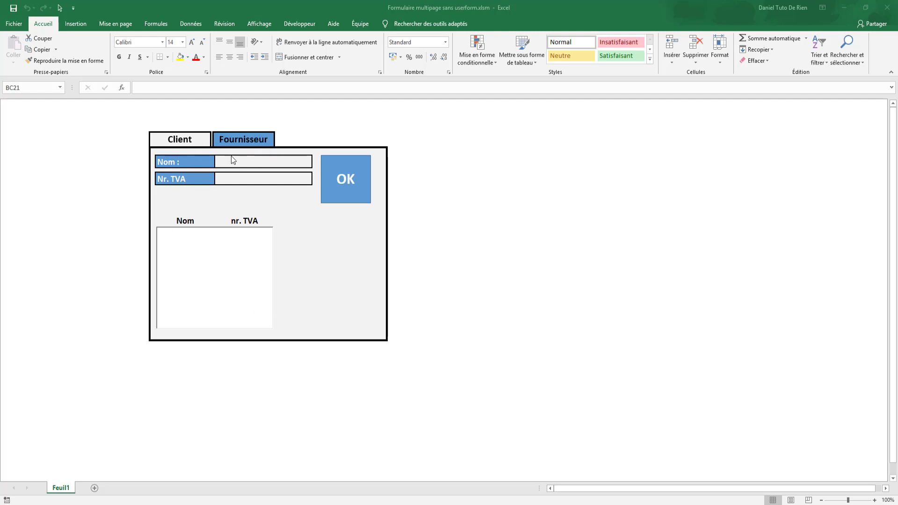
# Add supplier 'tuto de rien' with Nr. TVA 123456987 to the list and show the Client page.
pyautogui.click(266, 161)
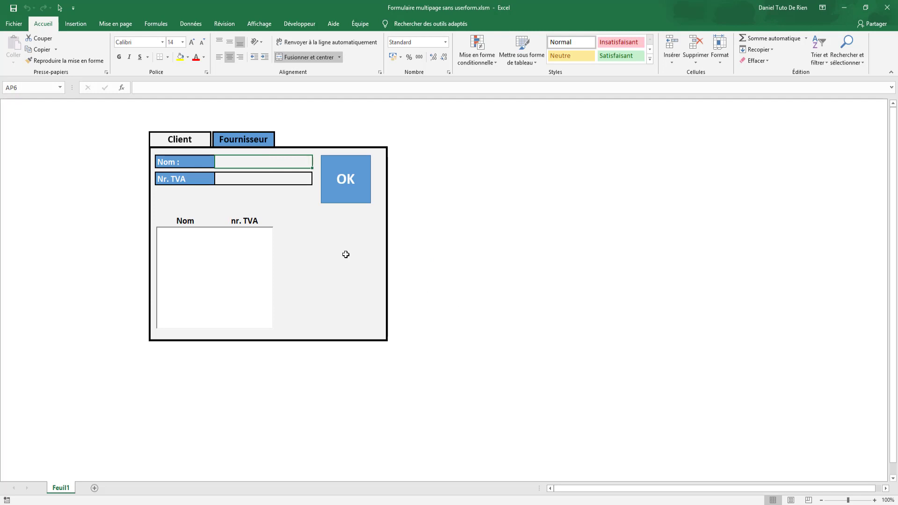
pyautogui.write('tuto d')
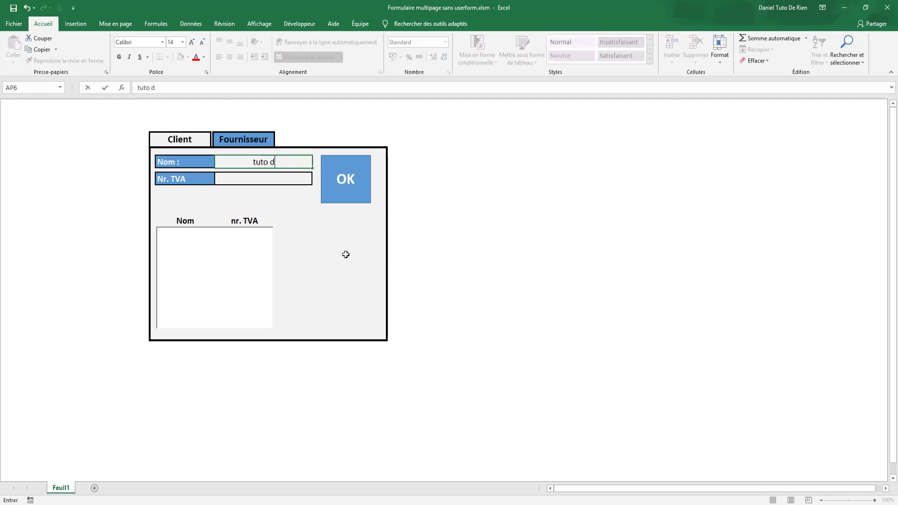
pyautogui.write('e rien')
pyautogui.press('Return')
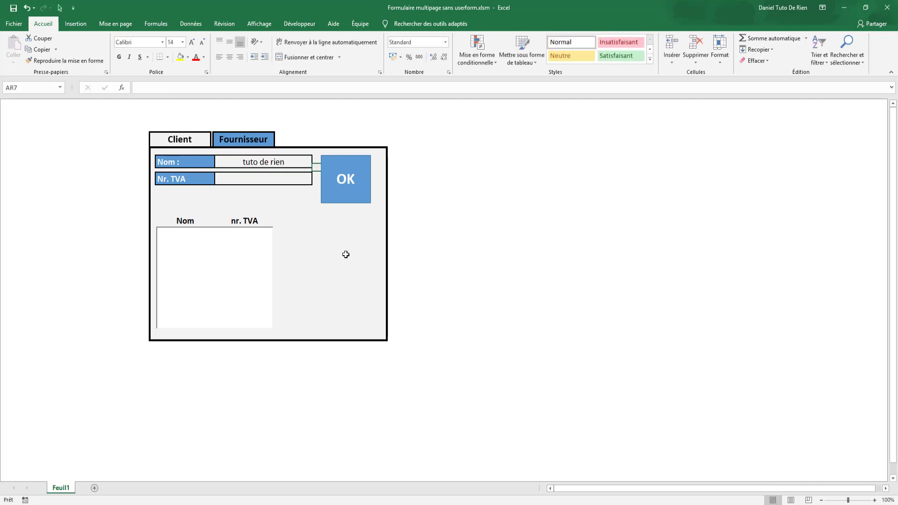
pyautogui.press('Return')
pyautogui.write('1234569')
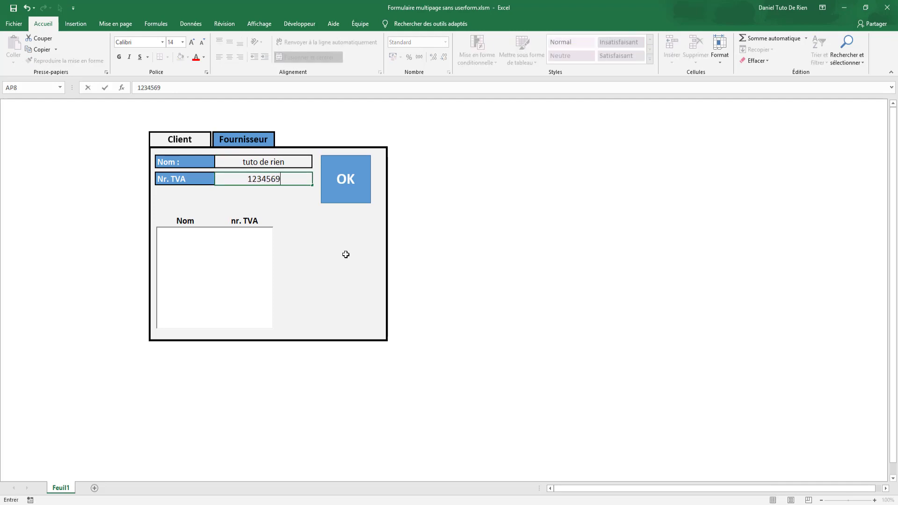
pyautogui.write('87')
pyautogui.click(347, 197)
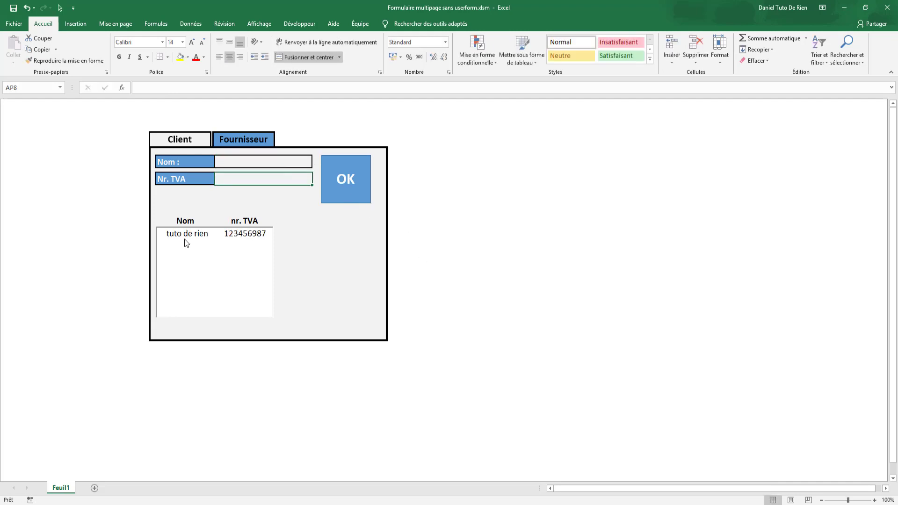
pyautogui.click(189, 143)
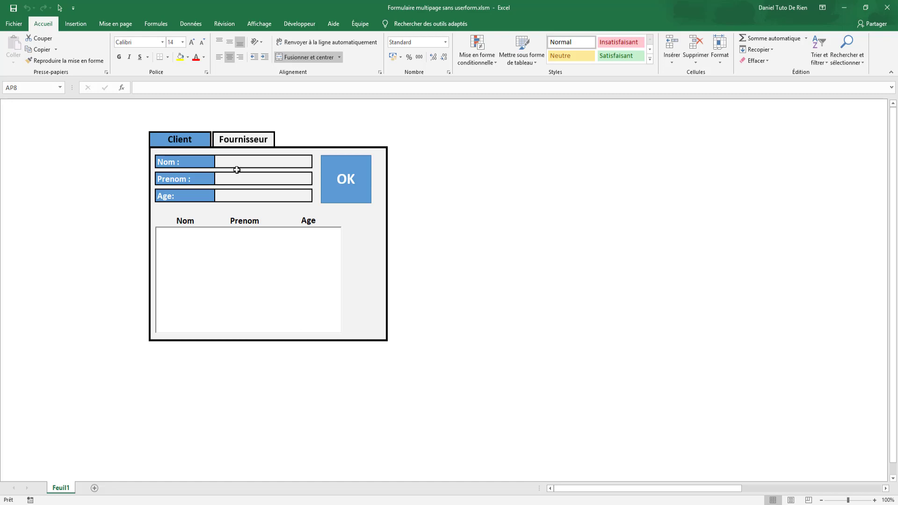
# Add a client entry with Nom 'nom', Prenom 'prenom' and Age 35 to the list.
pyautogui.click(271, 166)
pyautogui.write('nom')
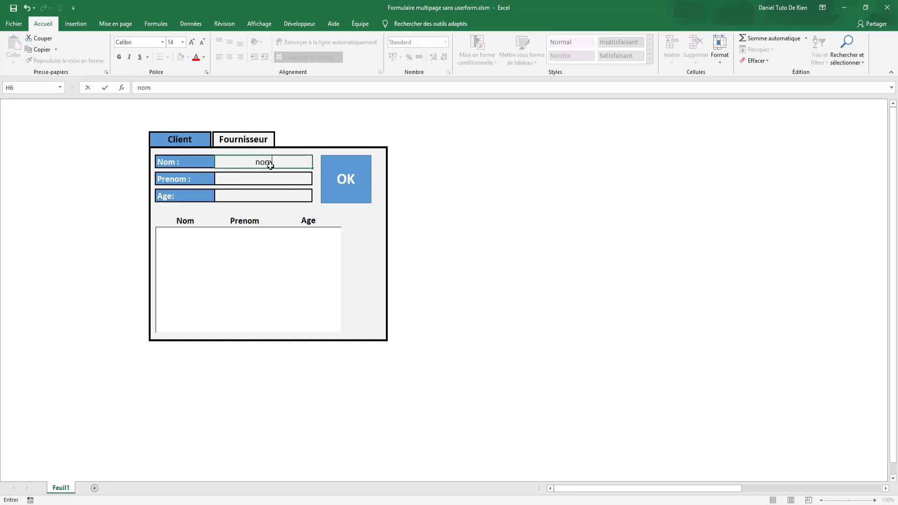
pyautogui.click(258, 179)
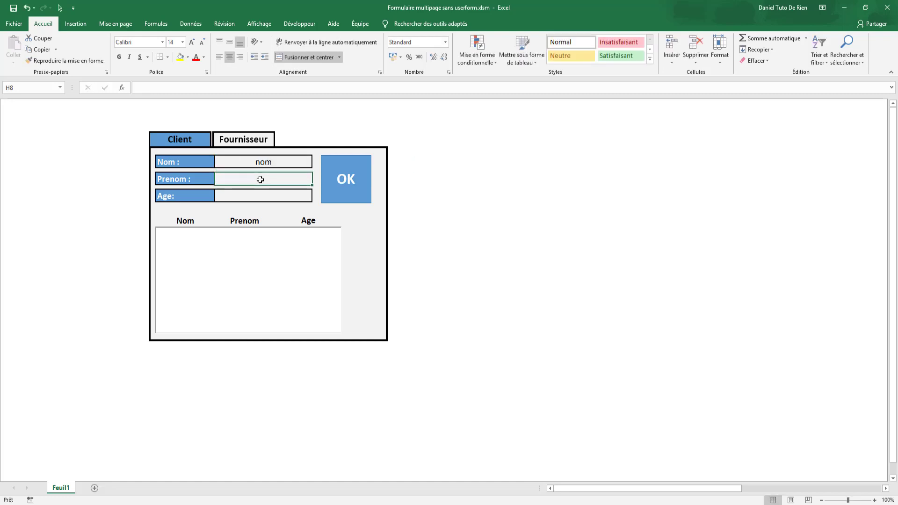
pyautogui.write('prenom')
pyautogui.press('Return')
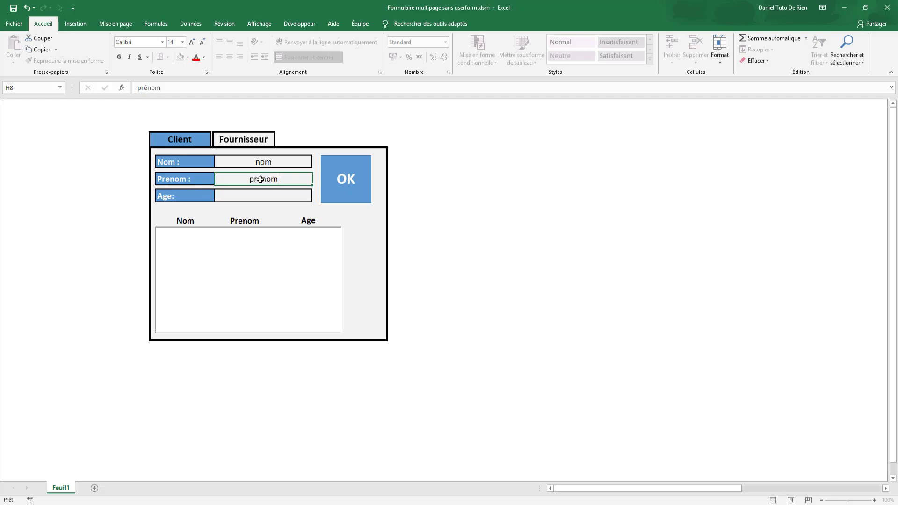
pyautogui.press('Return')
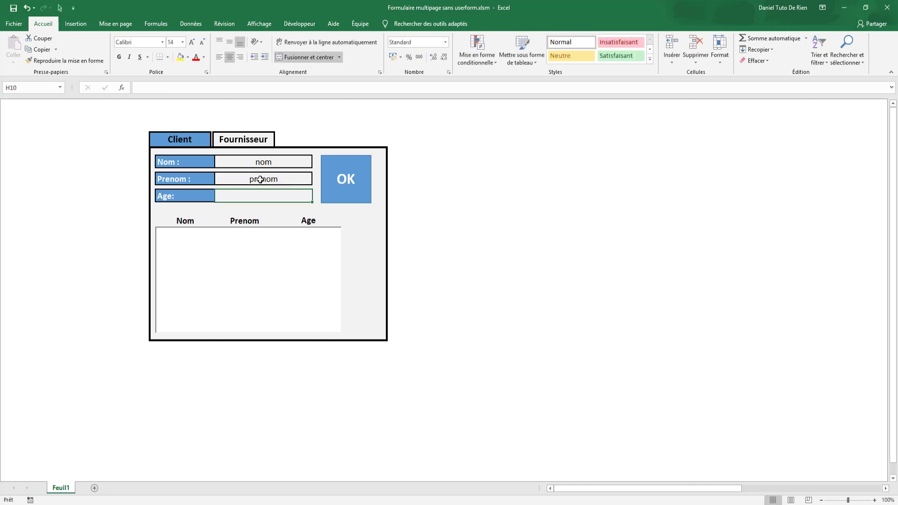
pyautogui.write('35')
pyautogui.click(351, 199)
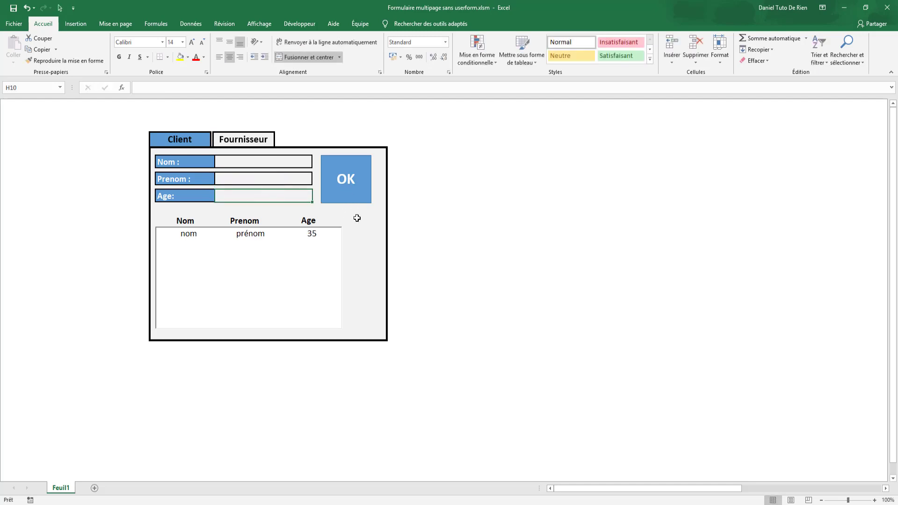
# Switch back and forth between the Fournisseur and Client pages, ending on Client.
pyautogui.click(246, 141)
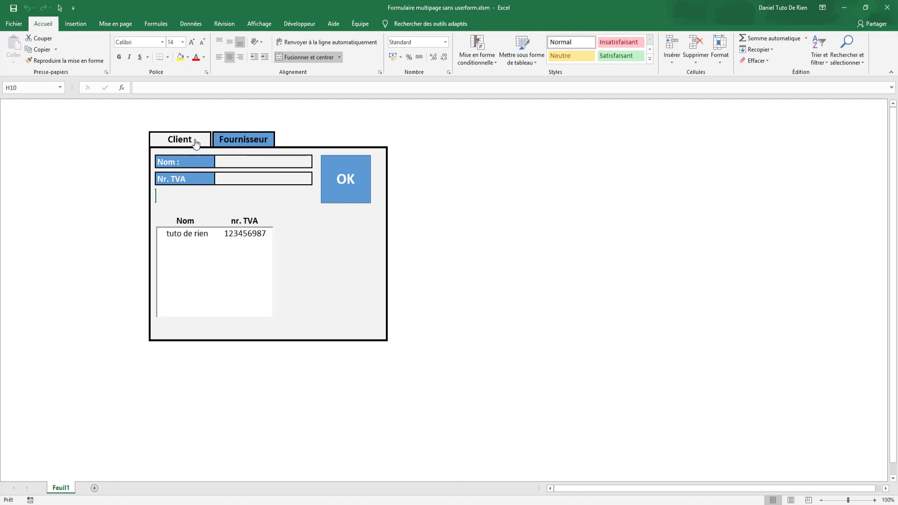
pyautogui.click(196, 142)
pyautogui.click(236, 143)
pyautogui.click(205, 140)
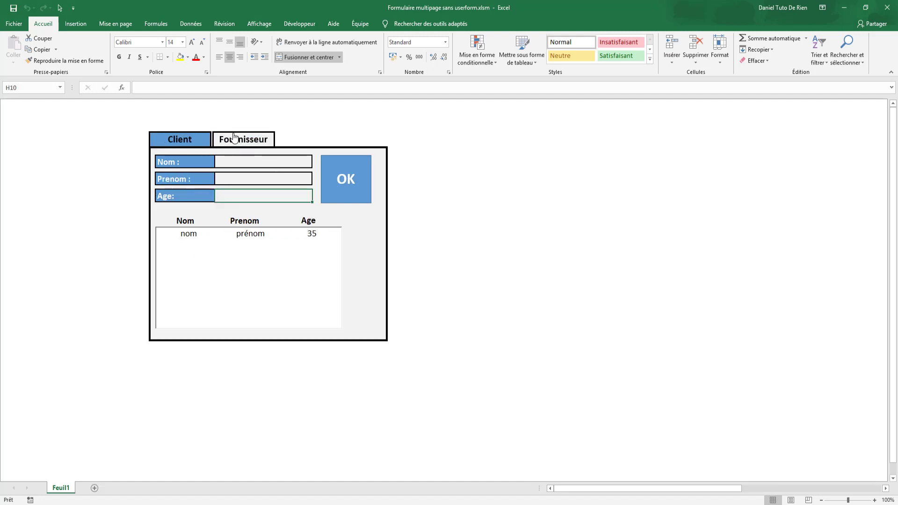
pyautogui.click(235, 138)
pyautogui.click(205, 143)
pyautogui.click(244, 141)
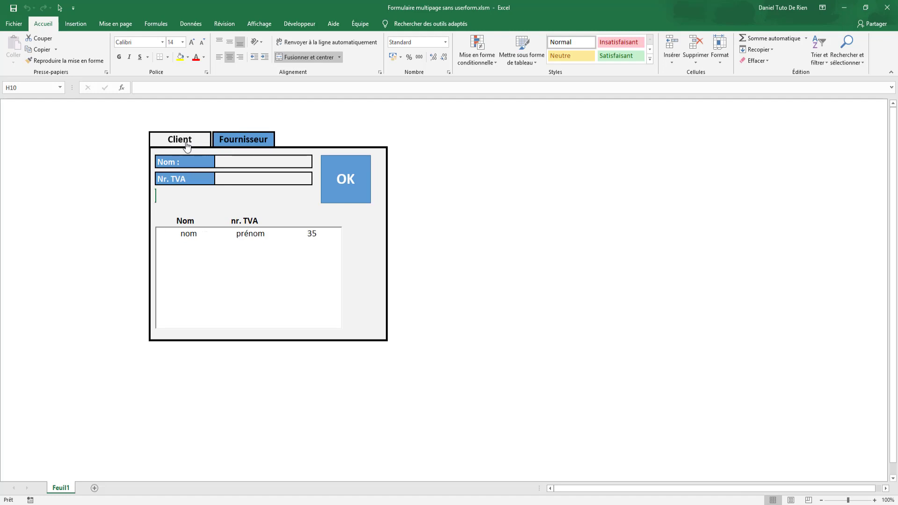
pyautogui.click(186, 144)
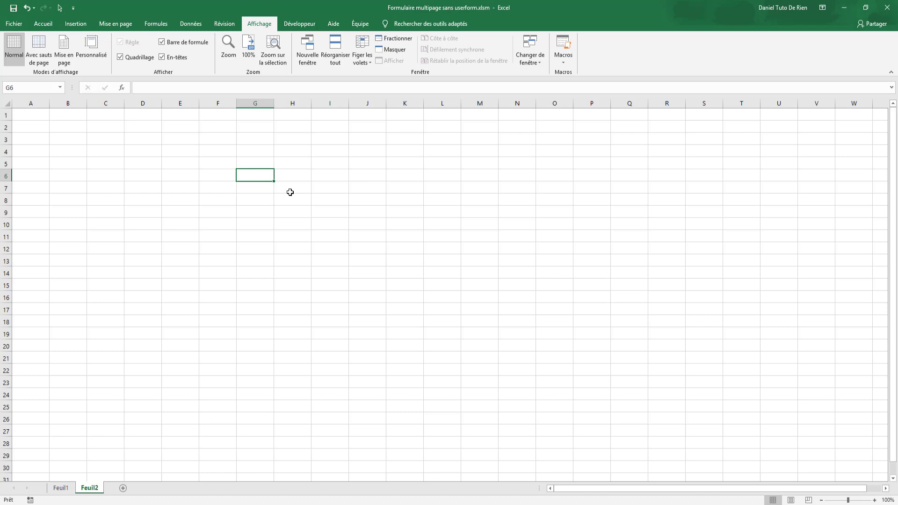
# Enter the labels 'Nom :', 'Prenom :' and 'Age:' in cells G6, G8 and G10.
pyautogui.write('Nom :')
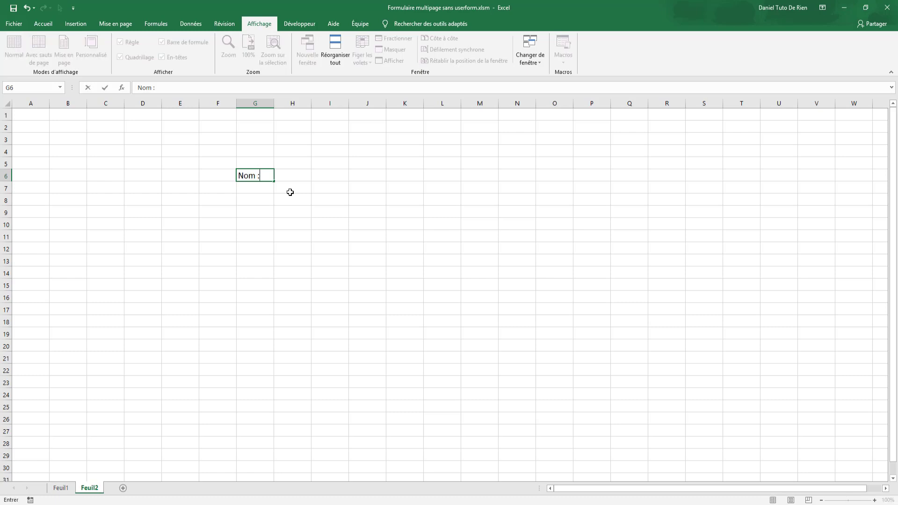
pyautogui.press('Return')
pyautogui.press('Down')
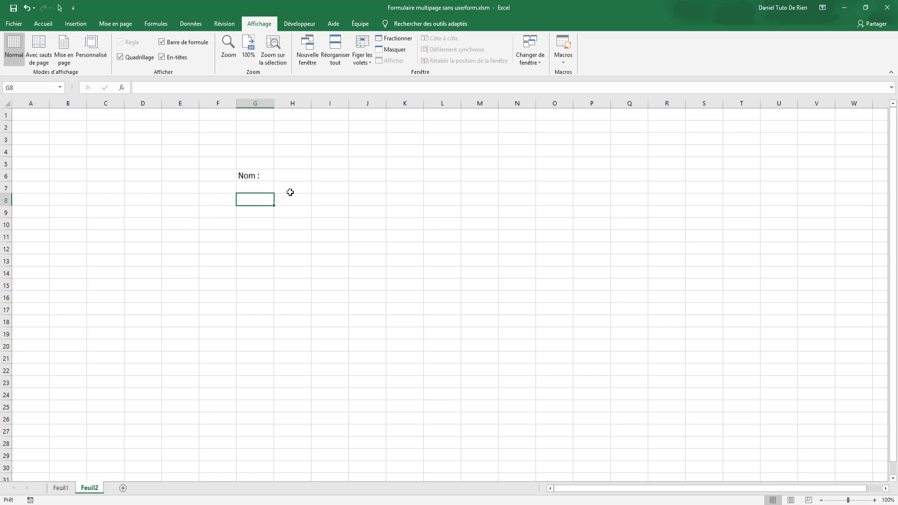
pyautogui.write('Pren')
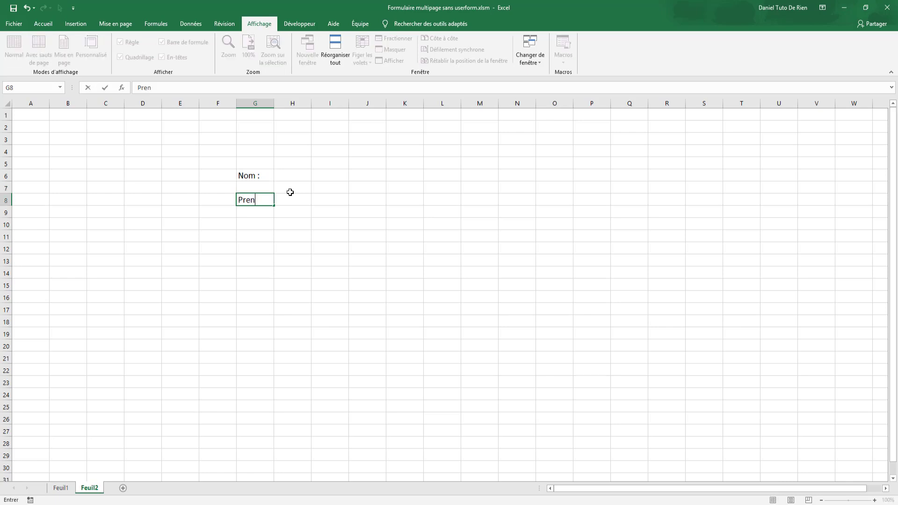
pyautogui.write('om :')
pyautogui.press('Return')
pyautogui.press('Down')
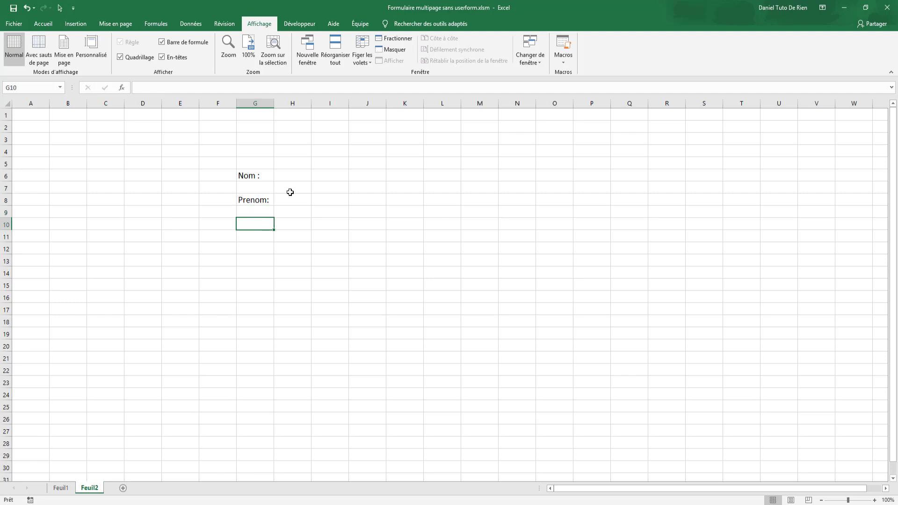
pyautogui.write('Age:')
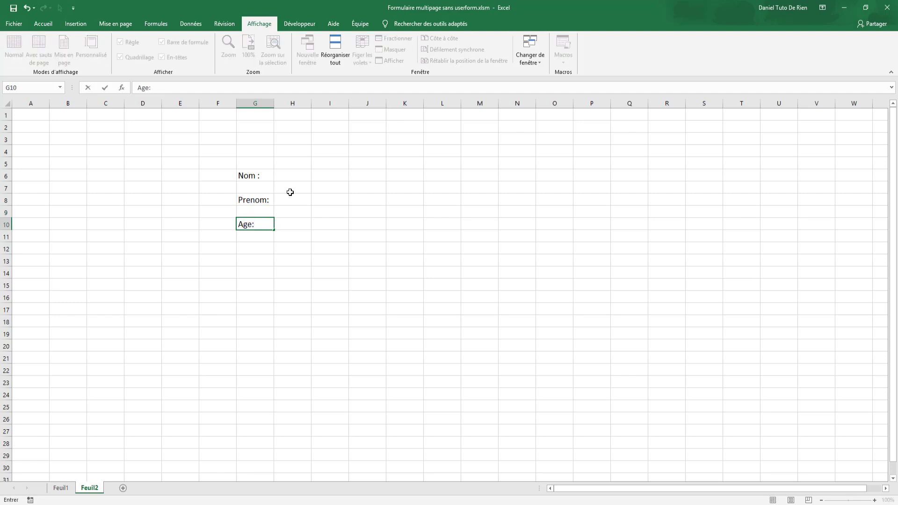
# Correct the G6 label to 'Nom:'.
pyautogui.press('Up')
pyautogui.press('Up')
pyautogui.press('Up')
pyautogui.press('Up')
pyautogui.write('No')
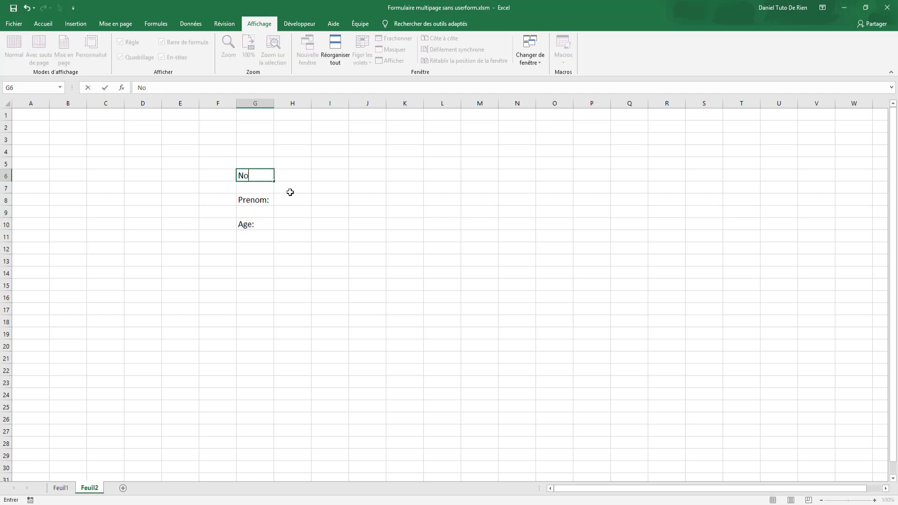
pyautogui.write('m:')
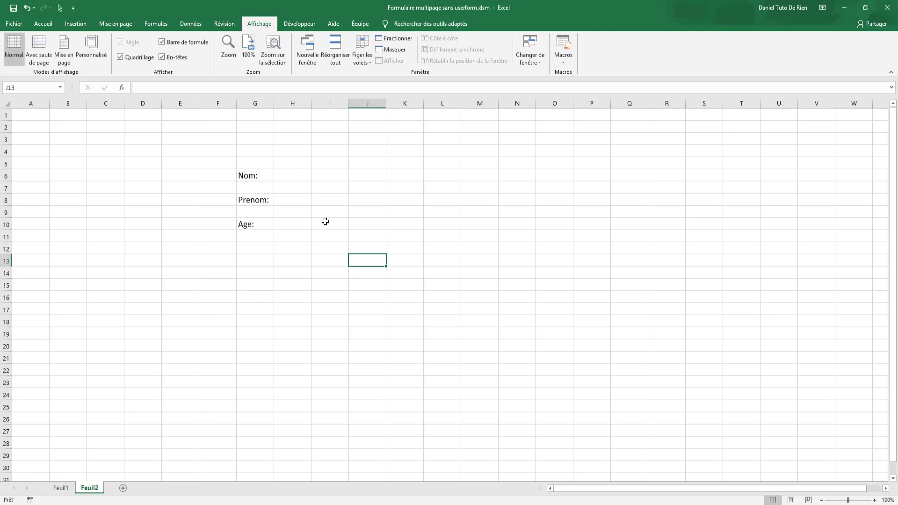
pyautogui.click(266, 205)
pyautogui.click(252, 189)
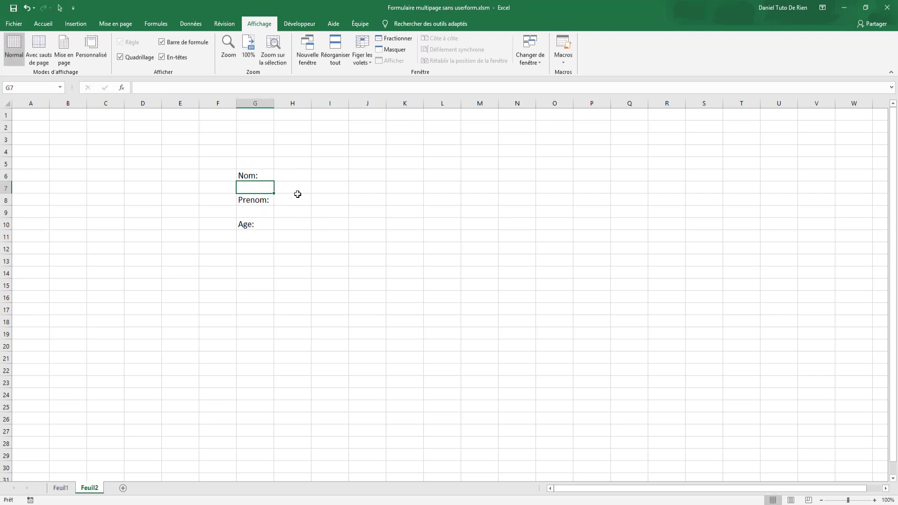
pyautogui.click(232, 213)
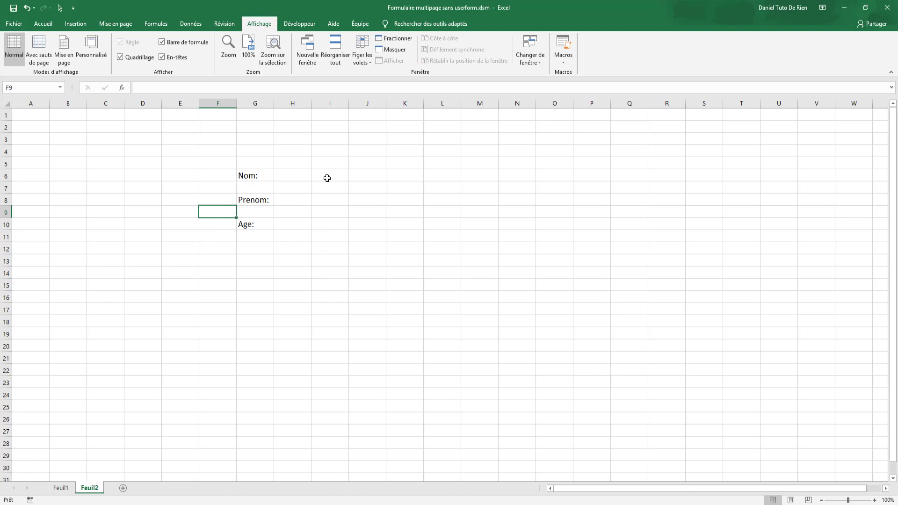
# Select the form row ranges G6:H6, G8:H8 and G10:H10 together.
pyautogui.click(261, 180)
pyautogui.moveTo(261, 180); pyautogui.dragTo(303, 175)
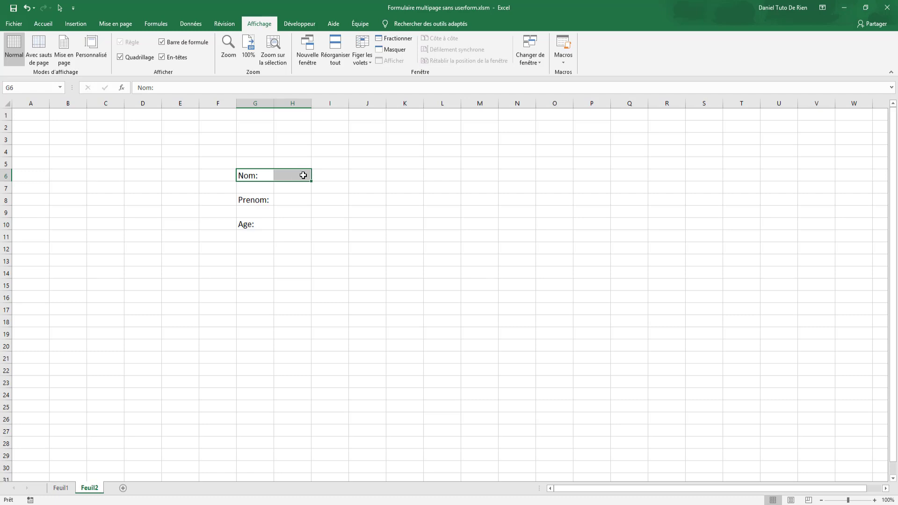
pyautogui.click(246, 187)
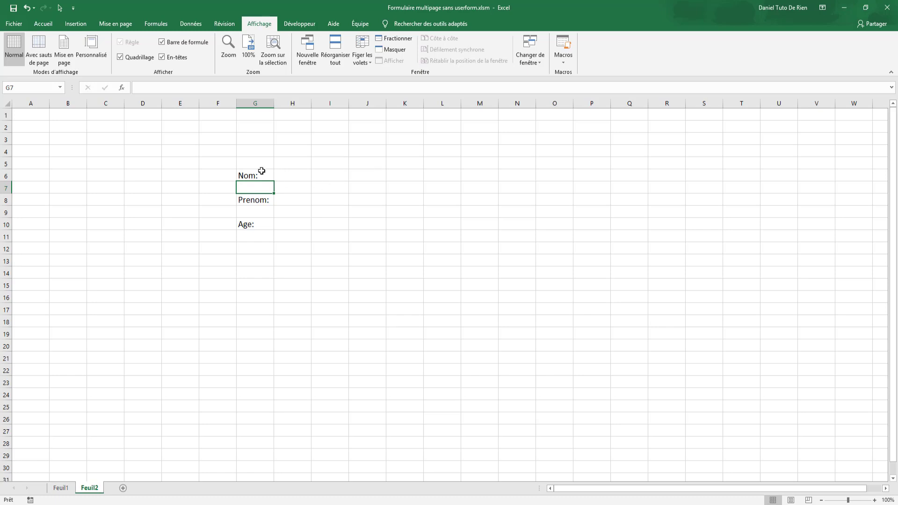
pyautogui.click(321, 259)
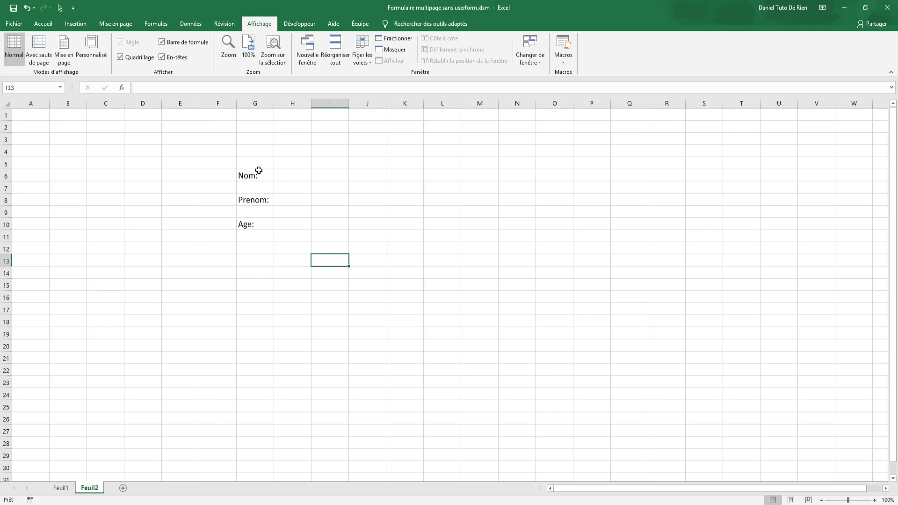
pyautogui.moveTo(253, 178); pyautogui.dragTo(291, 175)
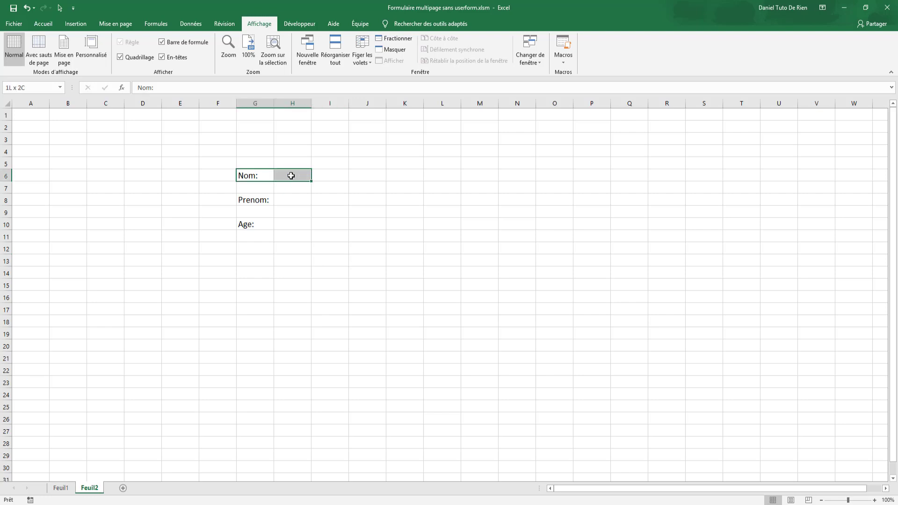
pyautogui.moveTo(256, 200); pyautogui.dragTo(291, 199)
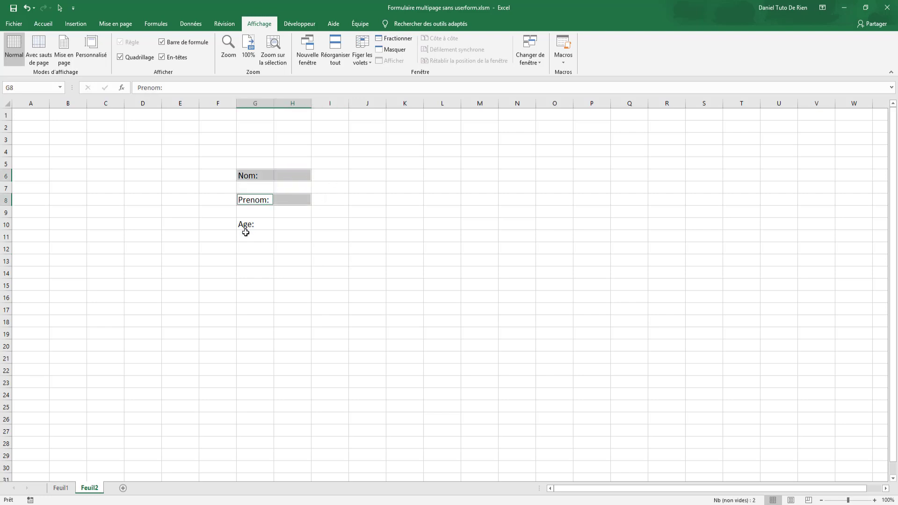
pyautogui.moveTo(246, 225); pyautogui.dragTo(291, 224)
# Apply Toutes les bordures and Bordures extérieures épaisses to the three form rows.
pyautogui.click(43, 24)
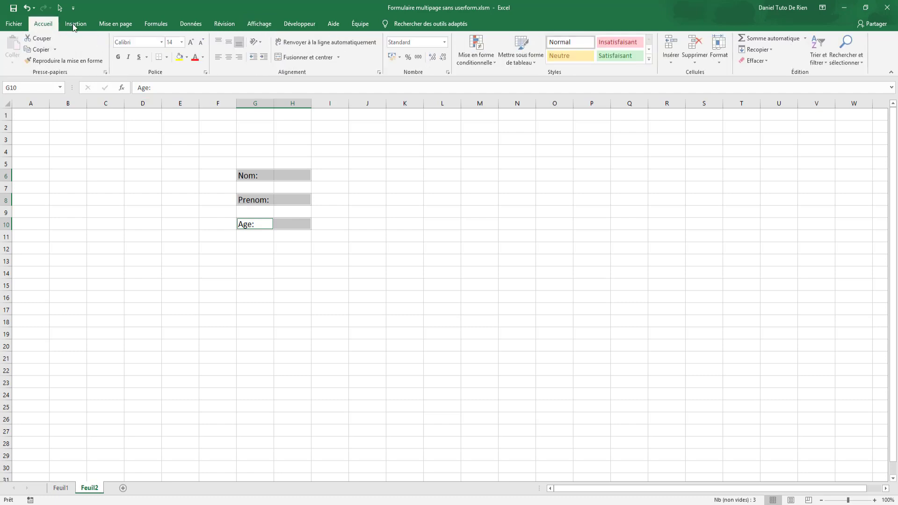
pyautogui.click(167, 57)
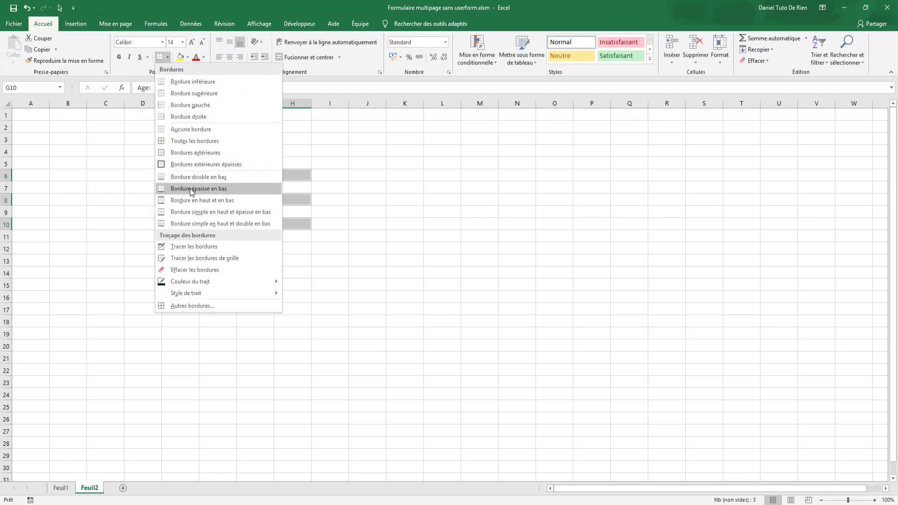
pyautogui.click(189, 141)
pyautogui.click(168, 57)
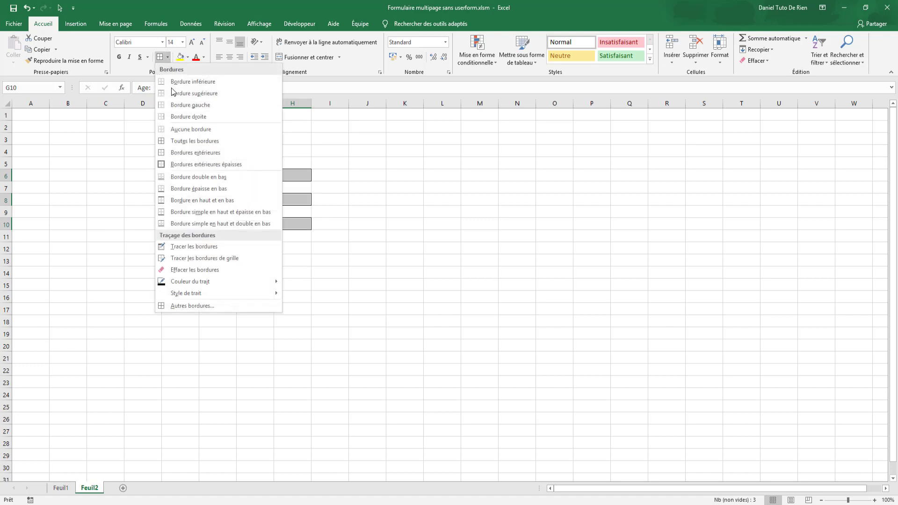
pyautogui.click(197, 165)
pyautogui.moveTo(405, 203); pyautogui.dragTo(405, 214)
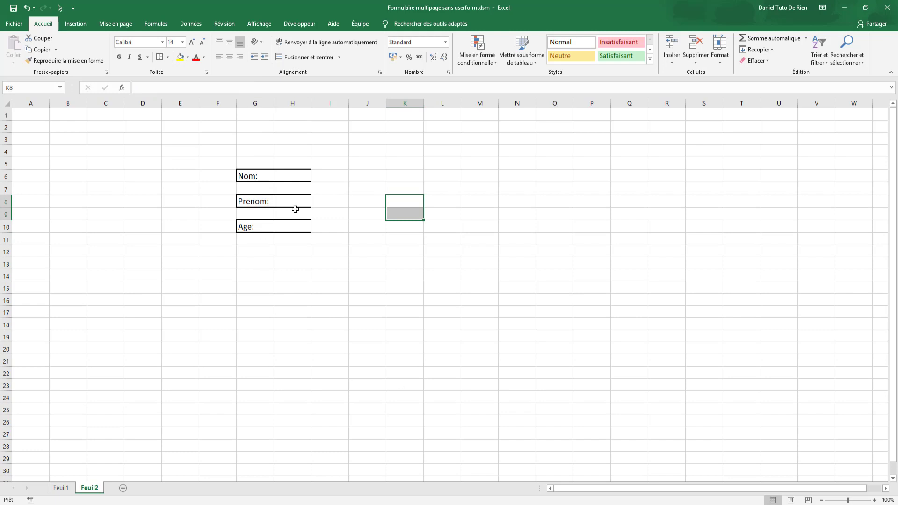
# Shrink spacer rows 7 and 9 to height 6,00 (8 pixels).
pyautogui.click(6, 189)
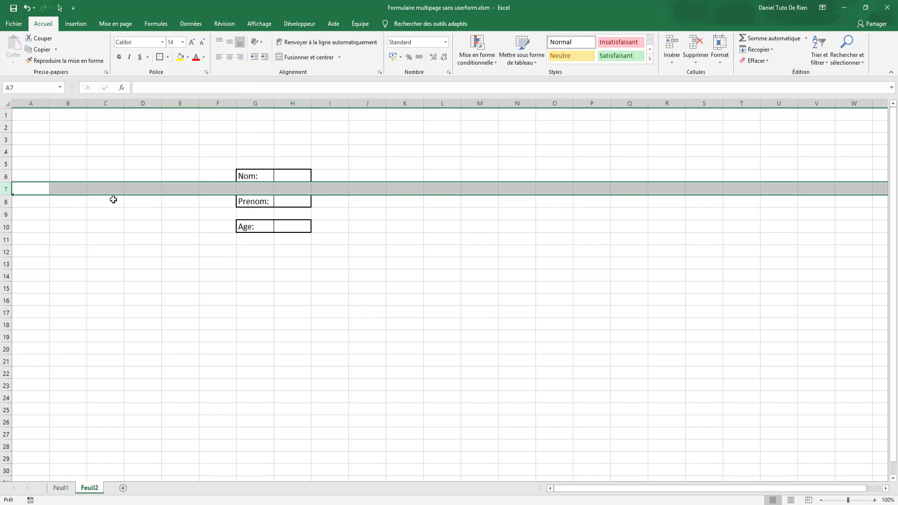
pyautogui.keyDown('shift'); pyautogui.click(10, 217); pyautogui.keyUp('shift')
pyautogui.click(11, 193)
pyautogui.keyDown('ctrl'); pyautogui.click(6, 216); pyautogui.keyUp('ctrl')
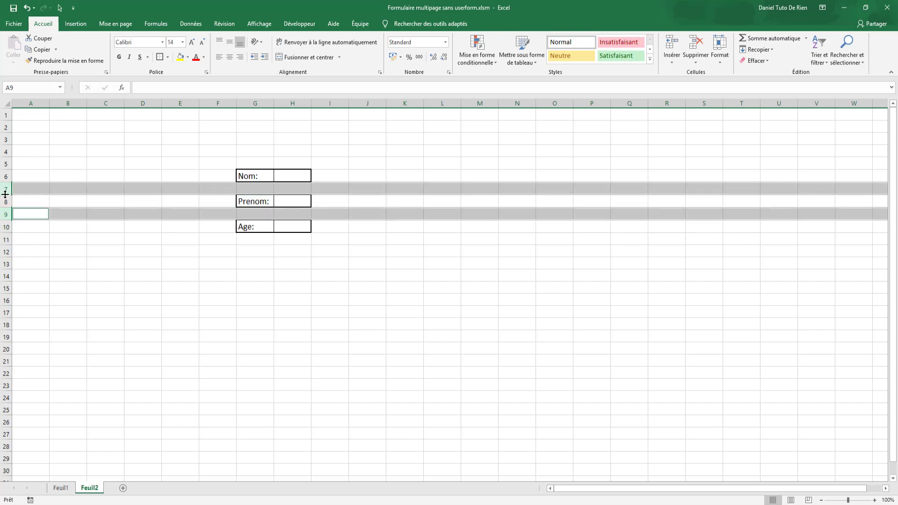
pyautogui.moveTo(5, 194); pyautogui.dragTo(6, 187)
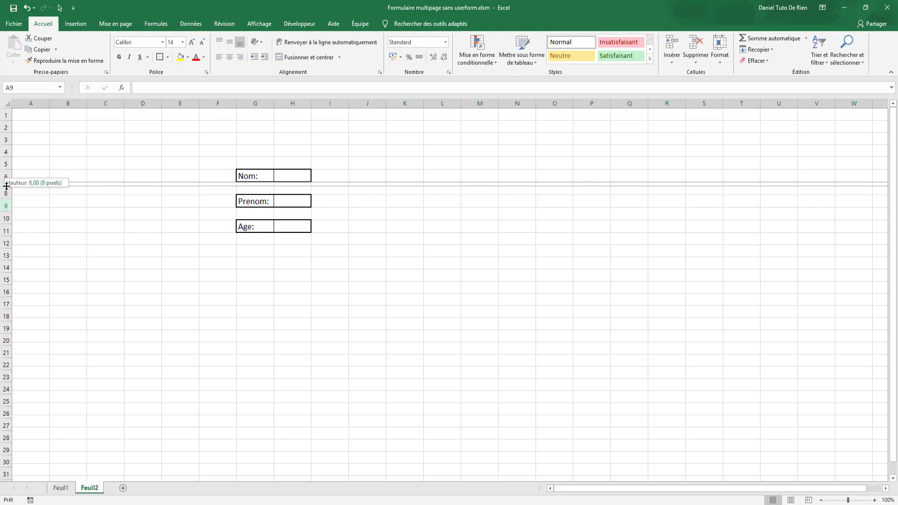
pyautogui.moveTo(178, 247); pyautogui.dragTo(218, 259)
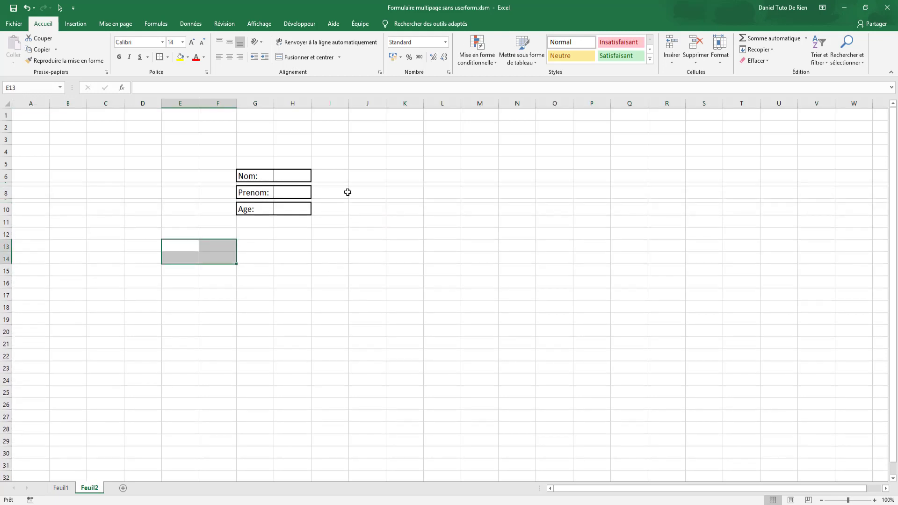
# Widen column G slightly and column H considerably for the value boxes.
pyautogui.click(402, 259)
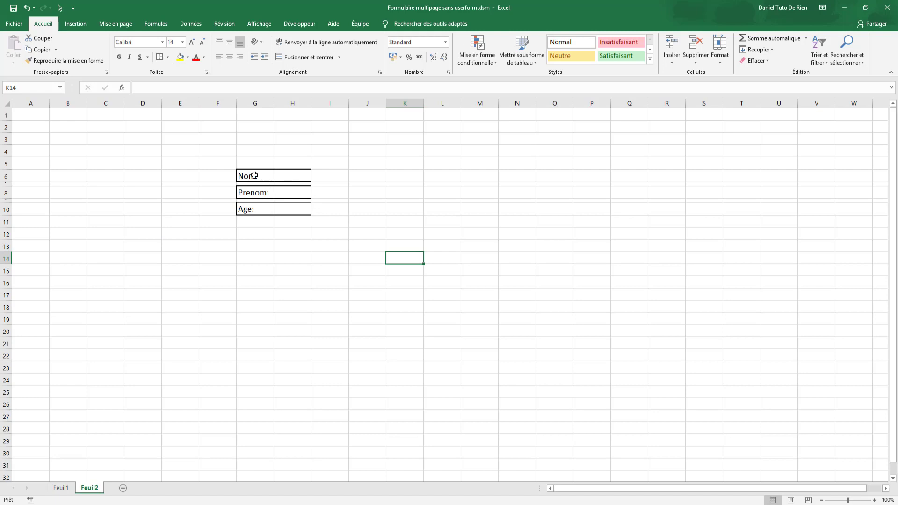
pyautogui.moveTo(274, 101); pyautogui.dragTo(283, 100)
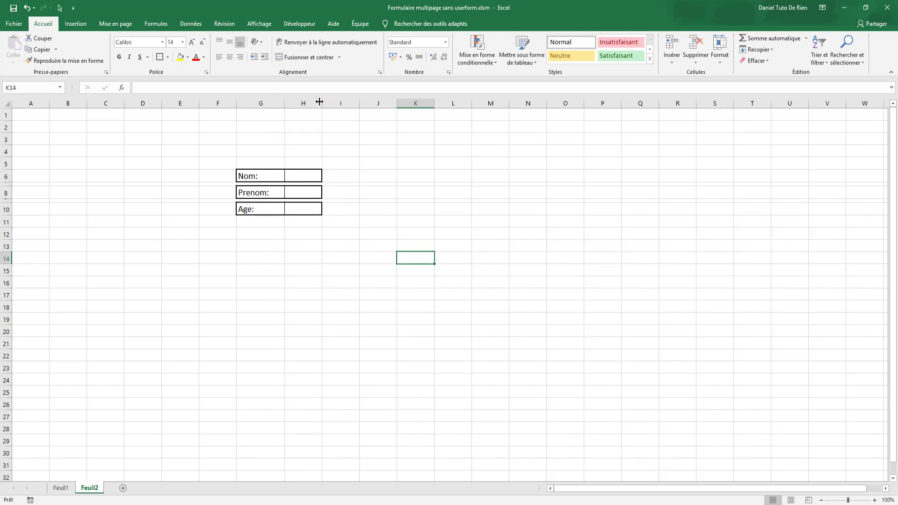
pyautogui.moveTo(320, 101); pyautogui.dragTo(427, 114)
pyautogui.moveTo(430, 114); pyautogui.dragTo(430, 113)
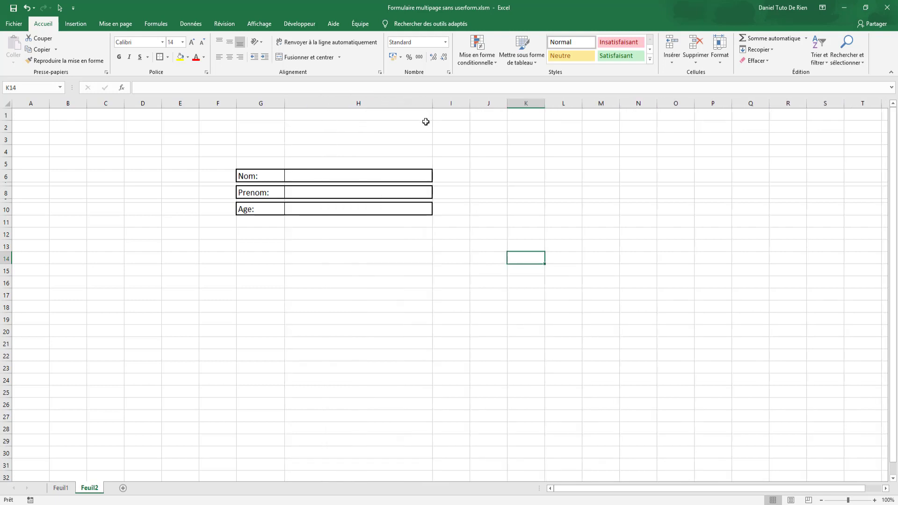
pyautogui.click(382, 318)
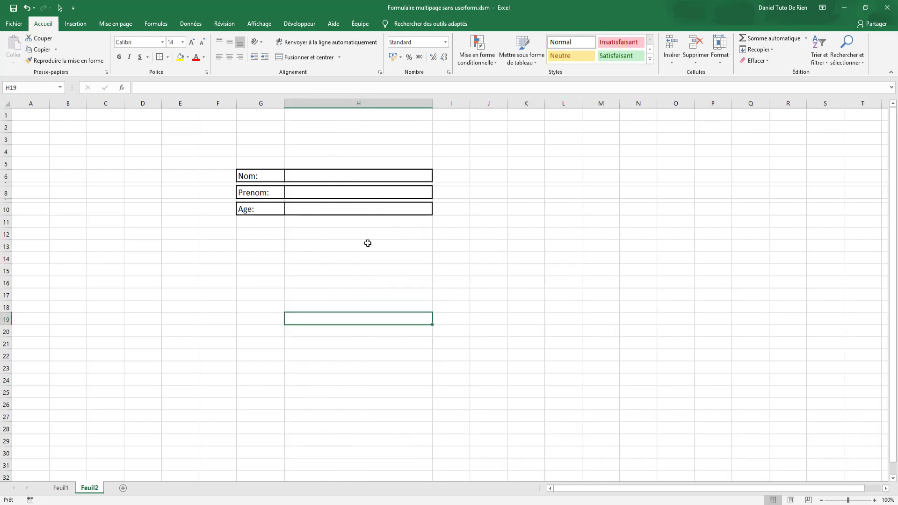
pyautogui.click(360, 292)
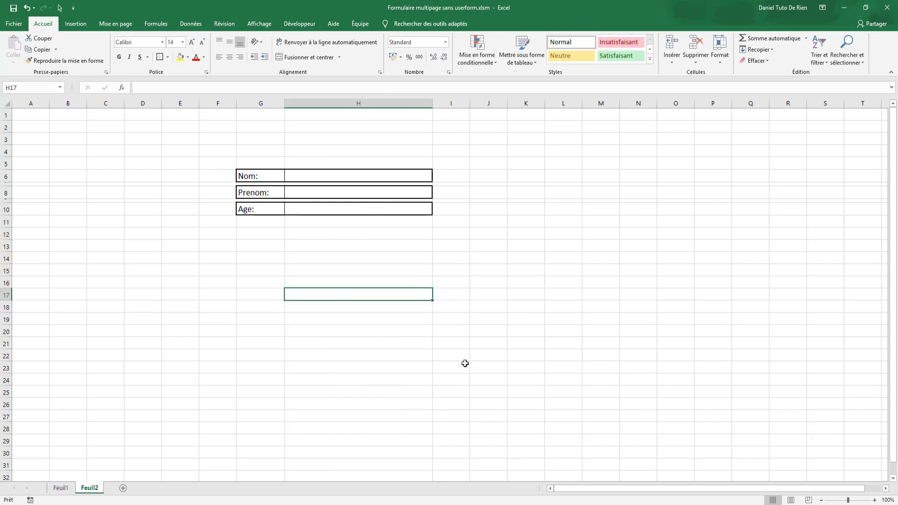
# Merge H:I on rows 6, 8 and 10 with Fusionner et centrer.
pyautogui.click(464, 247)
pyautogui.moveTo(399, 180); pyautogui.dragTo(441, 175)
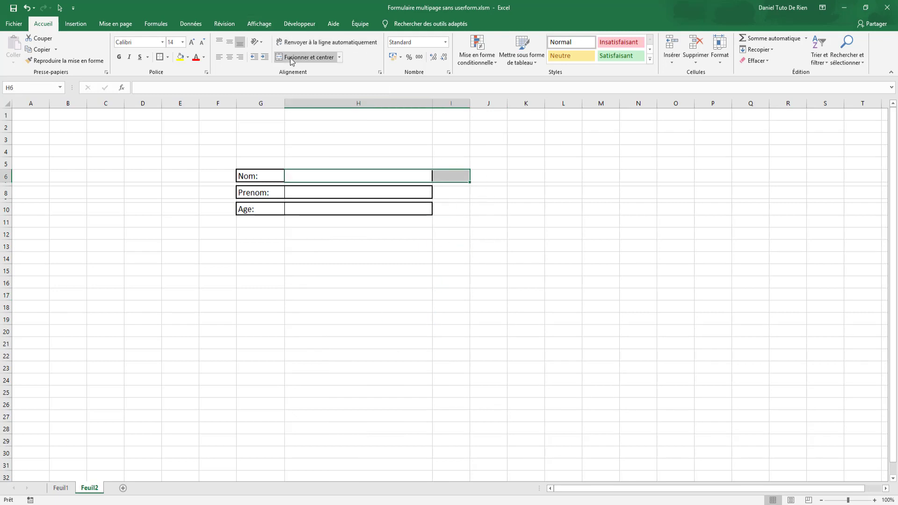
pyautogui.click(306, 57)
pyautogui.click(526, 259)
pyautogui.moveTo(373, 190); pyautogui.dragTo(445, 193)
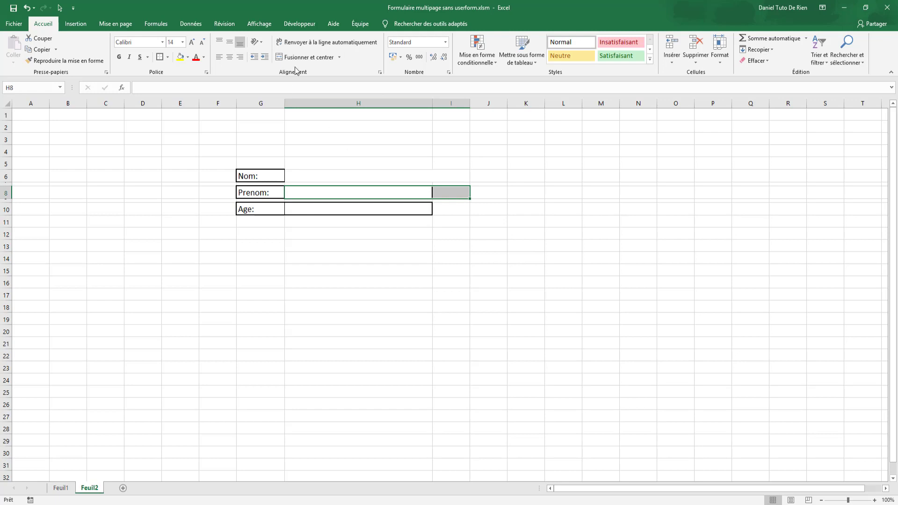
pyautogui.click(307, 57)
pyautogui.moveTo(389, 208); pyautogui.dragTo(441, 208)
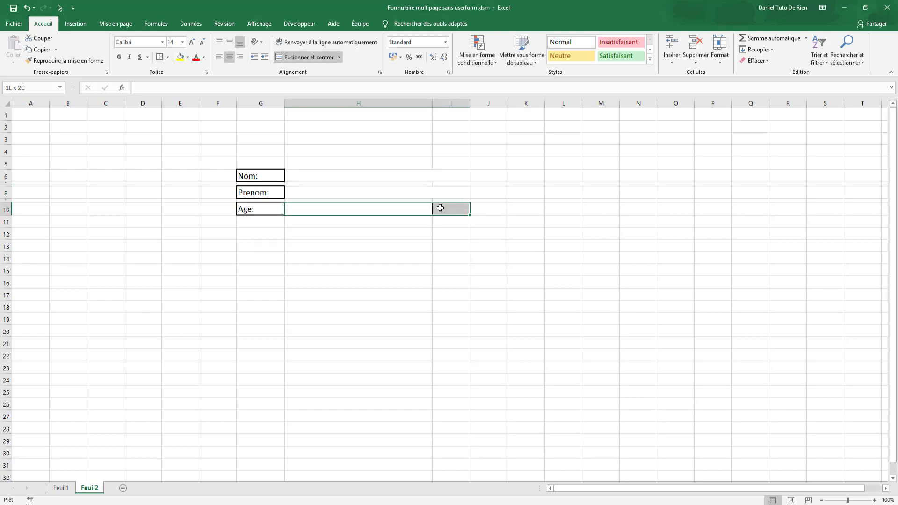
pyautogui.click(290, 59)
pyautogui.click(489, 308)
# Give the three merged value boxes Toutes les bordures and narrow column H to 19,71.
pyautogui.click(395, 179)
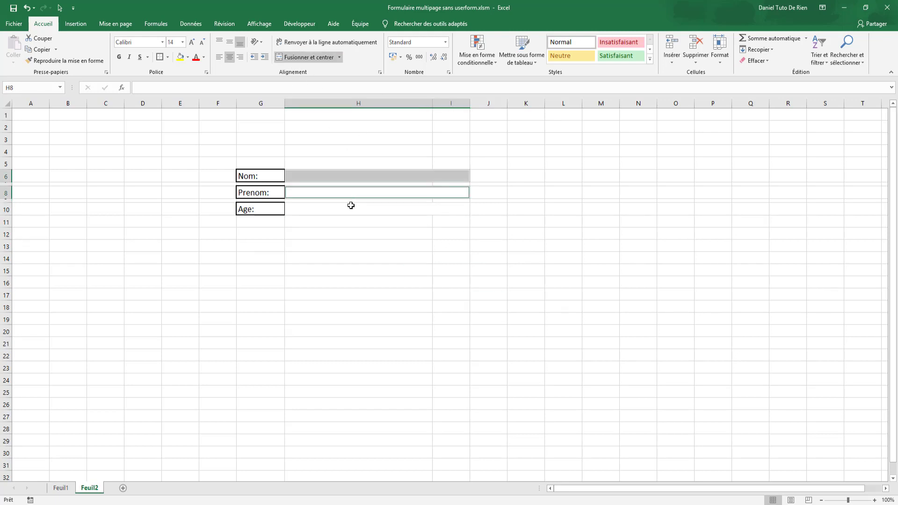
pyautogui.keyDown('ctrl'); pyautogui.click(360, 193); pyautogui.keyUp('ctrl')
pyautogui.keyDown('ctrl'); pyautogui.click(349, 209); pyautogui.keyUp('ctrl')
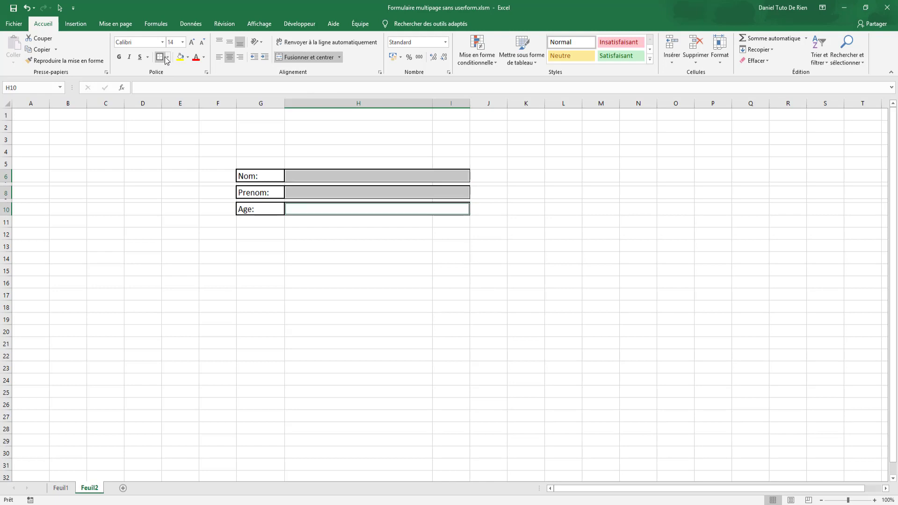
pyautogui.click(168, 57)
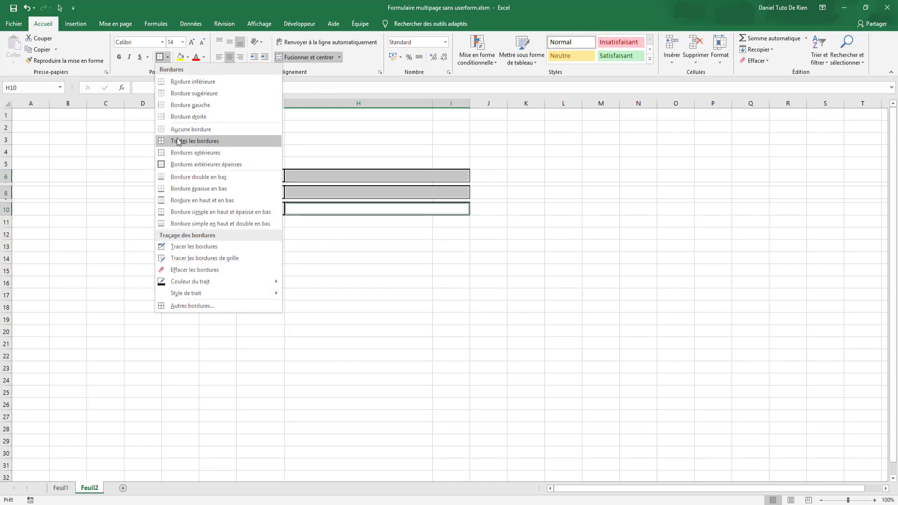
pyautogui.click(181, 140)
pyautogui.click(167, 57)
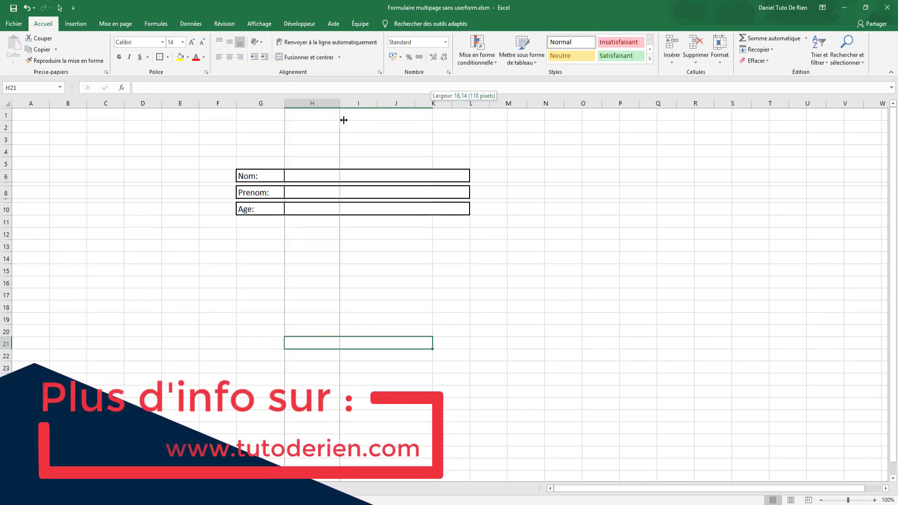
pyautogui.moveTo(368, 118)
pyautogui.mouseDown()
pyautogui.moveTo(349, 119)
pyautogui.moveTo(351, 105)
pyautogui.moveTo(392, 103)
pyautogui.mouseUp()
pyautogui.press('Right')
pyautogui.press('Right')
pyautogui.press('Down')
pyautogui.click(290, 244)
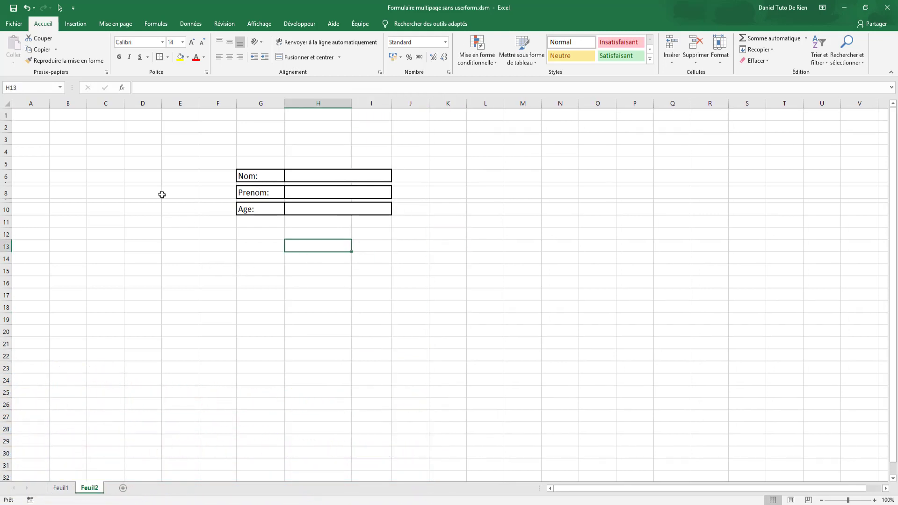
pyautogui.click(264, 265)
# Enter the labels nom, prenom and age in cells G14 to G16.
pyautogui.click(264, 258)
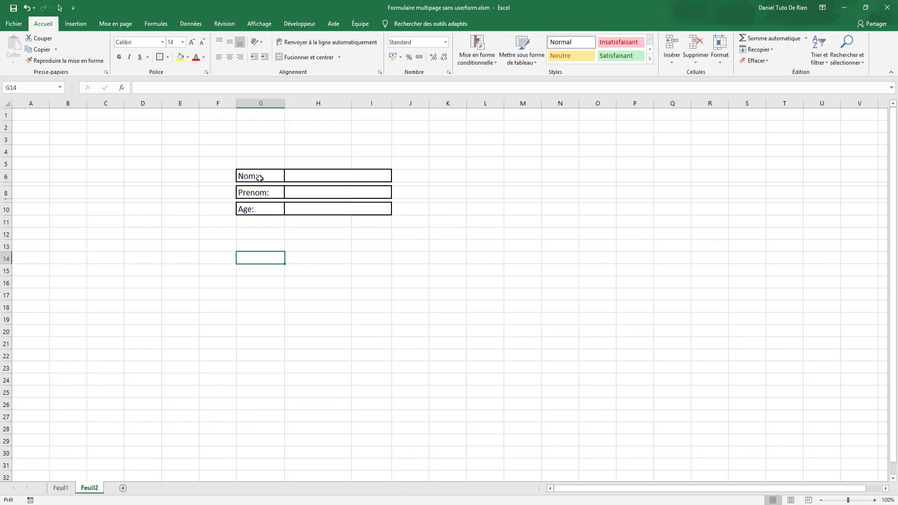
pyautogui.write('nom')
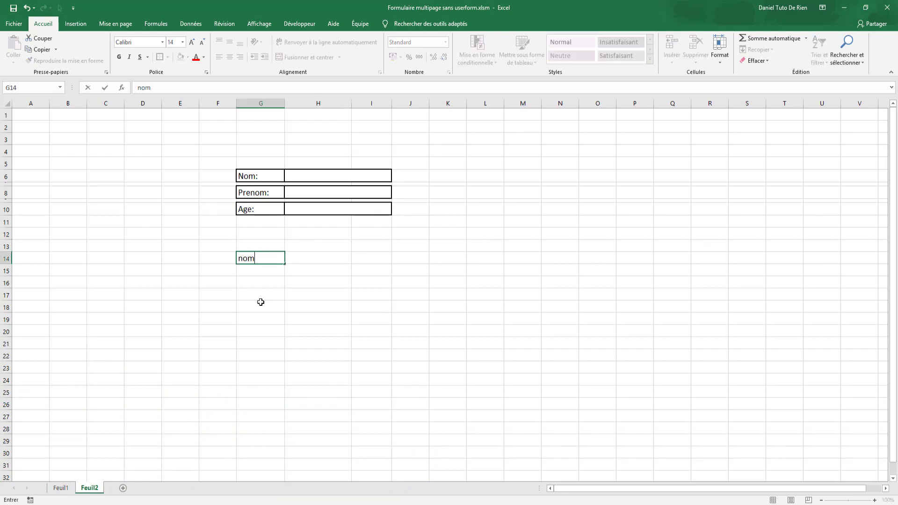
pyautogui.press('Return')
pyautogui.write('prenom')
pyautogui.press('Return')
pyautogui.write('a')
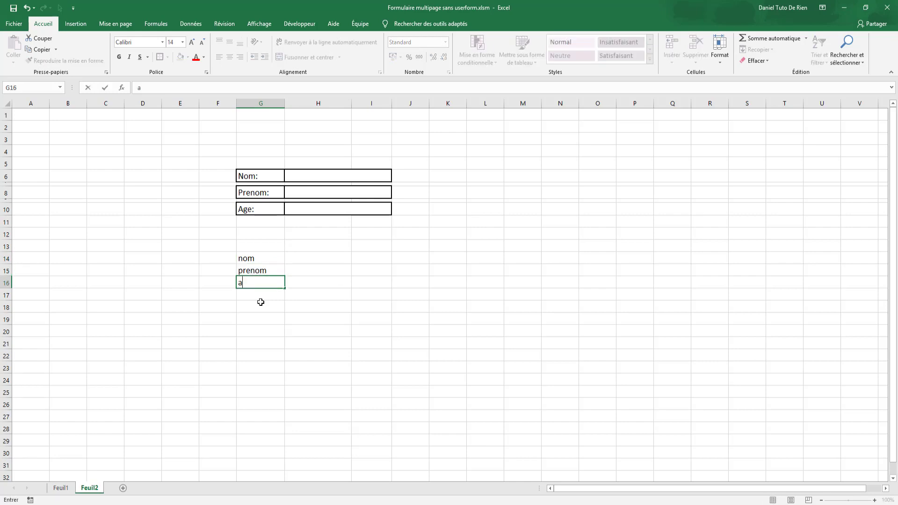
pyautogui.write('ge')
pyautogui.click(311, 327)
# Merge H:I on rows 14, 15 and 16 into single value cells.
pyautogui.moveTo(266, 263); pyautogui.dragTo(367, 287)
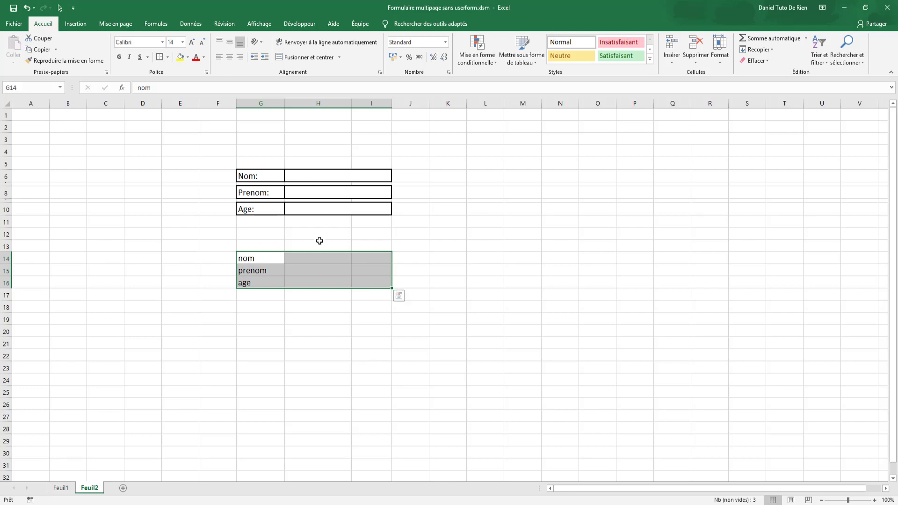
pyautogui.moveTo(314, 258); pyautogui.dragTo(366, 259)
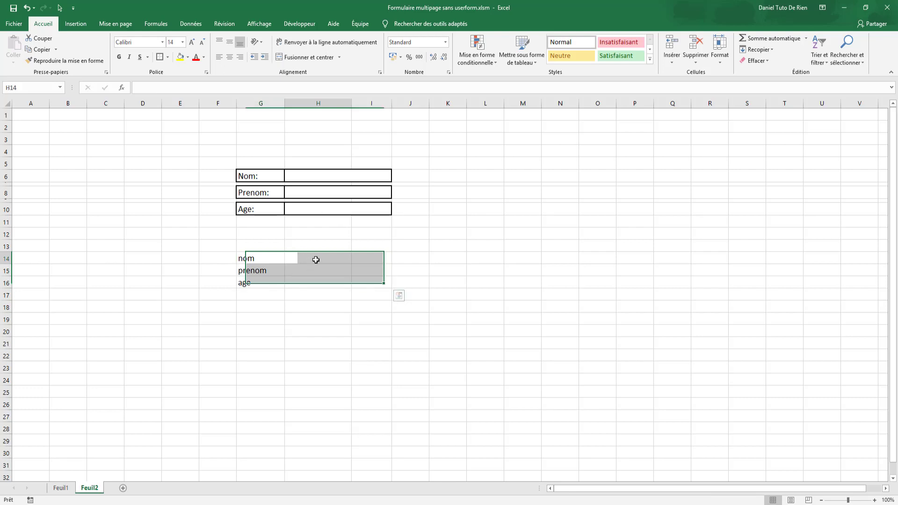
pyautogui.click(306, 57)
pyautogui.moveTo(314, 270)
pyautogui.mouseDown()
pyautogui.moveTo(371, 279)
pyautogui.moveTo(371, 266)
pyautogui.mouseUp()
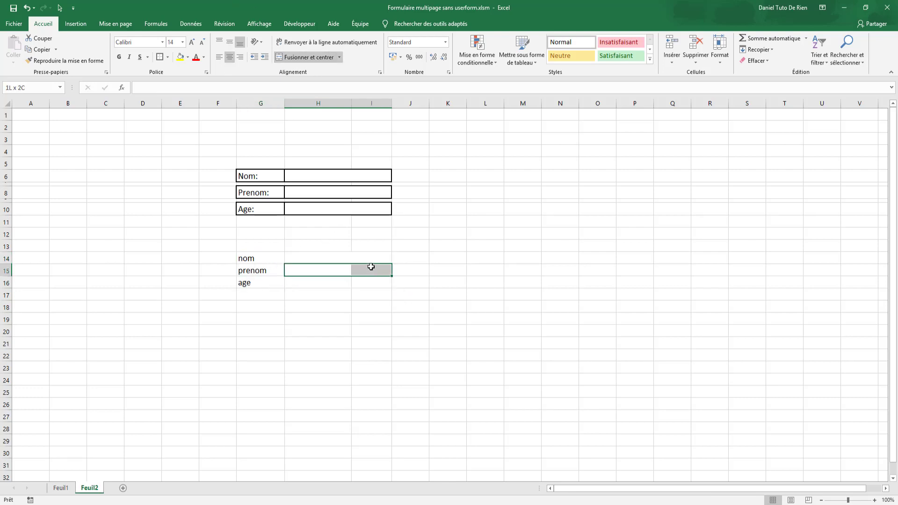
pyautogui.click(300, 57)
pyautogui.moveTo(311, 283); pyautogui.dragTo(368, 283)
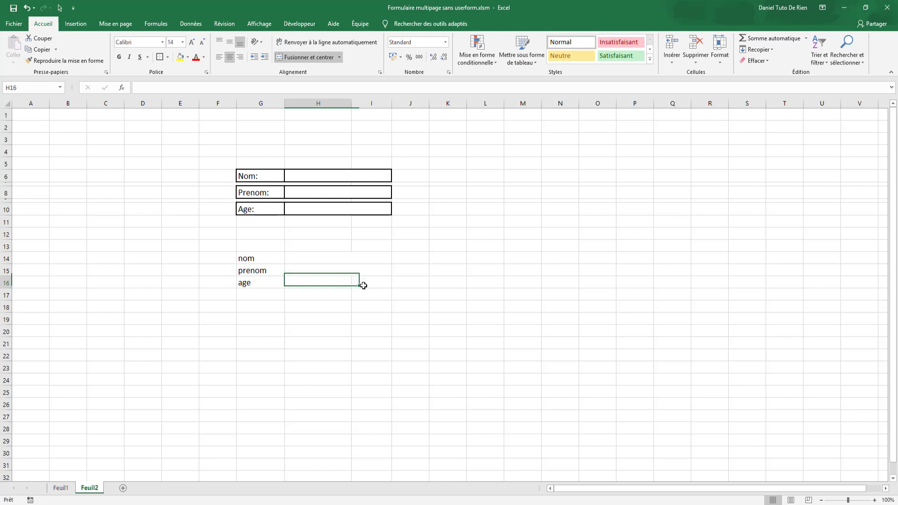
pyautogui.click(299, 57)
# Apply All Borders and Thick Outside Borders to G14:I16.
pyautogui.moveTo(262, 258); pyautogui.dragTo(333, 282)
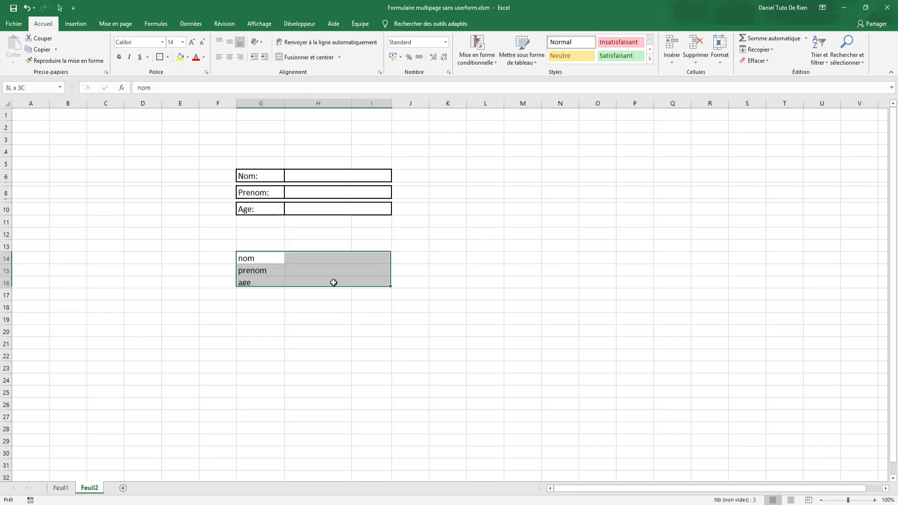
pyautogui.click(167, 57)
pyautogui.click(190, 141)
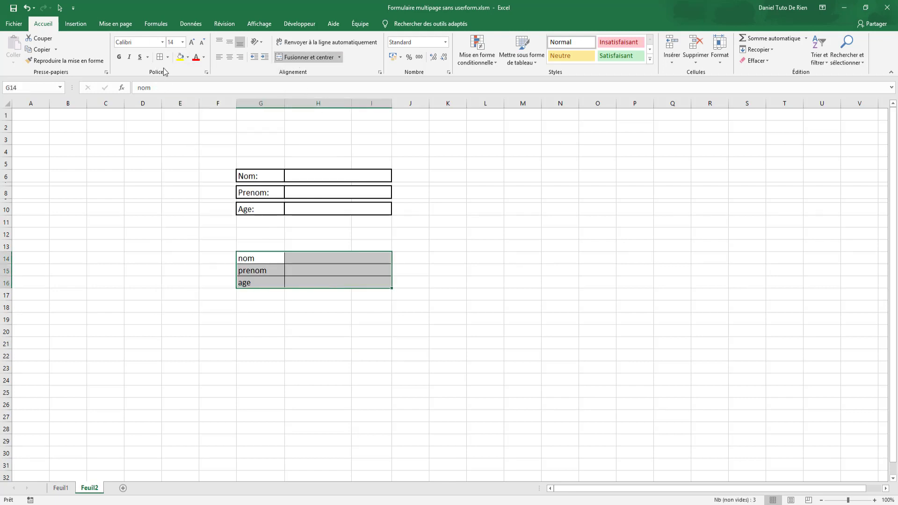
pyautogui.click(167, 57)
pyautogui.click(200, 166)
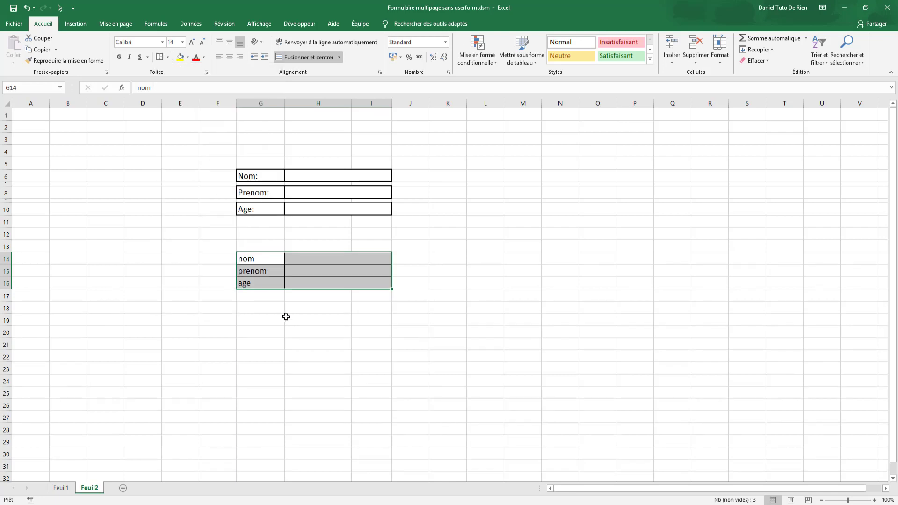
# Give the age row G16:I16 its own thick outline.
pyautogui.click(287, 309)
pyautogui.moveTo(281, 259); pyautogui.dragTo(379, 259)
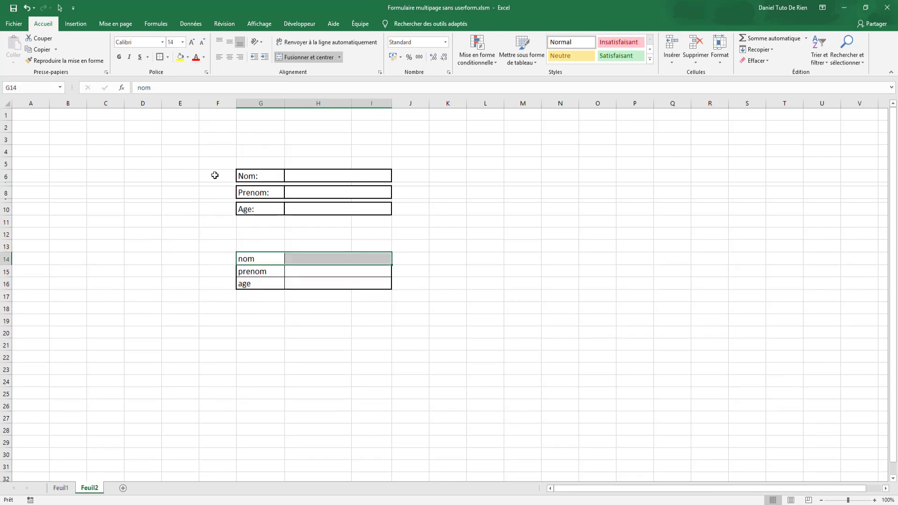
pyautogui.moveTo(270, 283); pyautogui.dragTo(374, 284)
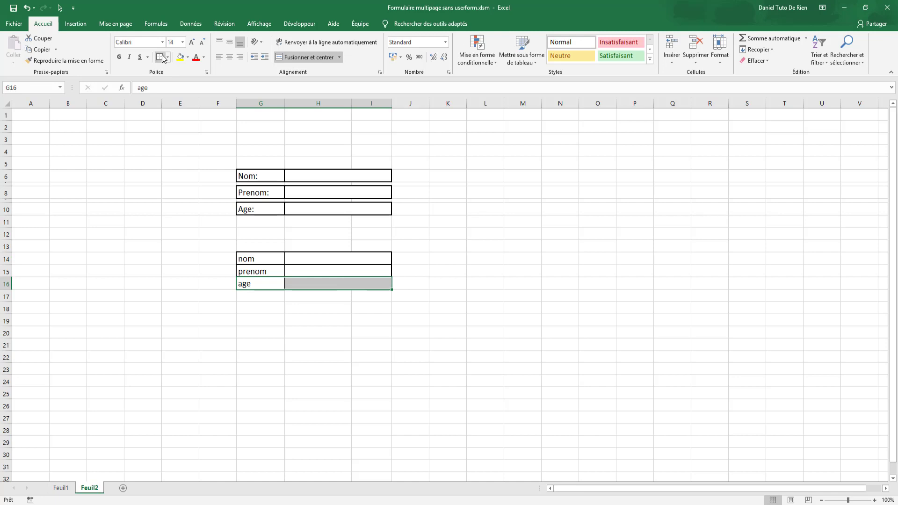
pyautogui.click(160, 57)
pyautogui.click(261, 332)
pyautogui.moveTo(385, 355); pyautogui.dragTo(411, 357)
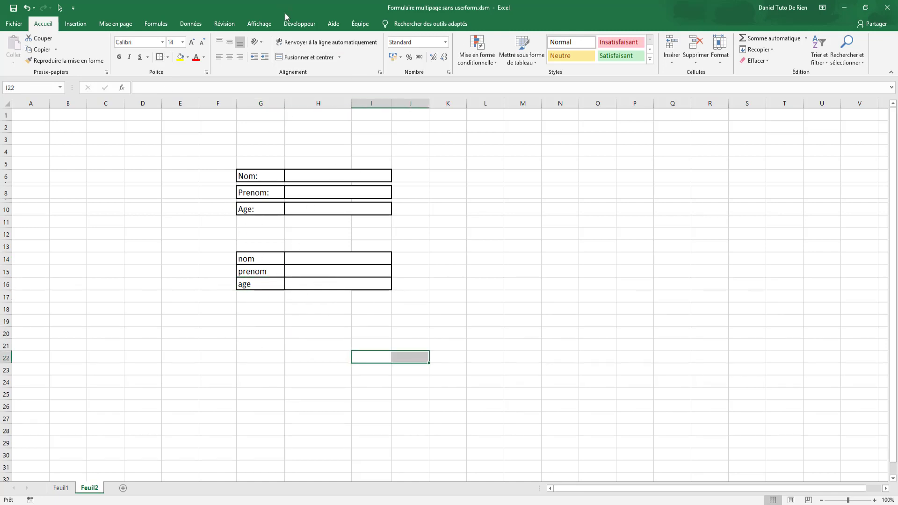
# Uncheck Quadrillage on the Affichage tab to hide gridlines.
pyautogui.click(259, 23)
pyautogui.click(132, 58)
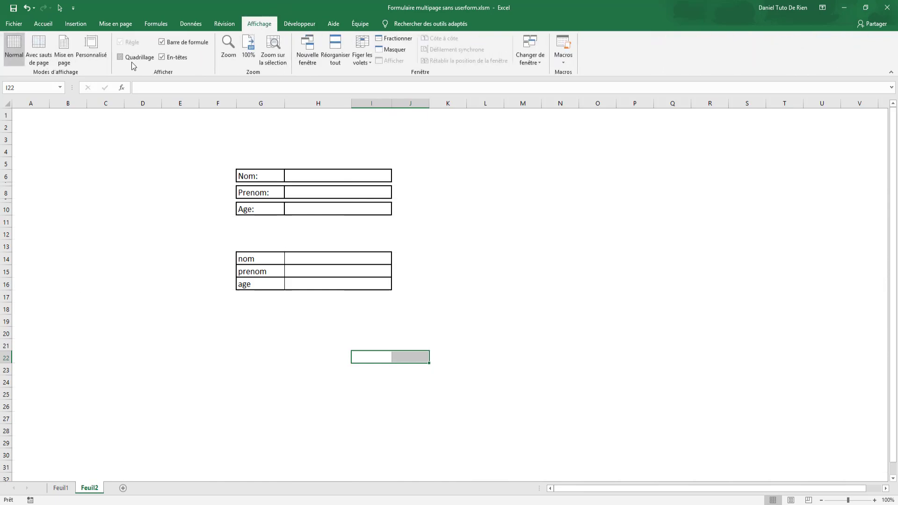
pyautogui.click(182, 285)
pyautogui.click(142, 271)
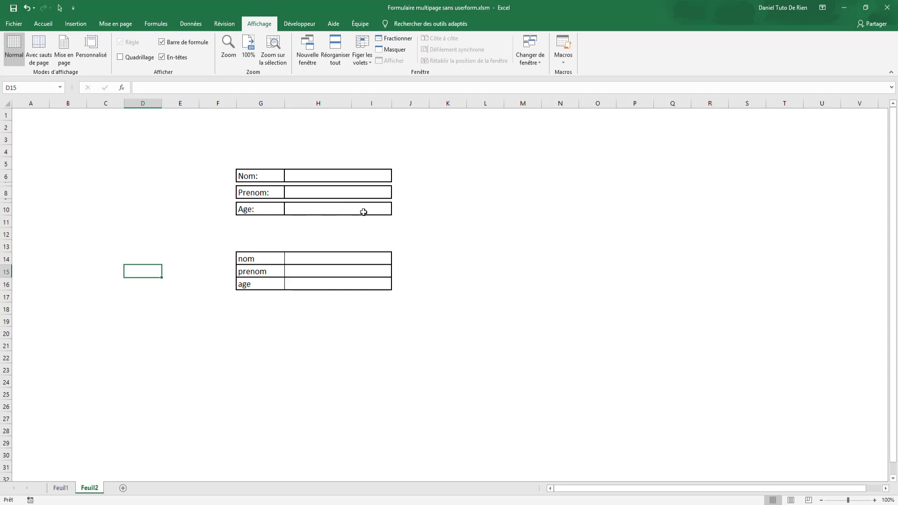
# Select the Nom:, Prenom: and Age: label cells G6, G8 and G10 together.
pyautogui.click(263, 170)
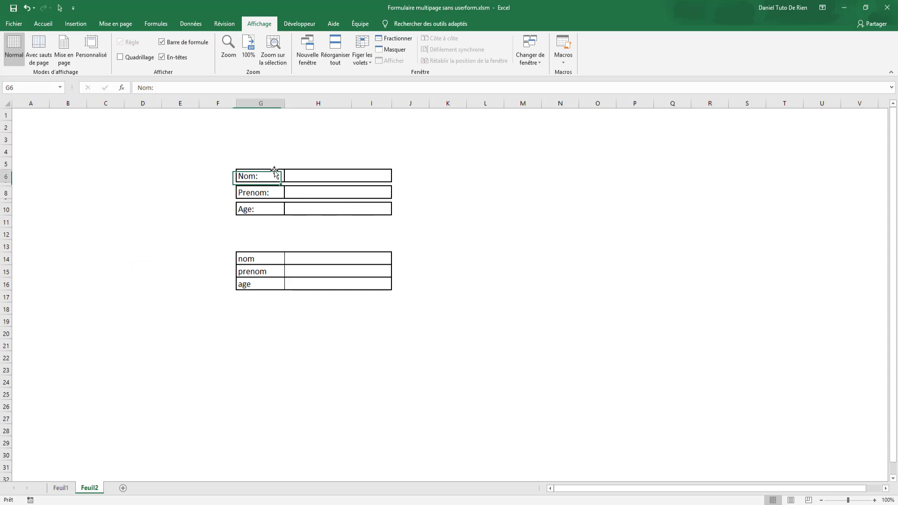
pyautogui.click(308, 170)
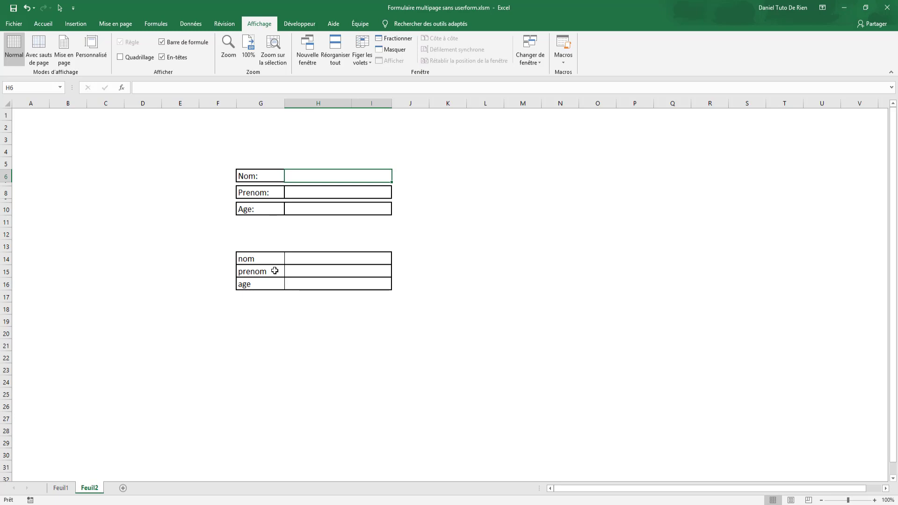
pyautogui.click(334, 328)
pyautogui.click(262, 178)
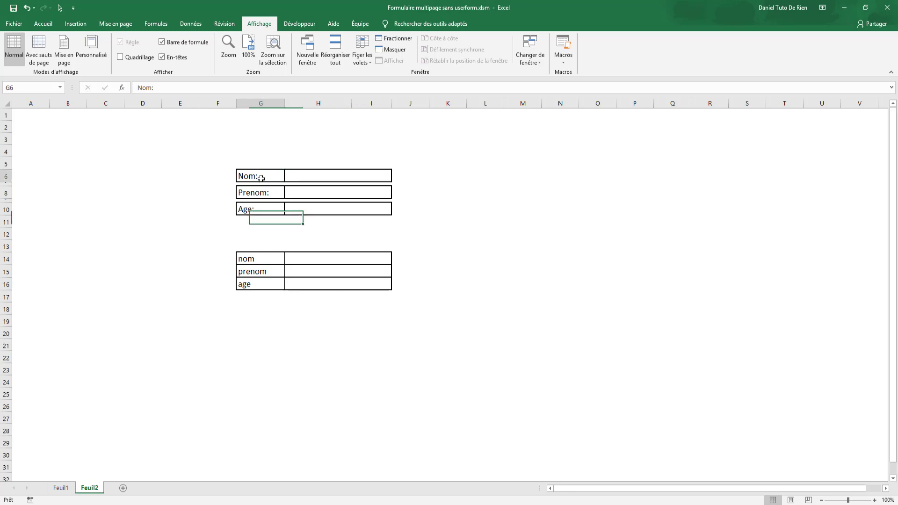
pyautogui.keyDown('ctrl'); pyautogui.click(268, 192); pyautogui.keyUp('ctrl')
pyautogui.keyDown('ctrl'); pyautogui.click(257, 209); pyautogui.keyUp('ctrl')
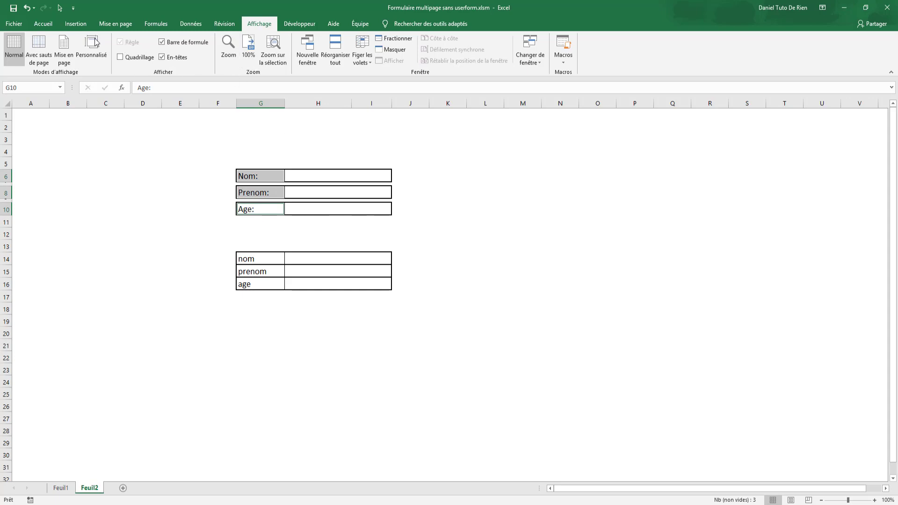
# Give labels G6, G8 and G10 a blue fill with white text.
pyautogui.click(43, 24)
pyautogui.click(188, 57)
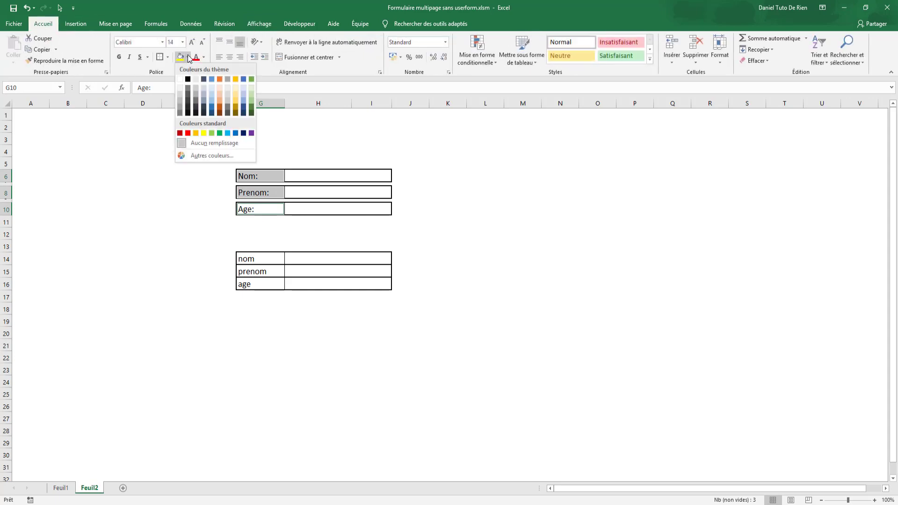
pyautogui.click(237, 133)
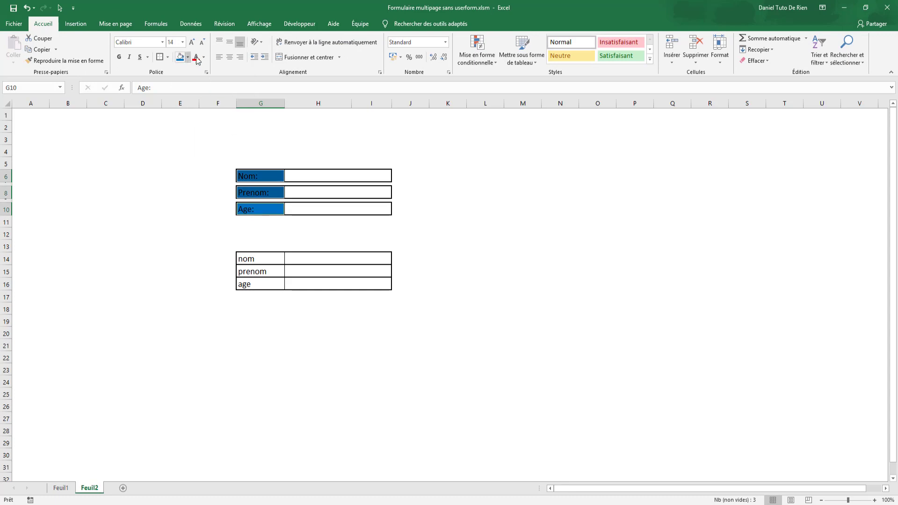
pyautogui.click(204, 58)
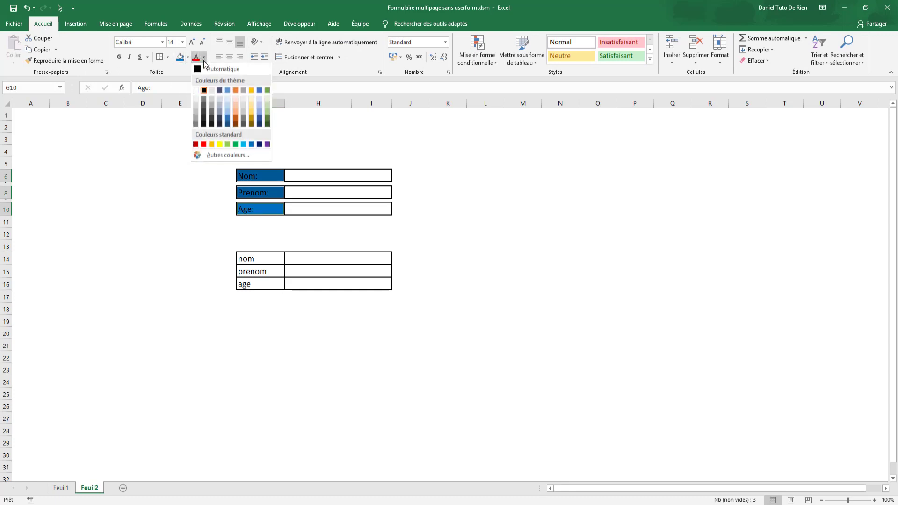
pyautogui.click(196, 90)
# Apply the same blue fill and white text to the nom, prenom, age labels G14:G16.
pyautogui.moveTo(270, 258); pyautogui.dragTo(273, 284)
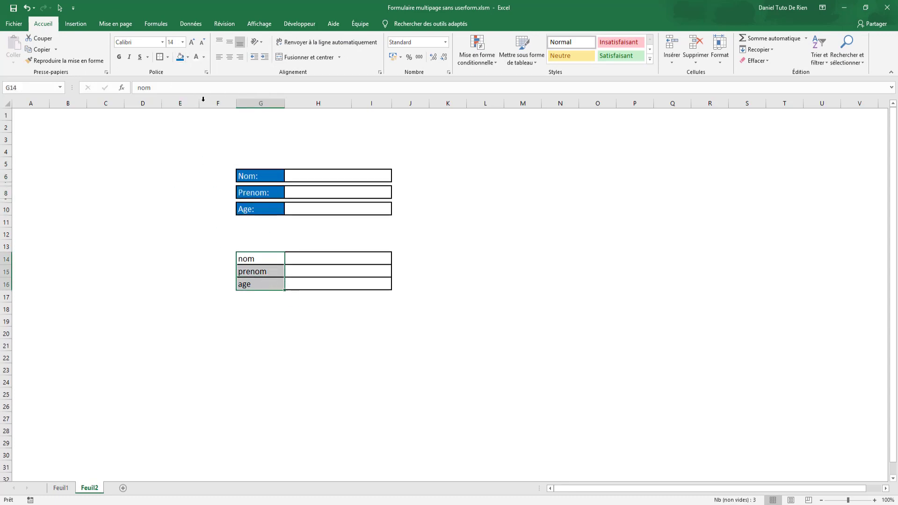
pyautogui.click(180, 56)
pyautogui.click(197, 57)
pyautogui.click(180, 209)
pyautogui.click(411, 323)
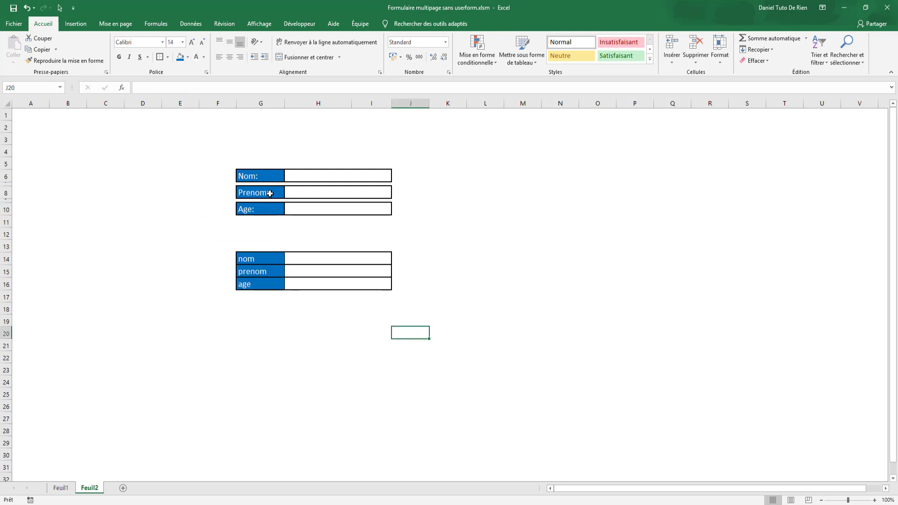
pyautogui.moveTo(275, 176); pyautogui.dragTo(384, 211)
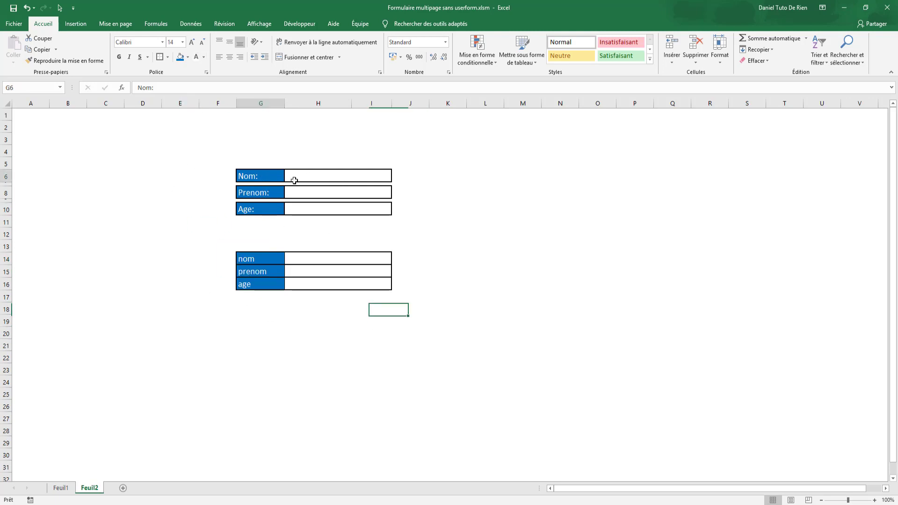
pyautogui.click(451, 247)
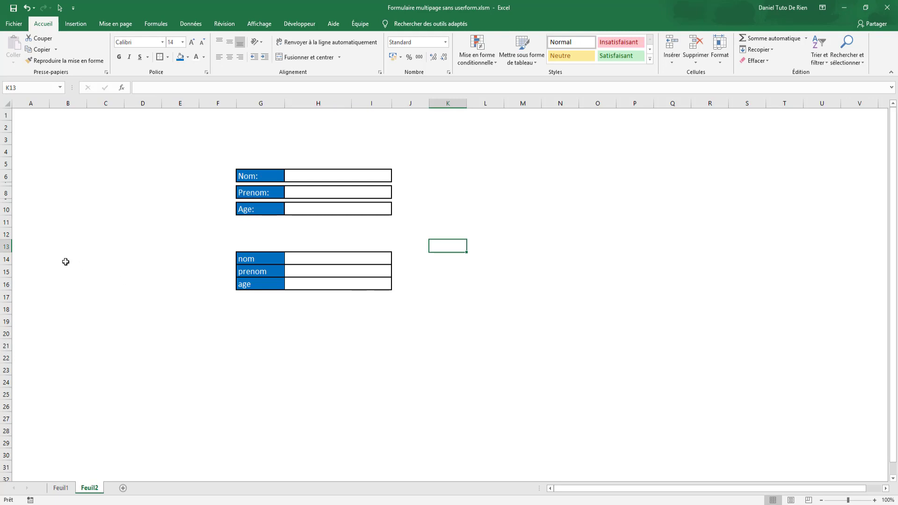
# Delete rows 14–16 holding the lower nom, prenom, age table with Supprimer.
pyautogui.moveTo(6, 258); pyautogui.dragTo(15, 286)
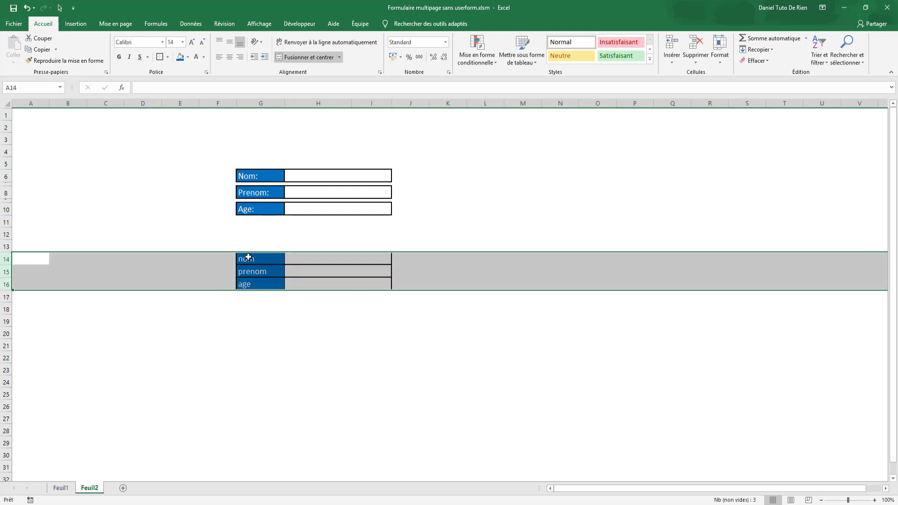
pyautogui.rightClick(246, 259)
pyautogui.click(269, 336)
pyautogui.click(523, 331)
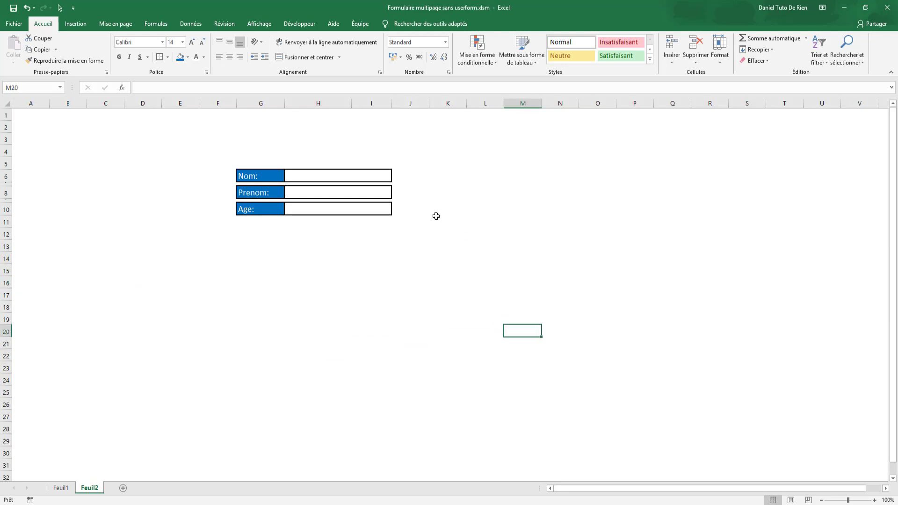
pyautogui.click(435, 217)
pyautogui.click(242, 267)
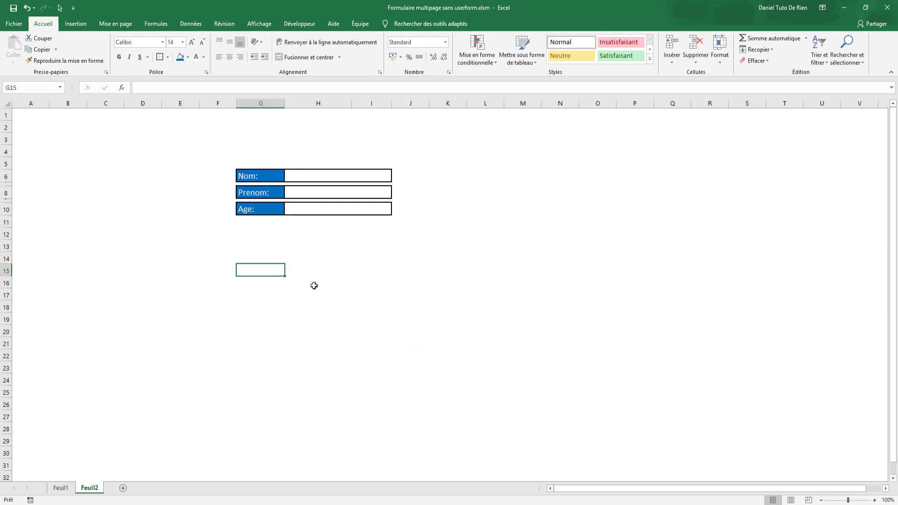
pyautogui.click(229, 165)
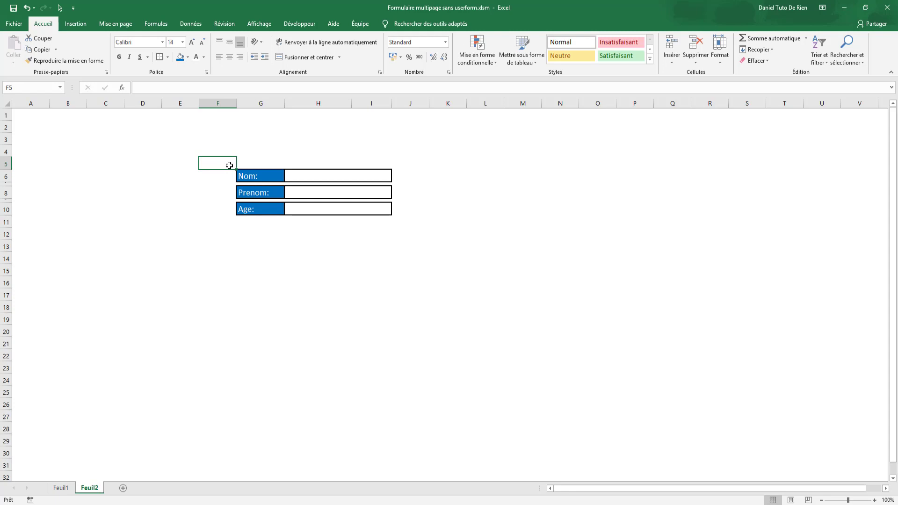
# Fill the form area F5:L21 with light grey.
pyautogui.moveTo(230, 166); pyautogui.dragTo(468, 340)
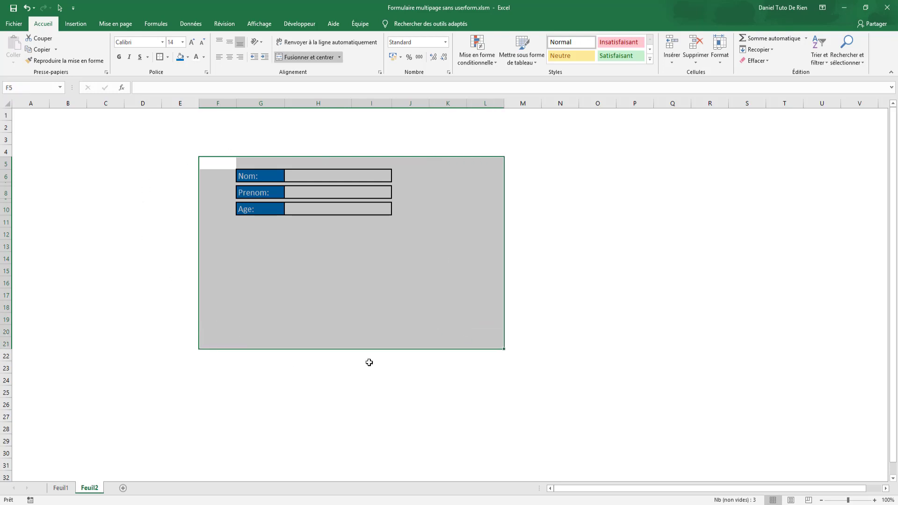
pyautogui.click(189, 57)
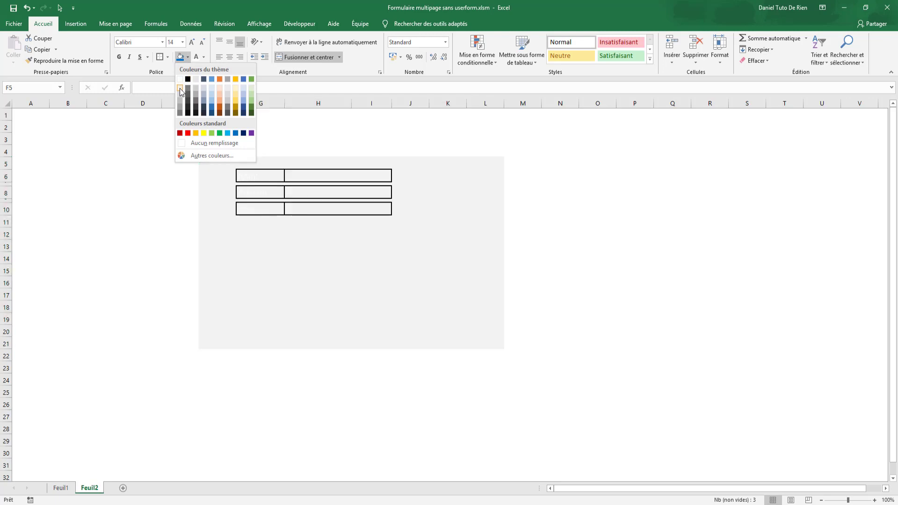
pyautogui.click(180, 88)
pyautogui.moveTo(323, 229); pyautogui.dragTo(399, 283)
pyautogui.click(399, 284)
# Fill the Nom:, Prenom: and Age: label cells blue and make them bold.
pyautogui.click(262, 177)
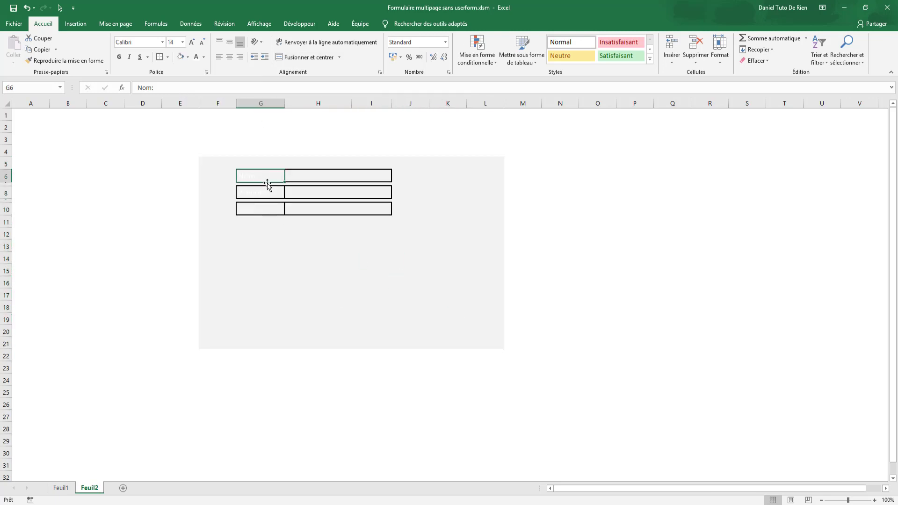
pyautogui.keyDown('ctrl'); pyautogui.click(262, 192); pyautogui.keyUp('ctrl')
pyautogui.keyDown('ctrl'); pyautogui.click(261, 209); pyautogui.keyUp('ctrl')
pyautogui.click(186, 57)
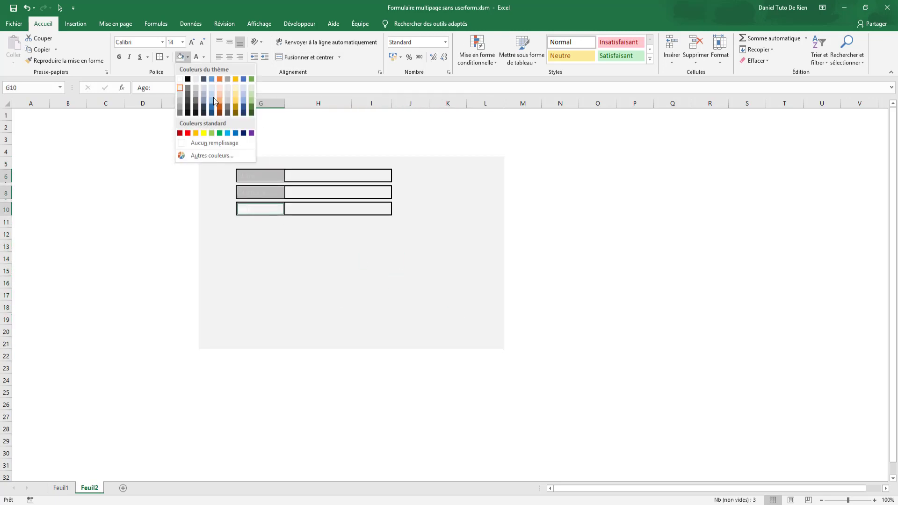
pyautogui.click(234, 132)
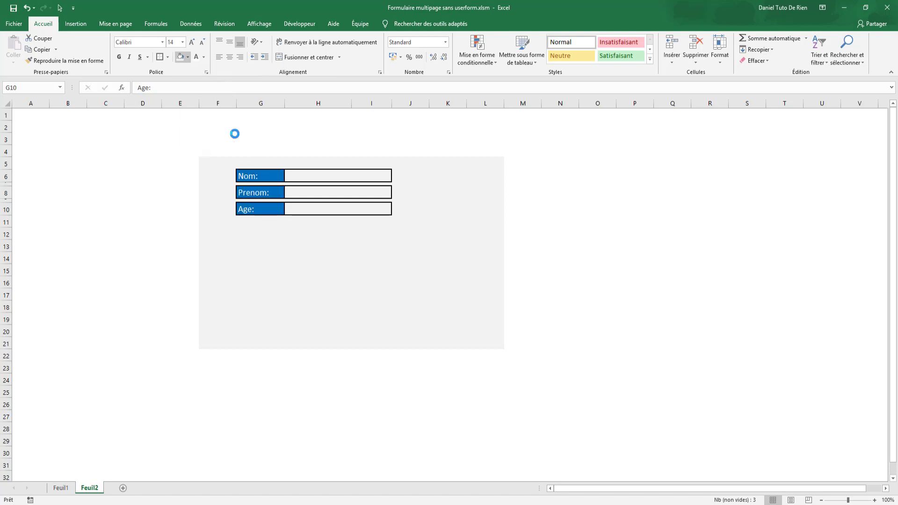
pyautogui.click(119, 57)
# Fill the three input cells beside the labels white.
pyautogui.click(314, 257)
pyautogui.click(326, 177)
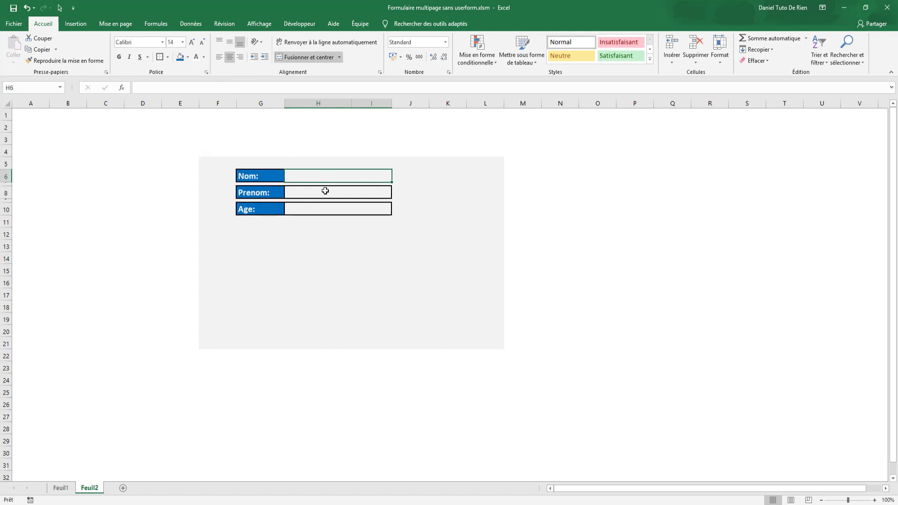
pyautogui.keyDown('ctrl'); pyautogui.click(325, 190); pyautogui.keyUp('ctrl')
pyautogui.keyDown('ctrl'); pyautogui.click(327, 212); pyautogui.keyUp('ctrl')
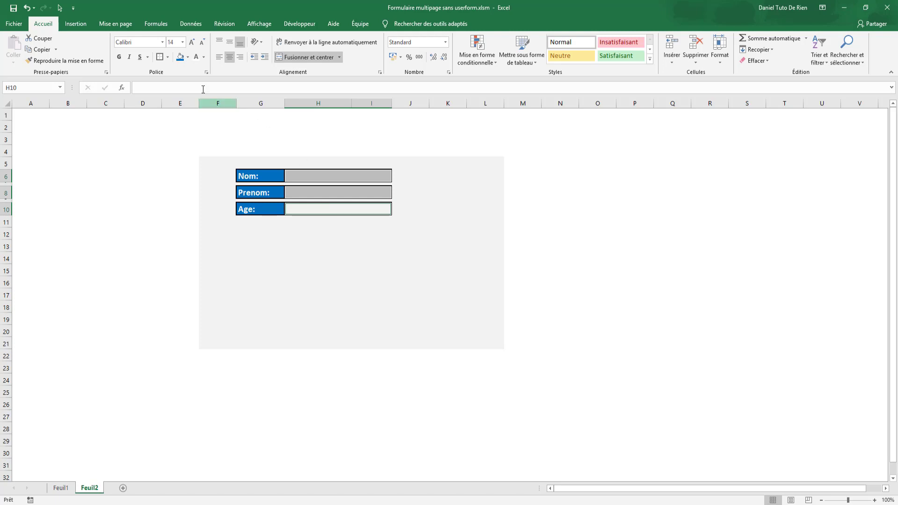
pyautogui.click(188, 57)
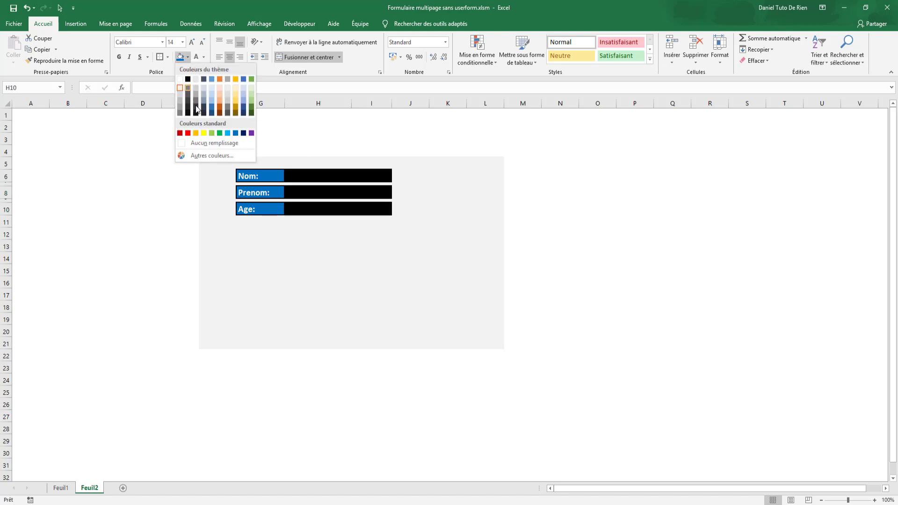
pyautogui.click(180, 79)
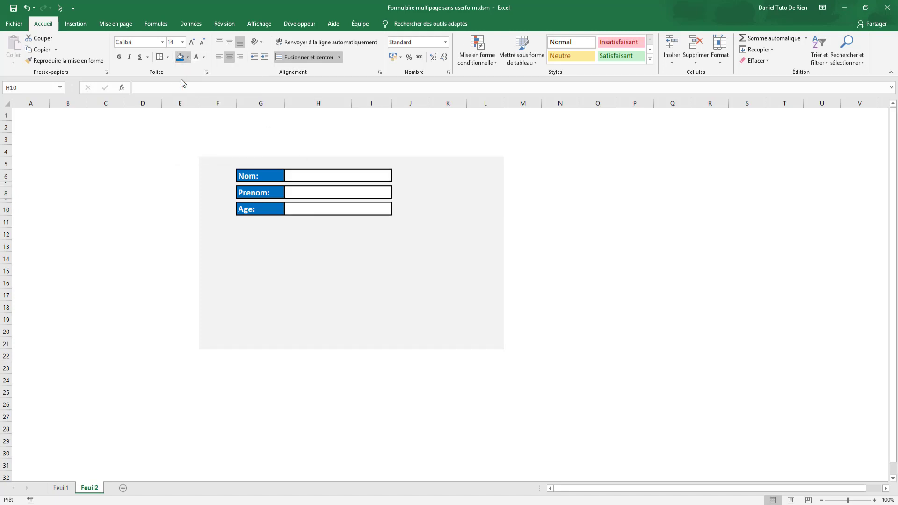
pyautogui.click(371, 294)
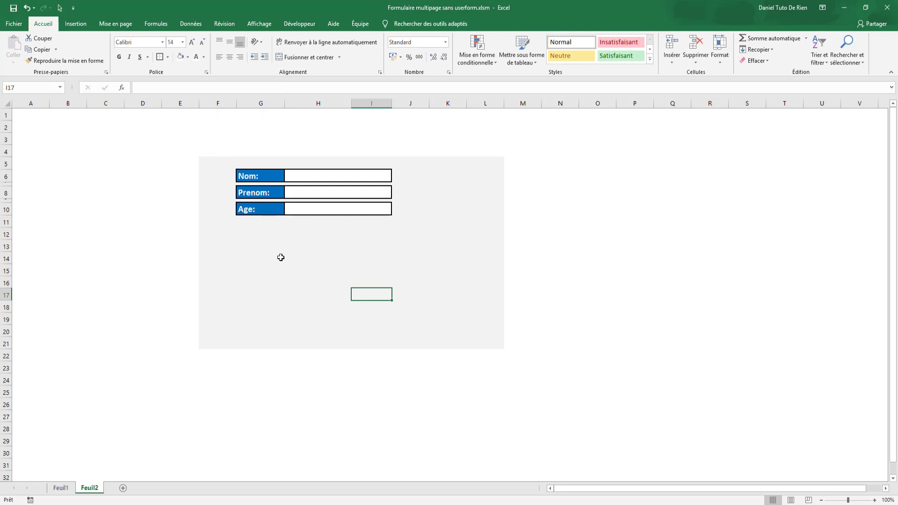
# Enter the headers Nom, Prénom and Age across row 12.
pyautogui.click(260, 236)
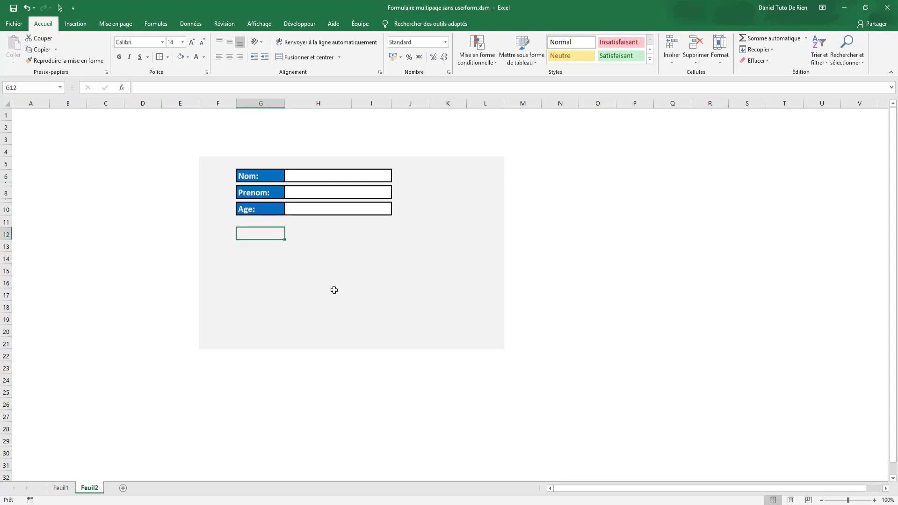
pyautogui.write('Nom')
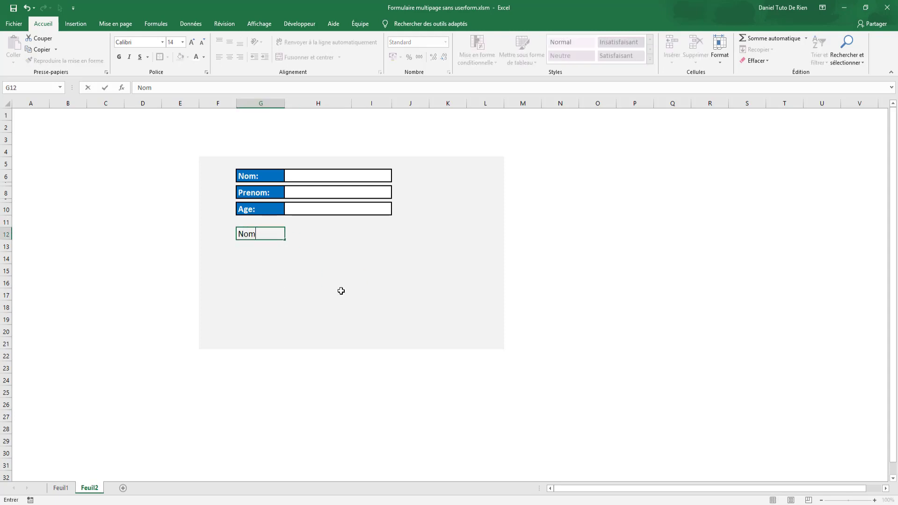
pyautogui.press('Tab')
pyautogui.write('P')
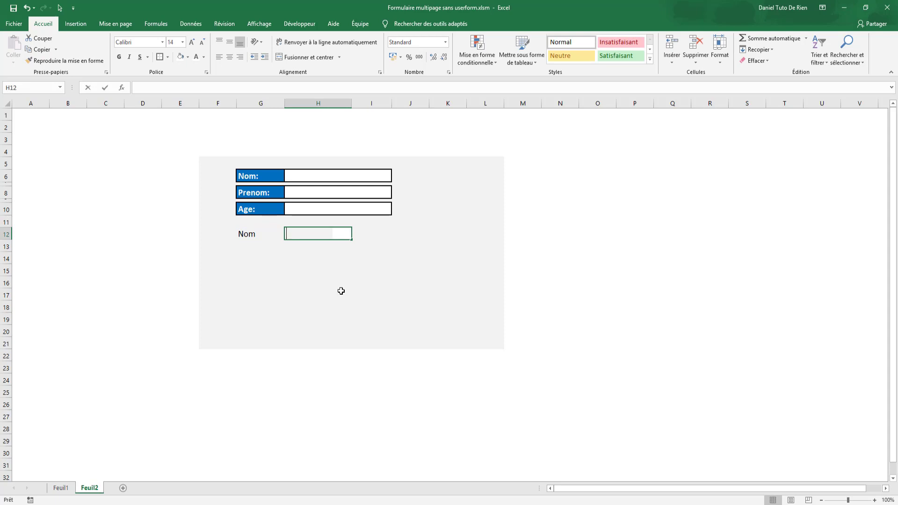
pyautogui.write('renom')
pyautogui.press('BackSpace')
pyautogui.press('BackSpace')
pyautogui.press('BackSpace')
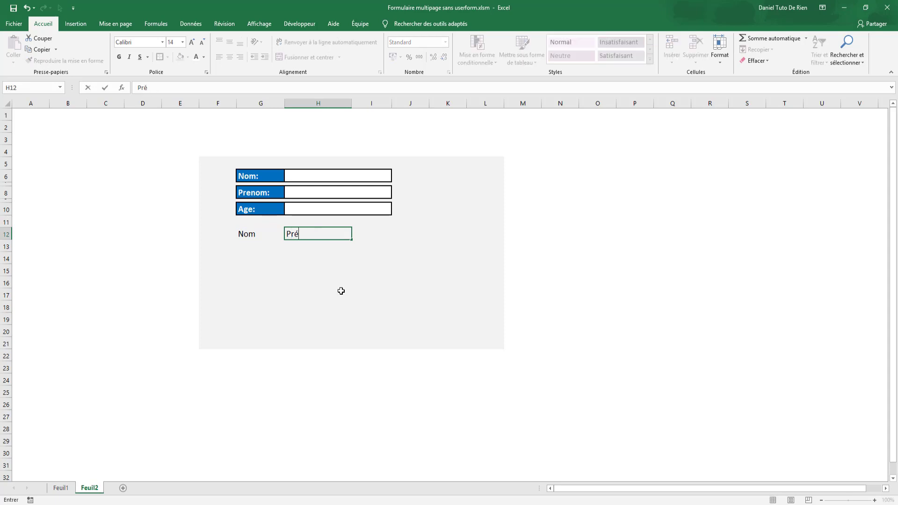
pyautogui.write('énom')
pyautogui.press('Tab')
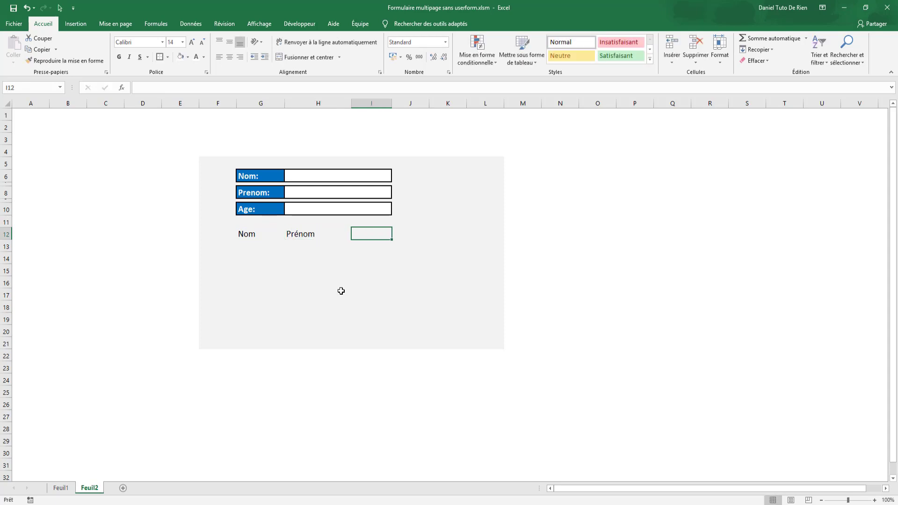
pyautogui.write('Age')
pyautogui.press('Left')
pyautogui.press('Left')
pyautogui.press('Left')
# Correct the second form label to read Prénom: in the formula bar.
pyautogui.press('Up')
pyautogui.press('Up')
pyautogui.press('Up')
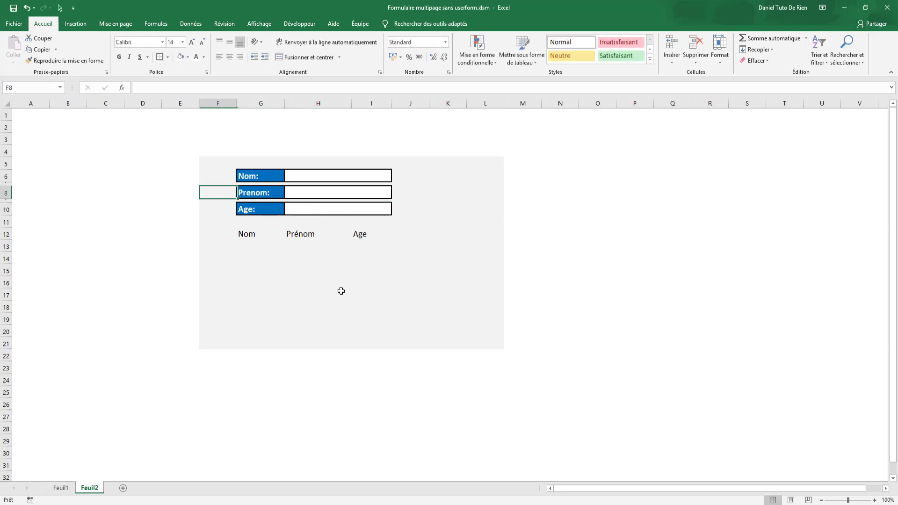
pyautogui.press('Right')
pyautogui.click(148, 92)
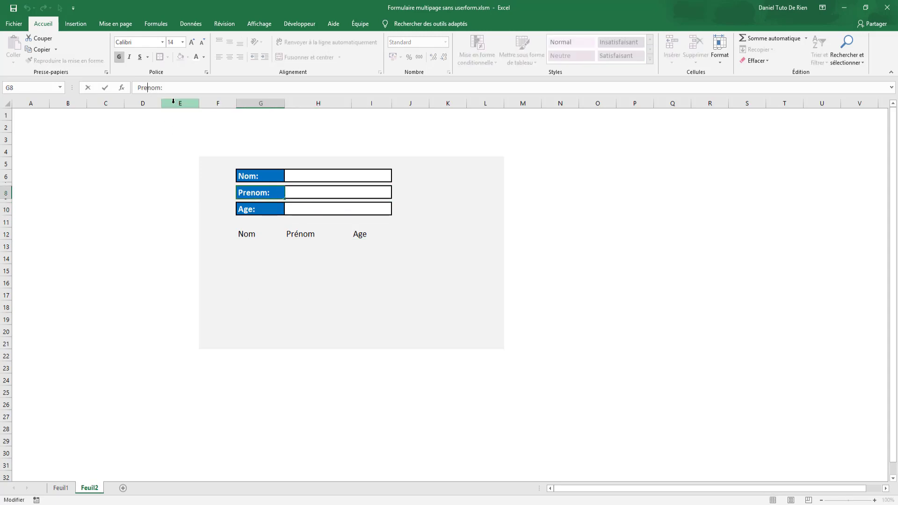
pyautogui.press('BackSpace')
pyautogui.write('"')
pyautogui.press('BackSpace')
pyautogui.write('é')
pyautogui.click(381, 286)
pyautogui.click(426, 272)
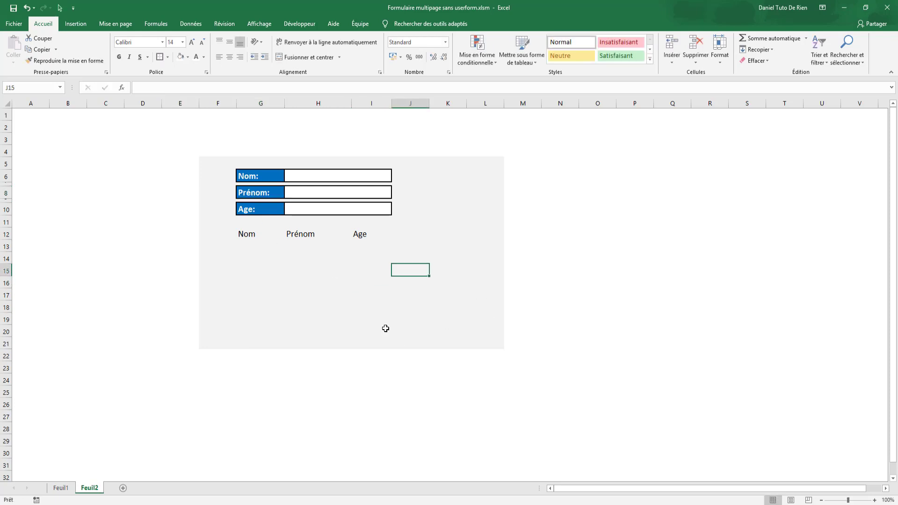
# Centre the Nom, Prénom and Age headers in G12:I12 and make them bold.
pyautogui.moveTo(256, 234); pyautogui.dragTo(374, 234)
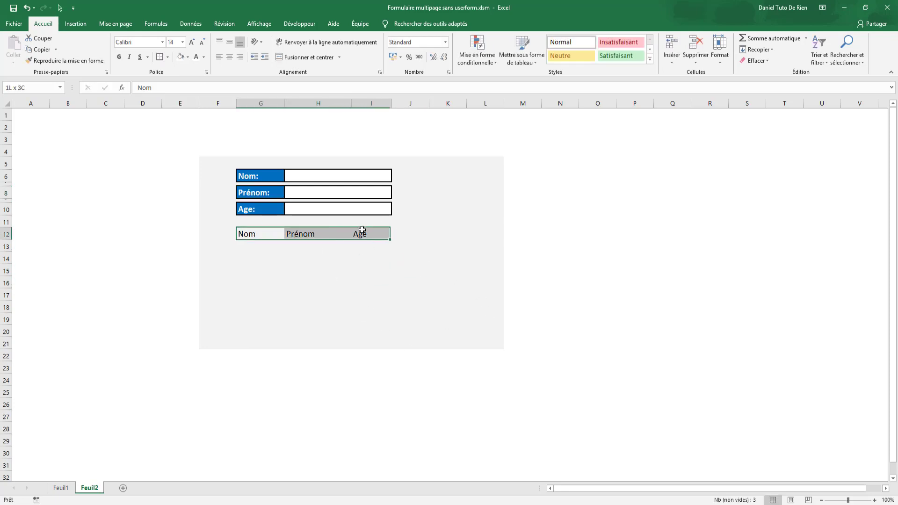
pyautogui.click(229, 56)
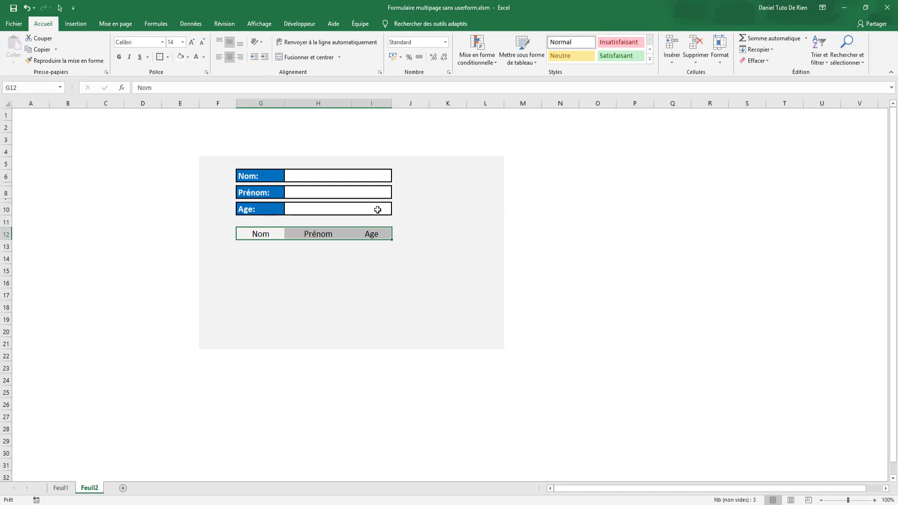
pyautogui.click(448, 295)
pyautogui.moveTo(260, 234); pyautogui.dragTo(374, 234)
pyautogui.click(120, 57)
pyautogui.click(410, 306)
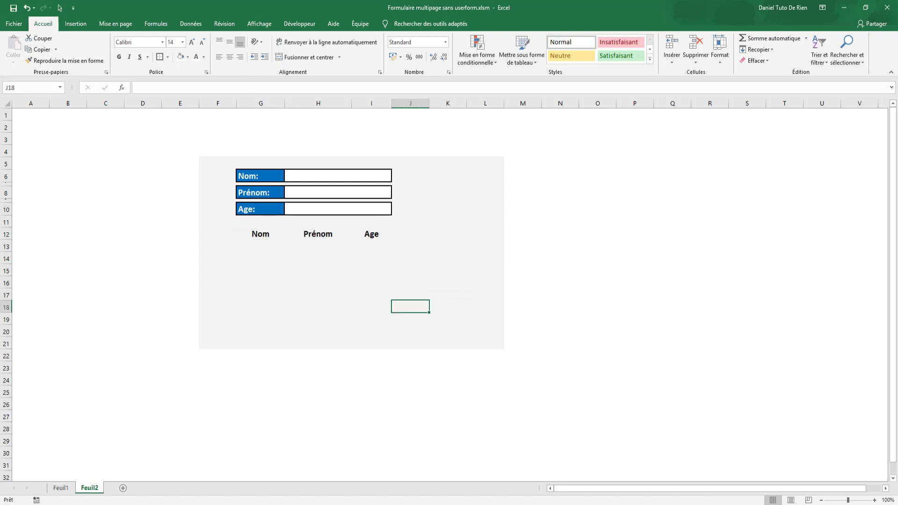
pyautogui.hotkey('alt', 'F11')
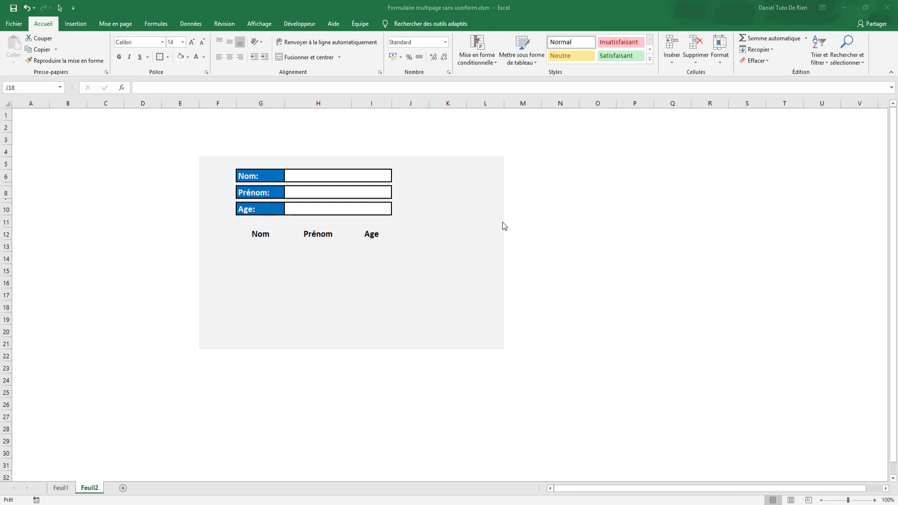
pyautogui.hotkey('alt', 'F11')
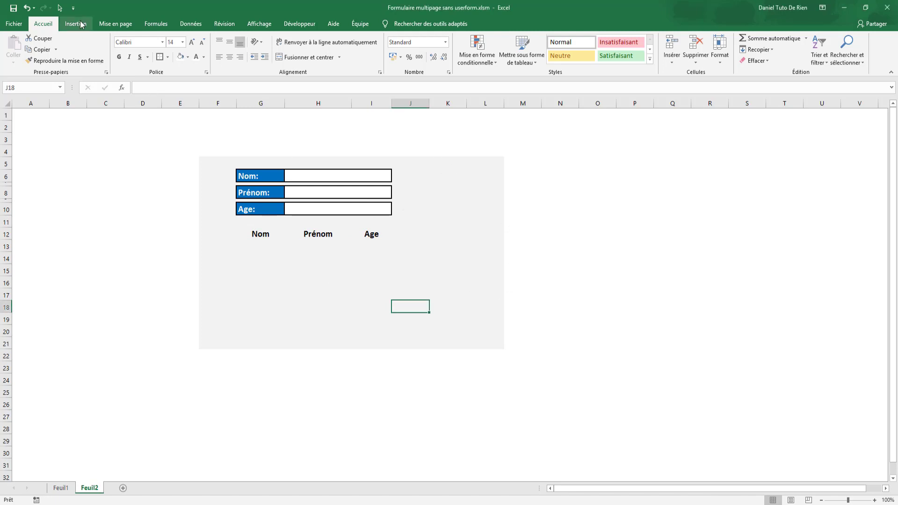
# Draw a rectangle shape to the right of the input boxes.
pyautogui.click(76, 24)
pyautogui.click(164, 49)
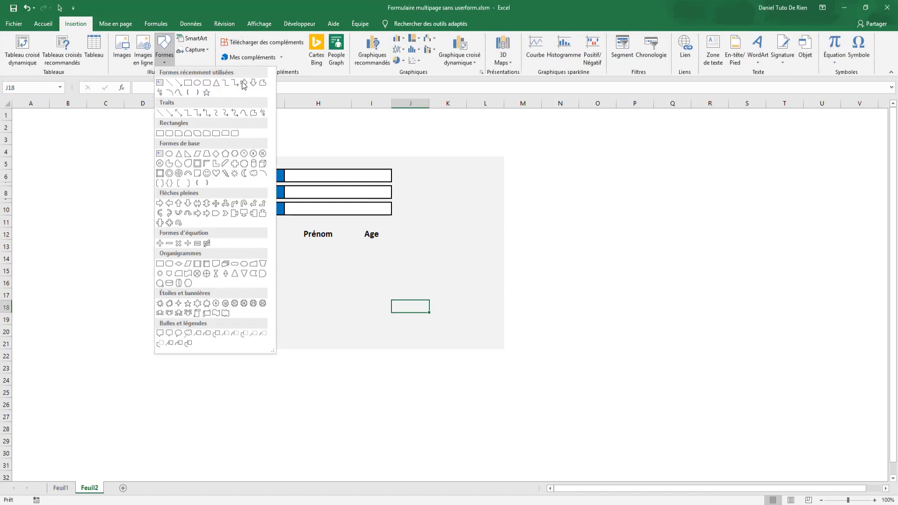
pyautogui.click(194, 93)
pyautogui.moveTo(401, 169); pyautogui.dragTo(458, 216)
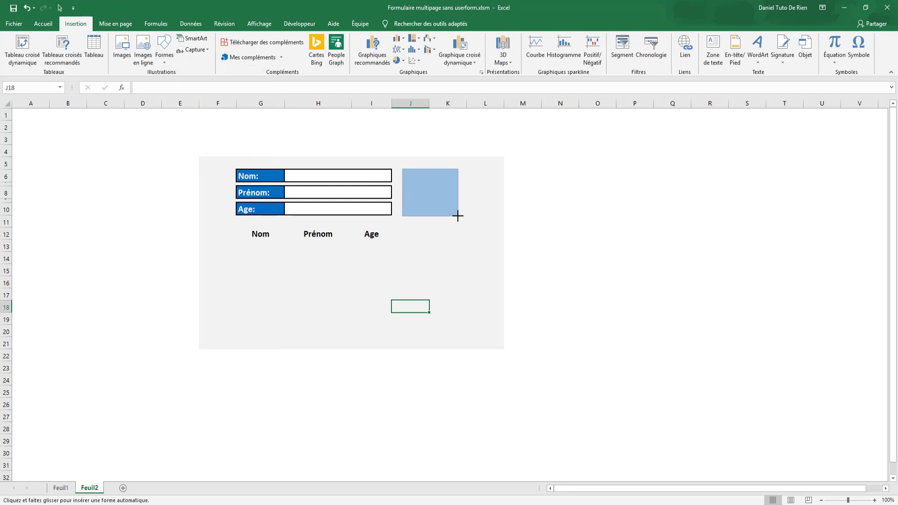
pyautogui.moveTo(458, 216); pyautogui.dragTo(458, 216)
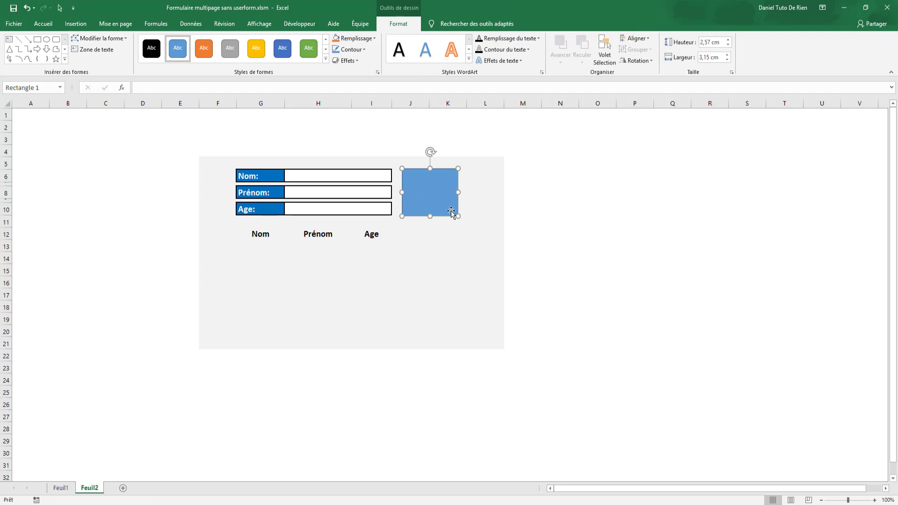
pyautogui.write('Ok')
pyautogui.click(451, 243)
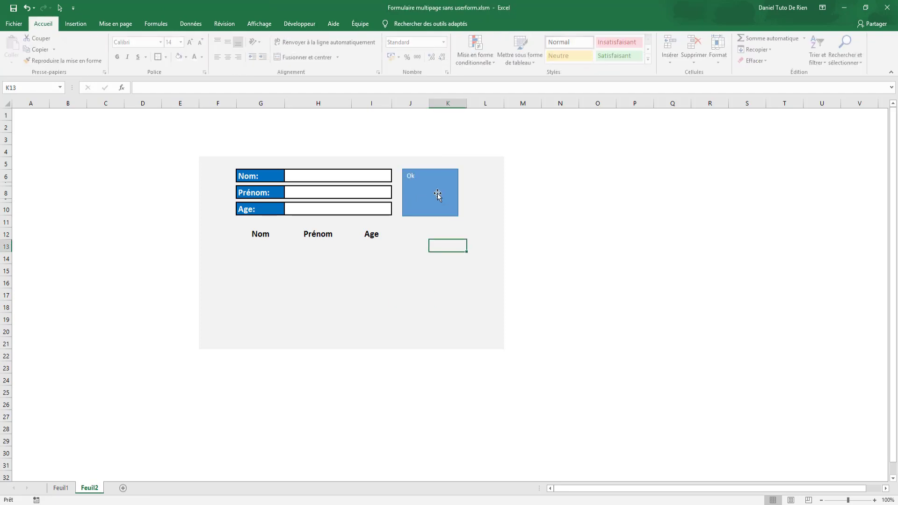
# Centre the Ok text vertically and horizontally and enlarge it to size 32.
pyautogui.click(437, 192)
pyautogui.click(45, 24)
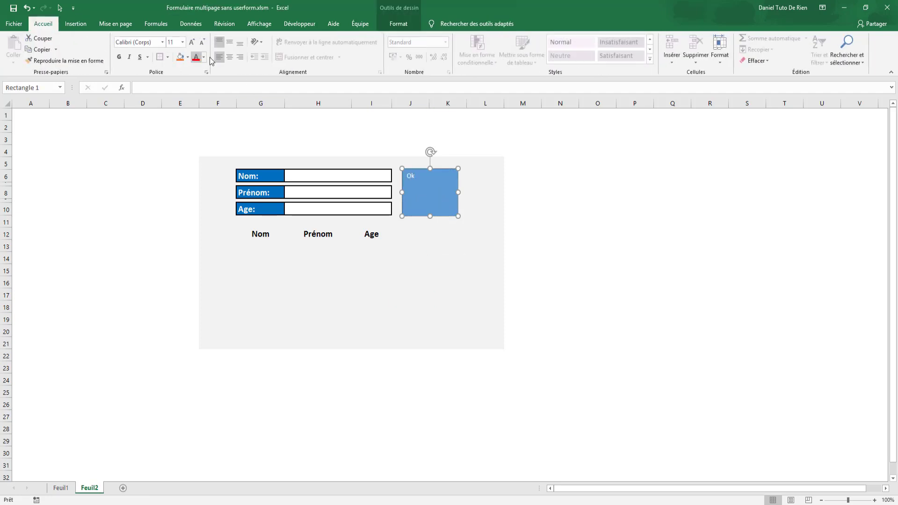
pyautogui.click(229, 42)
pyautogui.click(229, 57)
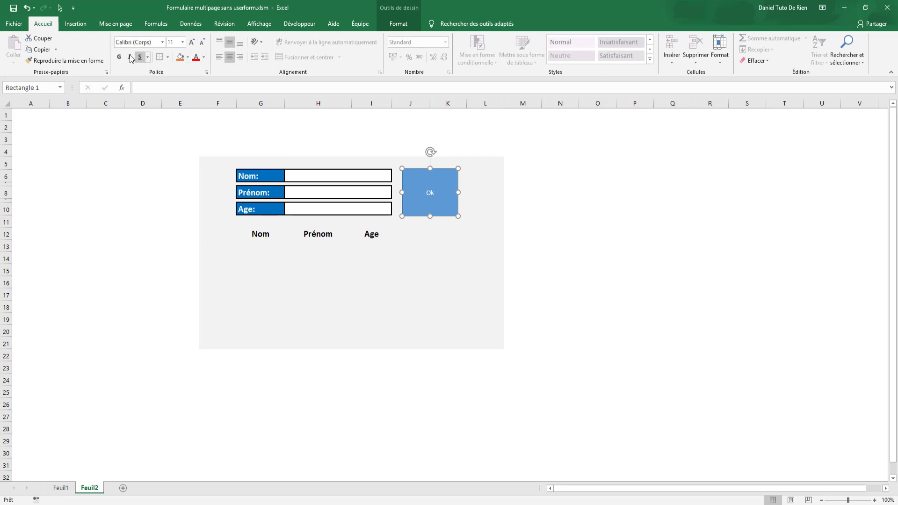
pyautogui.click(191, 42)
pyautogui.click(192, 42)
pyautogui.click(192, 42)
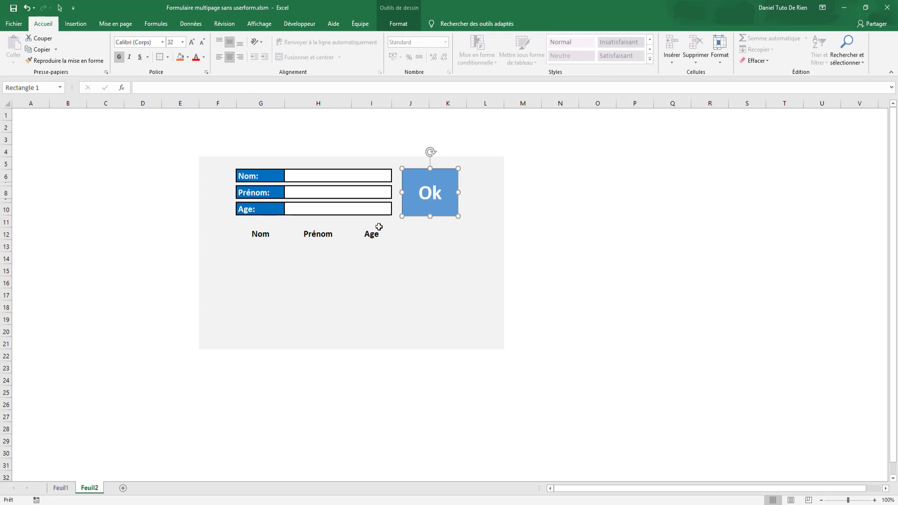
pyautogui.click(413, 244)
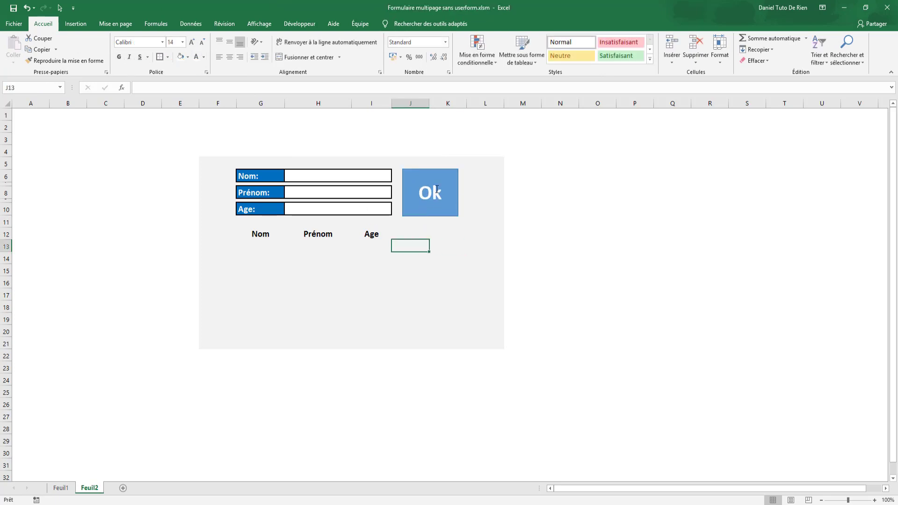
# Change the shape's text from Ok to OK.
pyautogui.click(437, 189)
pyautogui.press('Delete')
pyautogui.write('K')
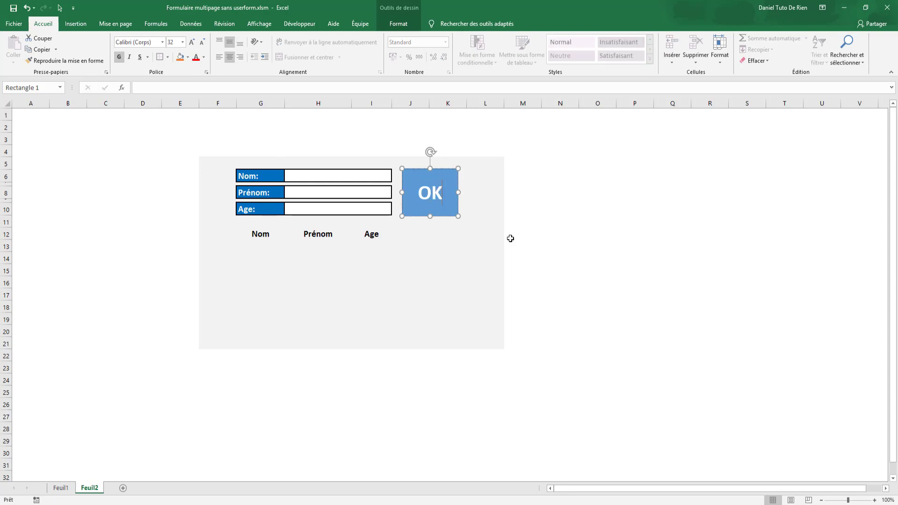
pyautogui.click(486, 257)
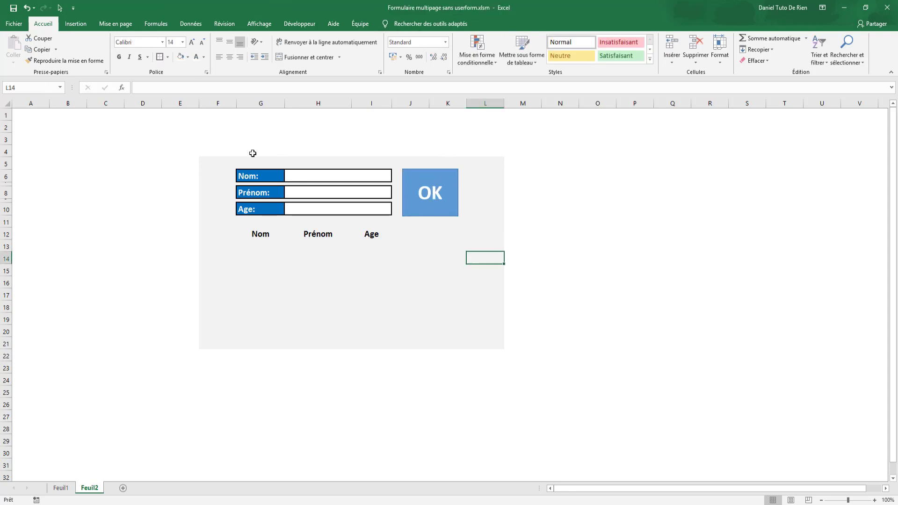
# Give the Nom:, Prénom: and Age: label cells a lighter blue fill.
pyautogui.keyDown('ctrl'); pyautogui.click(272, 192); pyautogui.keyUp('ctrl')
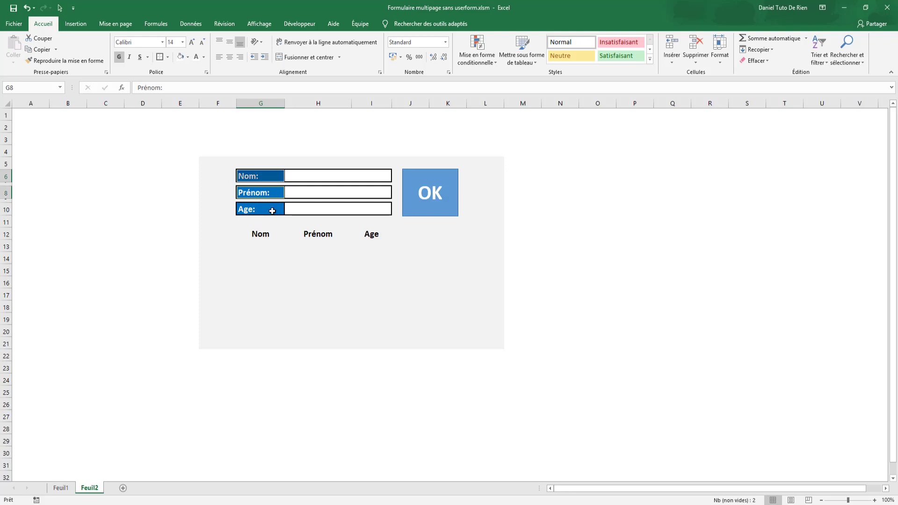
pyautogui.keyDown('ctrl'); pyautogui.click(275, 209); pyautogui.keyUp('ctrl')
pyautogui.click(188, 57)
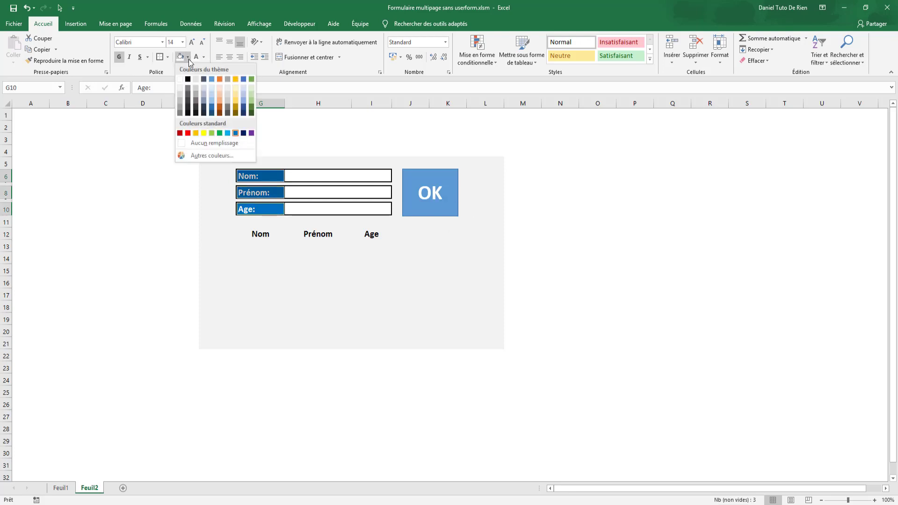
pyautogui.click(211, 78)
pyautogui.click(441, 295)
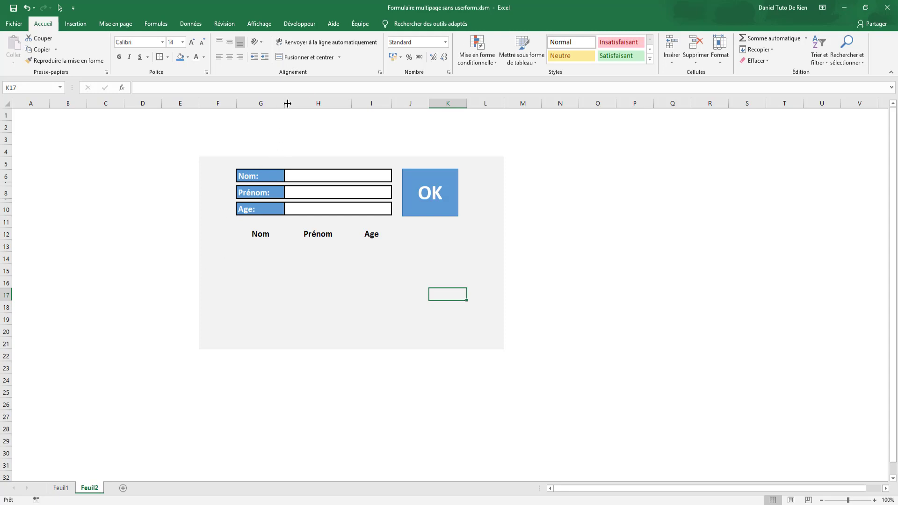
# Widen column G and select the block G13:I20 under the headers.
pyautogui.moveTo(287, 103); pyautogui.dragTo(295, 104)
pyautogui.click(382, 307)
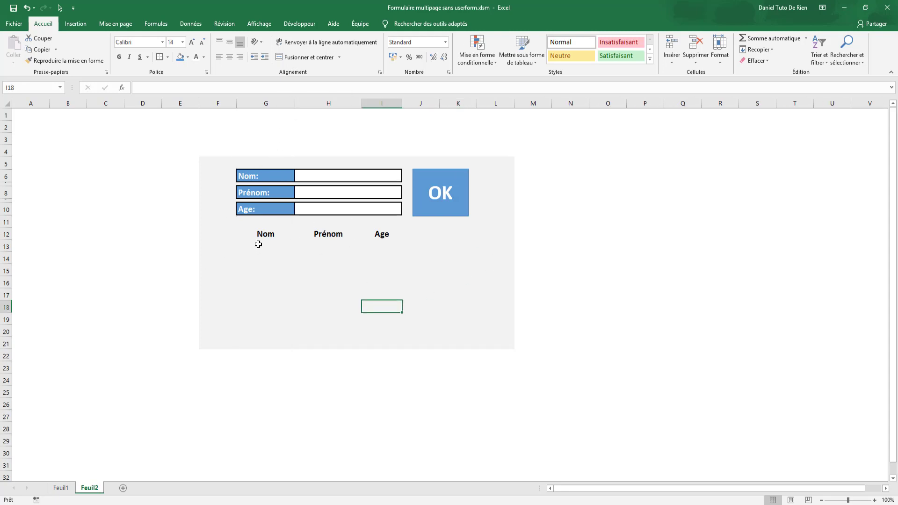
pyautogui.moveTo(239, 248); pyautogui.dragTo(388, 306)
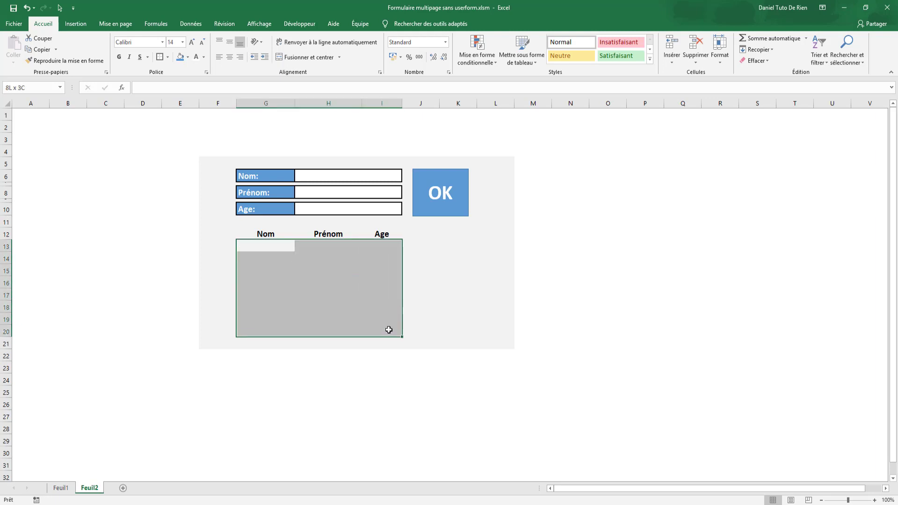
pyautogui.moveTo(388, 307); pyautogui.dragTo(387, 330)
pyautogui.click(300, 25)
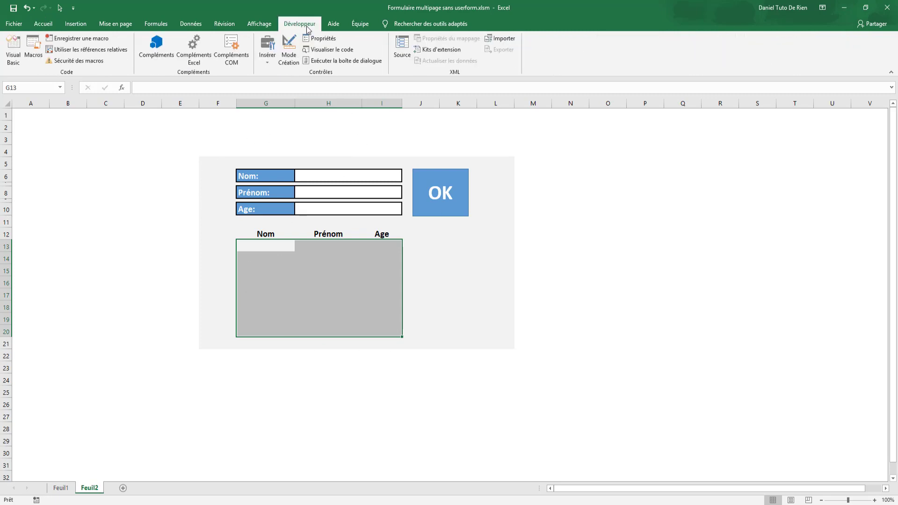
# Draw a list box beneath the Nom, Prénom and Age headings.
pyautogui.click(267, 61)
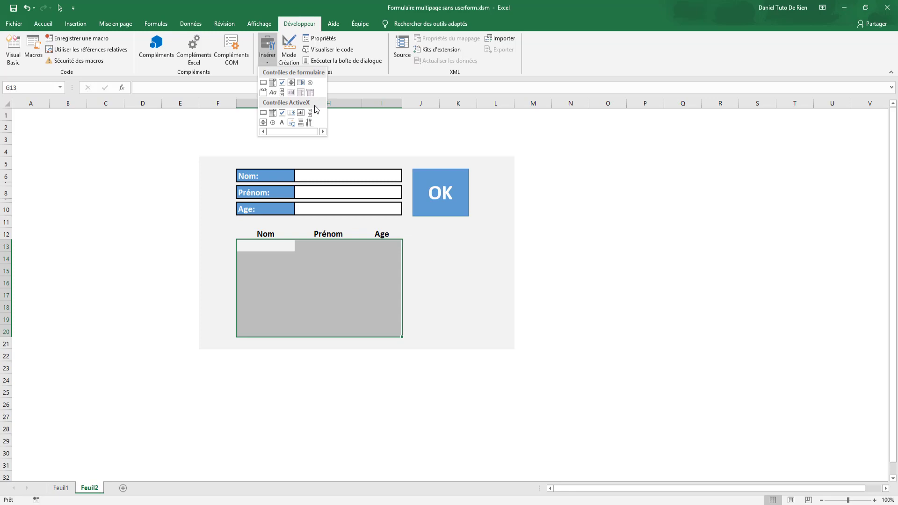
pyautogui.click(291, 113)
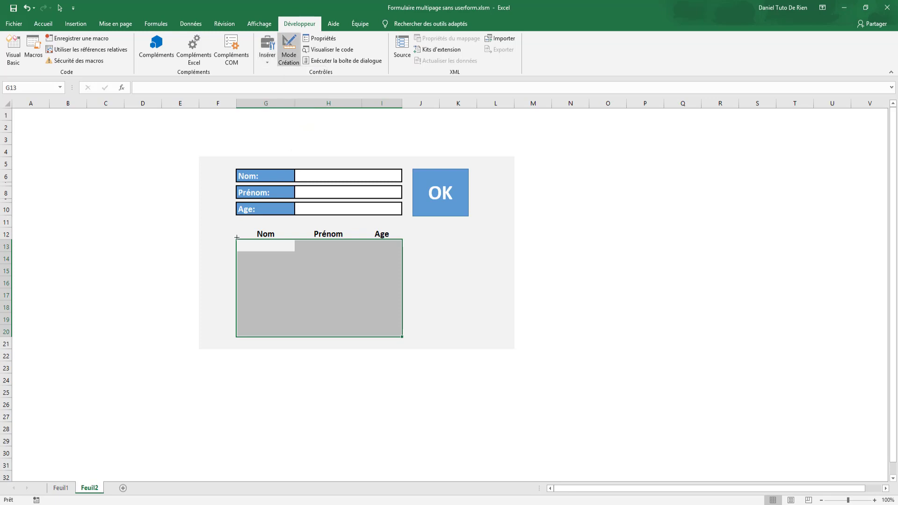
pyautogui.moveTo(236, 238); pyautogui.dragTo(403, 336)
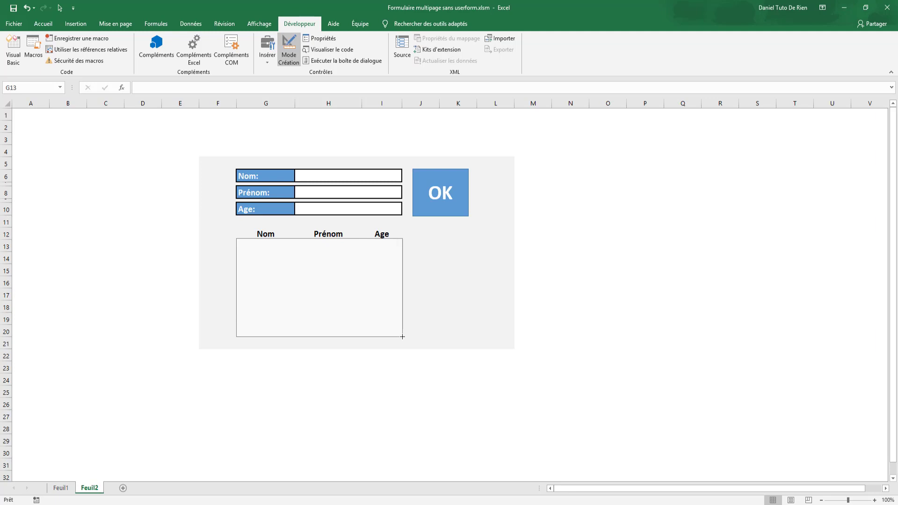
pyautogui.moveTo(402, 336); pyautogui.dragTo(402, 336)
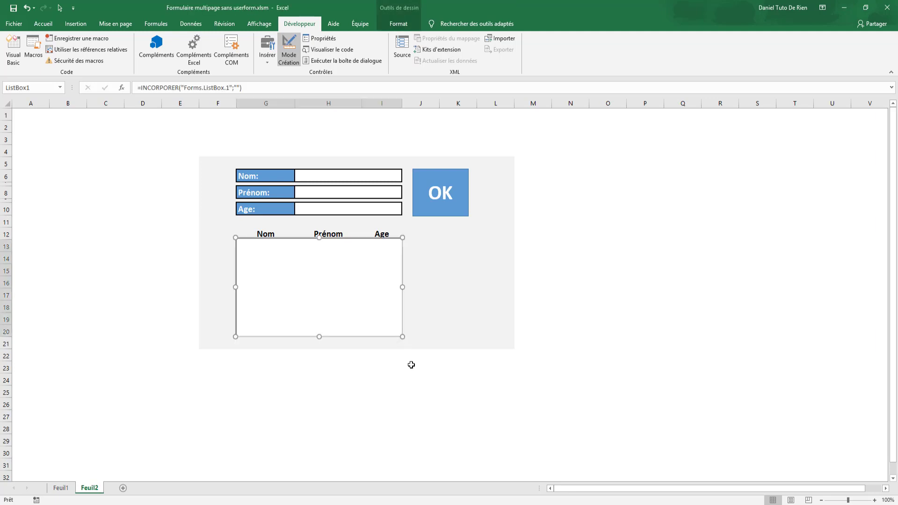
pyautogui.click(419, 413)
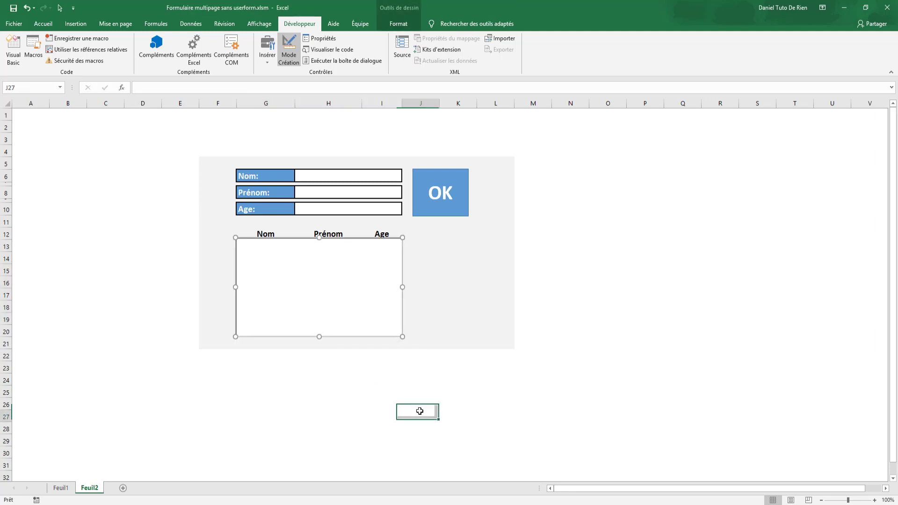
# Nudge the list box slightly down and right with the arrow keys.
pyautogui.click(364, 292)
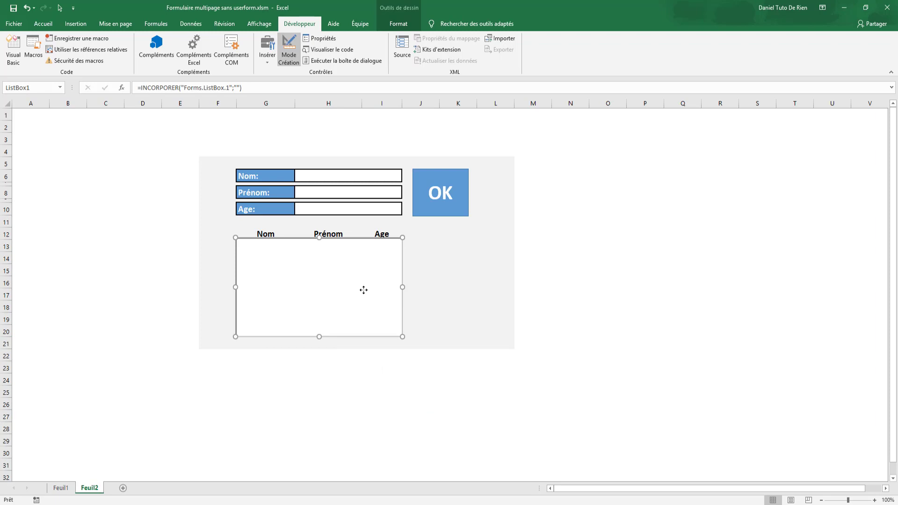
pyautogui.press('Down')
pyautogui.press('Down')
pyautogui.press('Down')
pyautogui.press('Down')
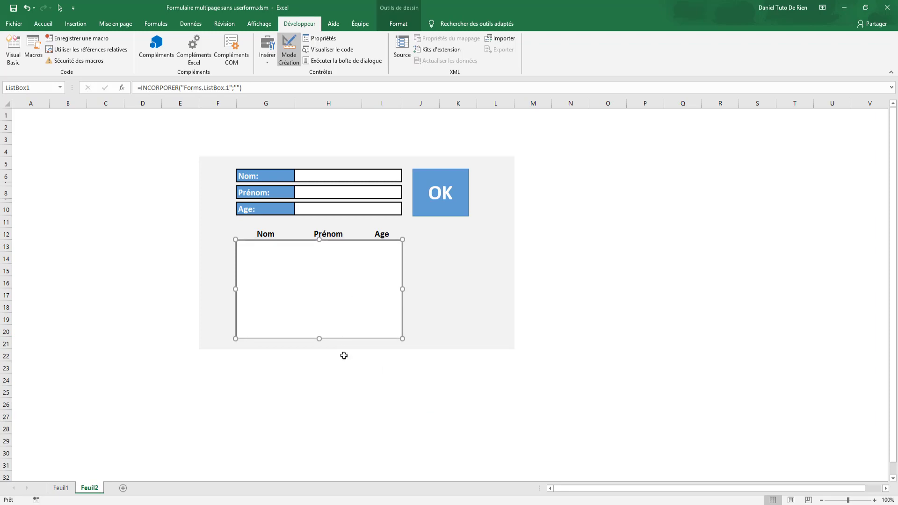
pyautogui.click(345, 392)
pyautogui.click(322, 275)
pyautogui.press('Right')
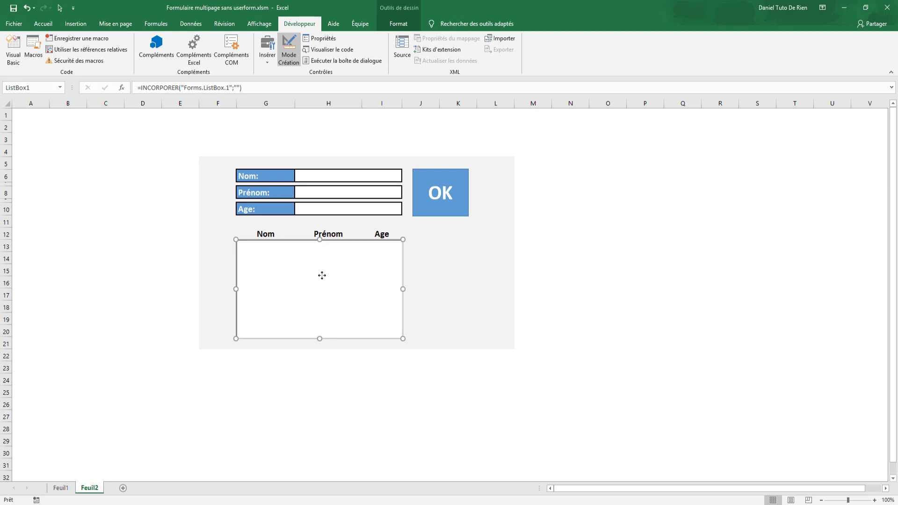
pyautogui.click(341, 391)
pyautogui.click(353, 283)
# Set the list box to Déplacer et dimensionner avec les cellules in Format de contrôle.
pyautogui.rightClick(318, 271)
pyautogui.click(358, 375)
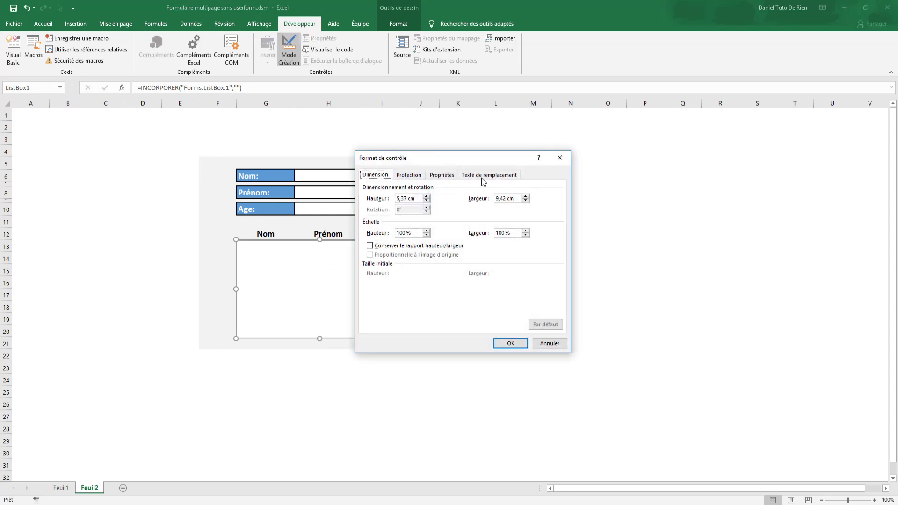
pyautogui.click(449, 179)
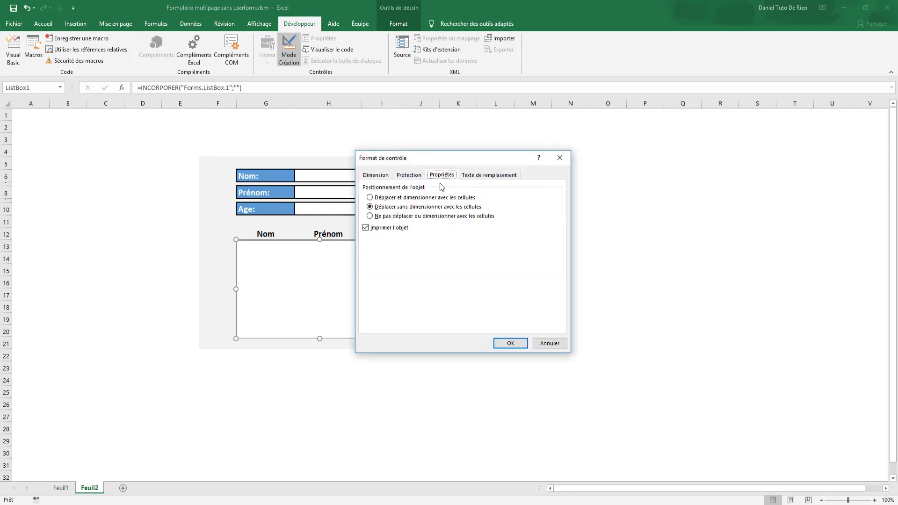
pyautogui.click(370, 198)
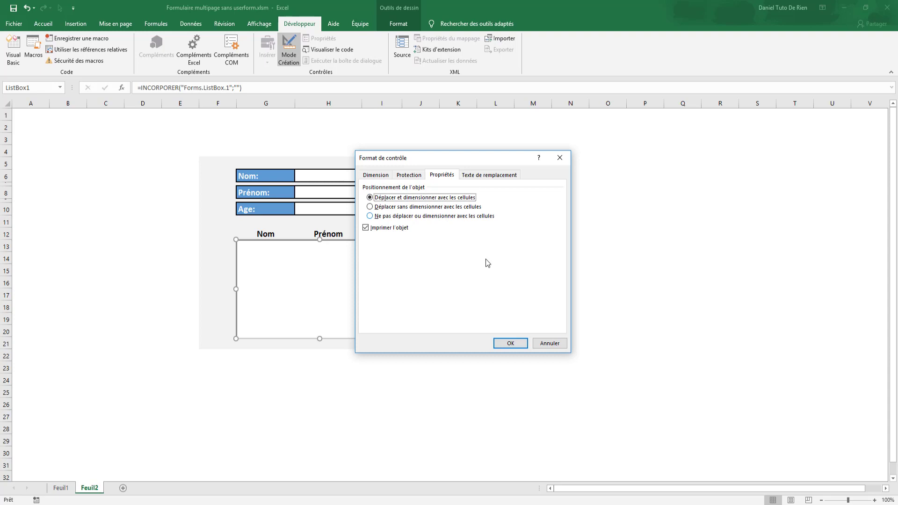
pyautogui.click(510, 343)
pyautogui.click(558, 318)
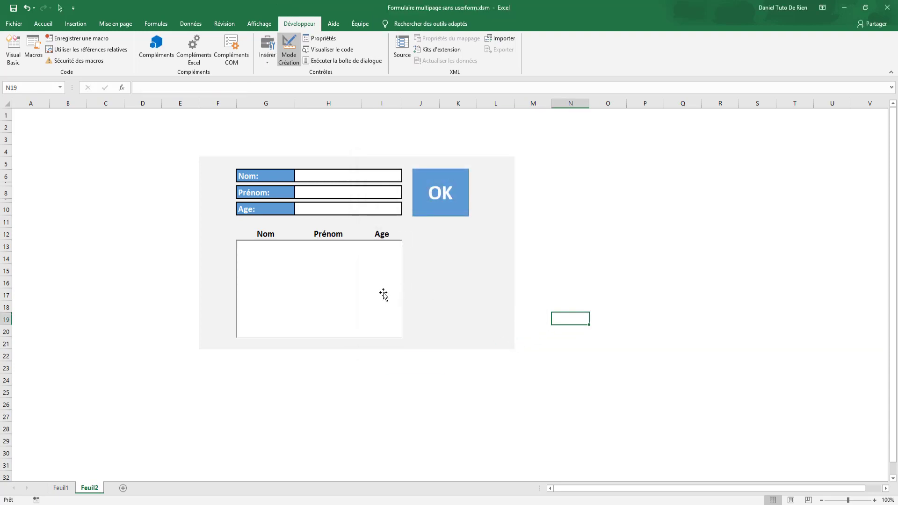
pyautogui.click(450, 198)
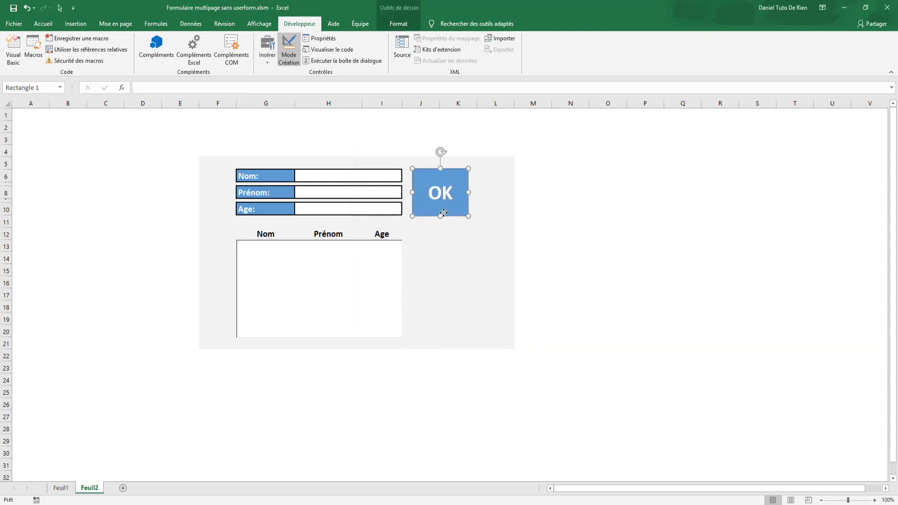
pyautogui.rightClick(443, 213)
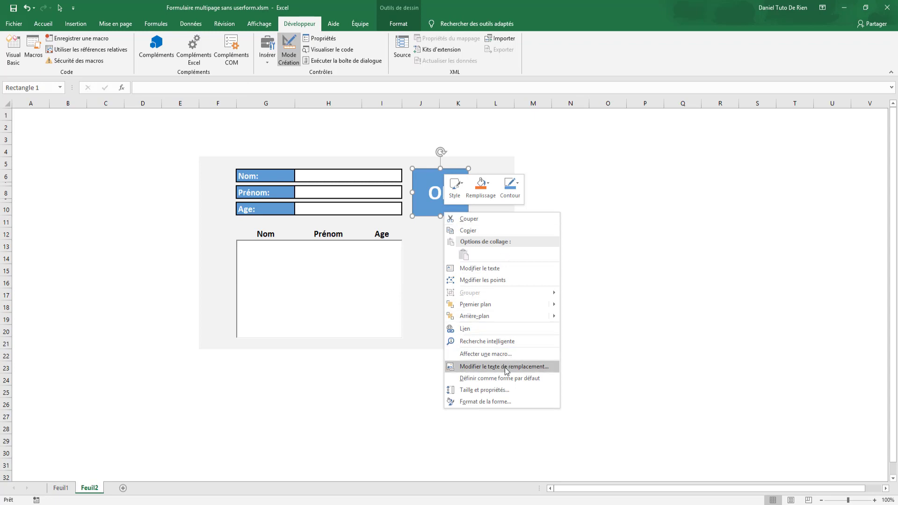
# Set the OK shape to move and size with cells under Taille et propriétés.
pyautogui.click(477, 401)
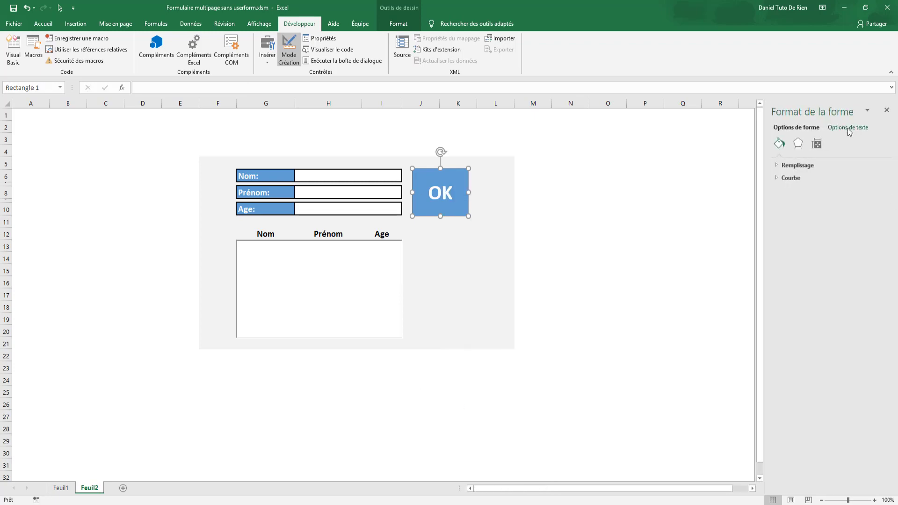
pyautogui.click(817, 144)
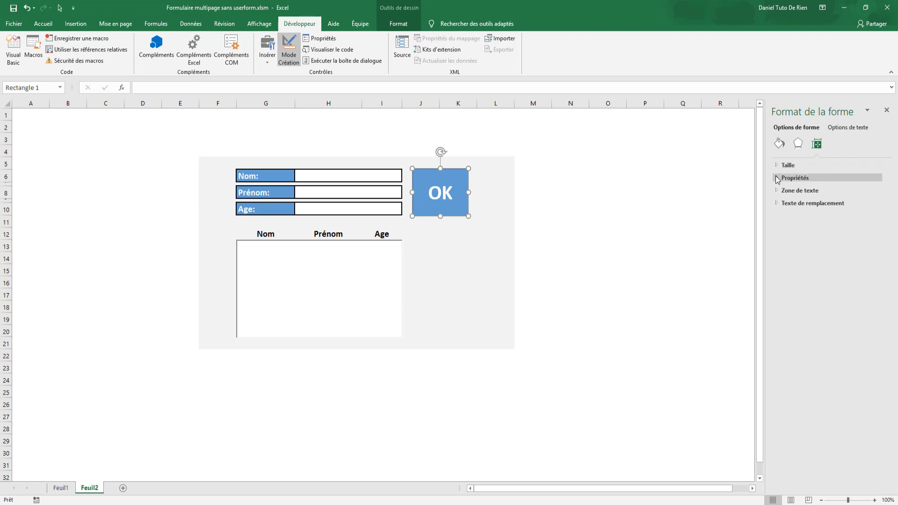
pyautogui.click(790, 177)
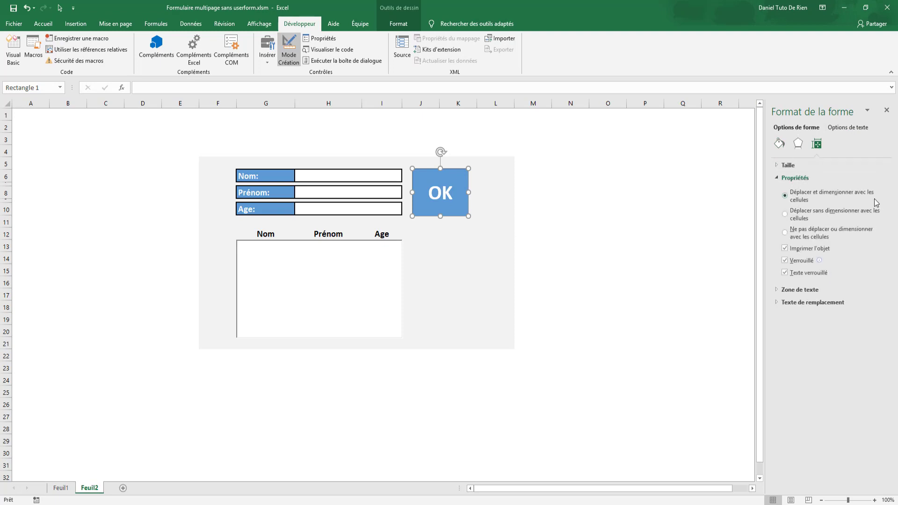
pyautogui.click(666, 301)
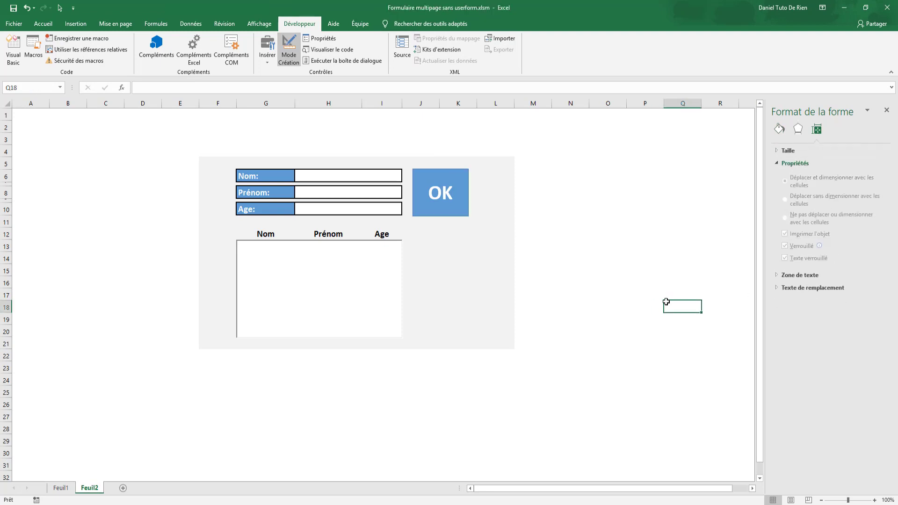
pyautogui.click(887, 111)
# Narrow column F to 20 pixels and column L to 15 pixels.
pyautogui.click(672, 295)
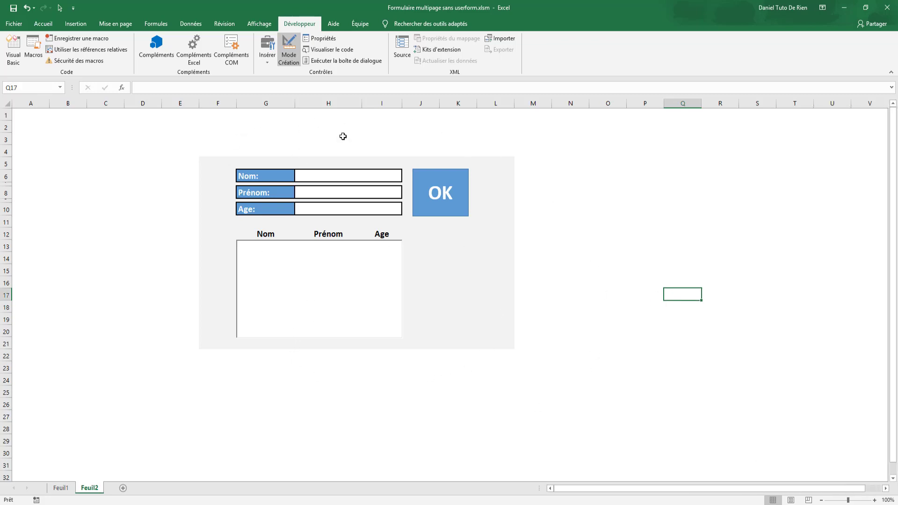
pyautogui.moveTo(237, 104); pyautogui.dragTo(206, 111)
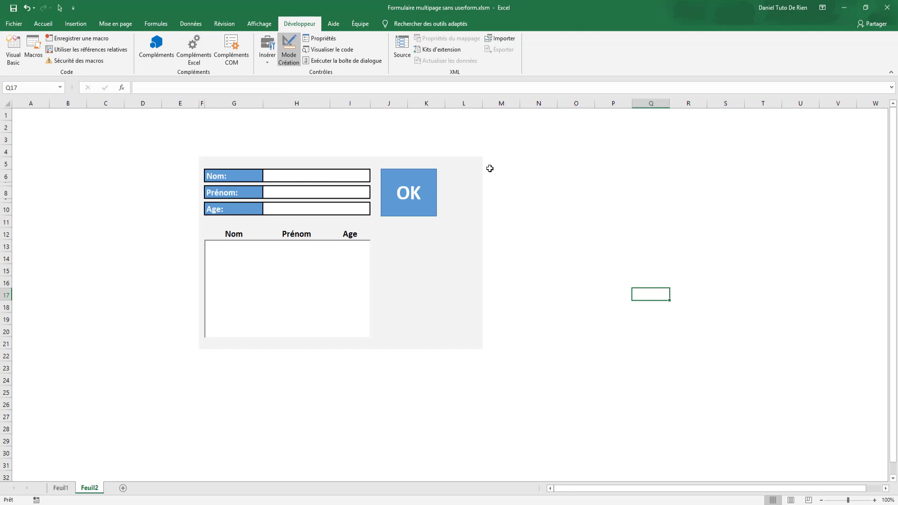
pyautogui.moveTo(483, 103); pyautogui.dragTo(451, 105)
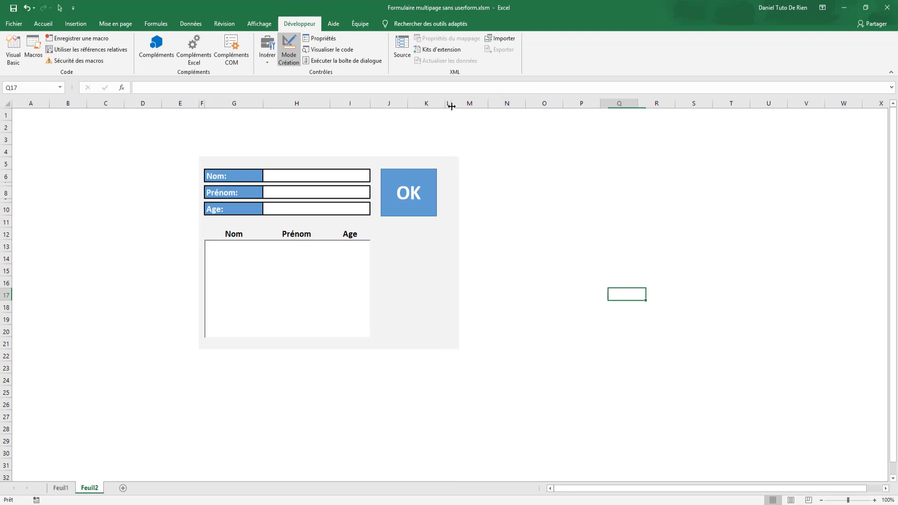
pyautogui.click(509, 185)
pyautogui.doubleClick(376, 299)
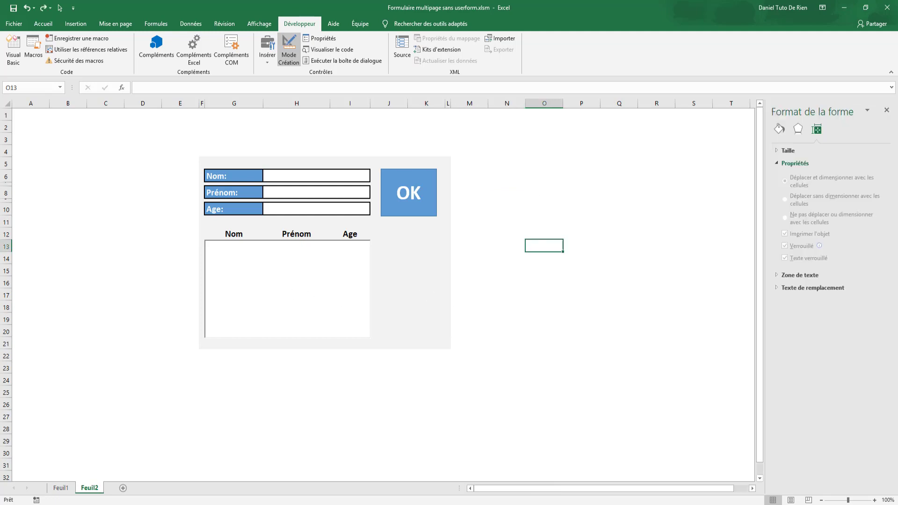
# Make row 4 25 pixels tall and select F4:H4 above the form.
pyautogui.click(230, 152)
pyautogui.moveTo(228, 151); pyautogui.dragTo(290, 151)
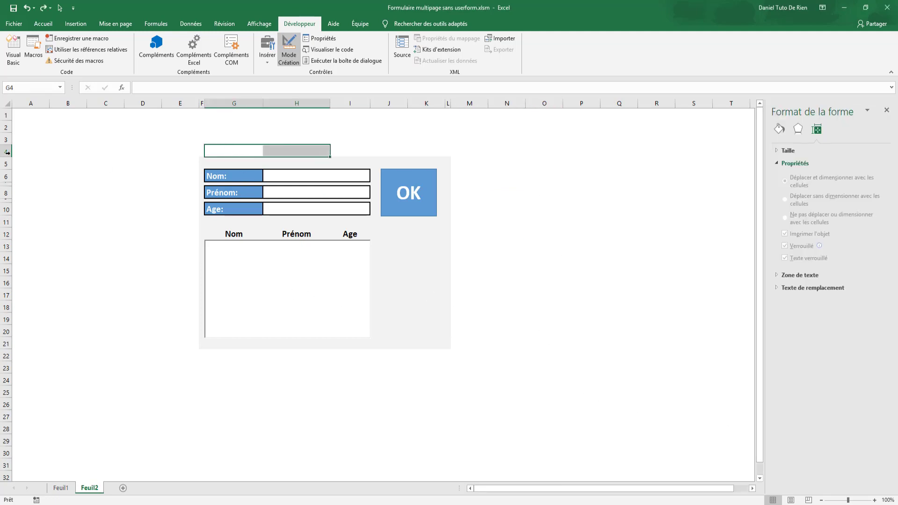
pyautogui.moveTo(7, 157); pyautogui.dragTo(7, 160)
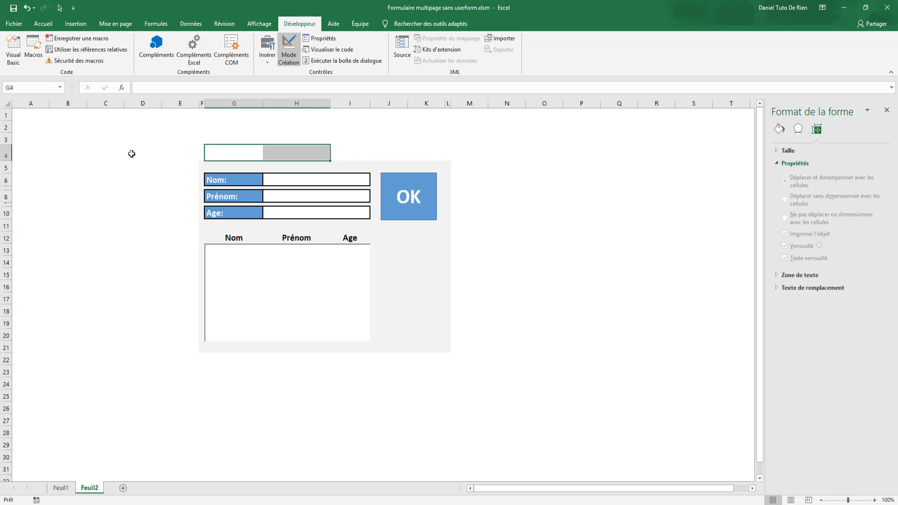
pyautogui.moveTo(200, 153); pyautogui.dragTo(290, 156)
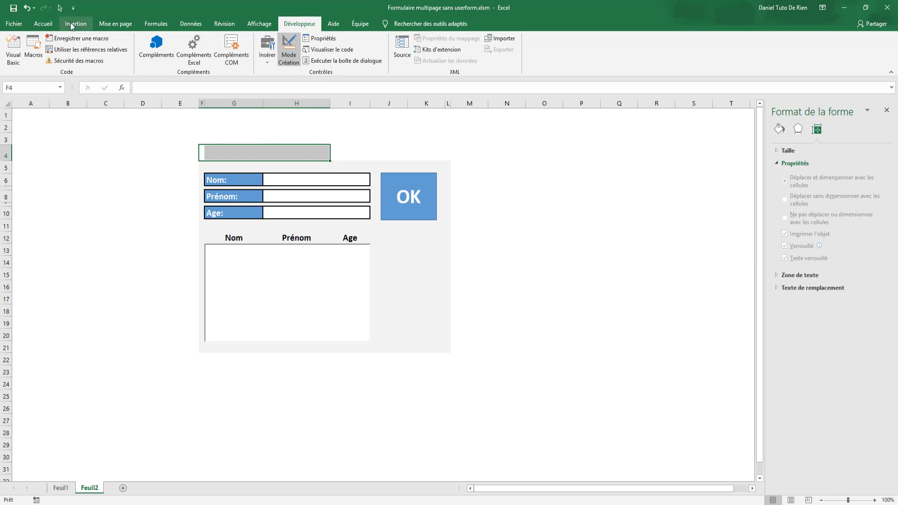
# Fill F4:H4 with the form's light grey to make a tab.
pyautogui.click(43, 23)
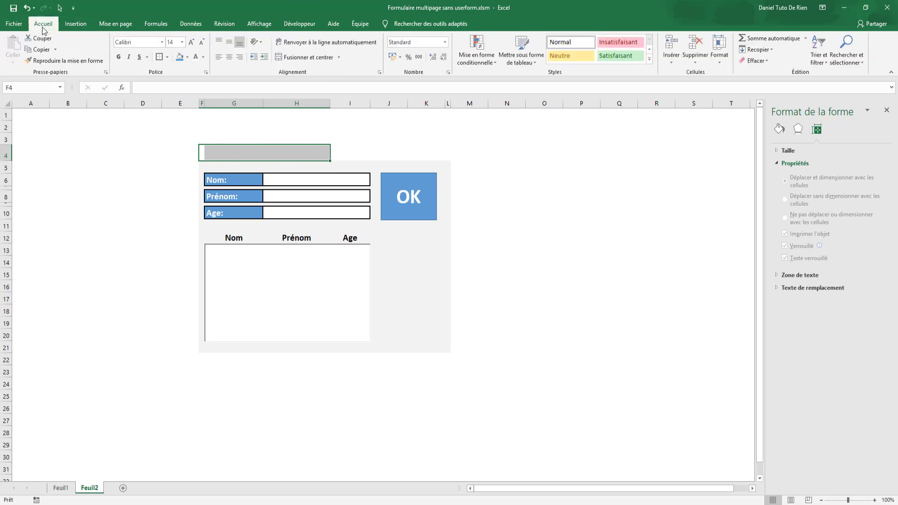
pyautogui.click(187, 57)
pyautogui.click(178, 89)
pyautogui.click(136, 203)
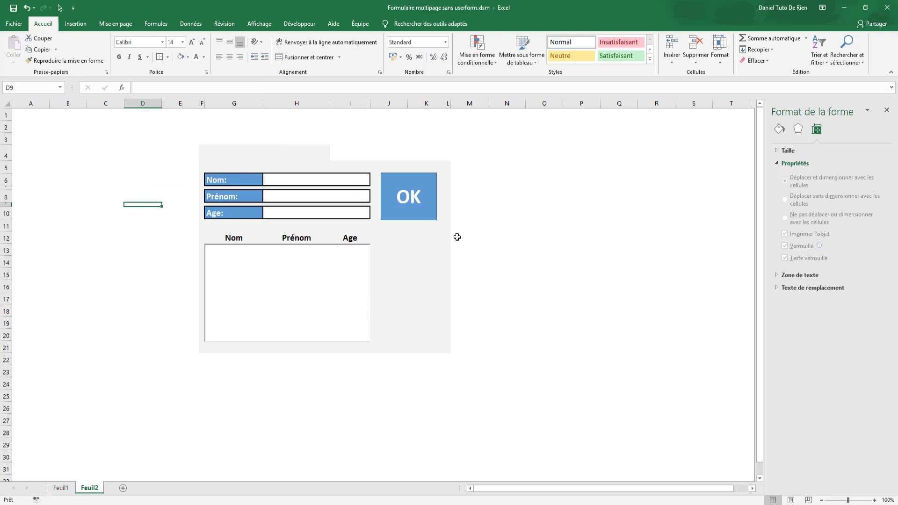
# Close the Format de la forme pane.
pyautogui.click(499, 266)
pyautogui.click(570, 288)
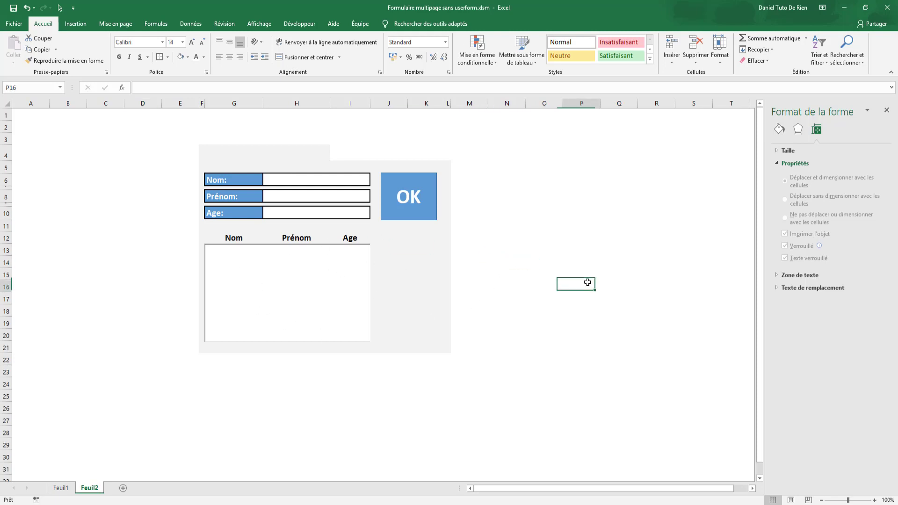
pyautogui.click(509, 238)
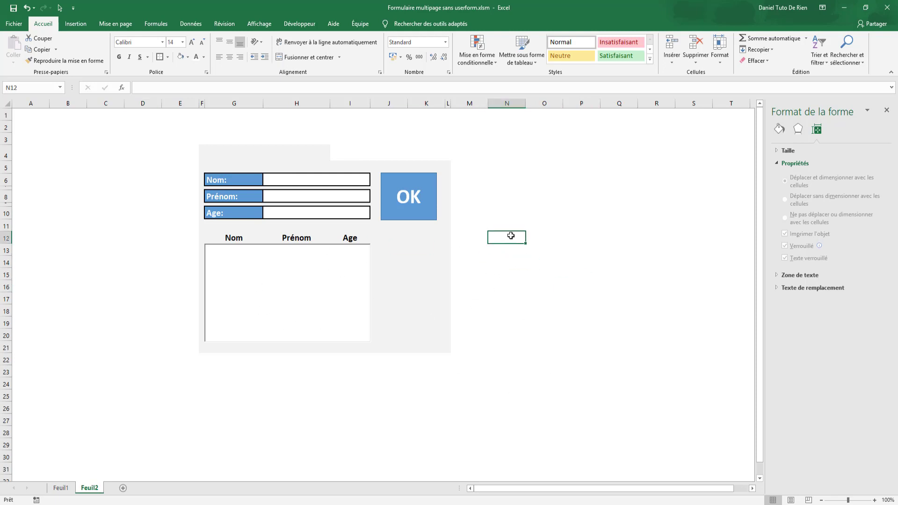
pyautogui.click(889, 110)
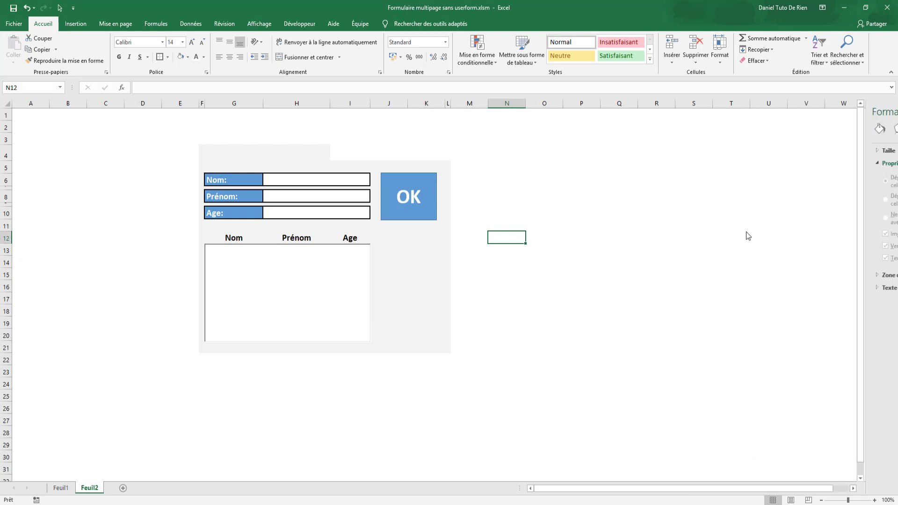
pyautogui.click(617, 275)
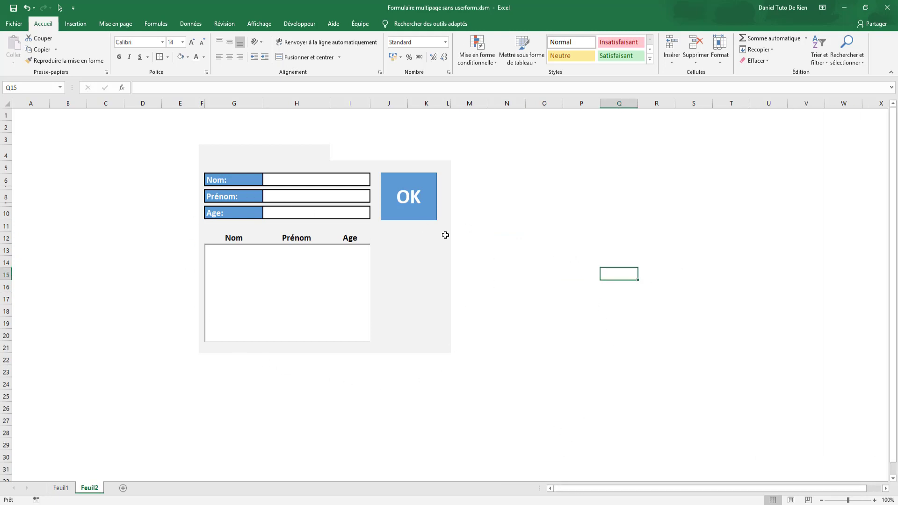
pyautogui.moveTo(622, 488); pyautogui.dragTo(636, 488)
# Copy the form block G6:K20 with Ctrl+C.
pyautogui.click(695, 269)
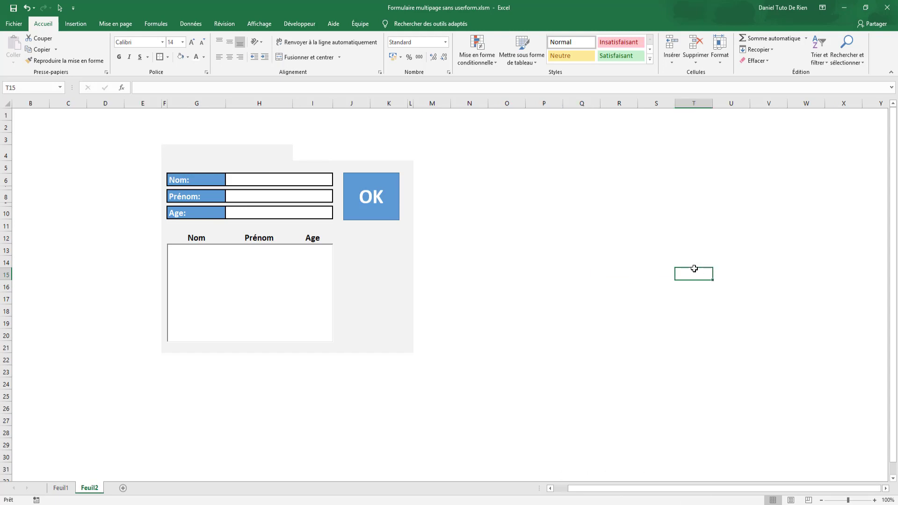
pyautogui.press('Right')
pyautogui.press('Right')
pyautogui.press('Right')
pyautogui.press('Right')
pyautogui.press('Right')
pyautogui.press('Right')
pyautogui.press('Right')
pyautogui.press('Right')
pyautogui.press('Right')
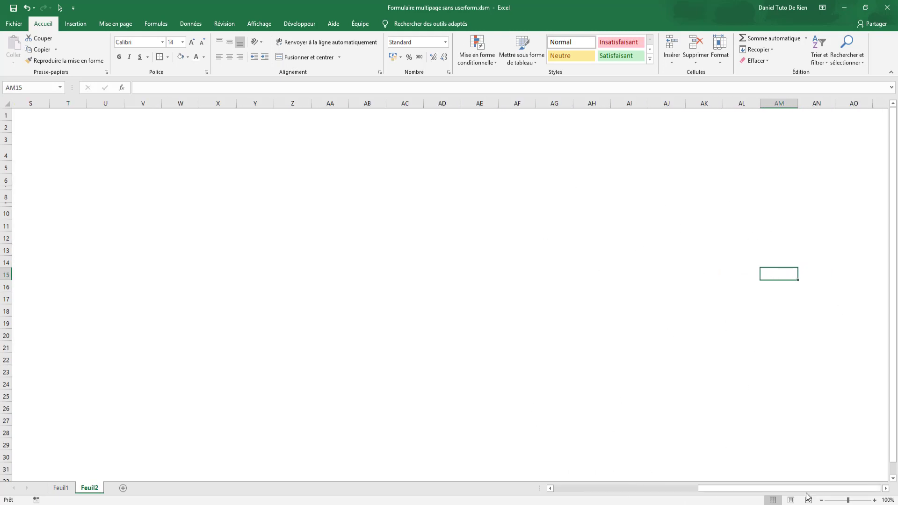
pyautogui.moveTo(807, 488); pyautogui.dragTo(568, 487)
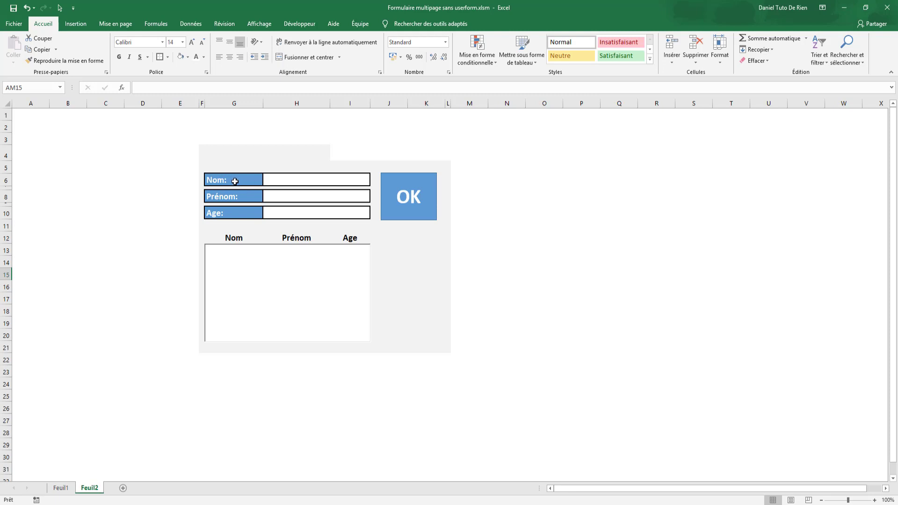
pyautogui.moveTo(234, 181); pyautogui.dragTo(420, 339)
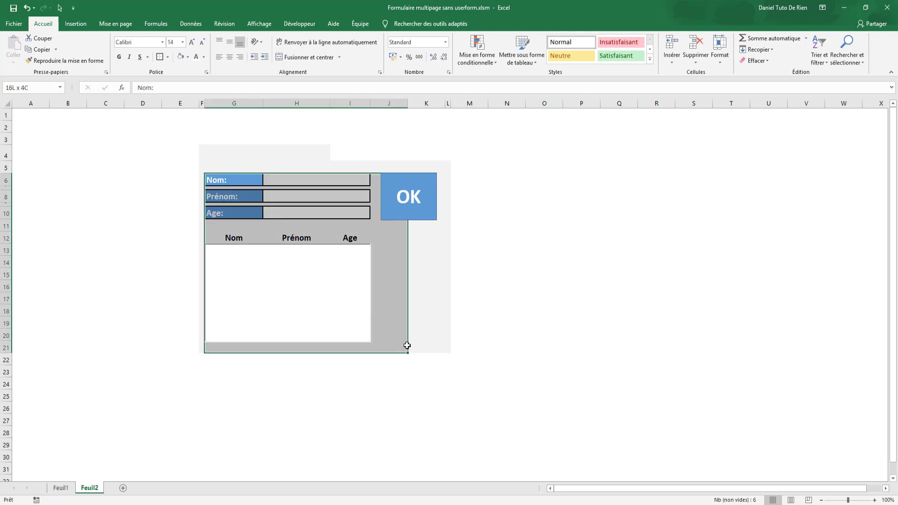
pyautogui.moveTo(419, 340); pyautogui.dragTo(418, 340)
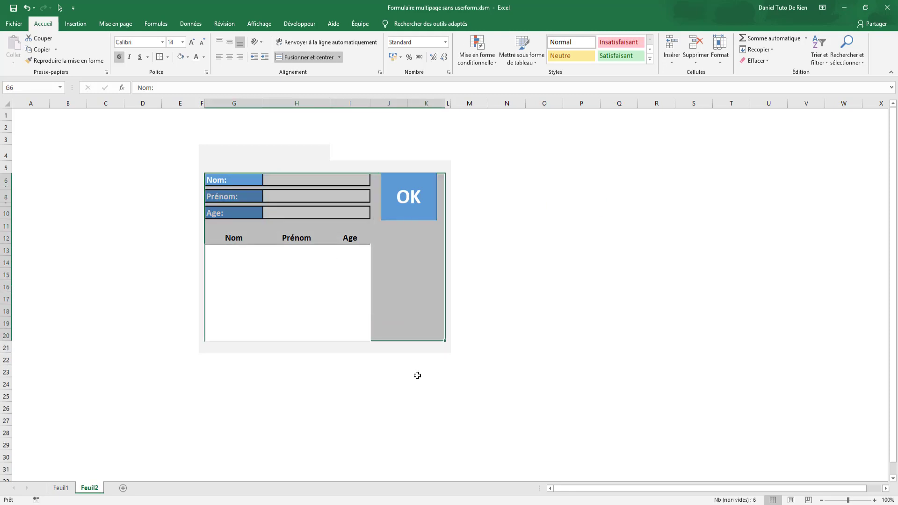
pyautogui.hotkey('ctrl', 'c')
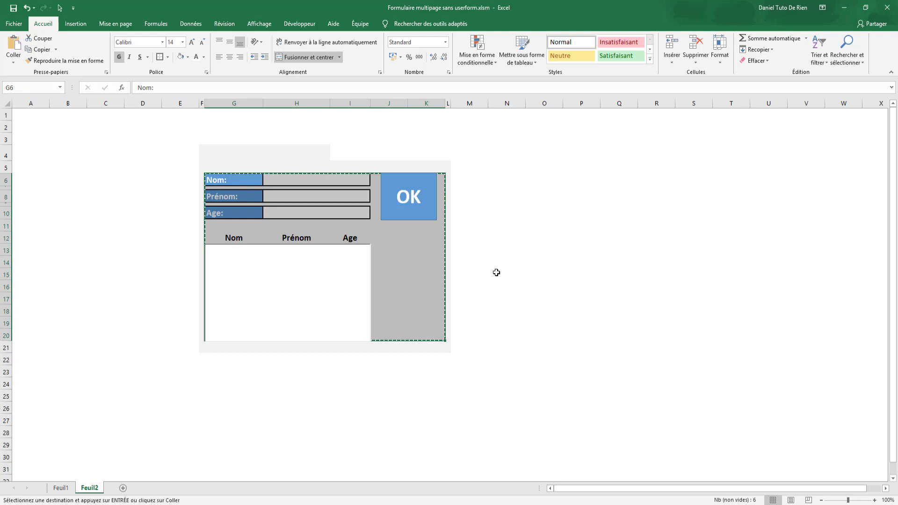
# Move the active cell right along row 6 to AN6 as the paste destination.
pyautogui.click(477, 180)
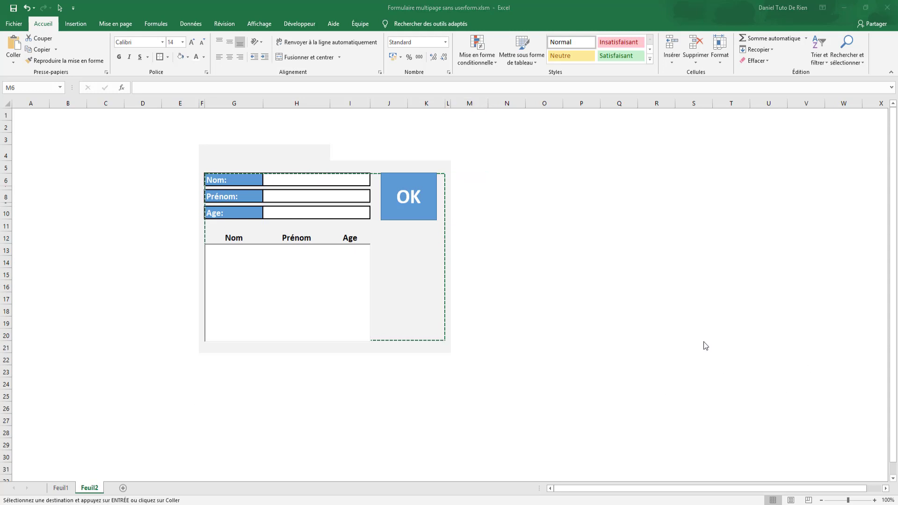
pyautogui.click(814, 178)
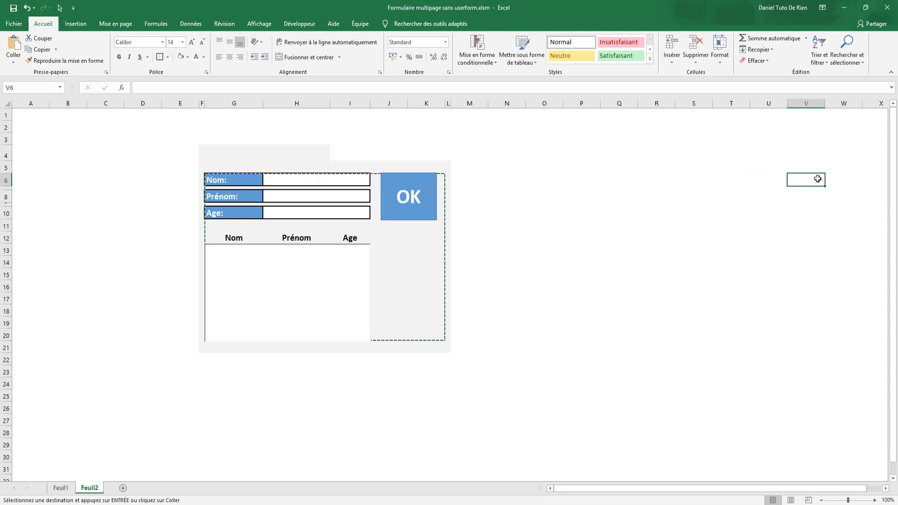
pyautogui.press('Left')
pyautogui.press('Left')
pyautogui.press('Left')
pyautogui.press('Left')
pyautogui.press('Right')
pyautogui.press('Right')
pyautogui.press('Right')
pyautogui.press('Right')
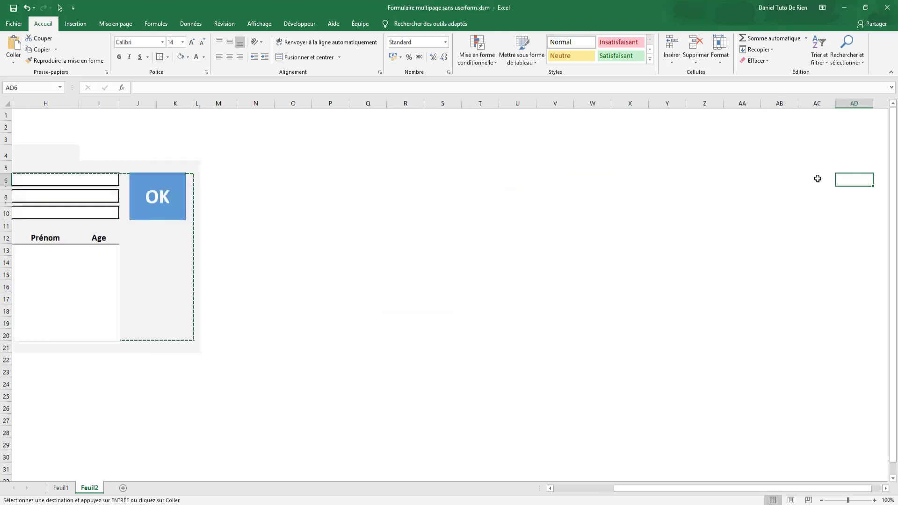
pyautogui.press('Right')
pyautogui.press('Right')
pyautogui.press('Right')
pyautogui.press('Right')
pyautogui.press('Right')
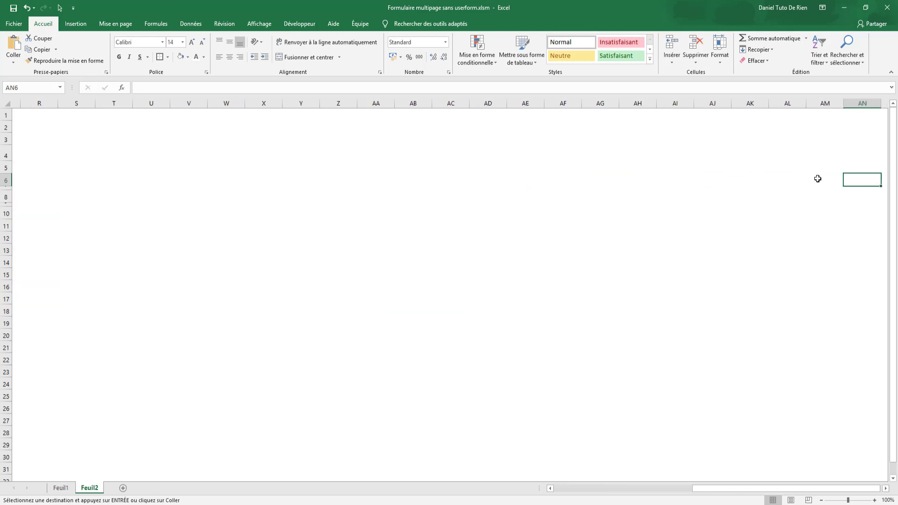
pyautogui.press('Right')
# Paste the Nom/Prénom/Age form with its OK button at AN6, keeping the source column widths.
pyautogui.rightClick(842, 185)
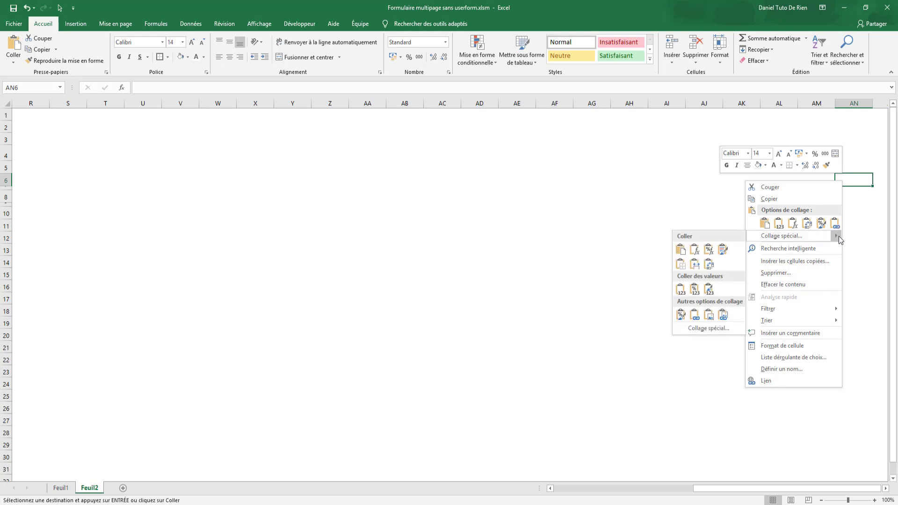
pyautogui.click(695, 265)
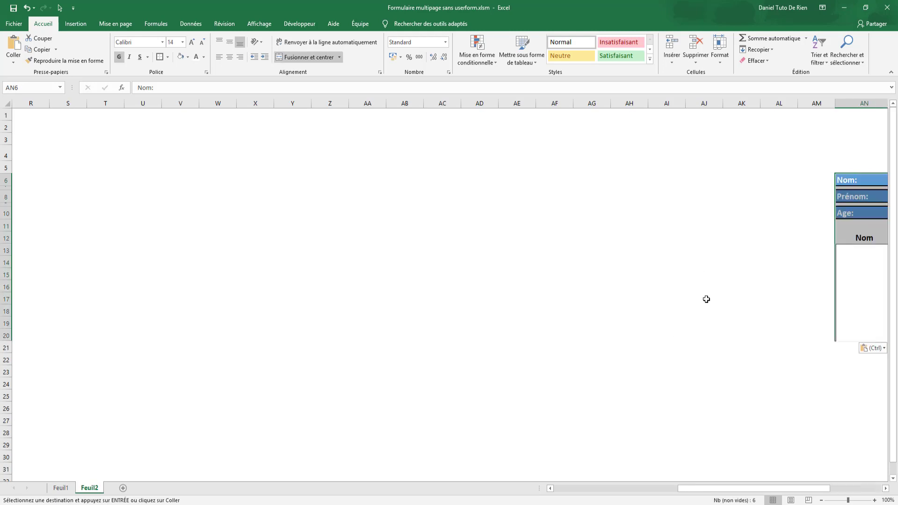
pyautogui.click(704, 322)
pyautogui.moveTo(767, 488); pyautogui.dragTo(817, 488)
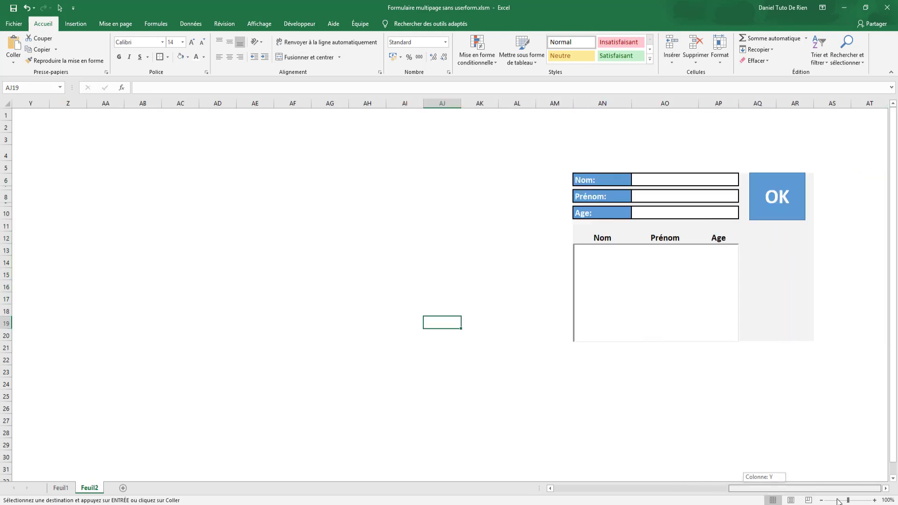
pyautogui.click(732, 319)
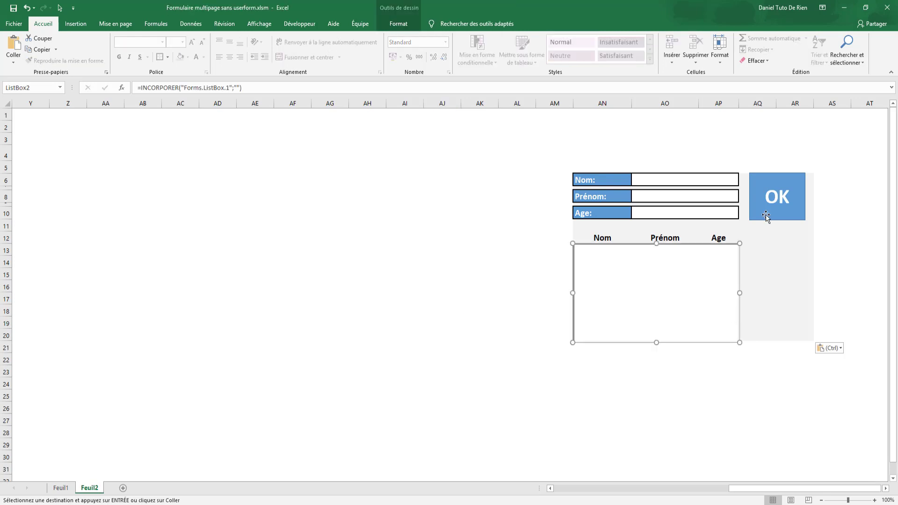
pyautogui.click(342, 446)
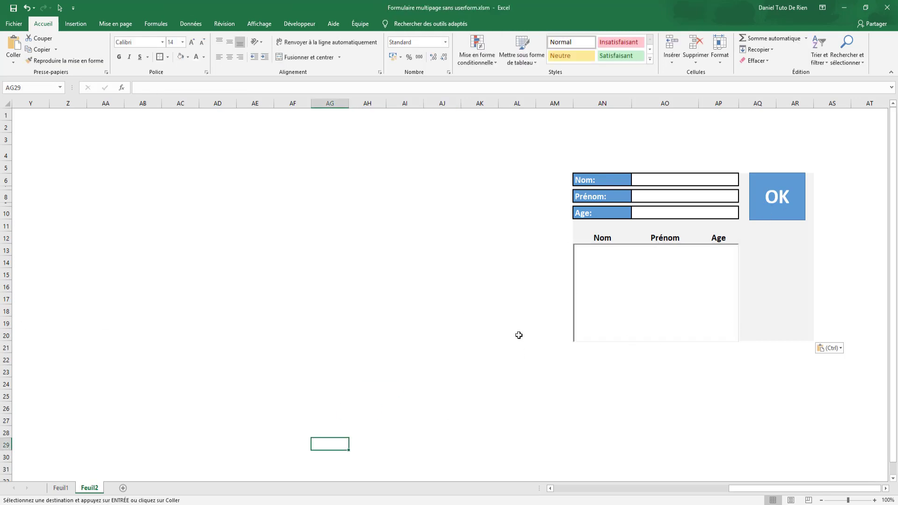
# Hide columns G through AM between the two forms.
pyautogui.moveTo(555, 103); pyautogui.dragTo(2, 101)
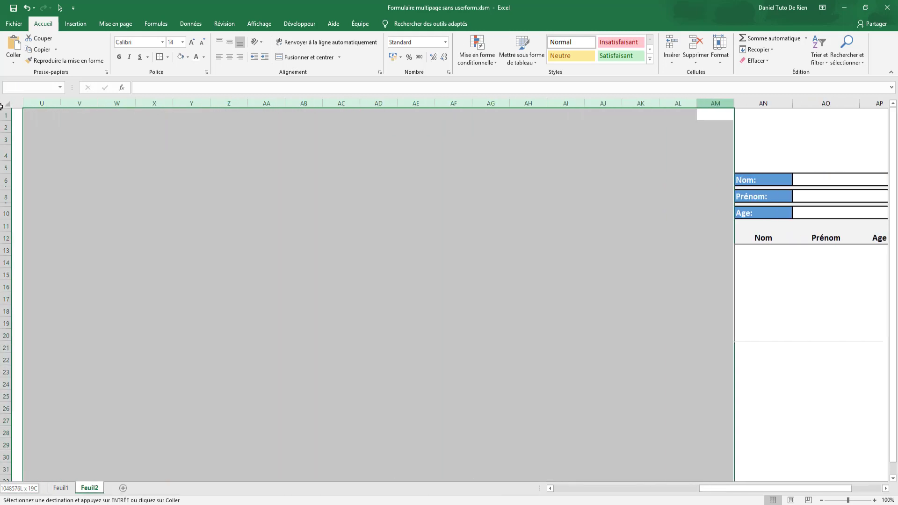
pyautogui.moveTo(1, 101); pyautogui.dragTo(181, 138)
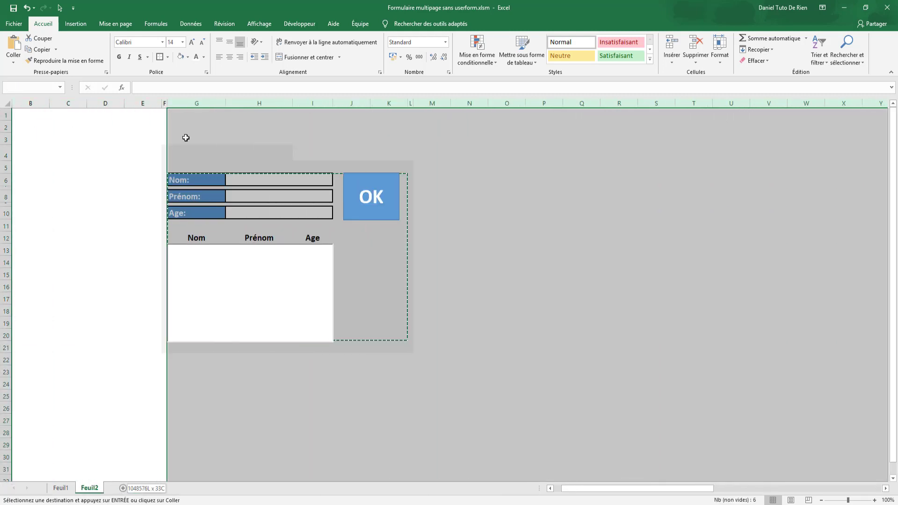
pyautogui.rightClick(367, 144)
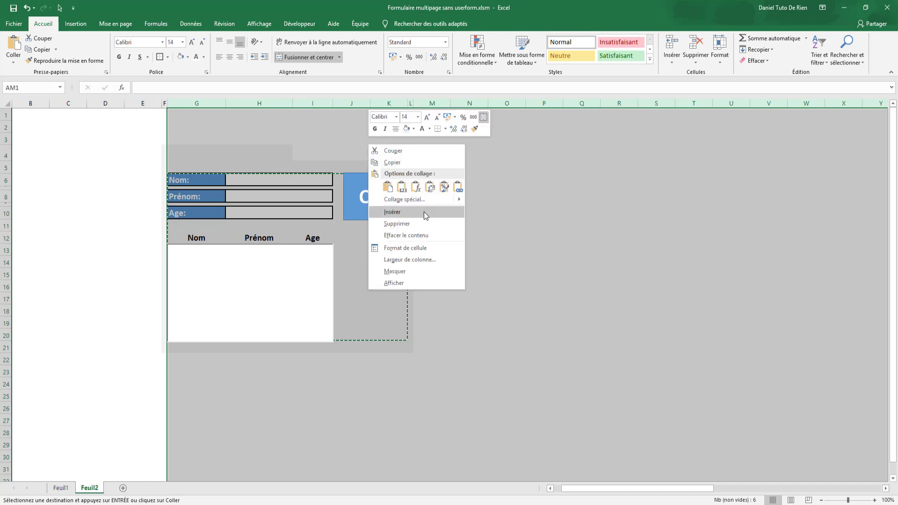
pyautogui.click(424, 270)
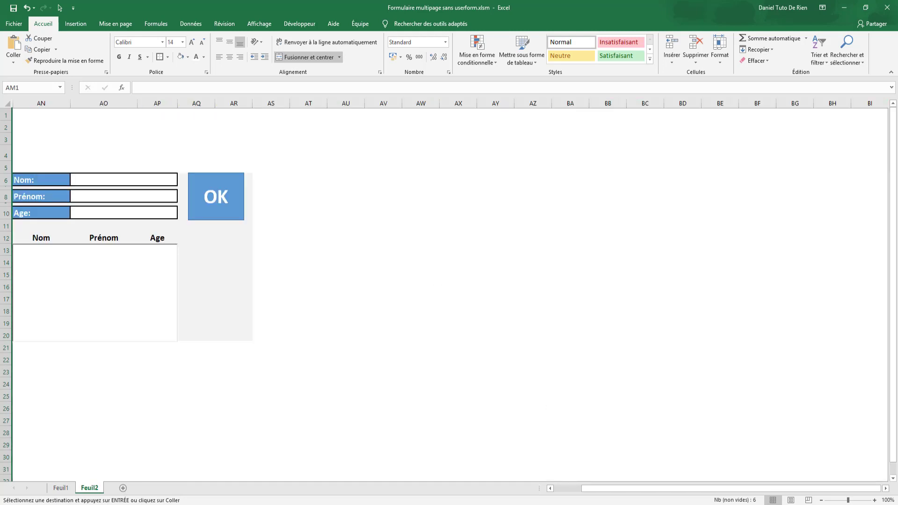
pyautogui.moveTo(613, 488); pyautogui.dragTo(557, 488)
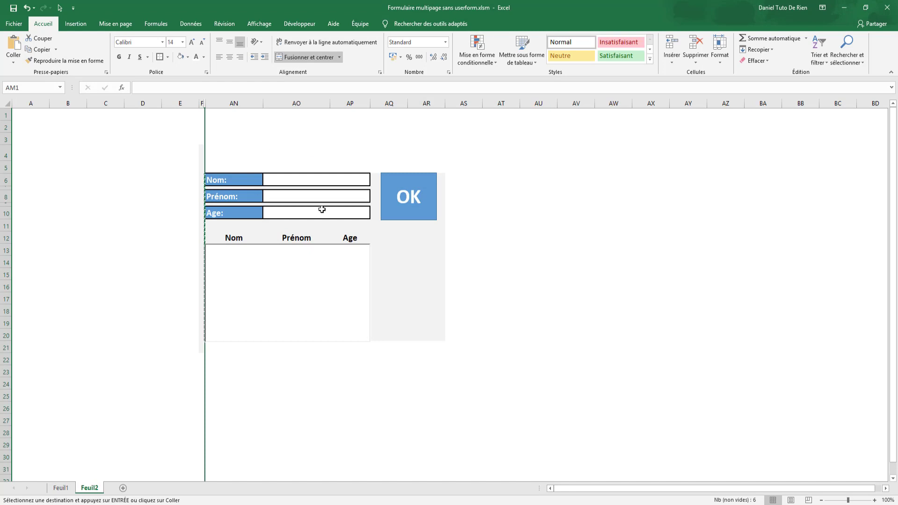
# Unhide columns G through AM again.
pyautogui.moveTo(194, 103); pyautogui.dragTo(234, 103)
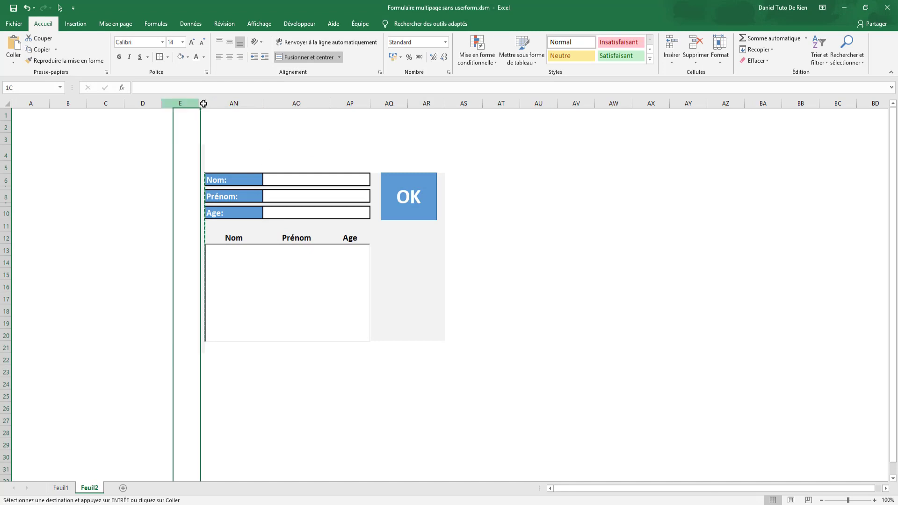
pyautogui.rightClick(223, 105)
pyautogui.click(260, 241)
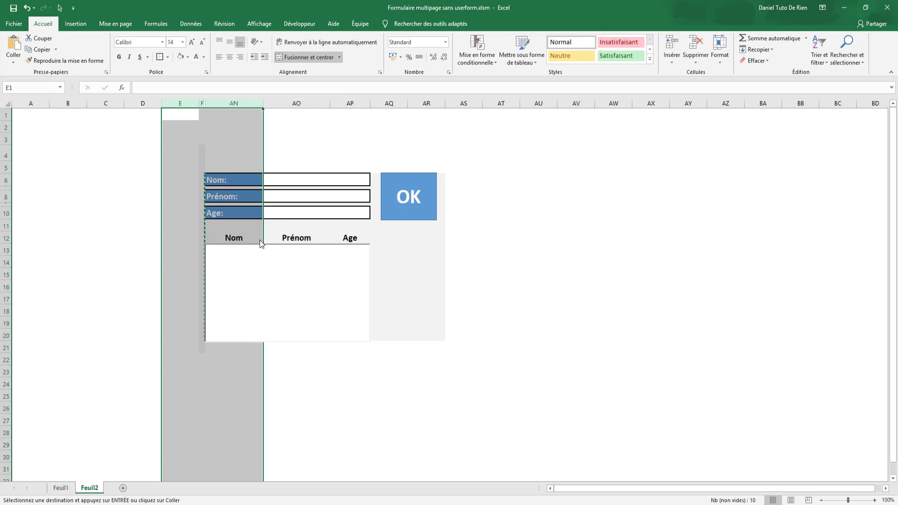
pyautogui.click(582, 298)
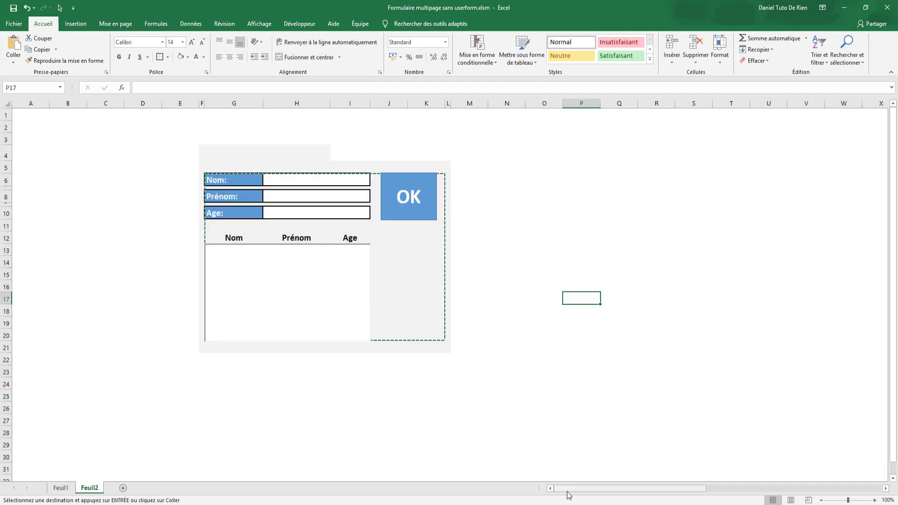
pyautogui.moveTo(566, 488)
pyautogui.mouseDown()
pyautogui.moveTo(770, 502)
pyautogui.moveTo(455, 254)
pyautogui.mouseUp()
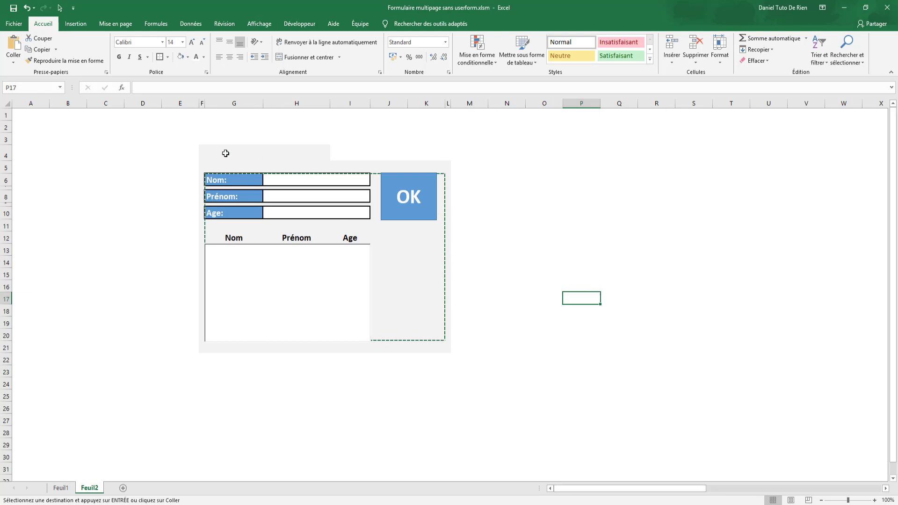
# Copy the grey strip F4:H4 above the original form.
pyautogui.moveTo(224, 152); pyautogui.dragTo(311, 155)
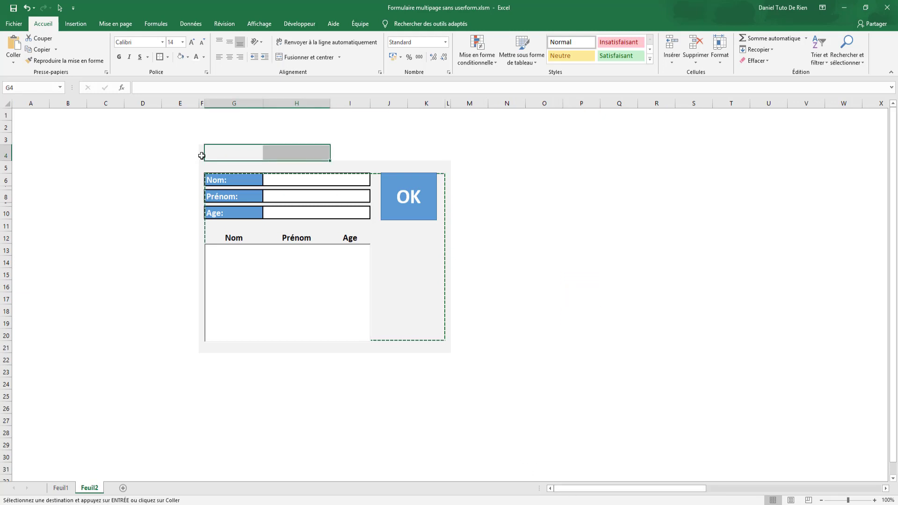
pyautogui.moveTo(202, 155); pyautogui.dragTo(299, 158)
pyautogui.hotkey('ctrl', 'c')
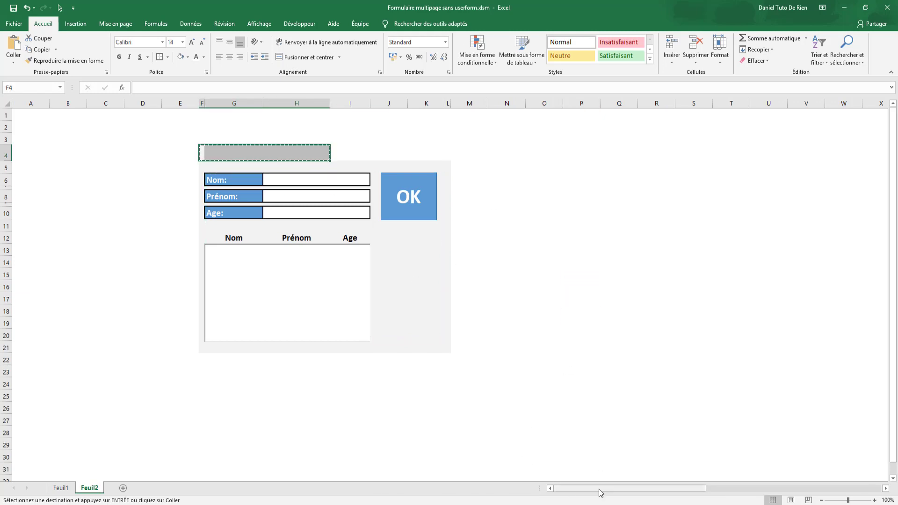
pyautogui.moveTo(599, 489); pyautogui.dragTo(773, 489)
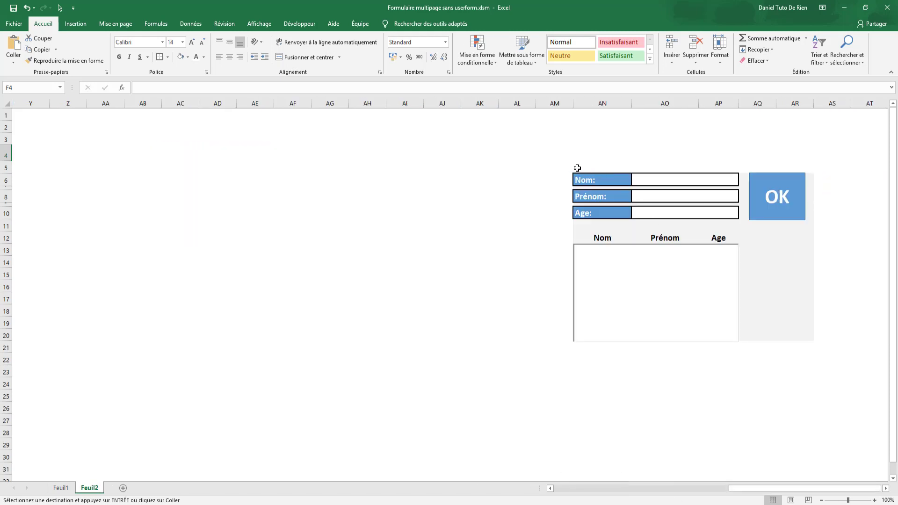
# Copy the grey strip G4:H4 above the original form.
pyautogui.click(577, 168)
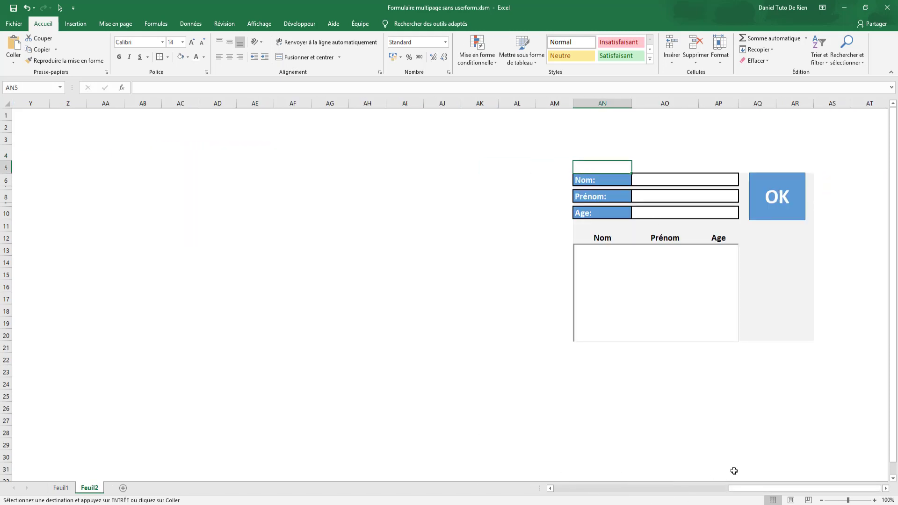
pyautogui.click(569, 164)
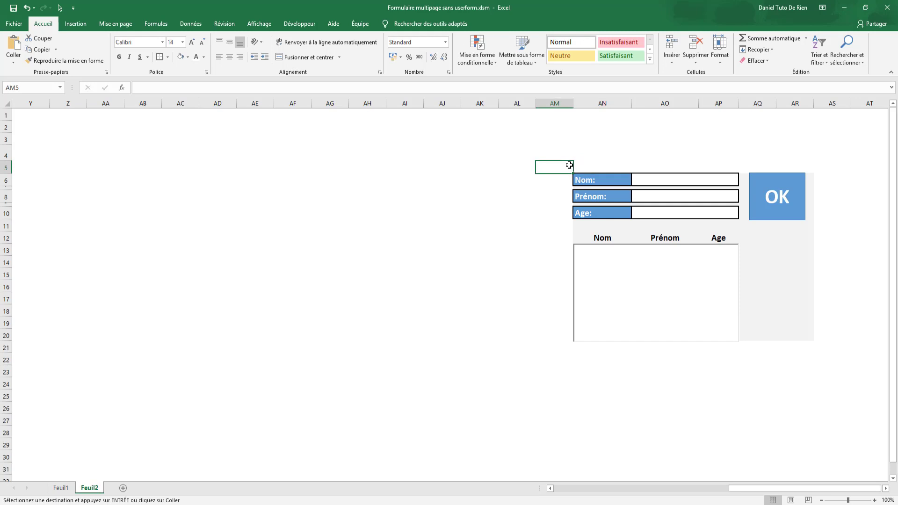
pyautogui.moveTo(760, 488); pyautogui.dragTo(587, 488)
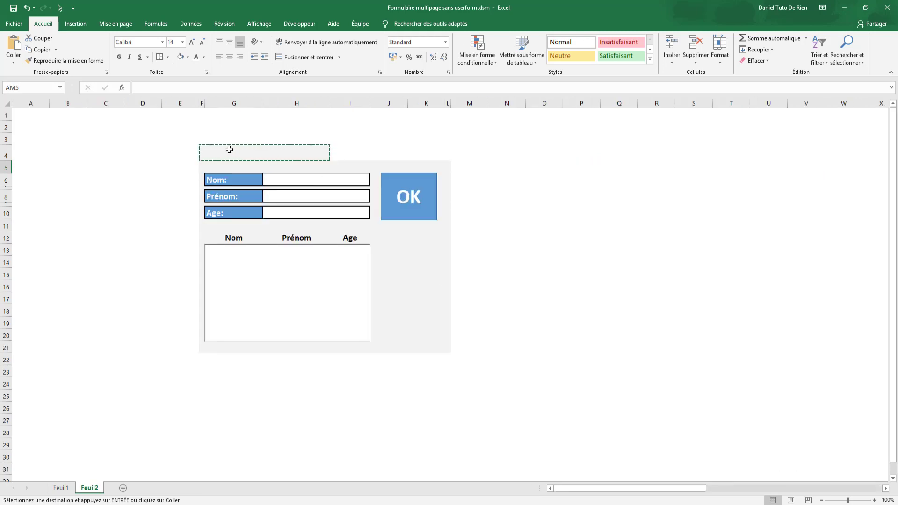
pyautogui.click(221, 151)
pyautogui.moveTo(222, 151); pyautogui.dragTo(275, 151)
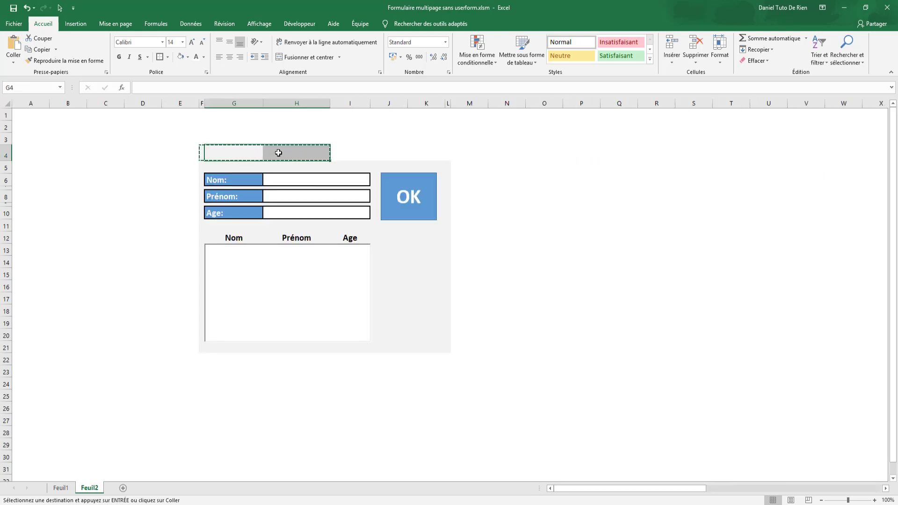
pyautogui.hotkey('ctrl', 'c')
pyautogui.moveTo(668, 488); pyautogui.dragTo(843, 488)
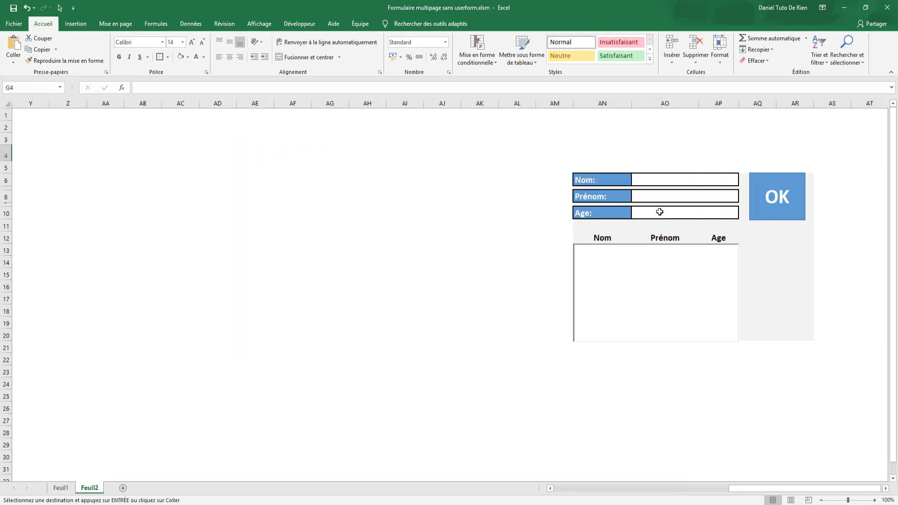
# Paste the grey strip at AN5 and clear the Age: label in AN10.
pyautogui.click(592, 164)
pyautogui.hotkey('ctrl', 'v')
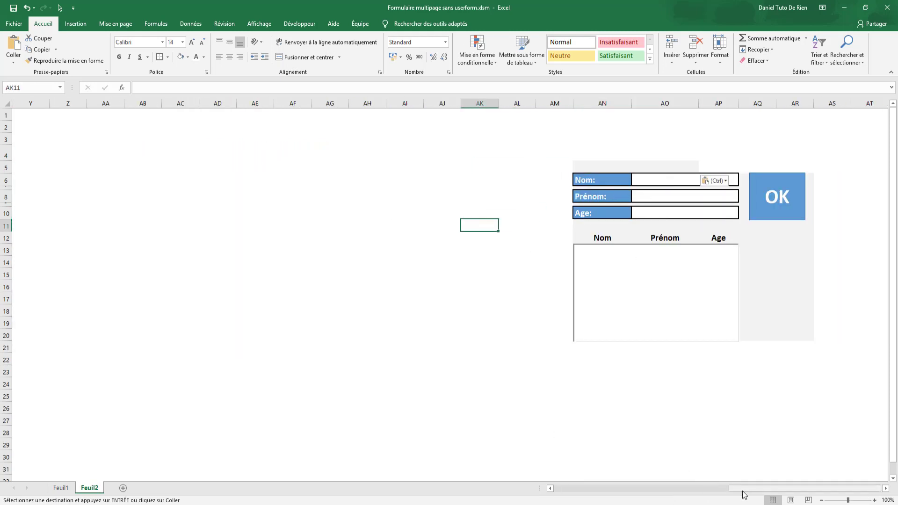
pyautogui.click(596, 214)
pyautogui.press('Delete')
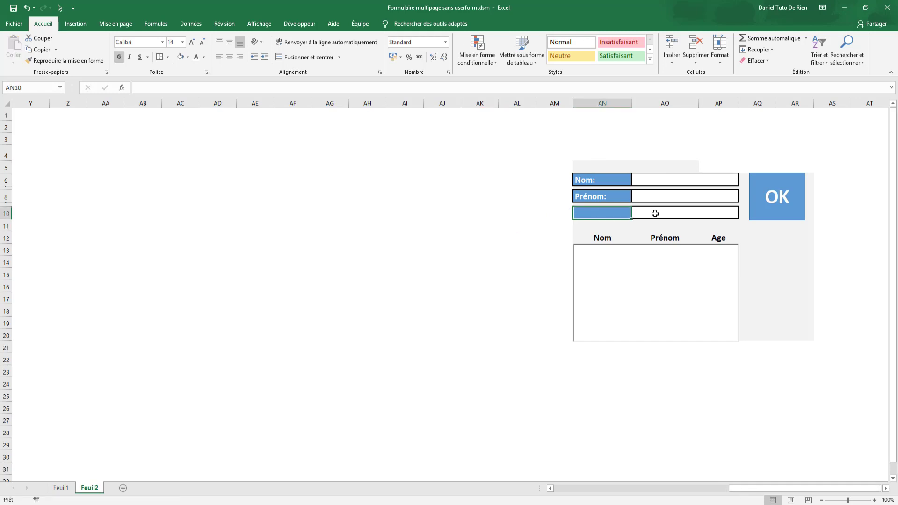
# Paint AQ14's background formatting over the Age row AN10:AP11.
pyautogui.moveTo(616, 212); pyautogui.dragTo(671, 213)
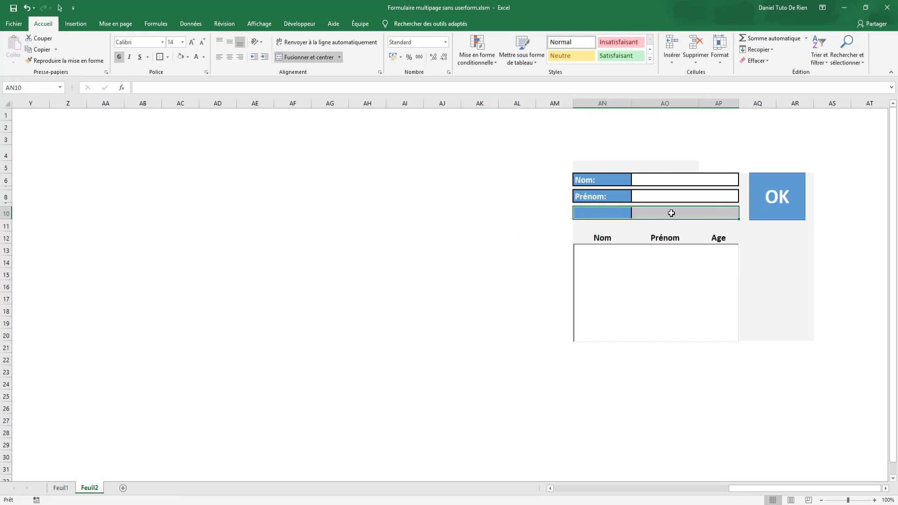
pyautogui.click(609, 229)
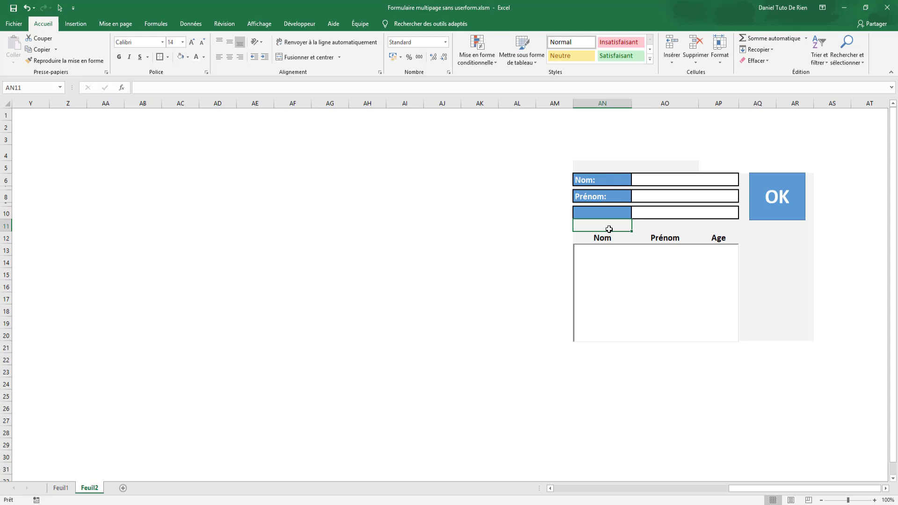
pyautogui.click(771, 259)
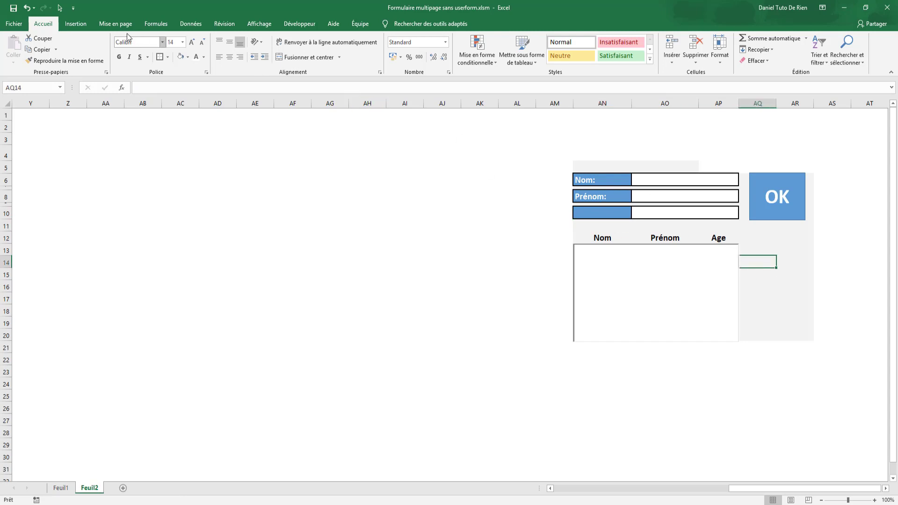
pyautogui.click(60, 61)
pyautogui.moveTo(581, 212); pyautogui.dragTo(684, 217)
# Finish blending the Age row into the background and relabel AN8 as 'Nr. TVA:'.
pyautogui.click(754, 249)
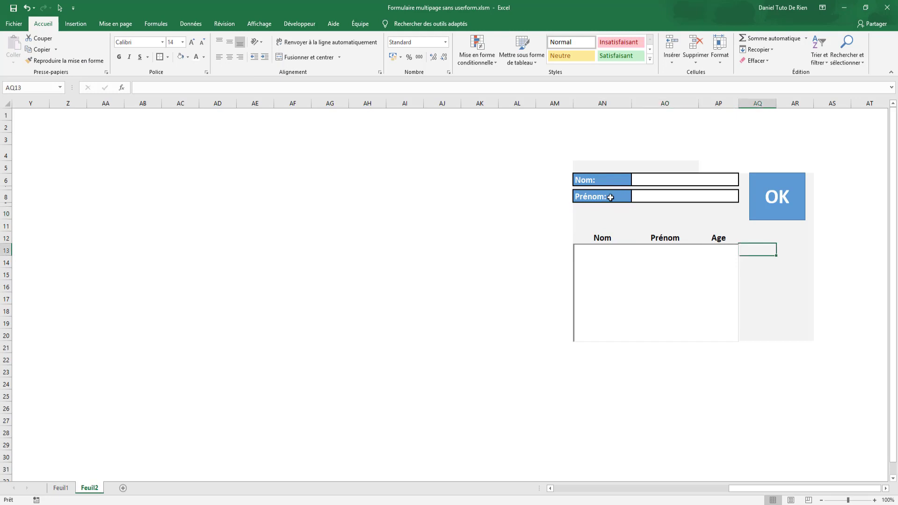
pyautogui.click(611, 197)
pyautogui.write('Nr. TVA:')
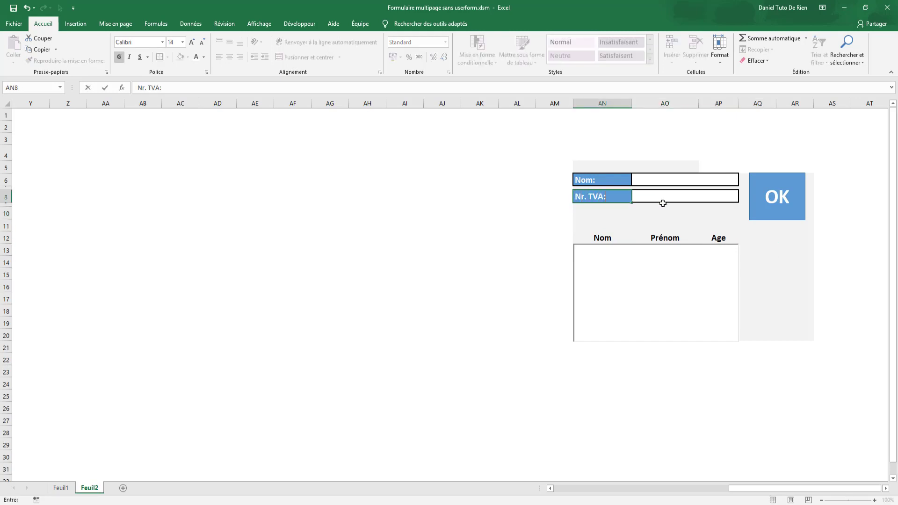
pyautogui.click(723, 237)
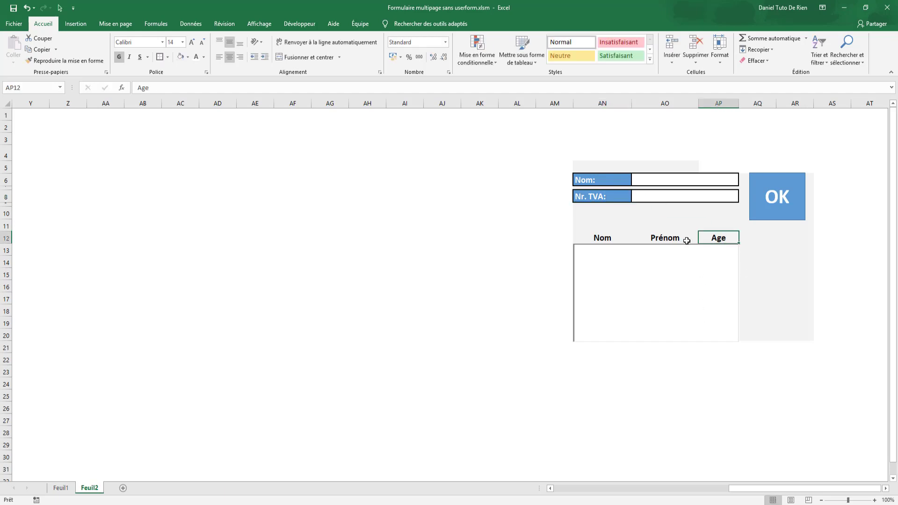
# Narrow the new form's list box to two columns' width.
pyautogui.click(721, 265)
pyautogui.moveTo(738, 293); pyautogui.dragTo(698, 290)
pyautogui.press('Escape')
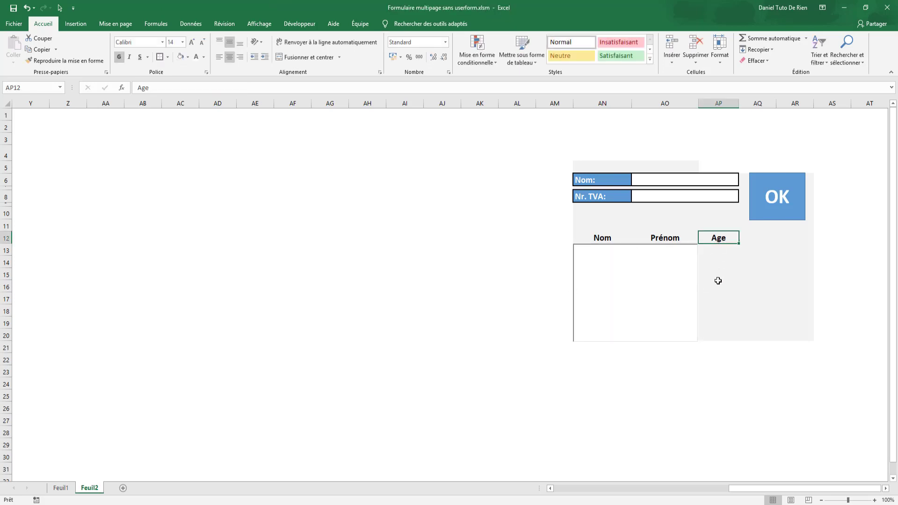
# Rename the Prénom list heading to 'Nr.TVA'.
pyautogui.click(665, 239)
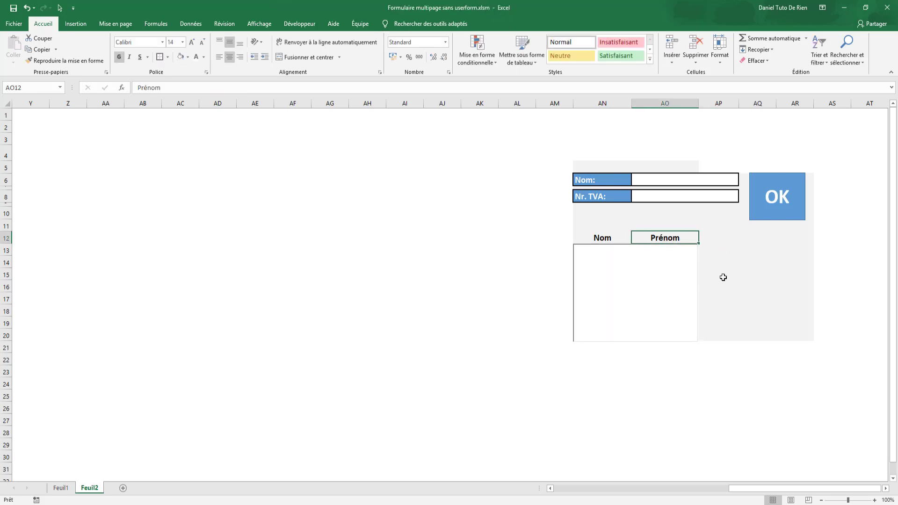
pyautogui.write('Nr.TV')
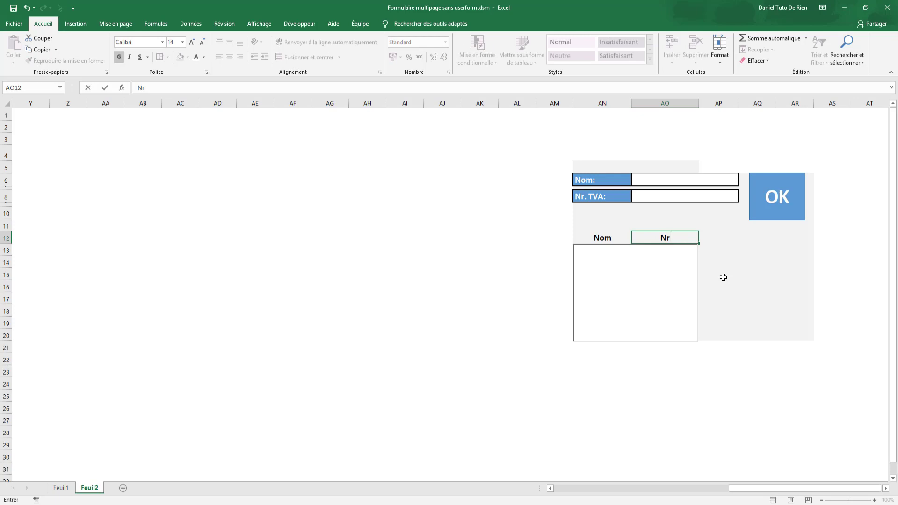
pyautogui.write('A')
pyautogui.click(723, 277)
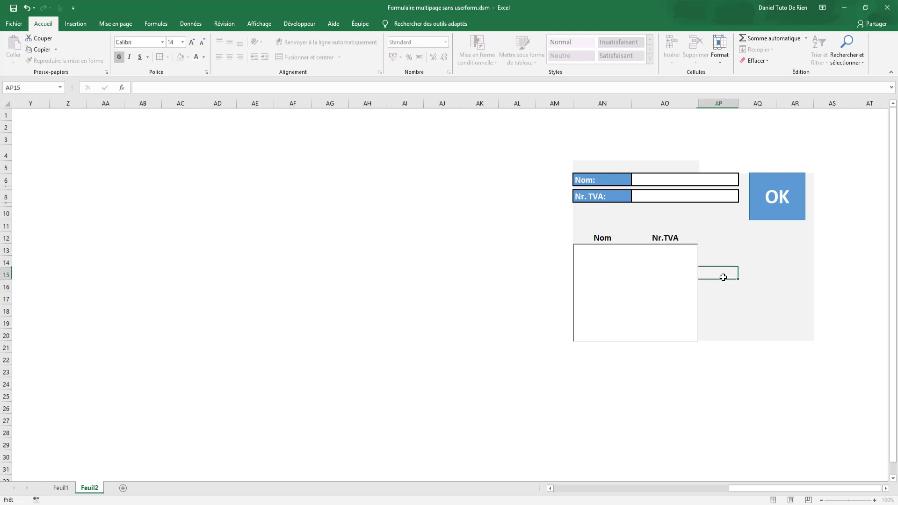
pyautogui.click(647, 251)
# Set the Nom/Nr.TVA list box (ListBox2) ColumnCount to 2.
pyautogui.rightClick(632, 276)
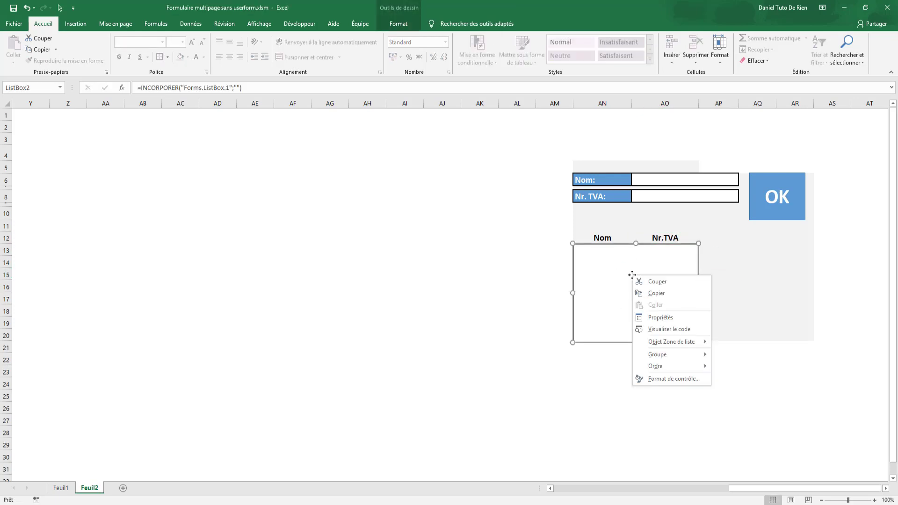
pyautogui.click(660, 317)
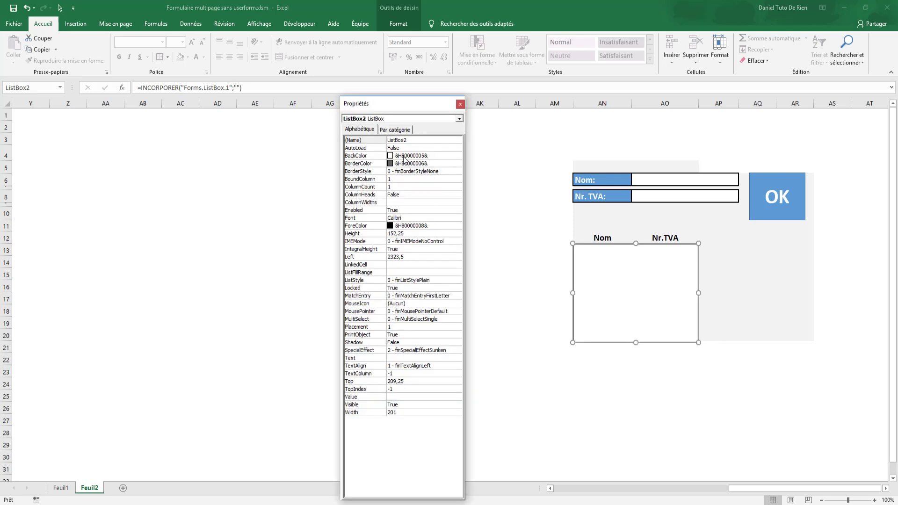
pyautogui.click(395, 187)
pyautogui.write('2')
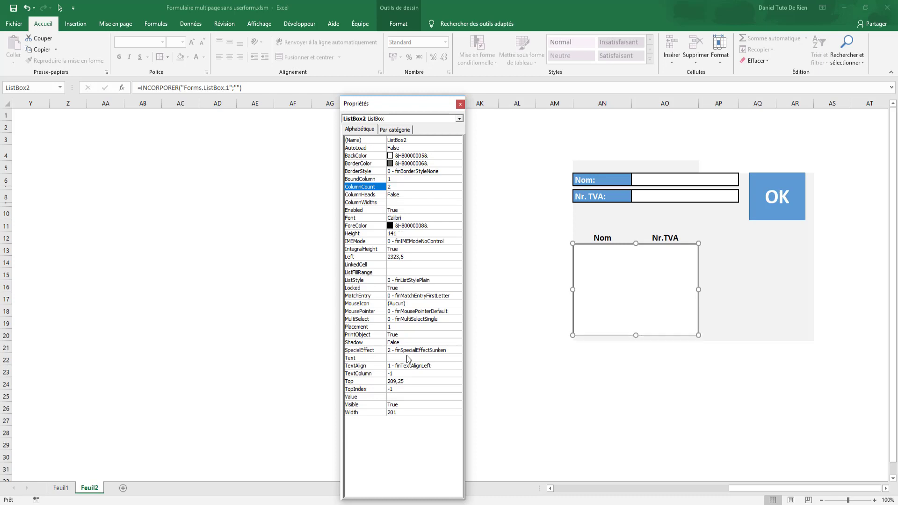
pyautogui.click(523, 442)
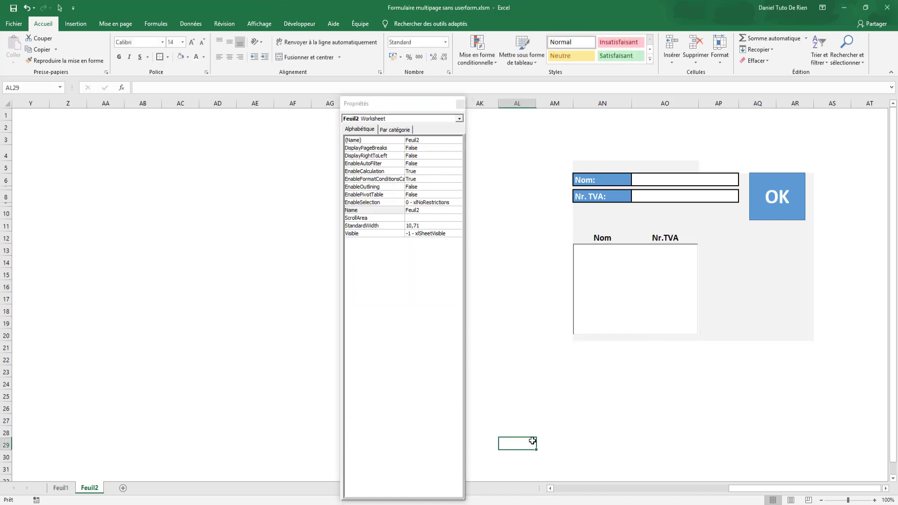
pyautogui.click(461, 104)
pyautogui.moveTo(741, 488); pyautogui.dragTo(568, 488)
# Set the original list box (ListBox1) to ColumnCount 3 with TextAlign 2 - fmTextAlignCenter.
pyautogui.click(264, 282)
pyautogui.rightClick(264, 282)
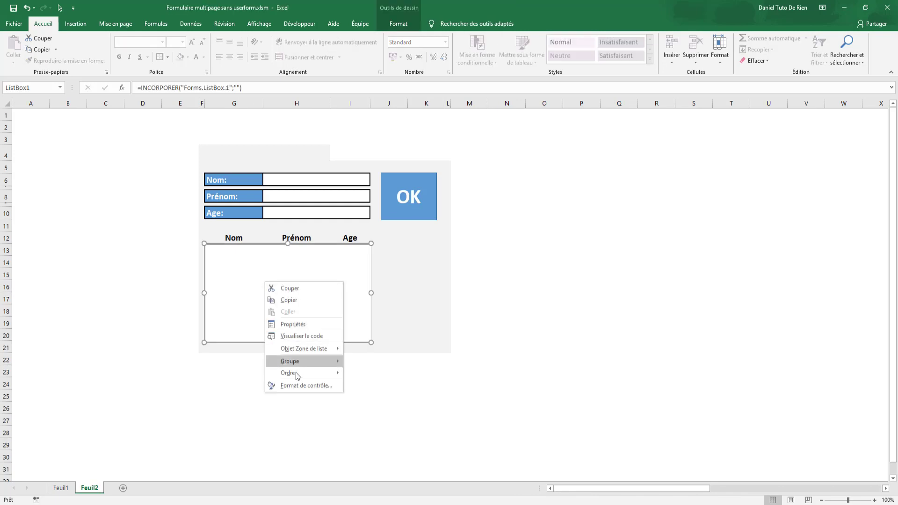
pyautogui.click(312, 328)
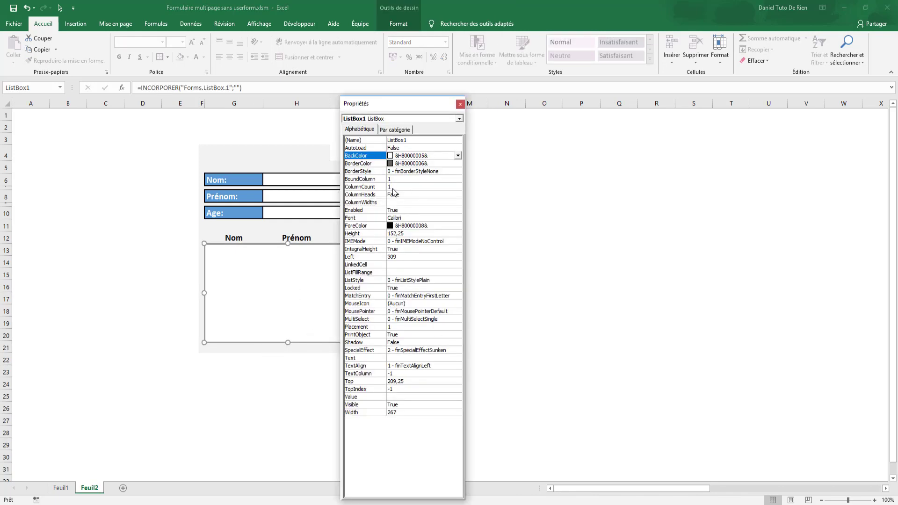
pyautogui.click(393, 187)
pyautogui.write('3')
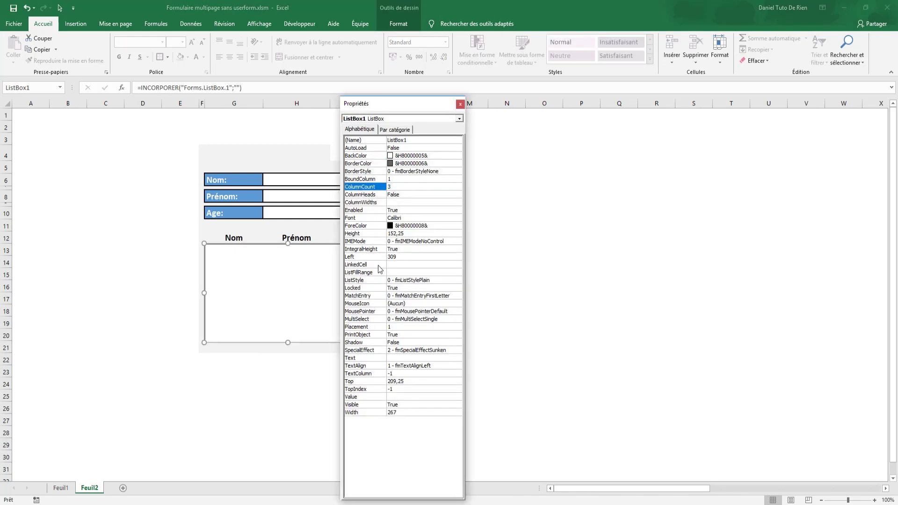
pyautogui.click(411, 366)
pyautogui.click(458, 365)
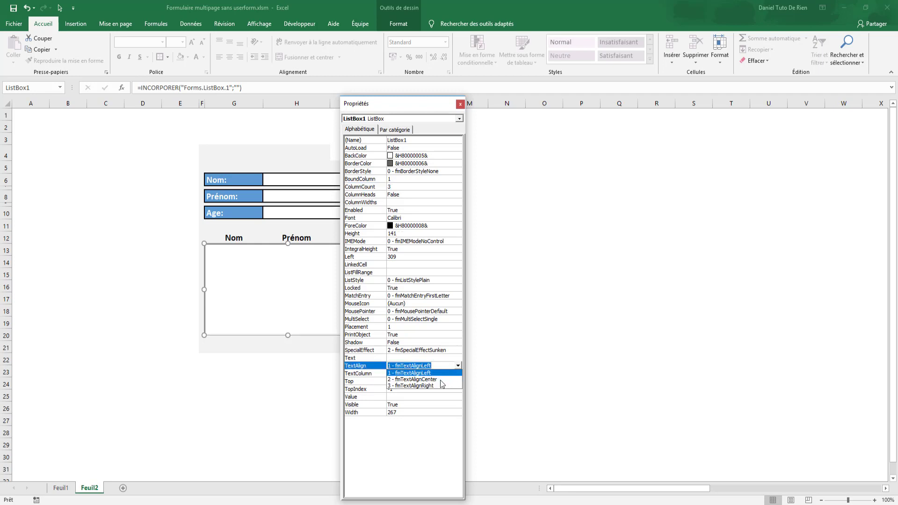
pyautogui.click(440, 380)
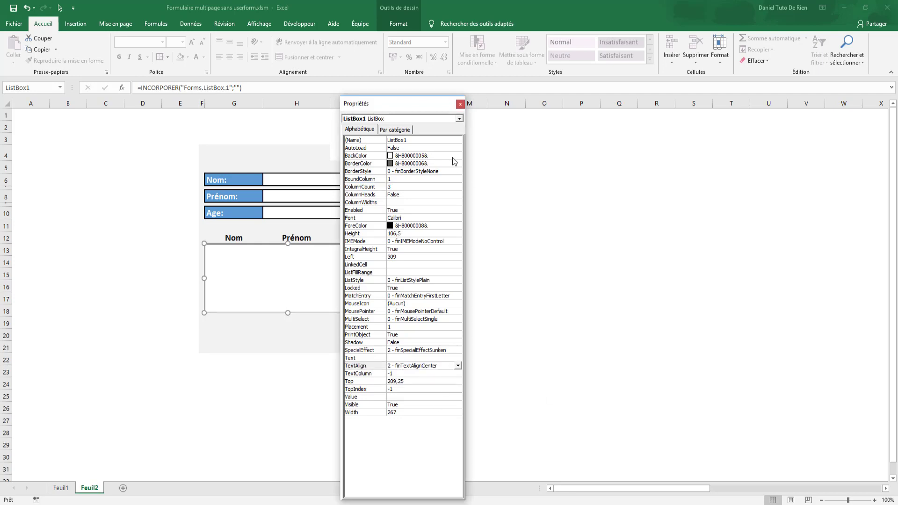
pyautogui.click(461, 105)
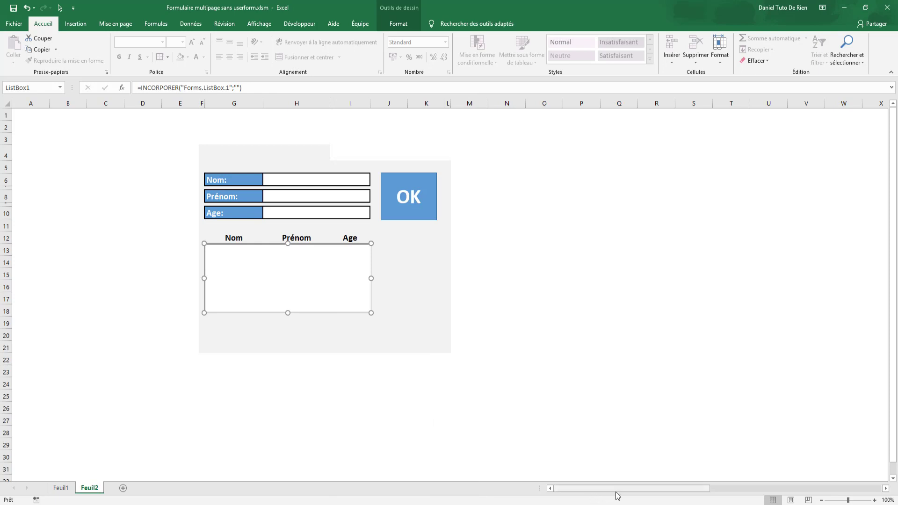
pyautogui.moveTo(604, 488); pyautogui.dragTo(716, 489)
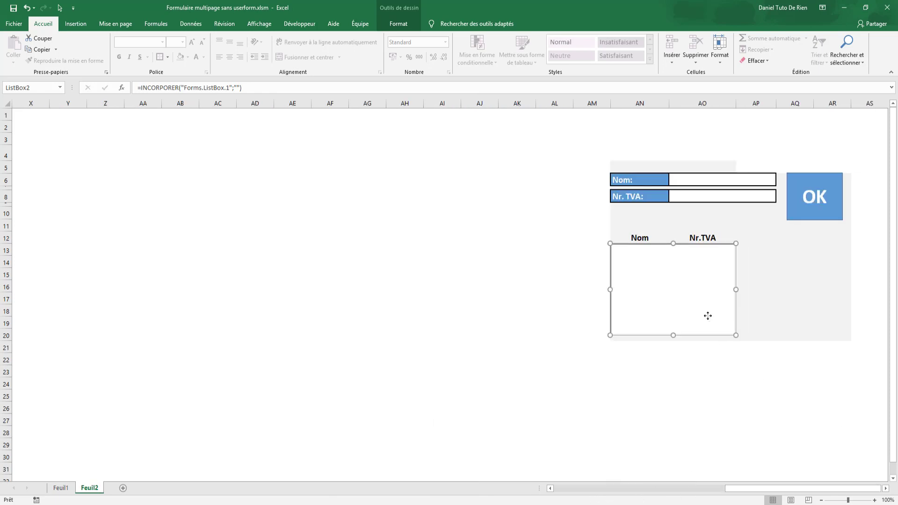
# Centre the text in the Nom/Nr.TVA list box via its properties.
pyautogui.rightClick(707, 315)
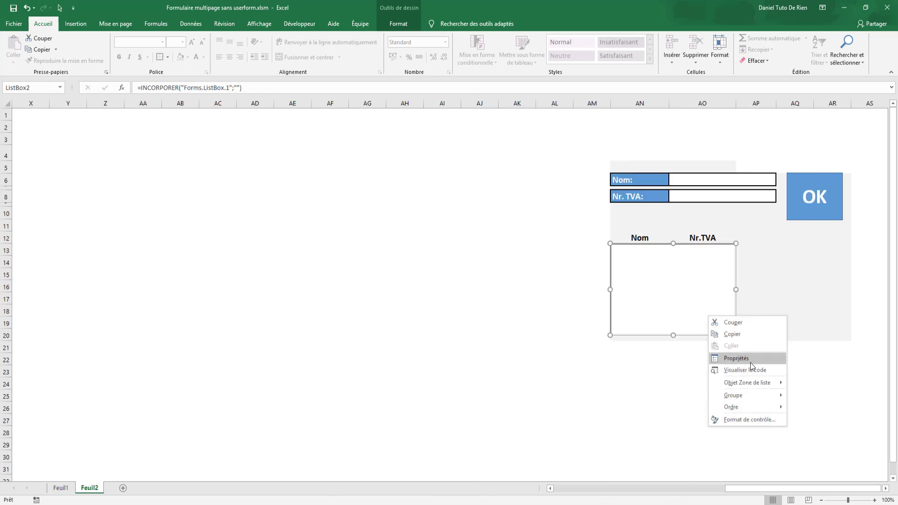
pyautogui.click(750, 363)
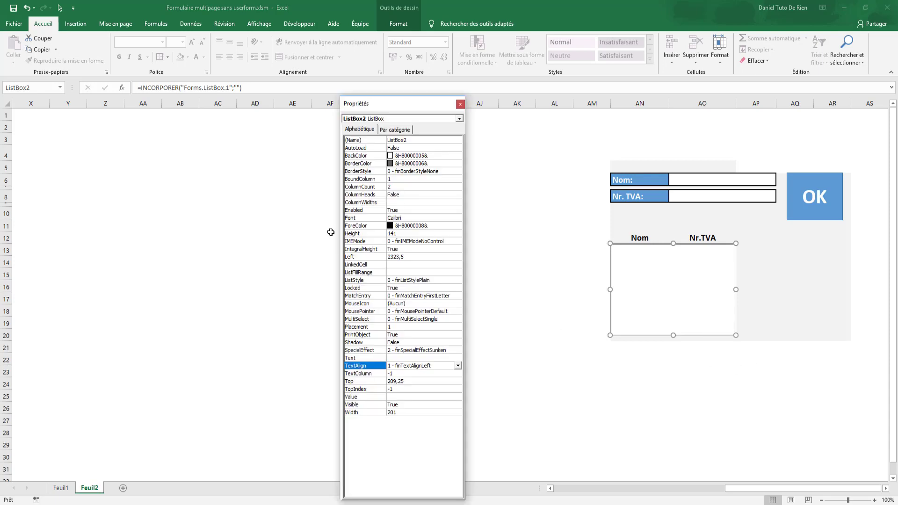
pyautogui.click(400, 186)
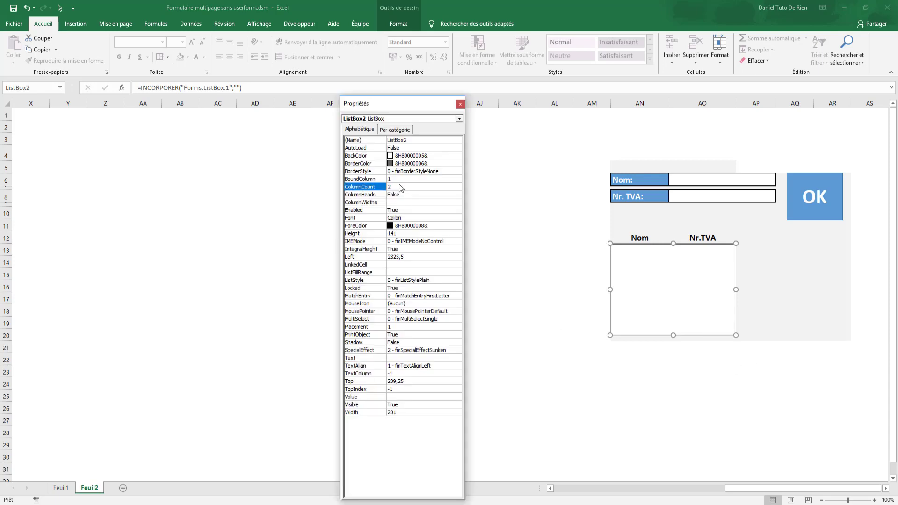
pyautogui.click(419, 368)
pyautogui.click(457, 366)
pyautogui.click(435, 380)
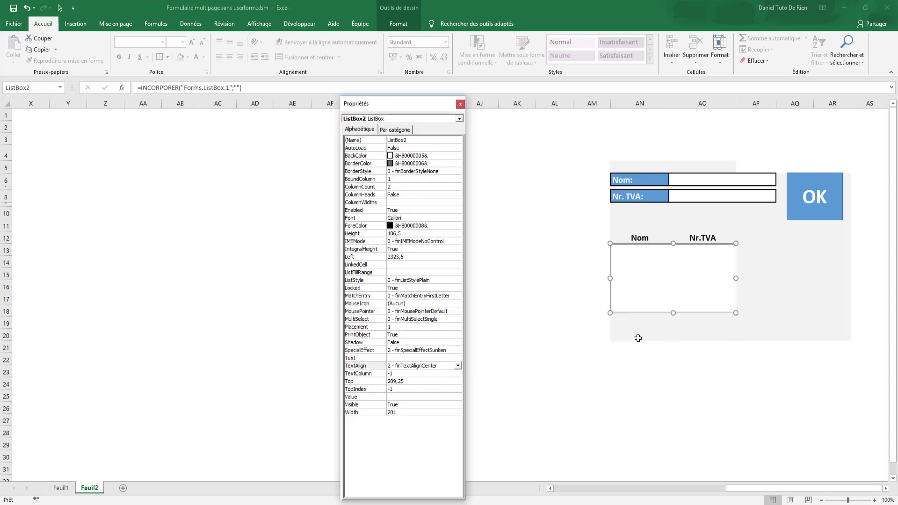
pyautogui.click(462, 358)
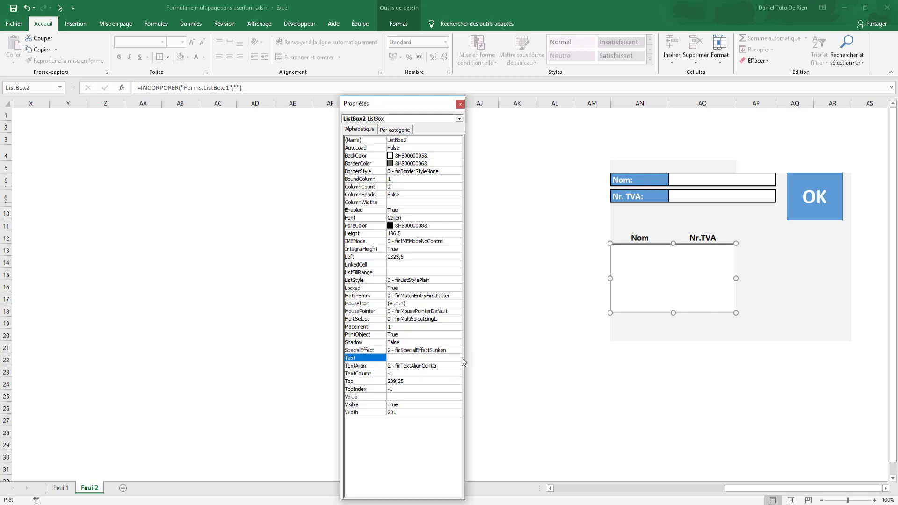
pyautogui.click(460, 104)
pyautogui.moveTo(736, 488); pyautogui.dragTo(535, 490)
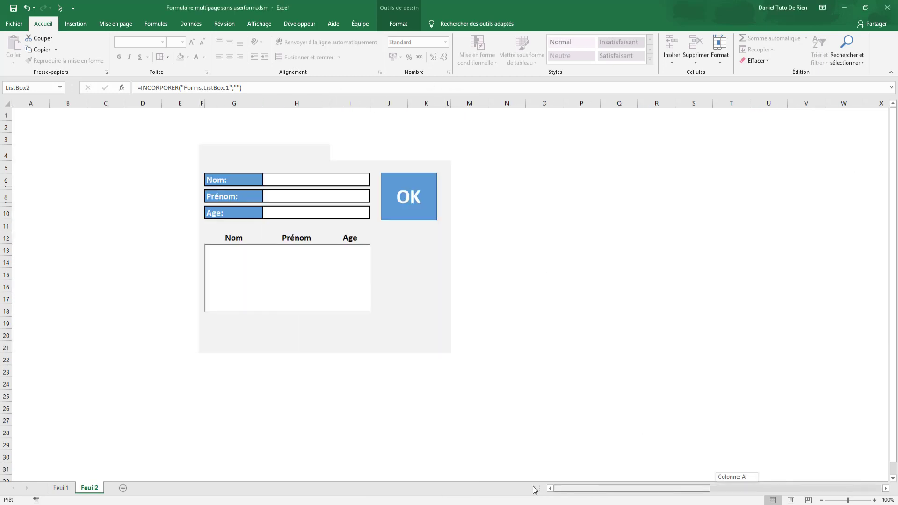
# Make the Nom/Prénom/Age list box taller, setting its Height to 160.
pyautogui.click(329, 271)
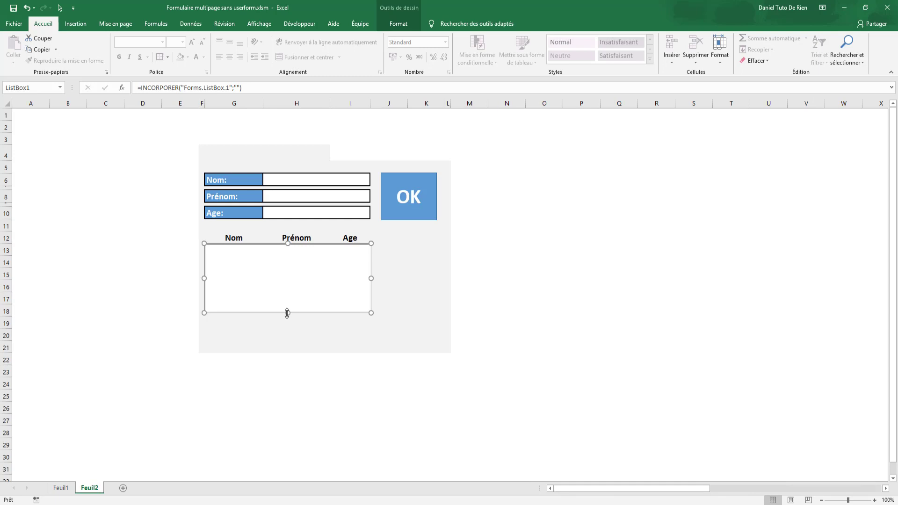
pyautogui.rightClick(292, 297)
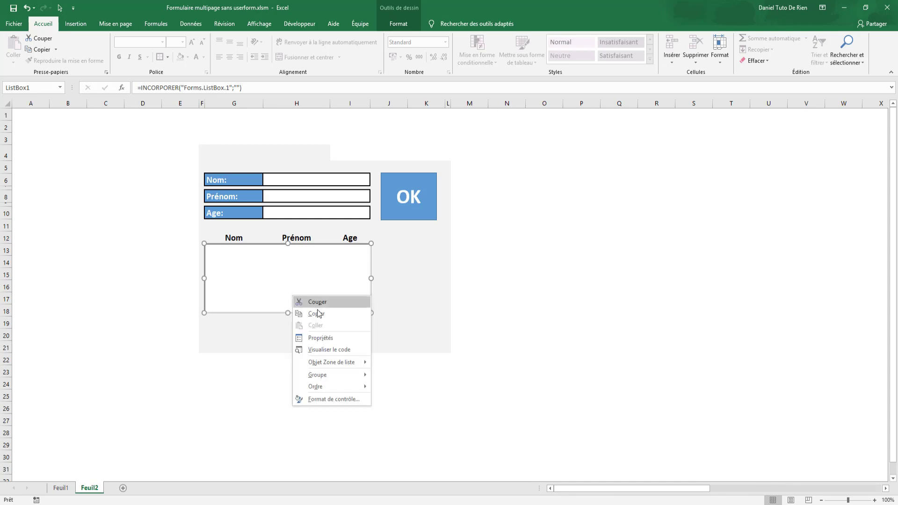
pyautogui.click(332, 338)
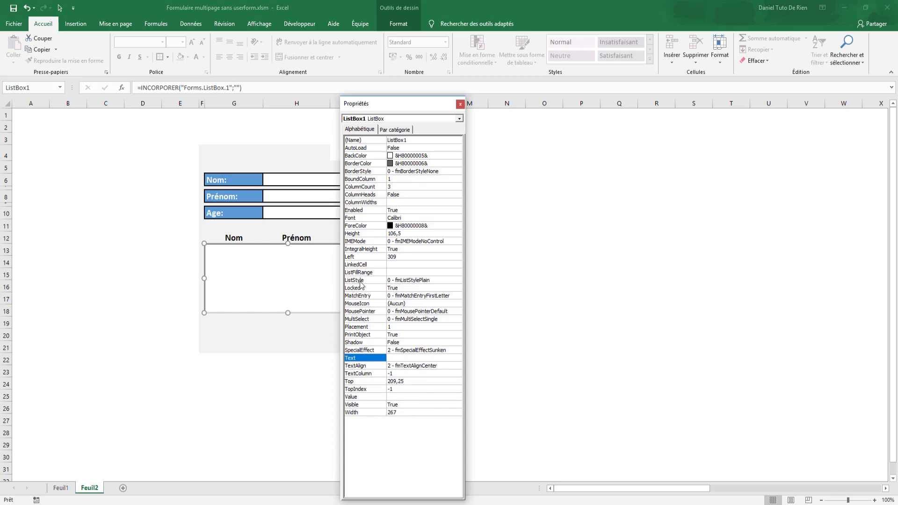
pyautogui.click(289, 312)
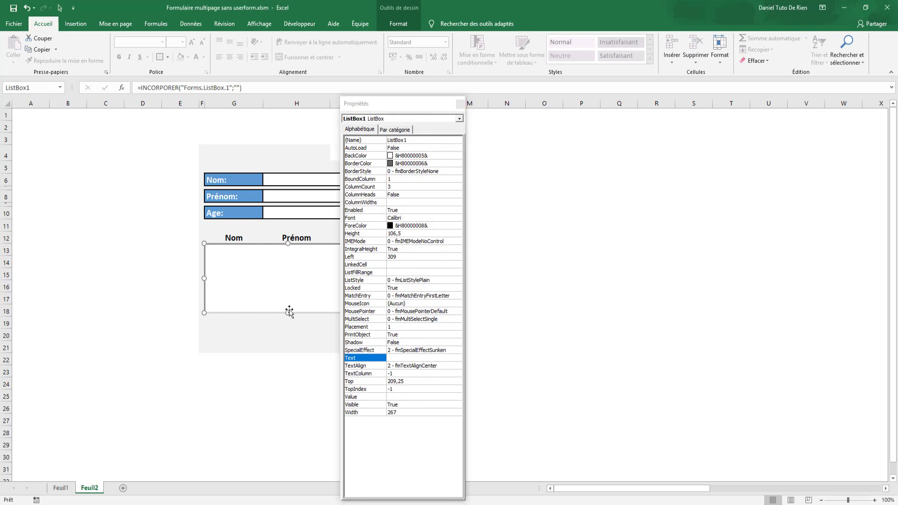
pyautogui.moveTo(287, 317); pyautogui.dragTo(287, 349)
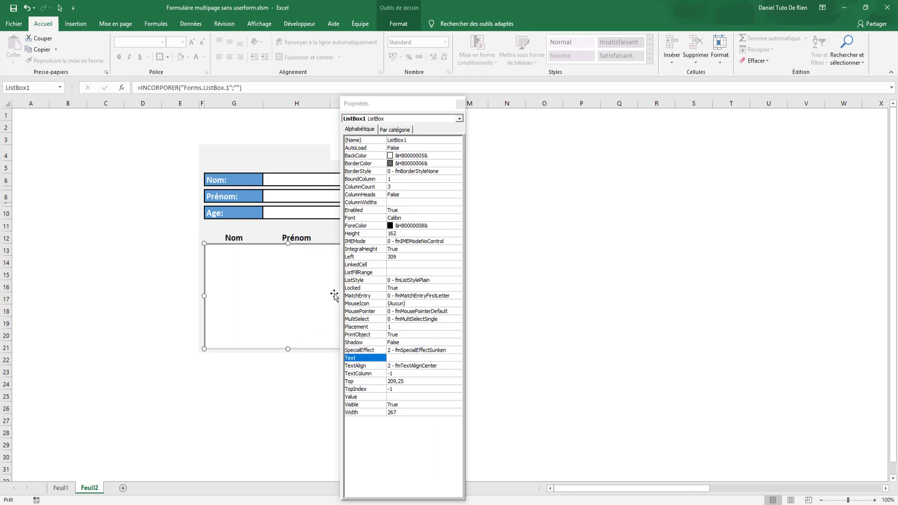
pyautogui.click(401, 234)
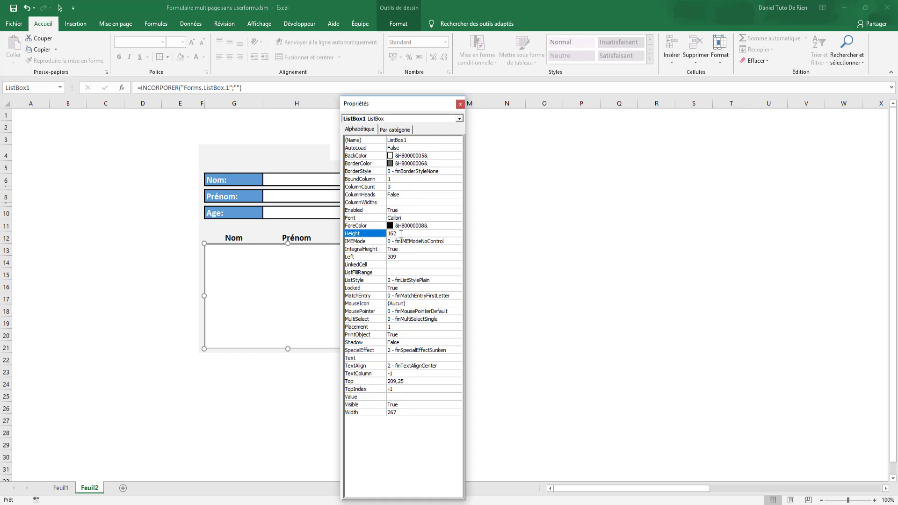
pyautogui.write('0')
pyautogui.press('Return')
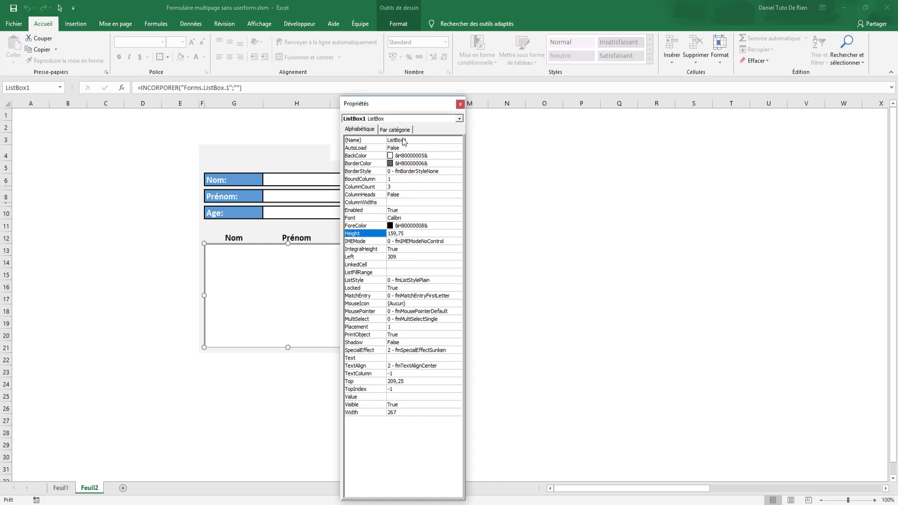
pyautogui.click(460, 104)
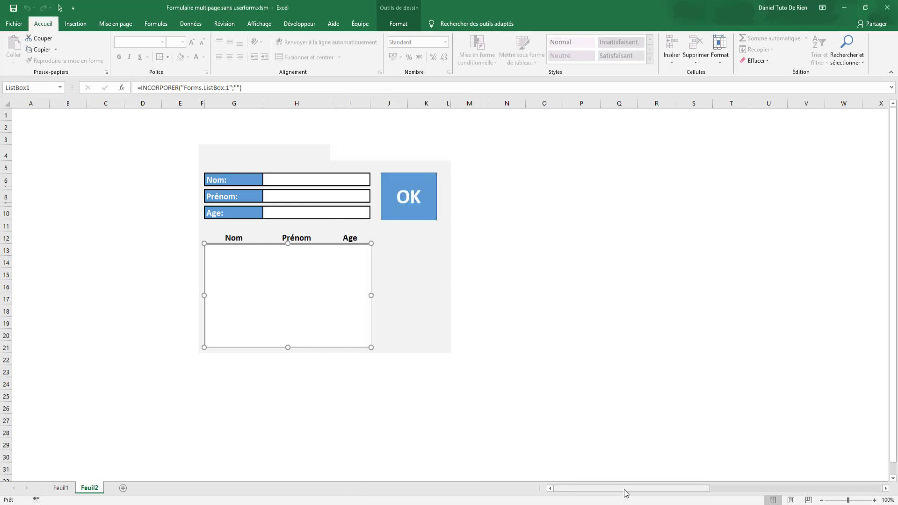
pyautogui.moveTo(626, 489); pyautogui.dragTo(811, 489)
# Set the Nom/Nr.TVA list box Height to 160 as well.
pyautogui.click(702, 305)
pyautogui.rightClick(702, 306)
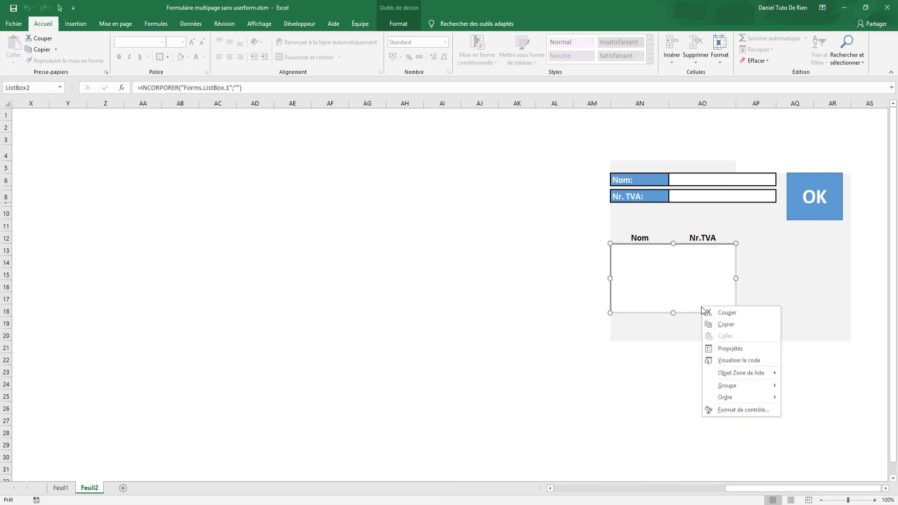
pyautogui.click(742, 349)
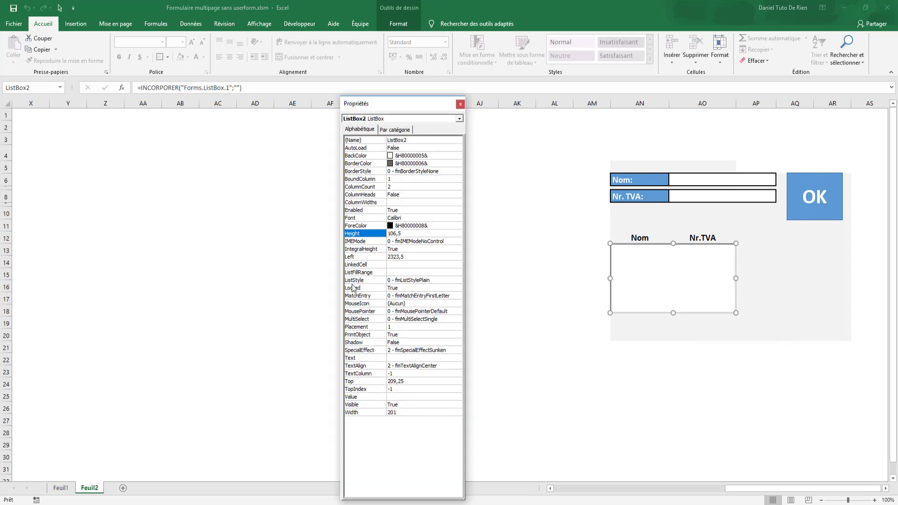
pyautogui.click(350, 233)
pyautogui.press('Return')
pyautogui.click(708, 422)
pyautogui.click(698, 292)
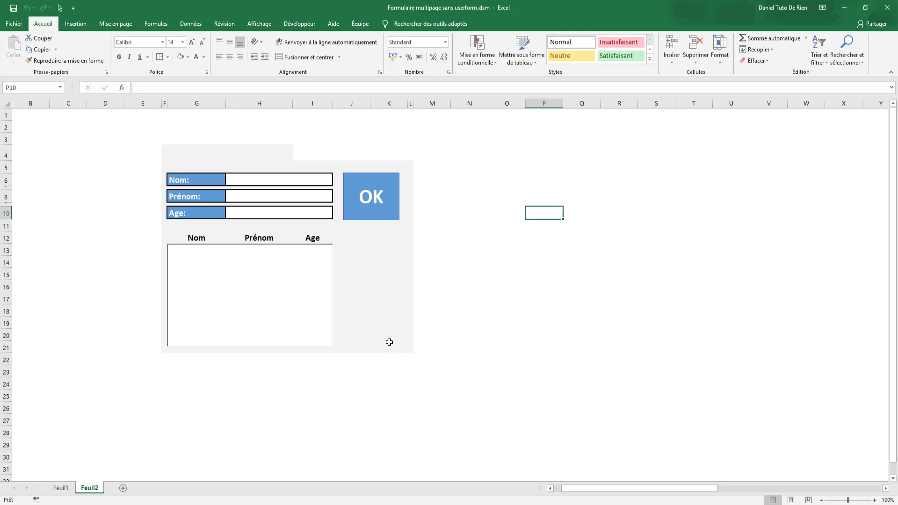
# Copy the grey cells G21:K21 below the list box and paste them at AN21.
pyautogui.moveTo(388, 346); pyautogui.dragTo(192, 344)
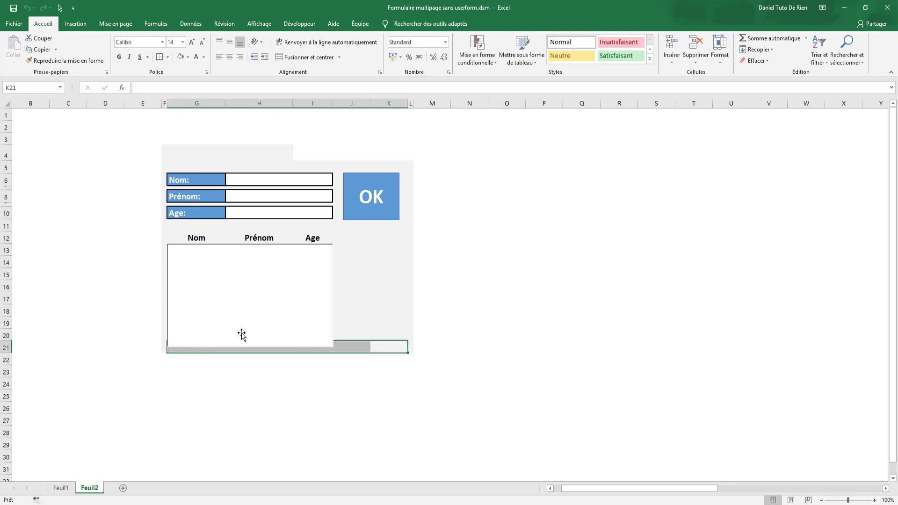
pyautogui.hotkey('ctrl', 'c')
pyautogui.hscroll(10, 807, 399)
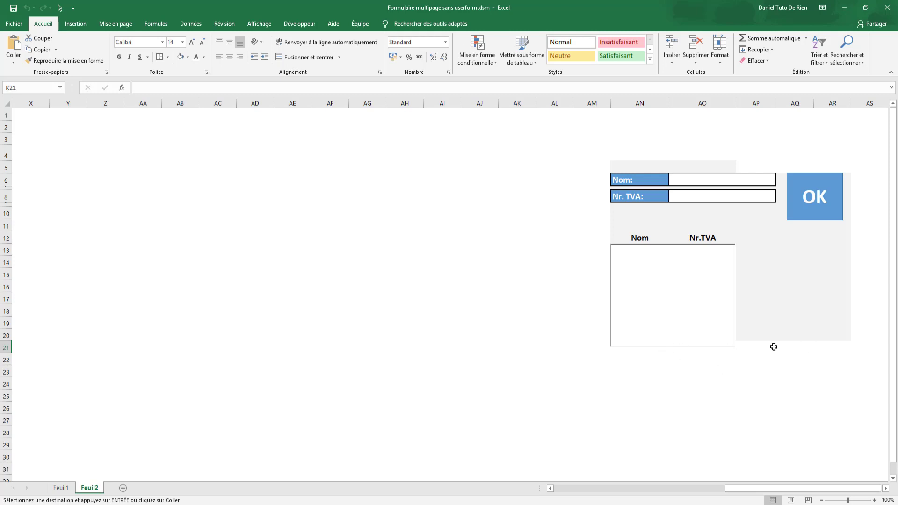
pyautogui.click(773, 346)
pyautogui.press('Left')
pyautogui.press('Left')
pyautogui.press('Left')
pyautogui.press('Right')
pyautogui.hotkey('ctrl', 'v')
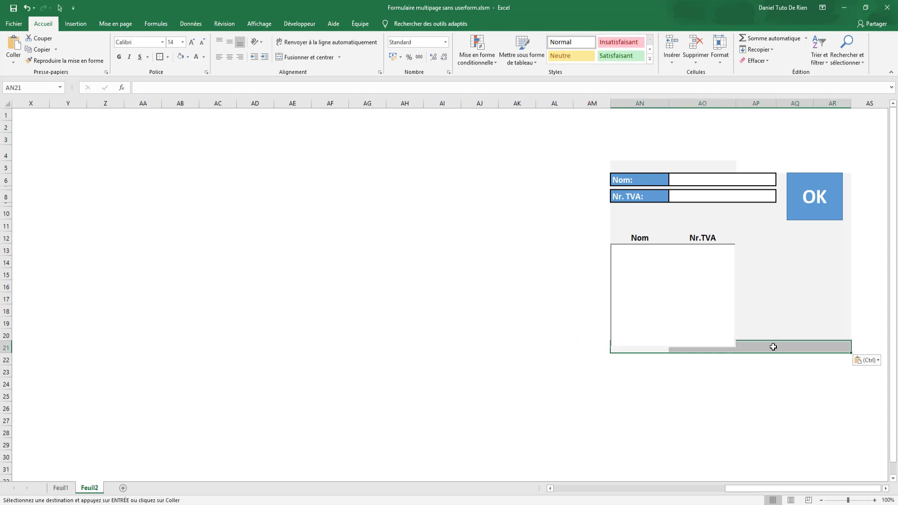
pyautogui.click(742, 395)
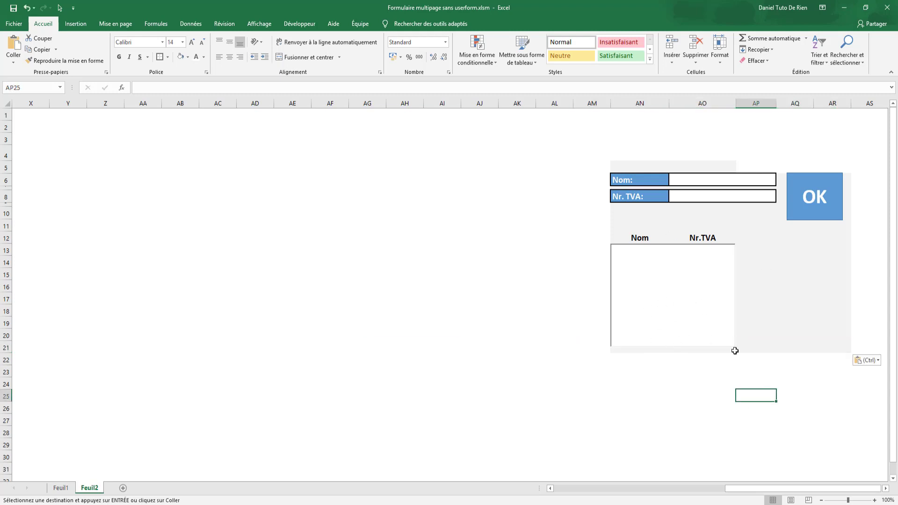
pyautogui.moveTo(735, 487); pyautogui.dragTo(624, 497)
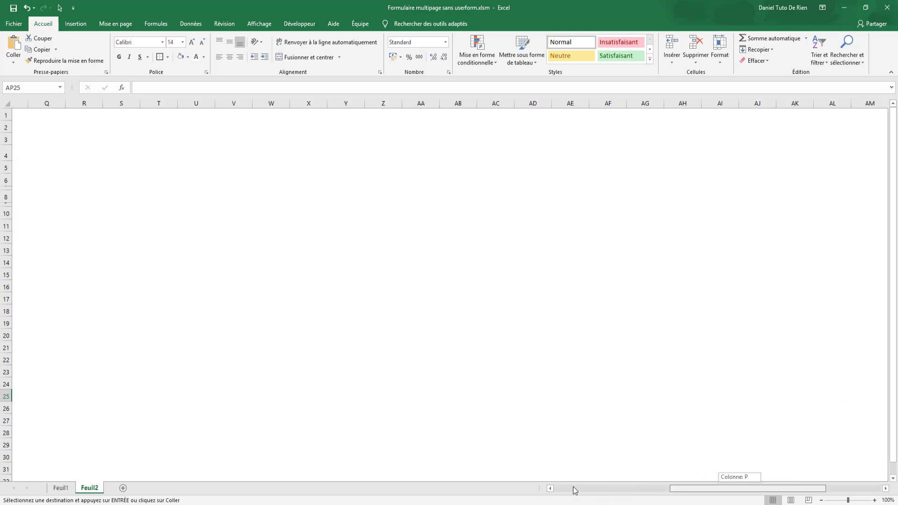
pyautogui.moveTo(625, 497); pyautogui.dragTo(566, 488)
# Hide columns G through AM, then undo the hide.
pyautogui.moveTo(222, 101)
pyautogui.mouseDown()
pyautogui.moveTo(846, 104)
pyautogui.moveTo(617, 135)
pyautogui.mouseUp()
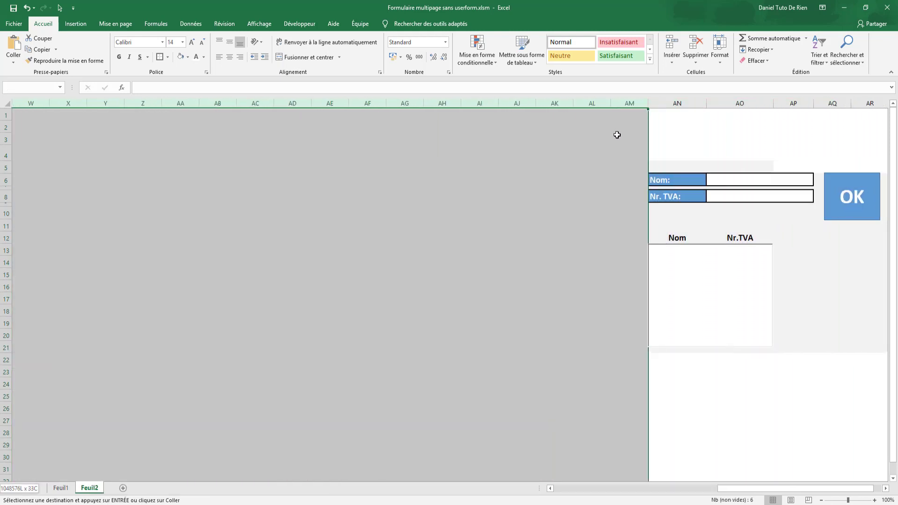
pyautogui.rightClick(586, 180)
pyautogui.click(622, 308)
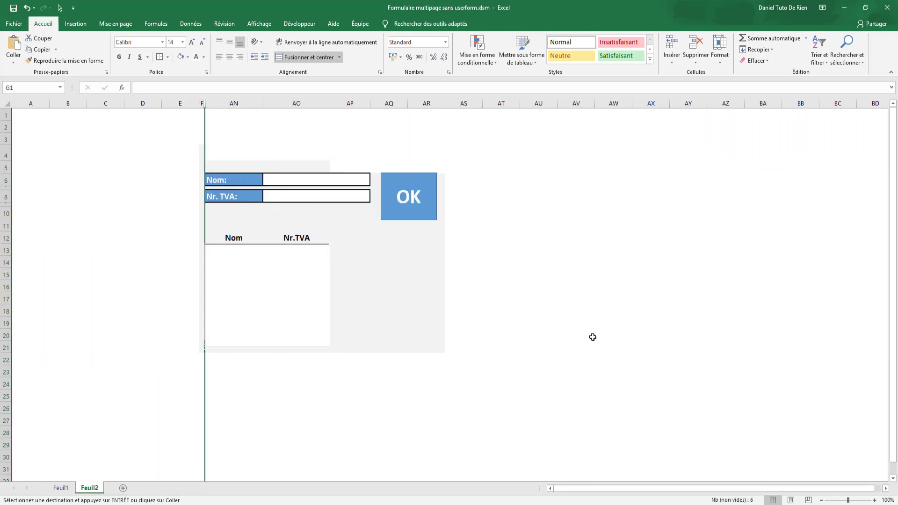
pyautogui.click(592, 336)
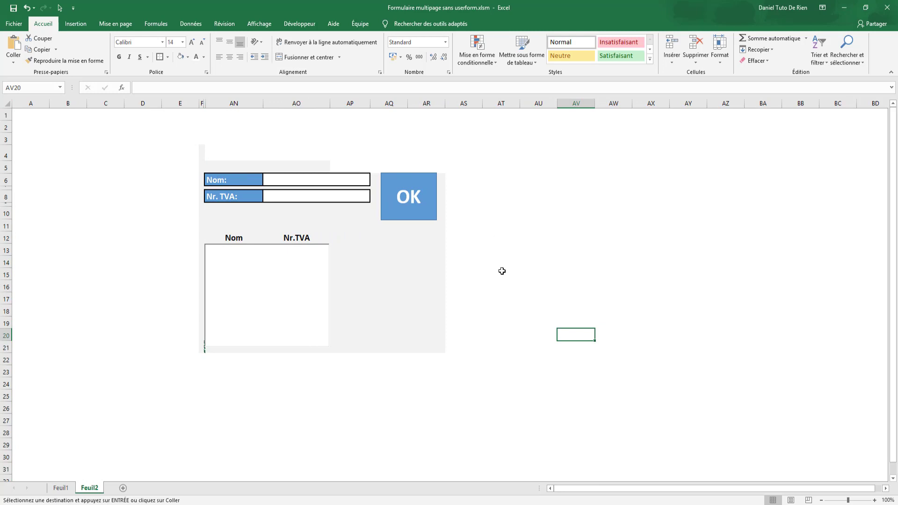
pyautogui.hotkey('ctrl', 'z')
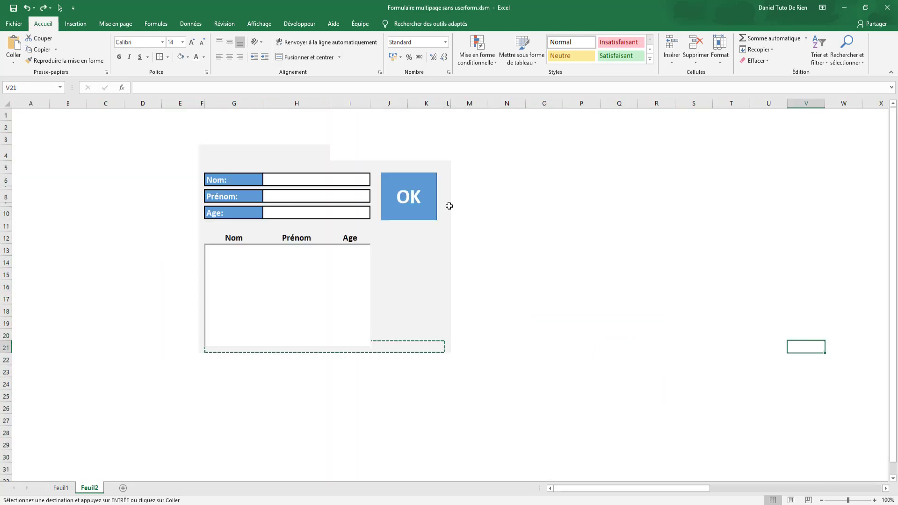
# Copy the grey header band G4:K5 and paste it at AN4.
pyautogui.moveTo(243, 167); pyautogui.dragTo(427, 168)
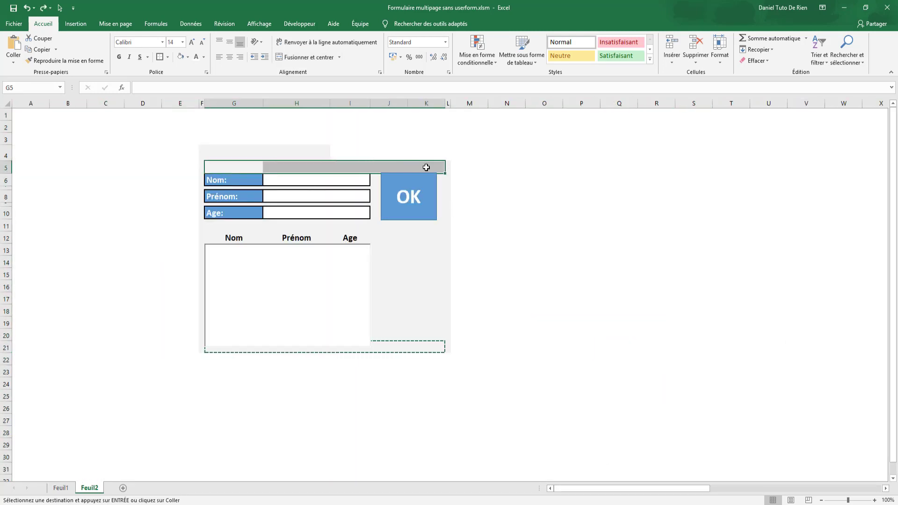
pyautogui.hscroll(3, 478, 346)
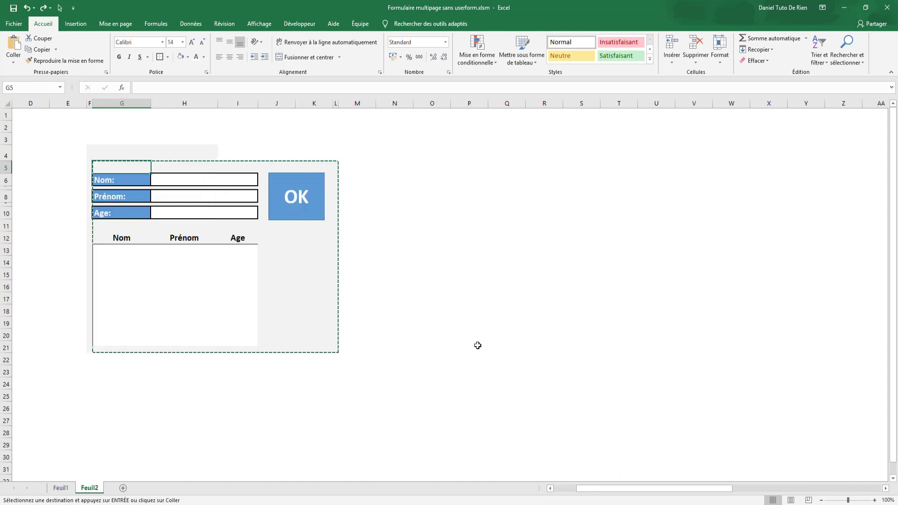
pyautogui.moveTo(111, 153); pyautogui.dragTo(332, 167)
pyautogui.hotkey('ctrl', 'c')
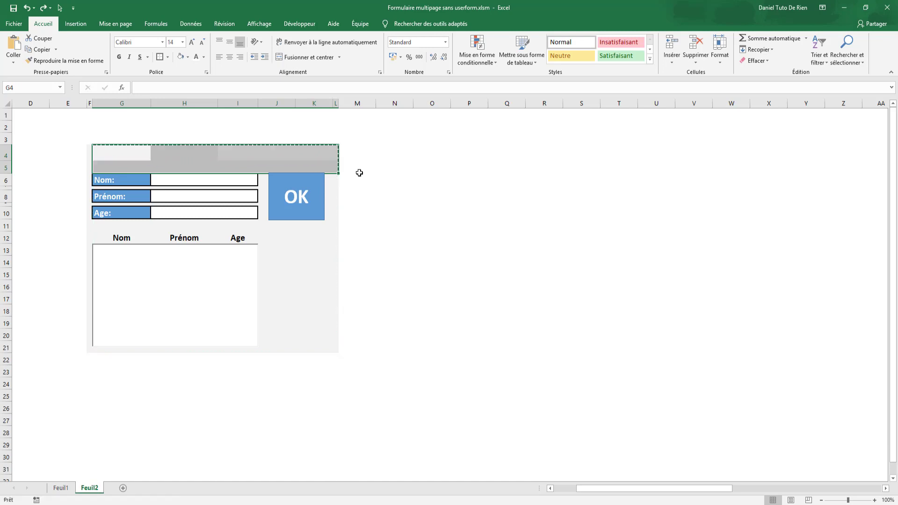
pyautogui.click(507, 213)
pyautogui.moveTo(594, 488); pyautogui.dragTo(743, 488)
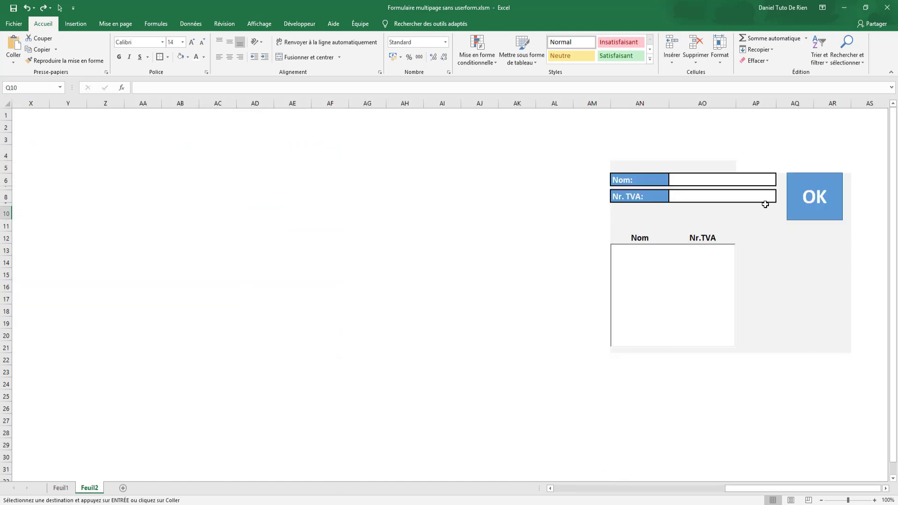
pyautogui.click(632, 155)
pyautogui.hotkey('ctrl', 'v')
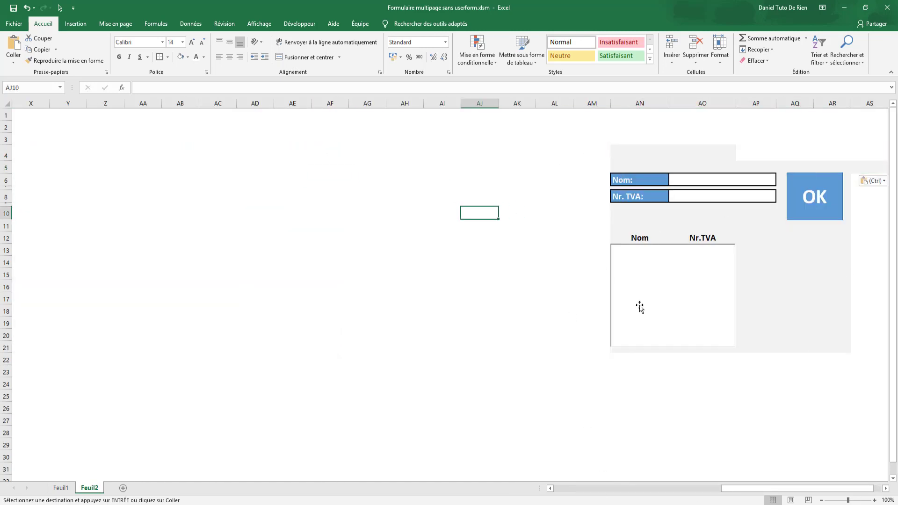
# Paste the grey strip into AS6:AS21, then undo that paste.
pyautogui.moveTo(734, 487); pyautogui.dragTo(798, 495)
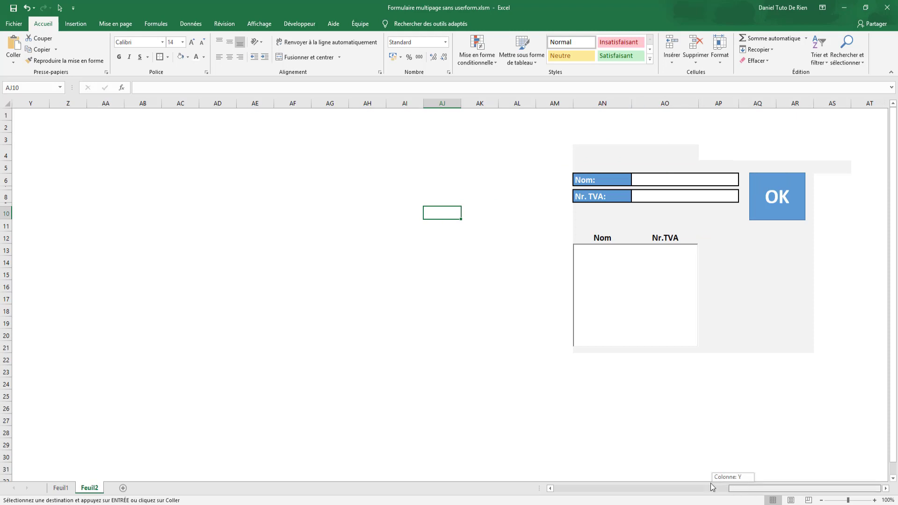
pyautogui.moveTo(711, 483); pyautogui.dragTo(484, 478)
pyautogui.moveTo(448, 179)
pyautogui.mouseDown()
pyautogui.moveTo(457, 244)
pyautogui.moveTo(447, 349)
pyautogui.mouseUp()
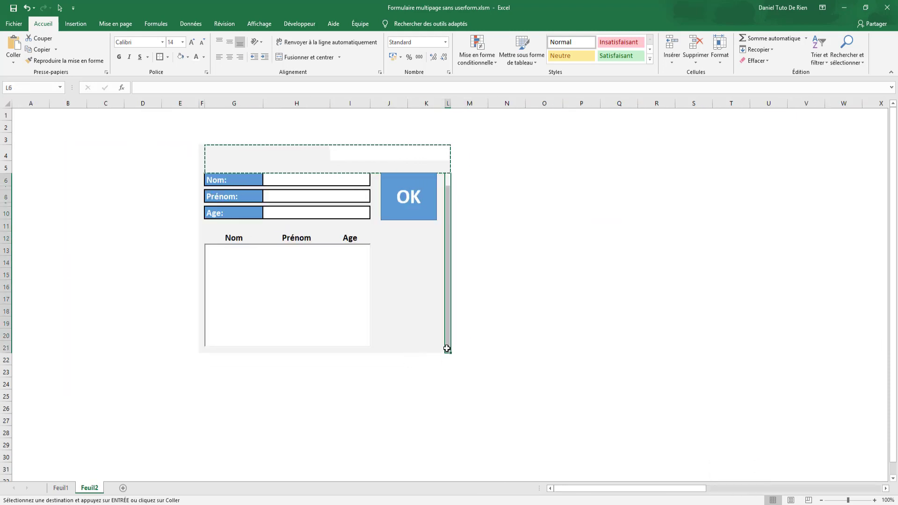
pyautogui.click(534, 361)
pyautogui.moveTo(577, 488); pyautogui.dragTo(754, 488)
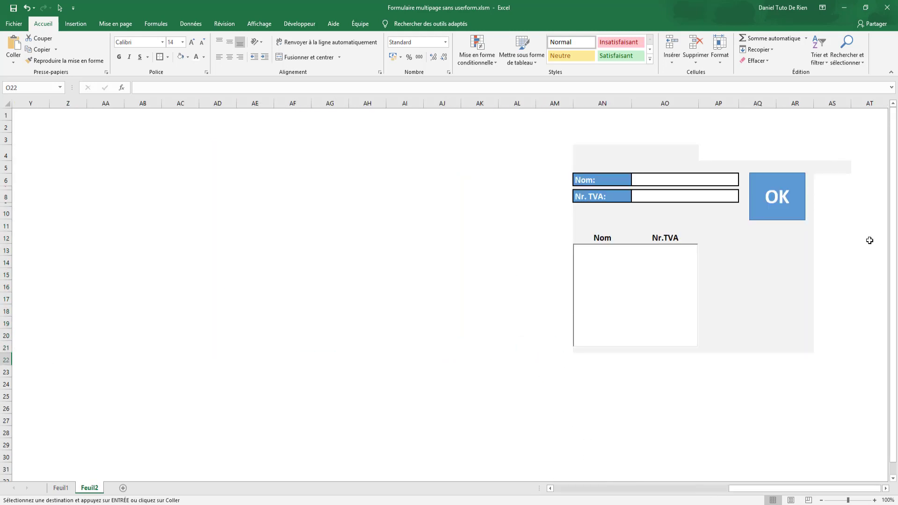
pyautogui.click(822, 179)
pyautogui.hotkey('ctrl', 'v')
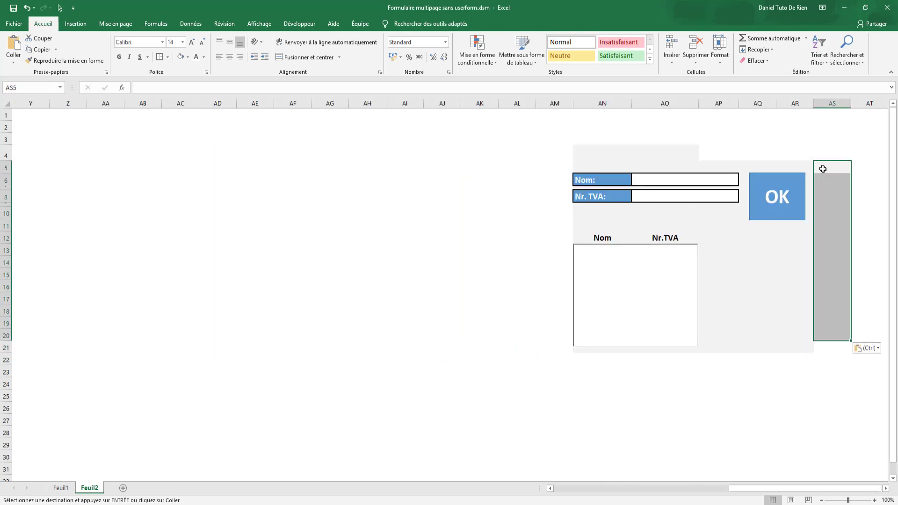
pyautogui.click(825, 178)
pyautogui.hotkey('ctrl', 'z')
pyautogui.click(866, 249)
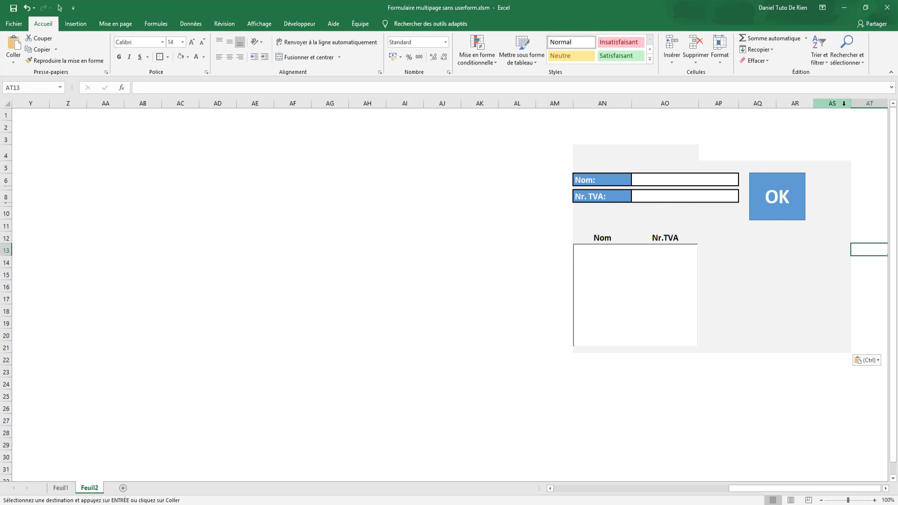
# Narrow column AS to 1,29 (14 pixels) and select the columns between the forms.
pyautogui.moveTo(851, 105); pyautogui.dragTo(816, 109)
pyautogui.click(715, 396)
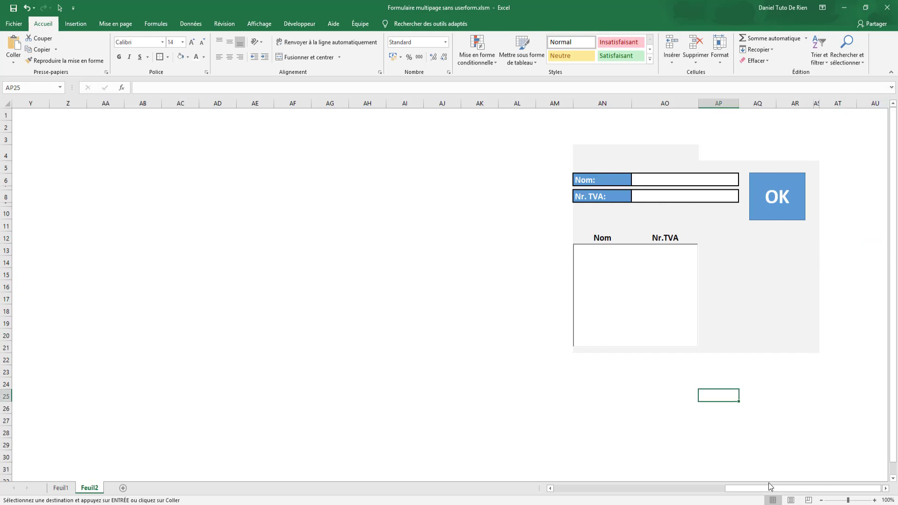
pyautogui.moveTo(771, 488); pyautogui.dragTo(599, 488)
pyautogui.click(582, 213)
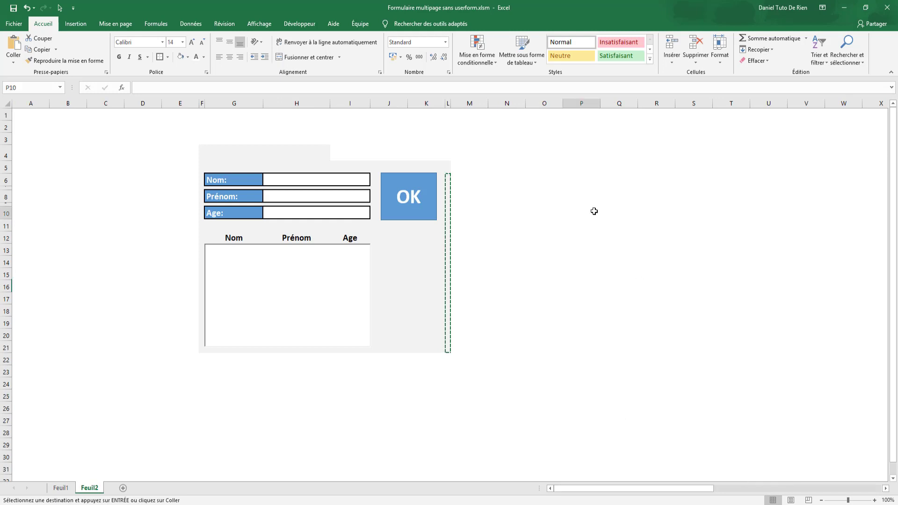
pyautogui.click(480, 184)
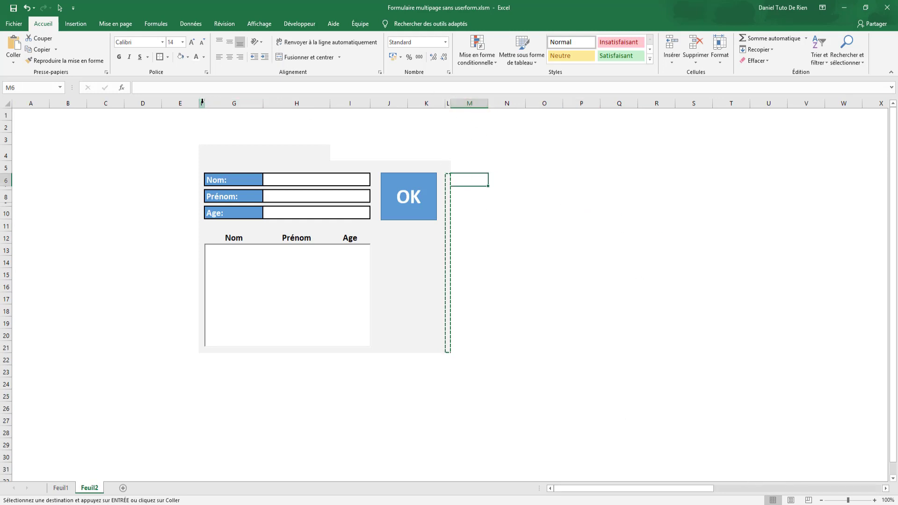
pyautogui.moveTo(202, 103)
pyautogui.mouseDown()
pyautogui.moveTo(837, 102)
pyautogui.moveTo(749, 106)
pyautogui.mouseUp()
# Hide the columns between the two forms with Masquer, then undo it and clear the copy marquee.
pyautogui.rightClick(723, 205)
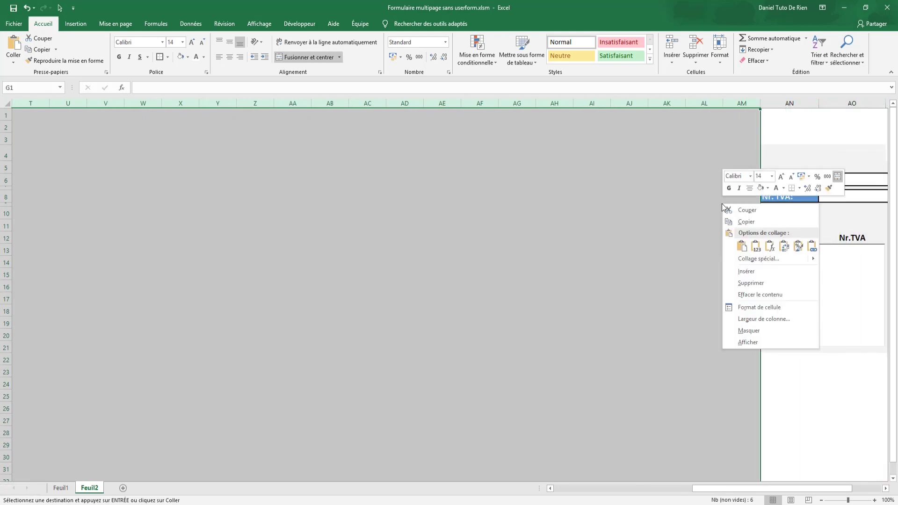
pyautogui.click(754, 330)
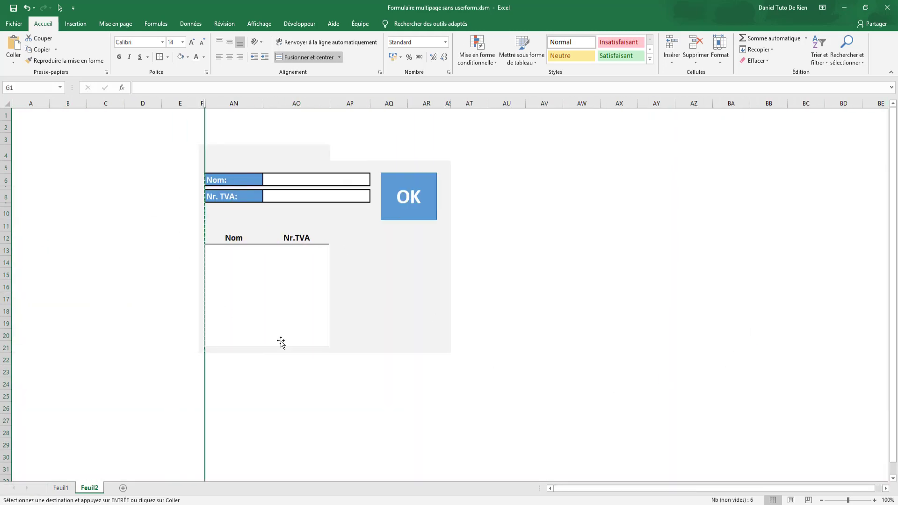
pyautogui.click(581, 323)
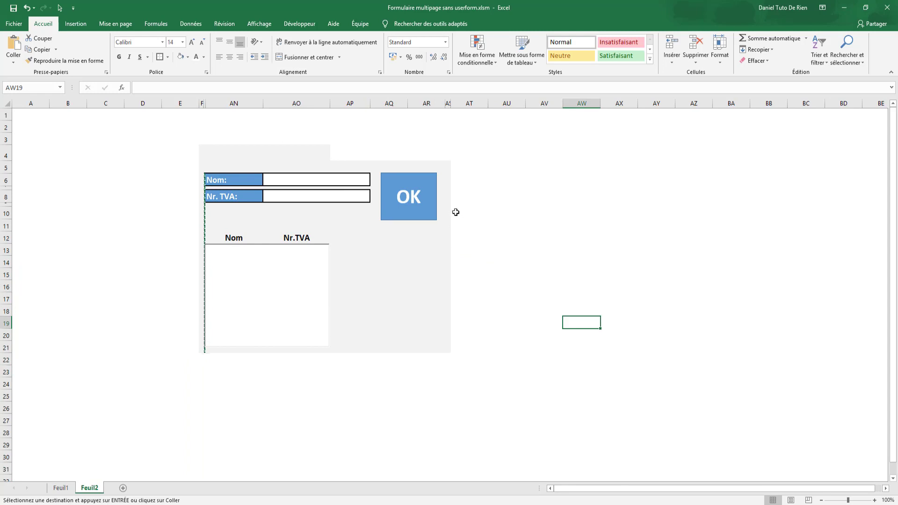
pyautogui.hotkey('ctrl', 'z')
pyautogui.click(455, 212)
pyautogui.click(538, 421)
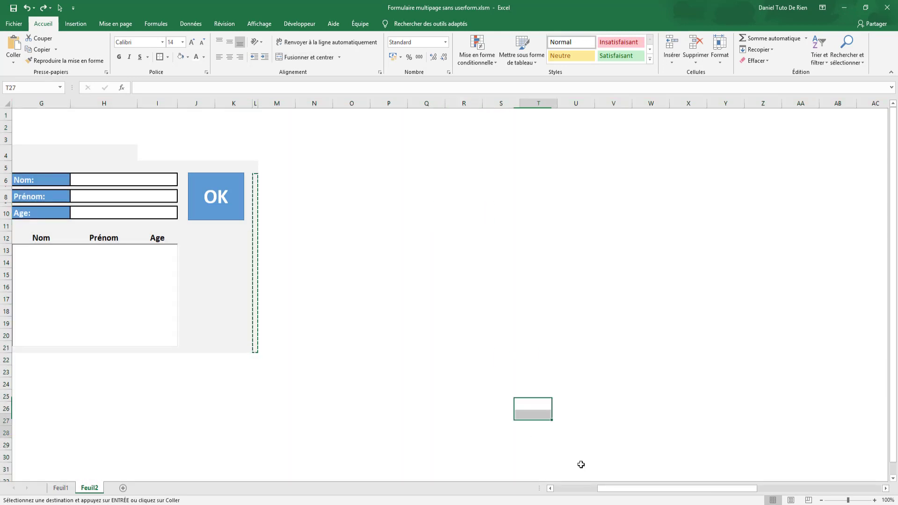
pyautogui.moveTo(633, 489); pyautogui.dragTo(538, 488)
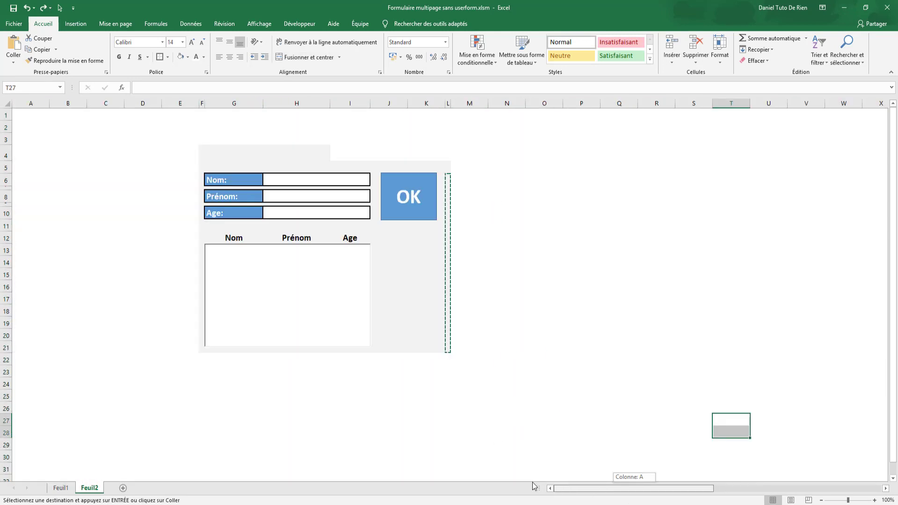
pyautogui.click(506, 395)
pyautogui.press('Escape')
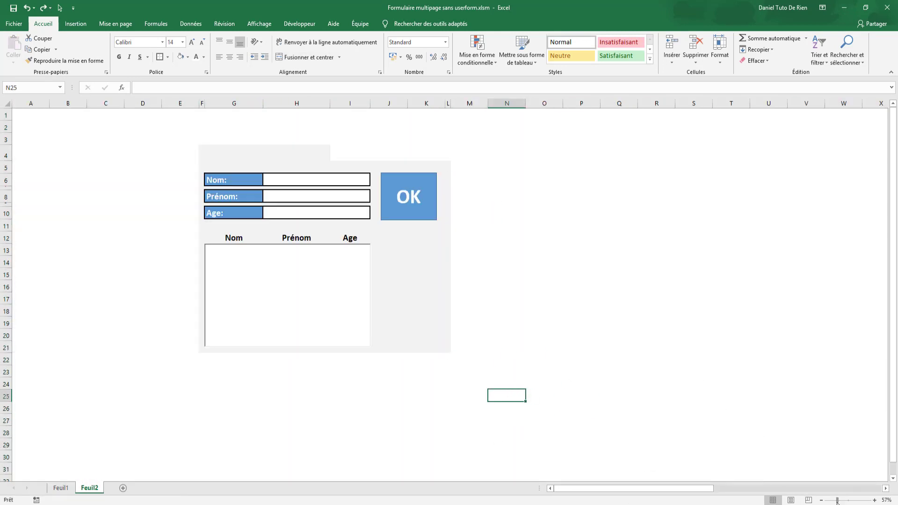
# Zoom out, reselect the columns between both forms, hide them, then undo again.
pyautogui.moveTo(838, 501); pyautogui.dragTo(832, 501)
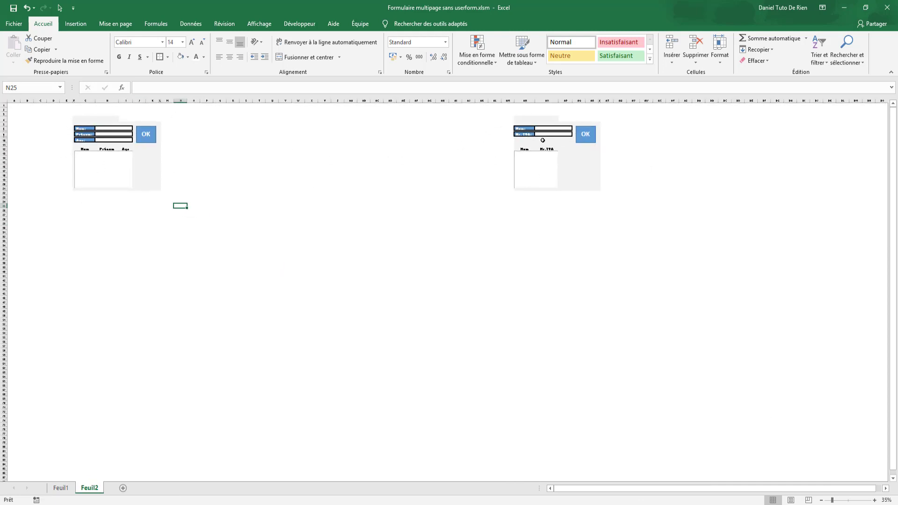
pyautogui.moveTo(477, 118); pyautogui.dragTo(706, 260)
pyautogui.click(222, 129)
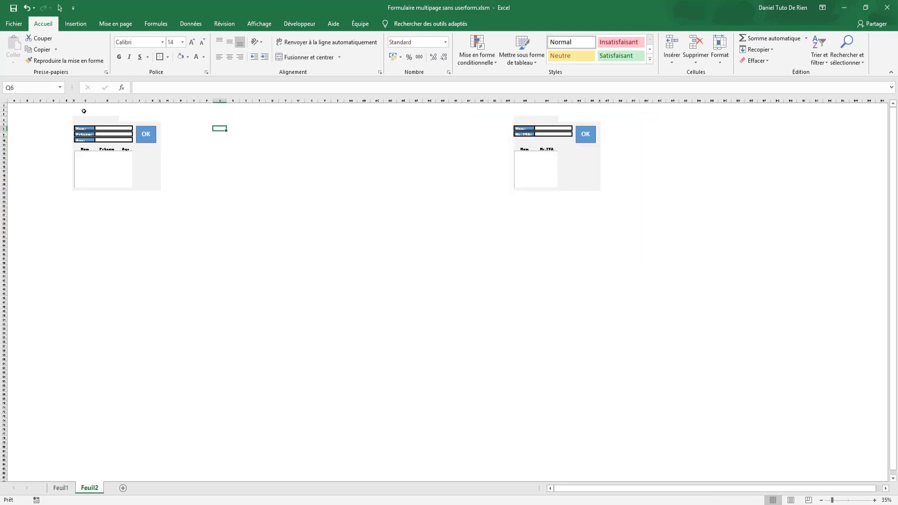
pyautogui.moveTo(84, 100); pyautogui.dragTo(510, 112)
pyautogui.rightClick(478, 136)
pyautogui.click(505, 265)
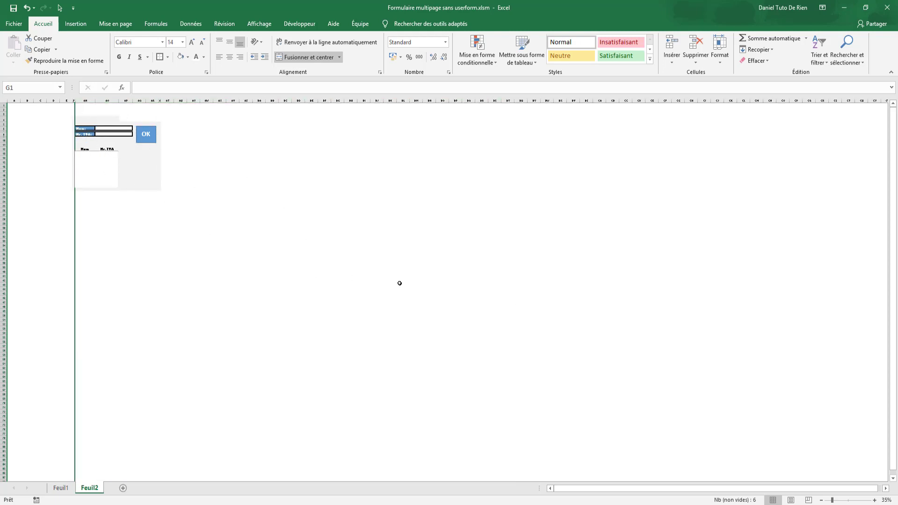
pyautogui.hotkey('ctrl', 'z')
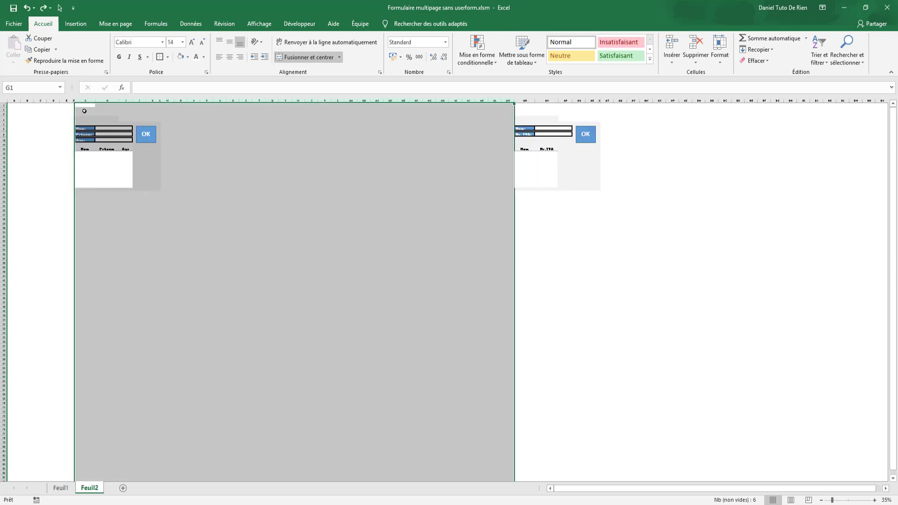
pyautogui.click(634, 272)
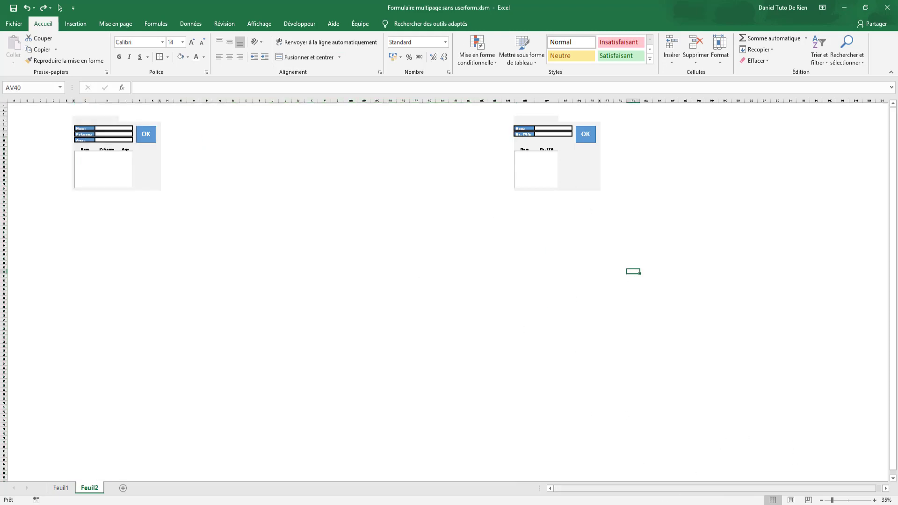
# Reset the zoom to 100 % and open the Visual Basic editor with Alt+F11.
pyautogui.click(887, 500)
pyautogui.click(434, 236)
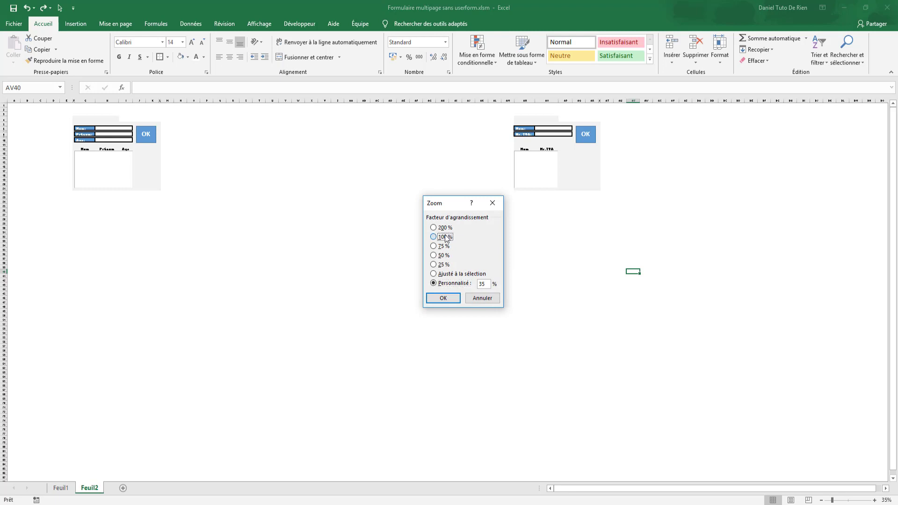
pyautogui.click(443, 298)
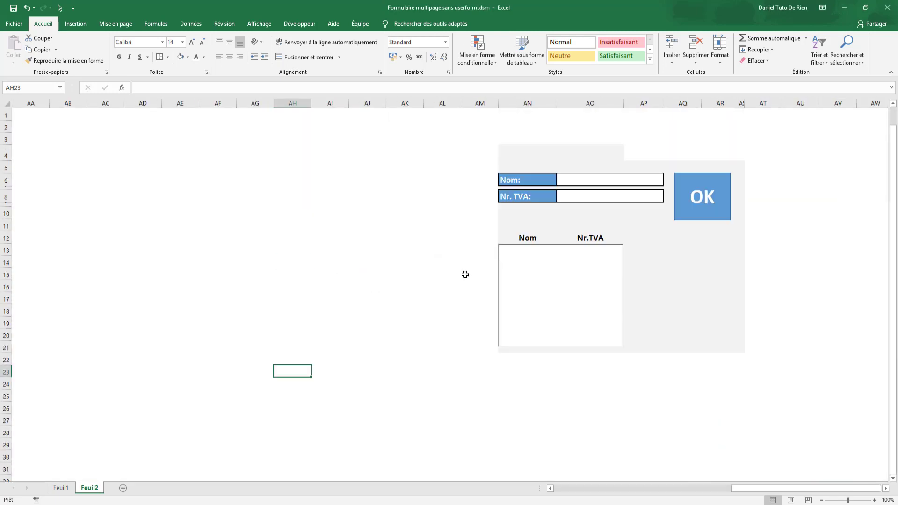
pyautogui.moveTo(733, 488); pyautogui.dragTo(529, 492)
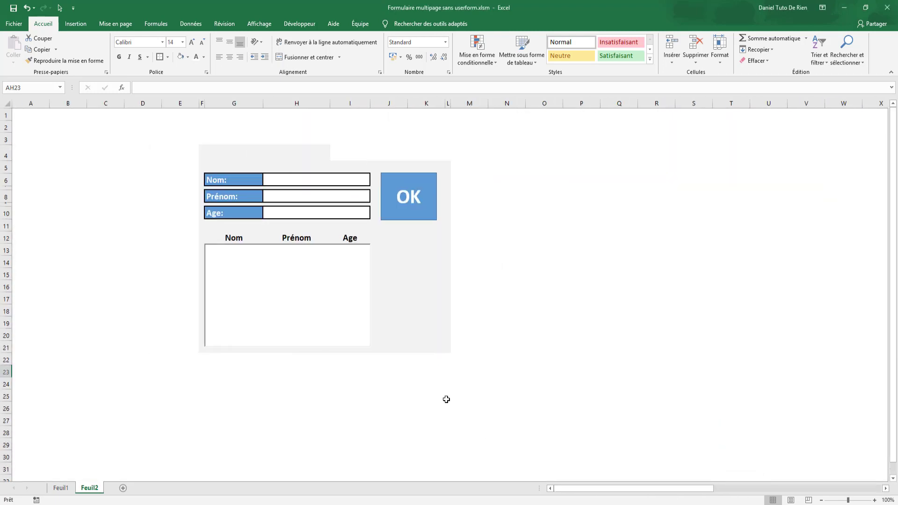
pyautogui.click(448, 398)
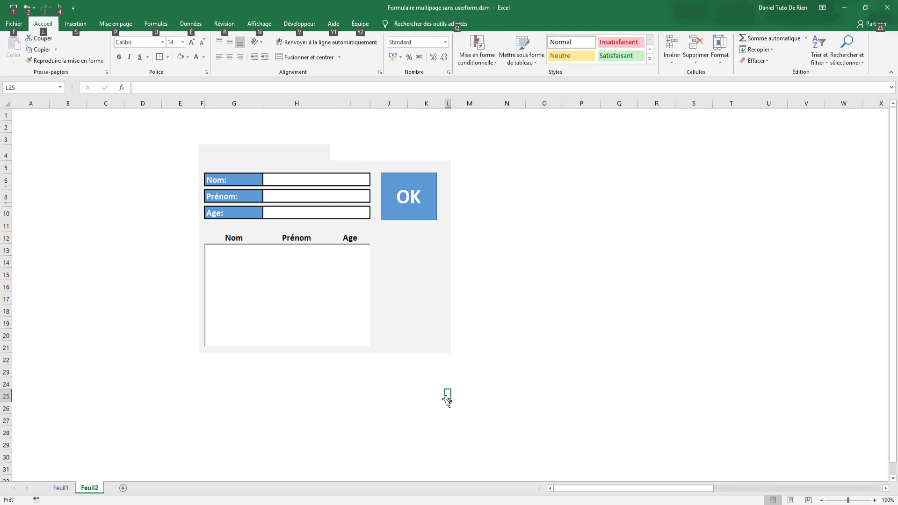
pyautogui.hotkey('alt', 'F11')
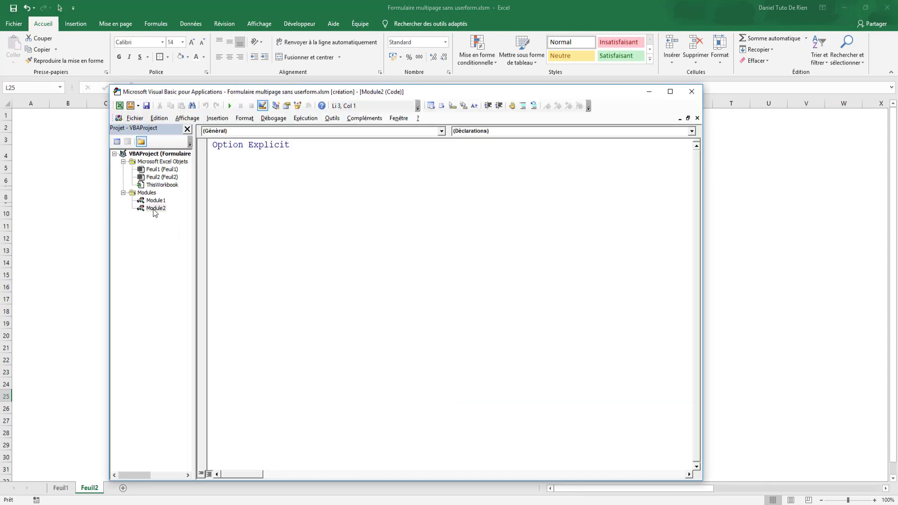
# In Module2, declare Sub masquer() below Option Explicit and start a columns(" line inside it.
pyautogui.click(155, 209)
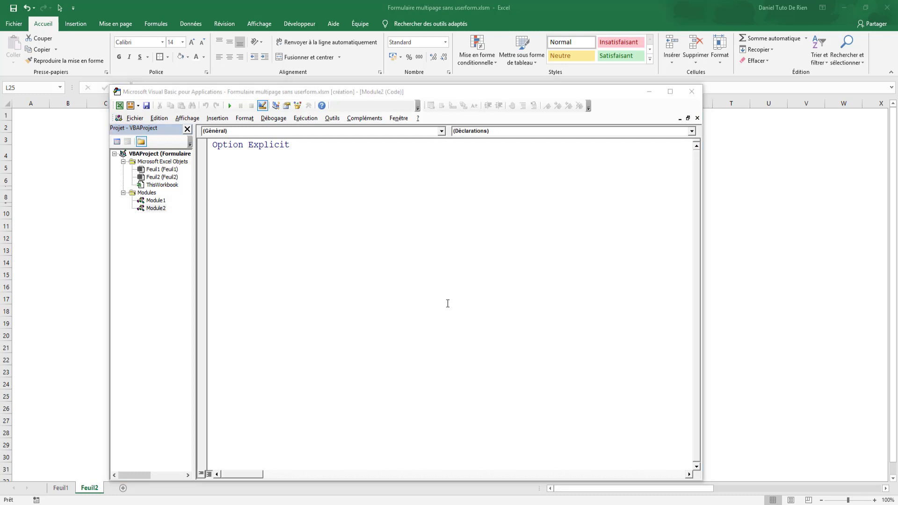
pyautogui.click(251, 186)
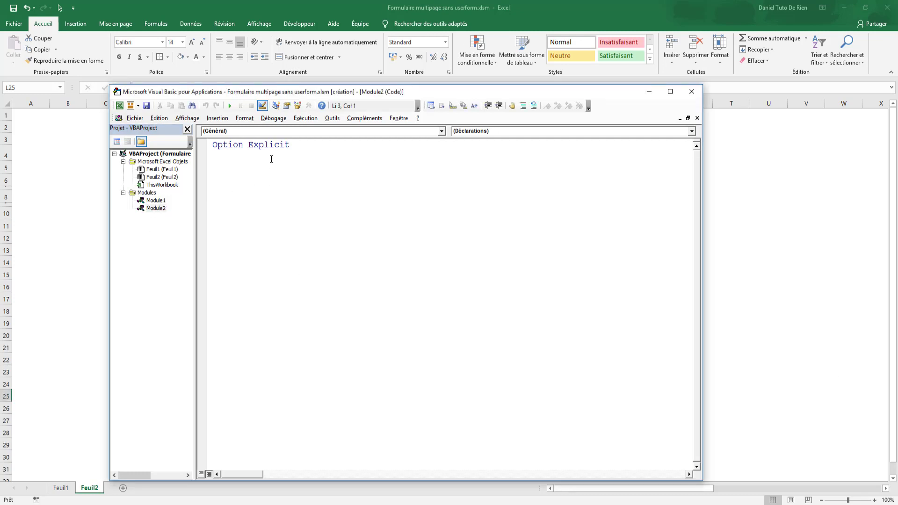
pyautogui.write('sub mas')
pyautogui.write('quer')
pyautogui.press('Return')
pyautogui.write('columns')
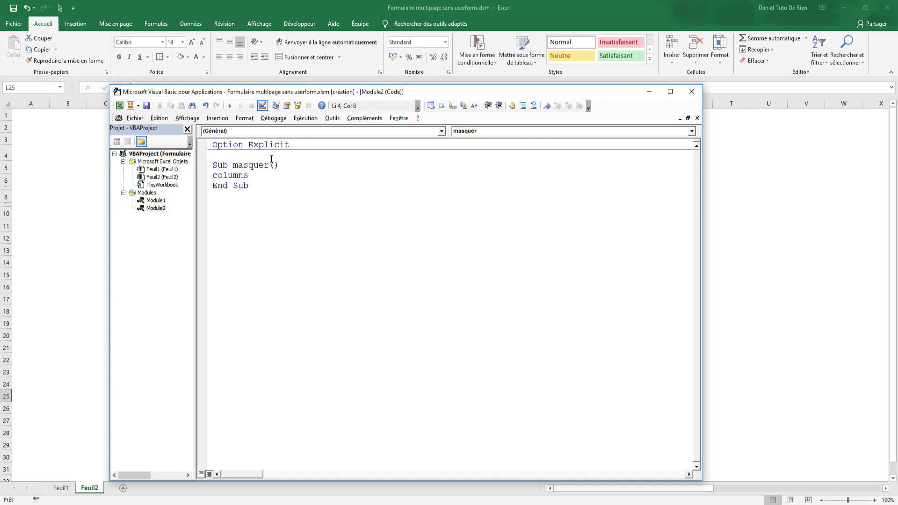
pyautogui.write('("')
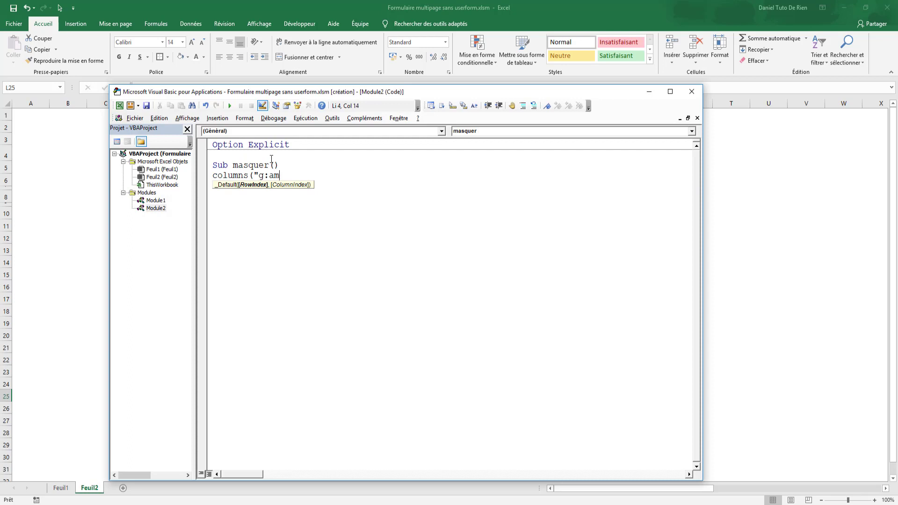
# Finish masquer with Columns("g:am").EntireColumn.Hidden = True and run it to hide columns G:AM.
pyautogui.write(').')
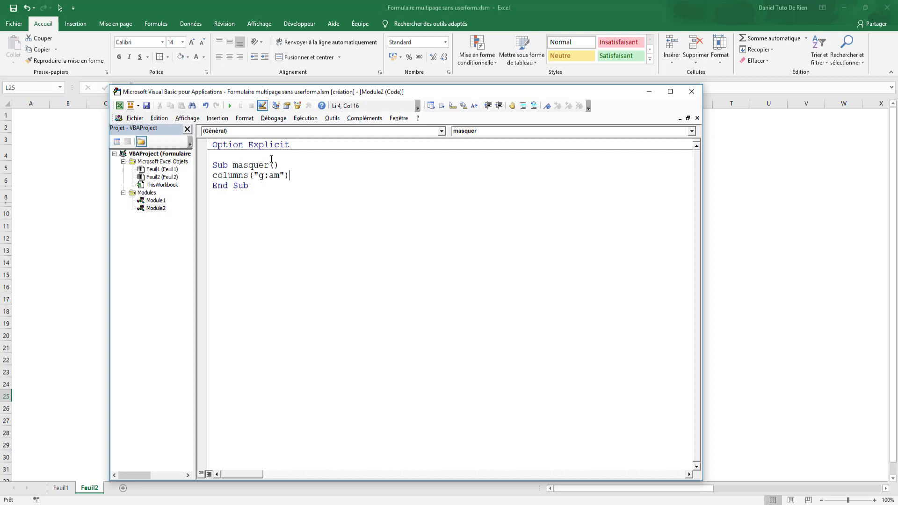
pyautogui.write('ent')
pyautogui.write('irecolumn.hidden=')
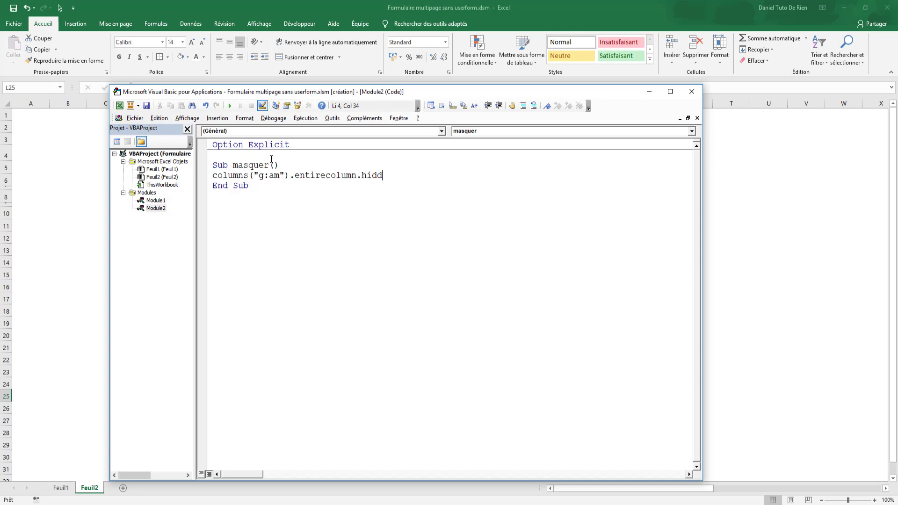
pyautogui.write('true')
pyautogui.press('Down')
pyautogui.moveTo(476, 92); pyautogui.dragTo(512, 259)
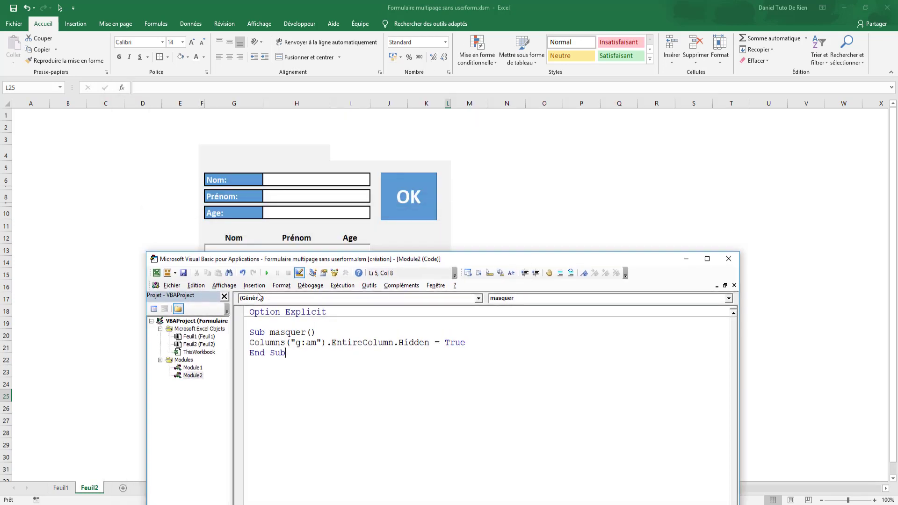
pyautogui.click(267, 273)
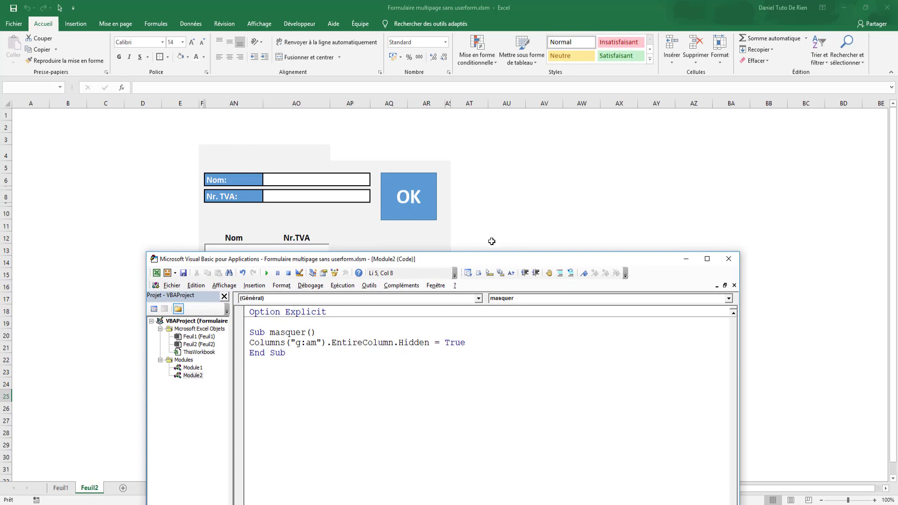
pyautogui.moveTo(482, 259); pyautogui.dragTo(468, 376)
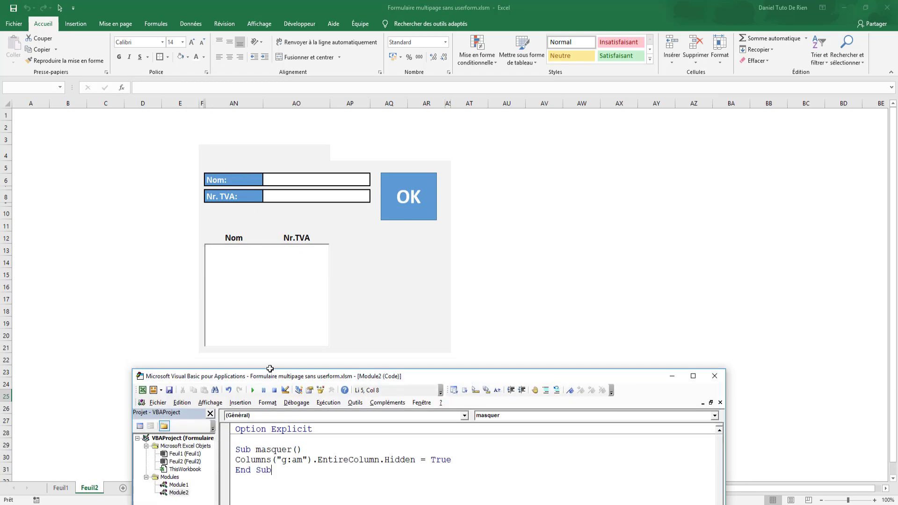
pyautogui.moveTo(466, 376); pyautogui.dragTo(574, 205)
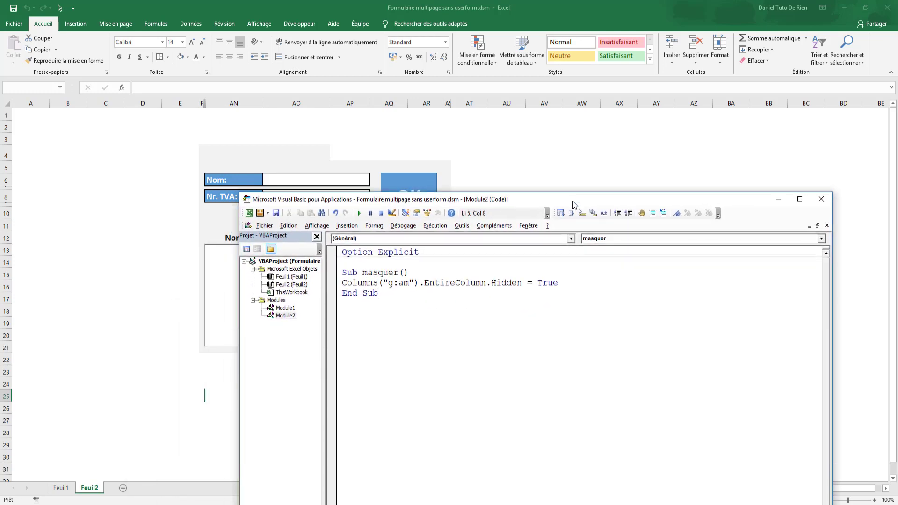
pyautogui.moveTo(386, 294); pyautogui.dragTo(334, 278)
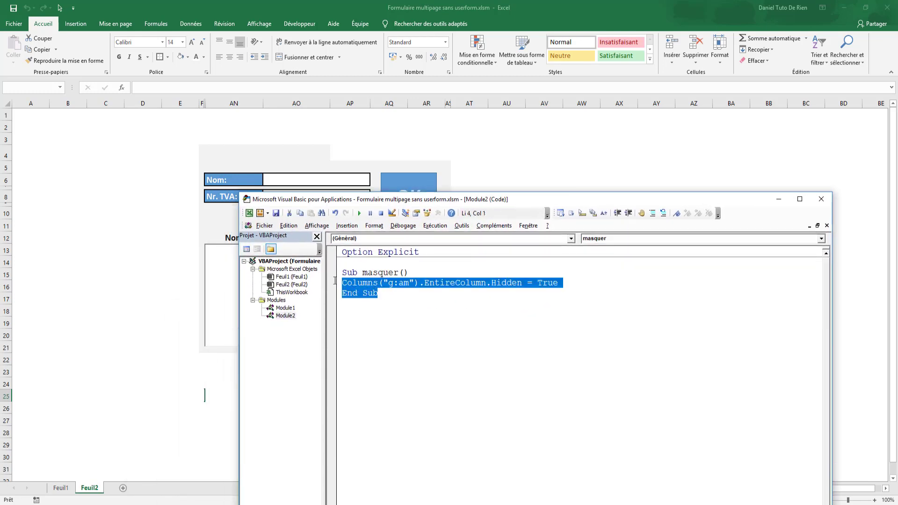
# Duplicate the masquer procedure as mafficher, changing Hidden = True to False.
pyautogui.hotkey('ctrl', 'c')
pyautogui.click(396, 297)
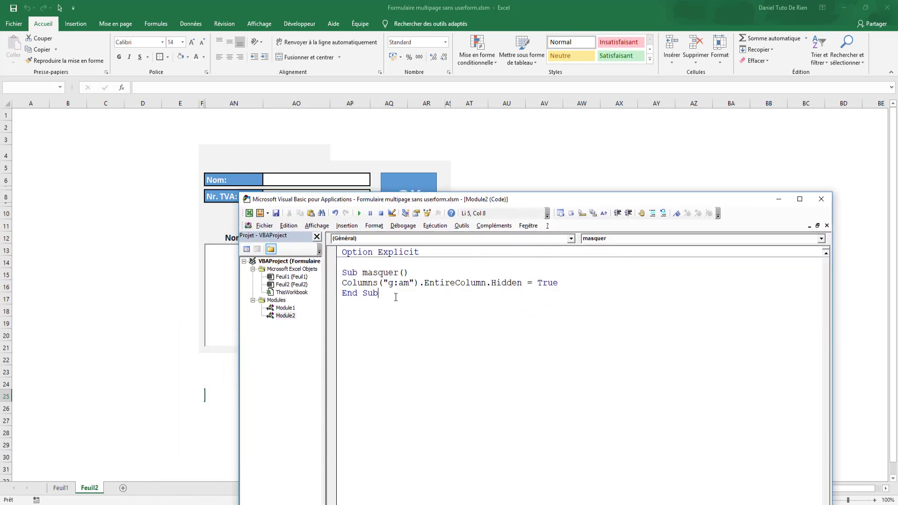
pyautogui.press('Return')
pyautogui.press('Return')
pyautogui.hotkey('ctrl', 'v')
pyautogui.moveTo(400, 313); pyautogui.dragTo(367, 314)
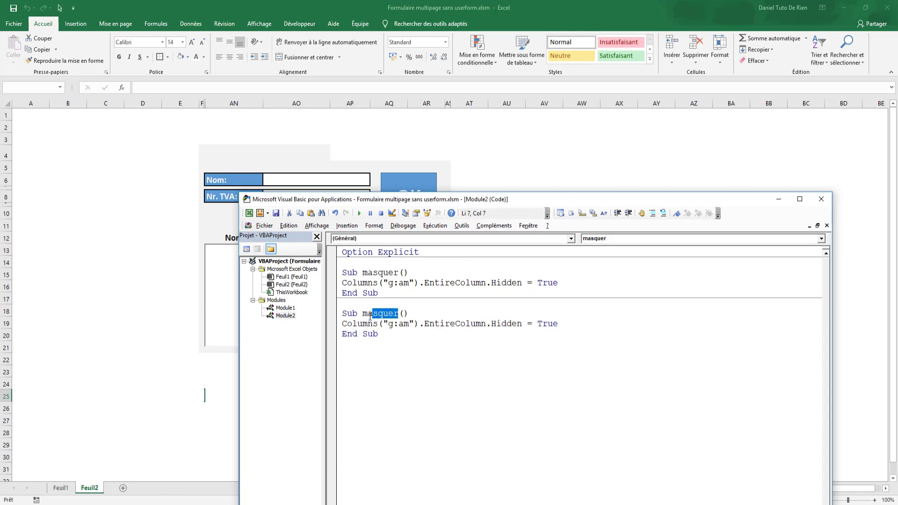
pyautogui.write('af')
pyautogui.write('ficher')
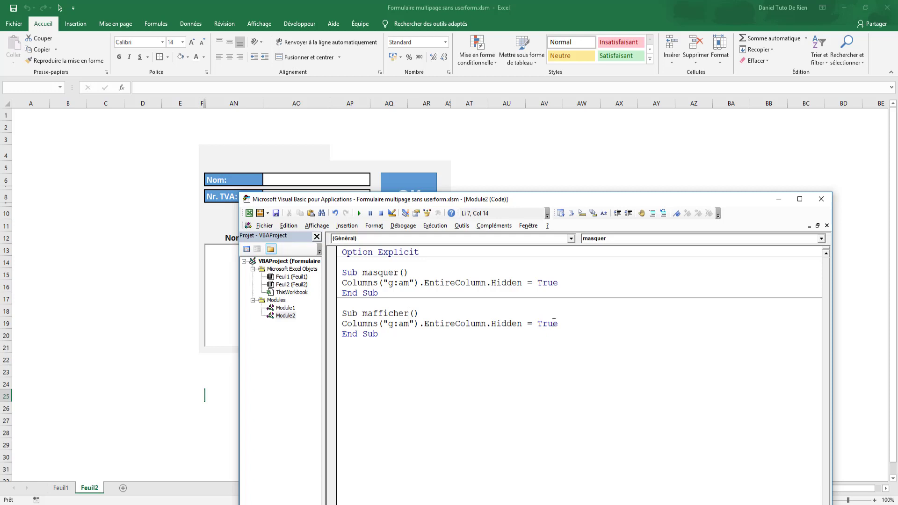
pyautogui.doubleClick(554, 322)
pyautogui.write('false')
# Test mafficher and masquer with F5 to unhide and hide G:AM, then minimize the editor.
pyautogui.click(359, 214)
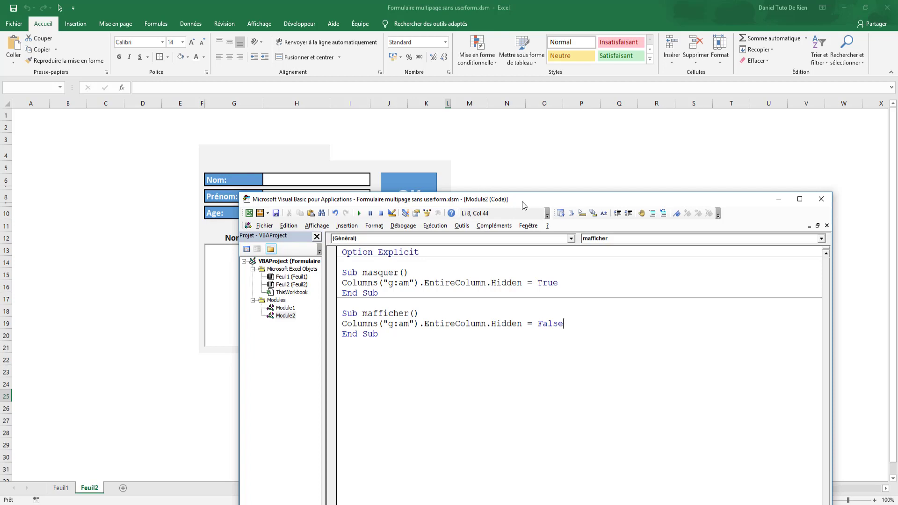
pyautogui.moveTo(522, 206); pyautogui.dragTo(400, 339)
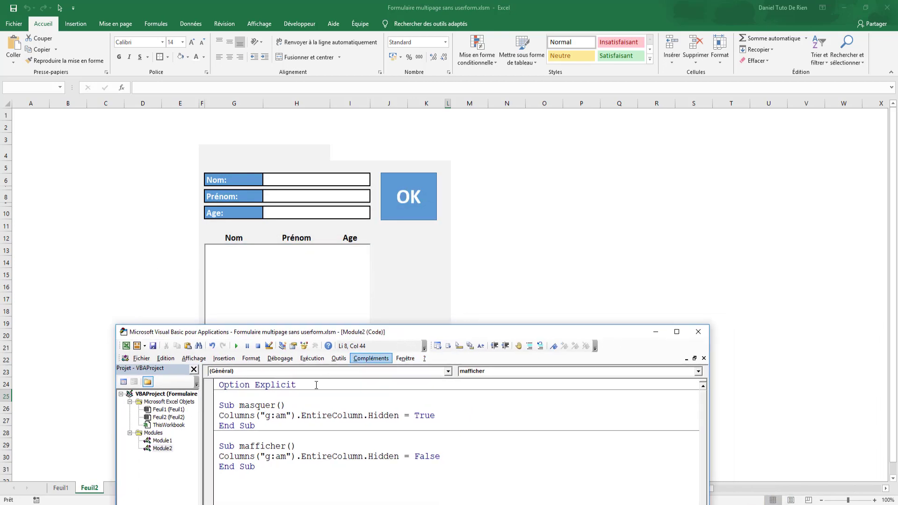
pyautogui.click(347, 416)
pyautogui.click(236, 346)
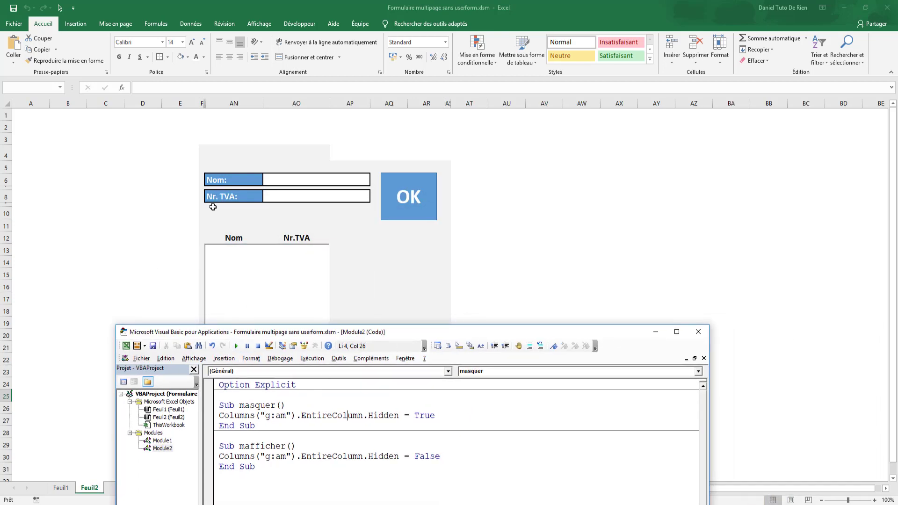
pyautogui.click(317, 457)
pyautogui.click(237, 346)
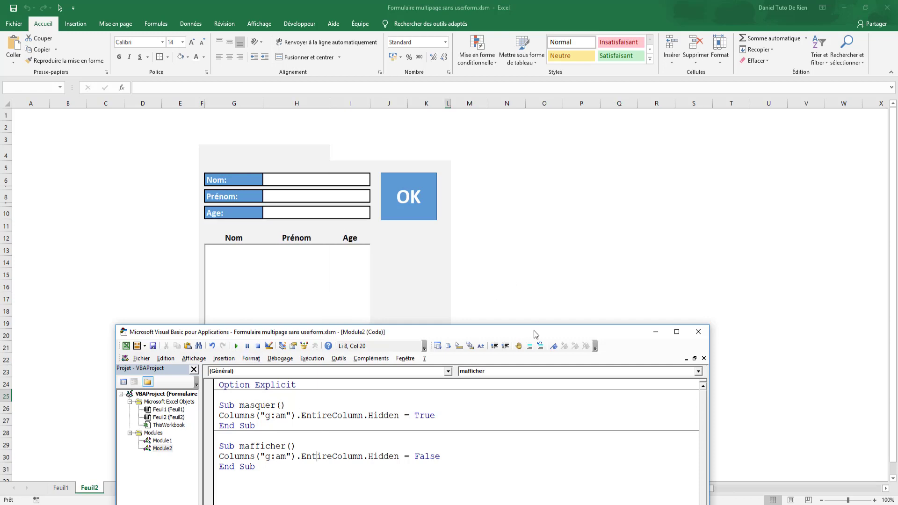
pyautogui.moveTo(536, 334); pyautogui.dragTo(550, 271)
pyautogui.click(670, 267)
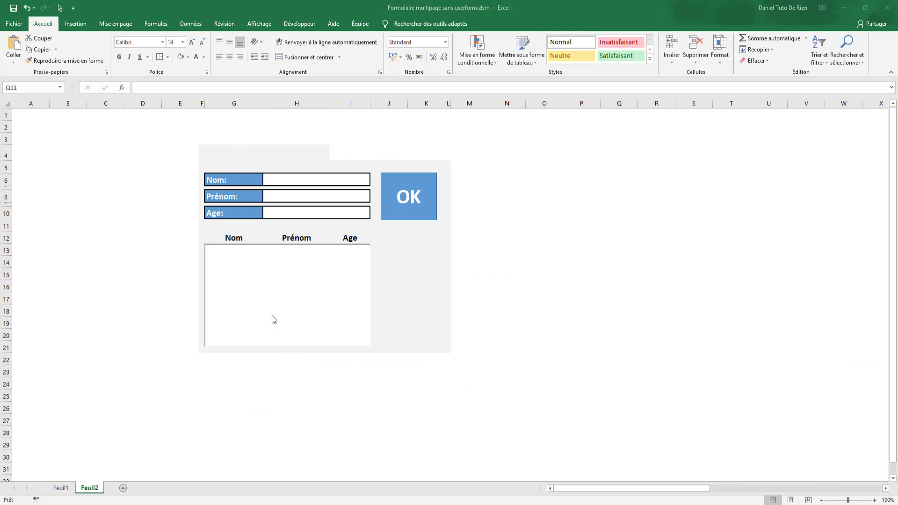
# Draw a rectangle shape covering the whole Nom/Prénom/Age form.
pyautogui.click(76, 24)
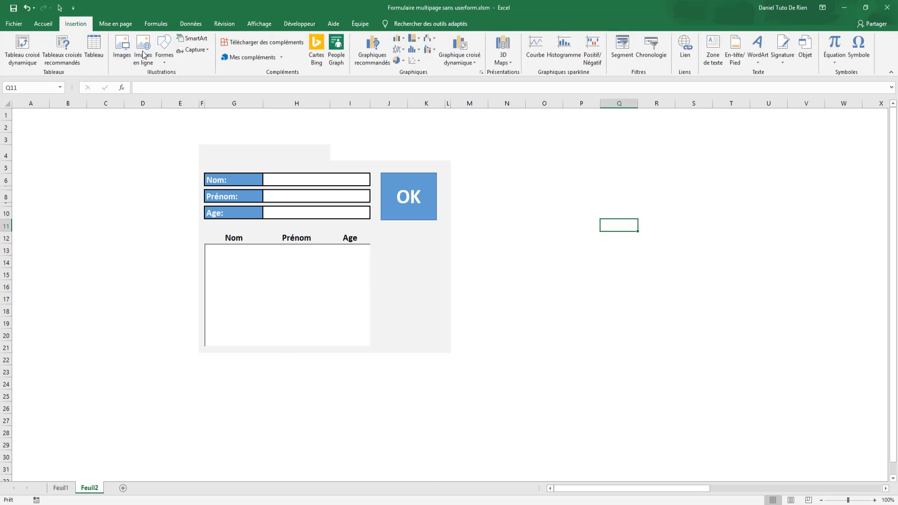
pyautogui.click(164, 51)
pyautogui.click(193, 91)
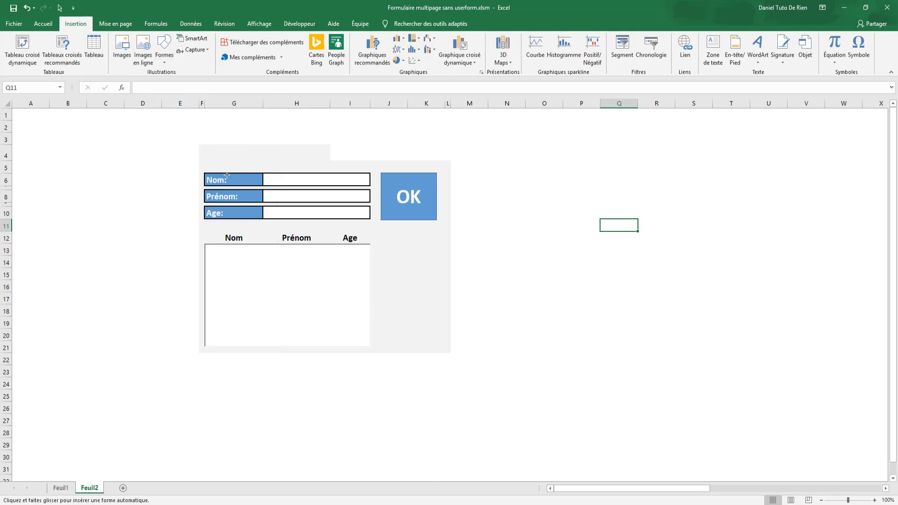
pyautogui.moveTo(199, 164); pyautogui.dragTo(451, 353)
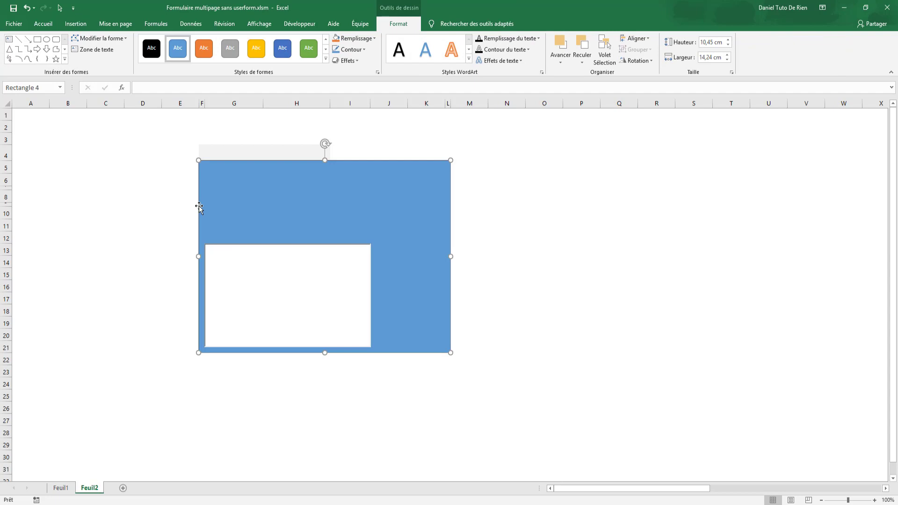
pyautogui.press('alt')
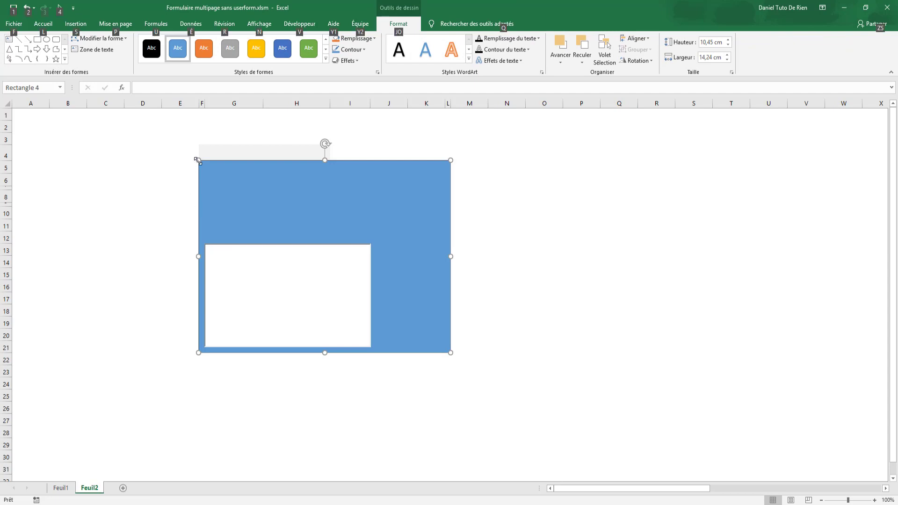
pyautogui.click(488, 374)
pyautogui.click(395, 225)
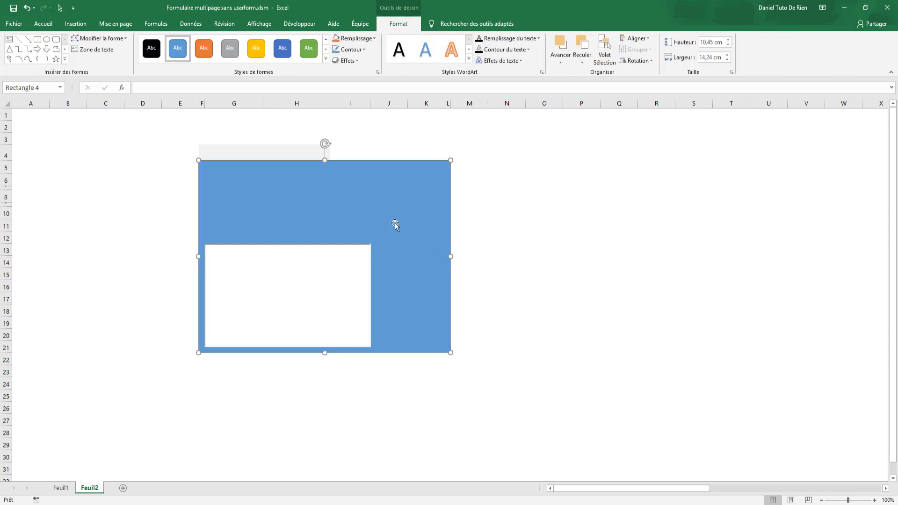
# Give the rectangle no fill and a dark 3 pt outline.
pyautogui.click(369, 38)
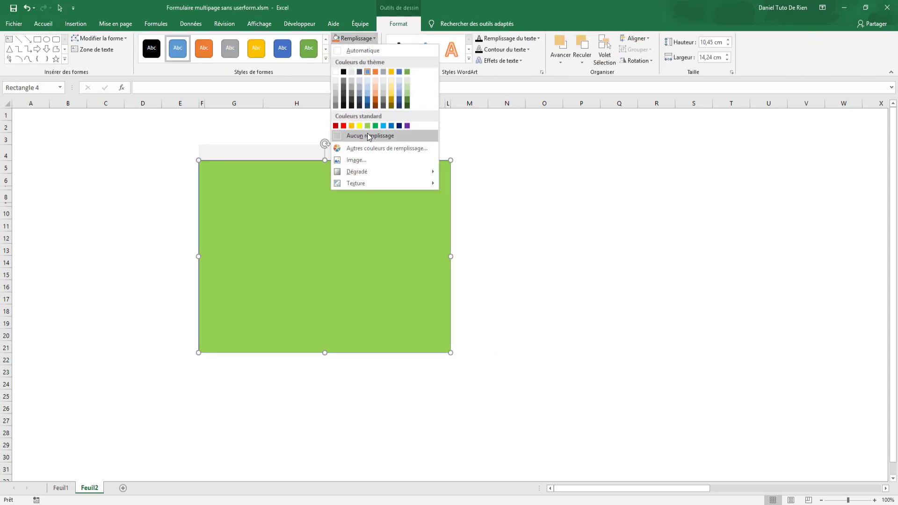
pyautogui.click(368, 136)
pyautogui.click(351, 49)
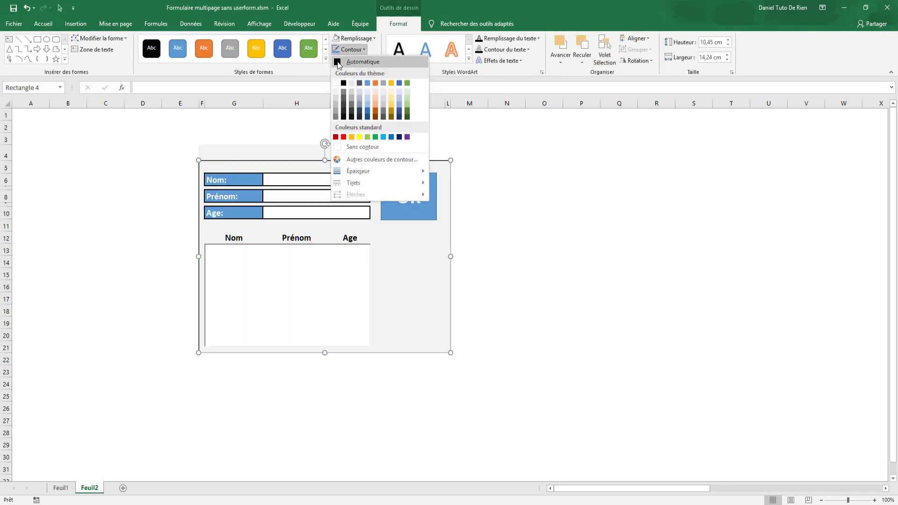
pyautogui.click(353, 63)
pyautogui.click(348, 50)
pyautogui.moveTo(358, 171)
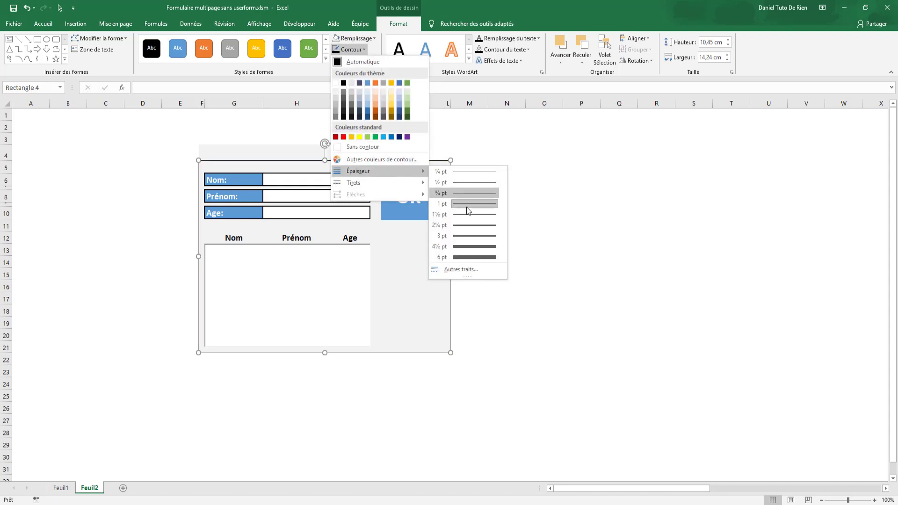
pyautogui.click(467, 237)
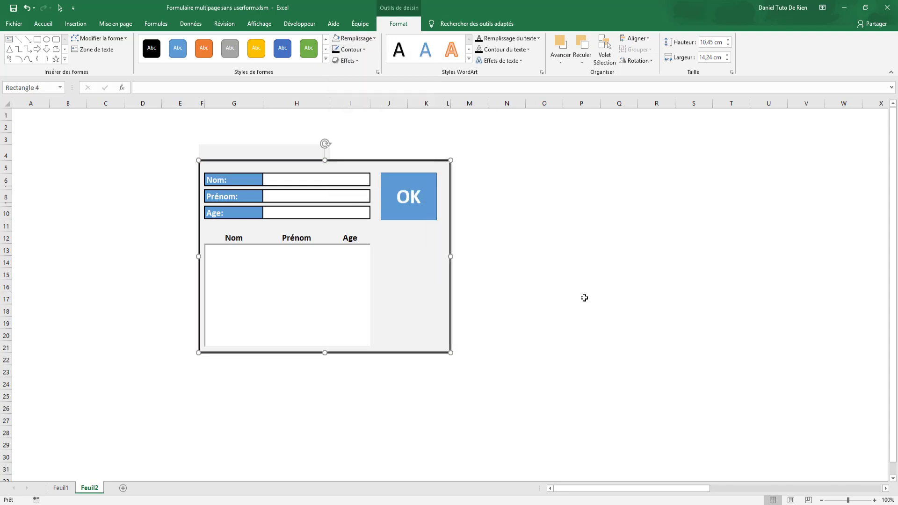
pyautogui.click(583, 298)
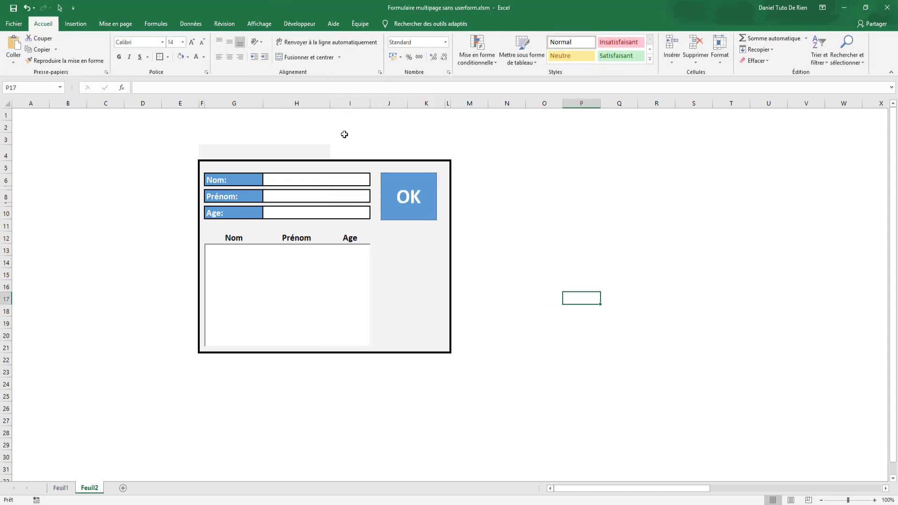
# Set the frame rectangle's properties to 'Ne pas déplacer ou dimensionner avec les cellules'.
pyautogui.click(398, 161)
pyautogui.rightClick(398, 161)
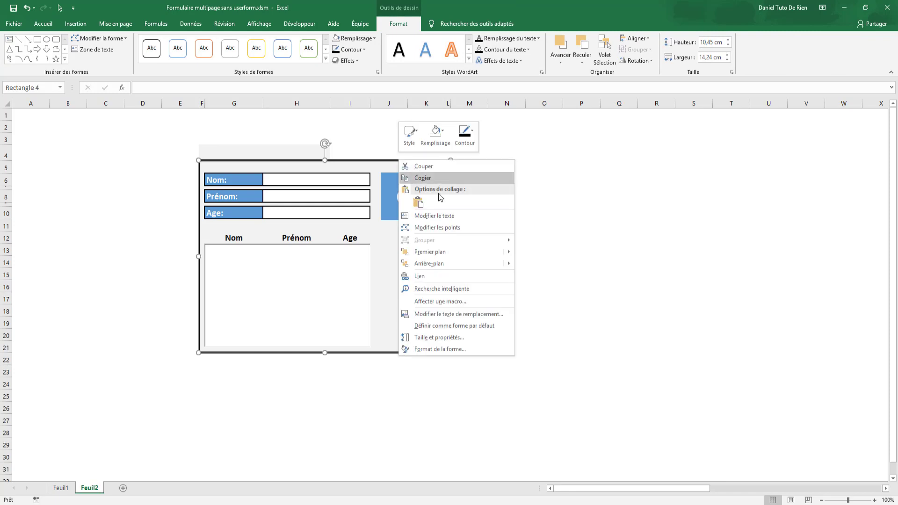
pyautogui.click(440, 349)
pyautogui.click(817, 143)
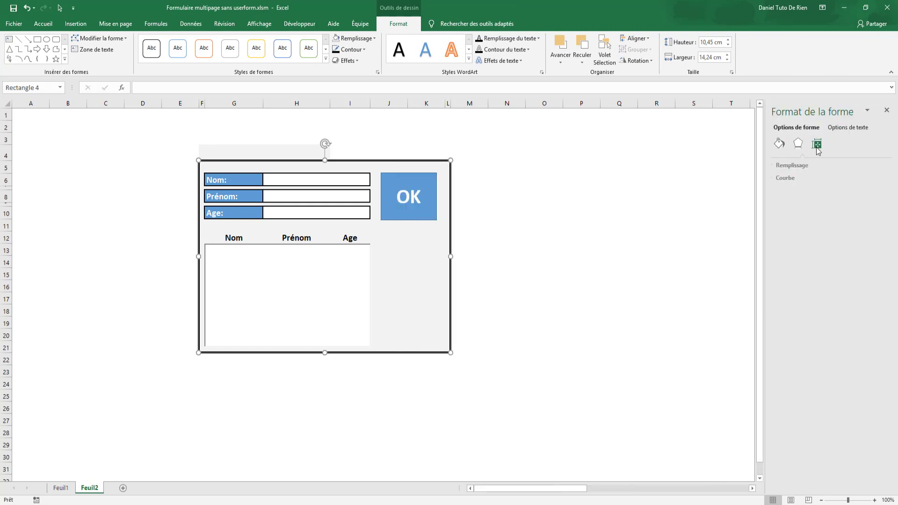
pyautogui.click(796, 178)
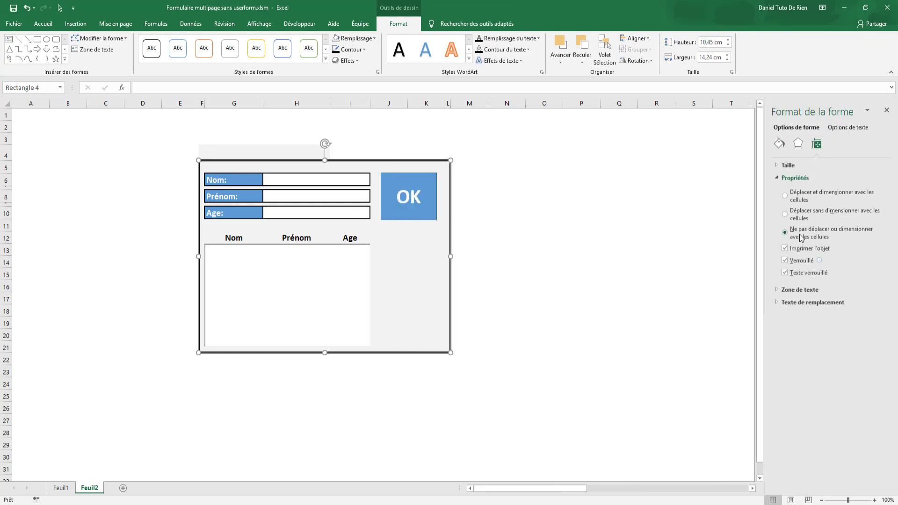
pyautogui.click(589, 324)
pyautogui.click(598, 300)
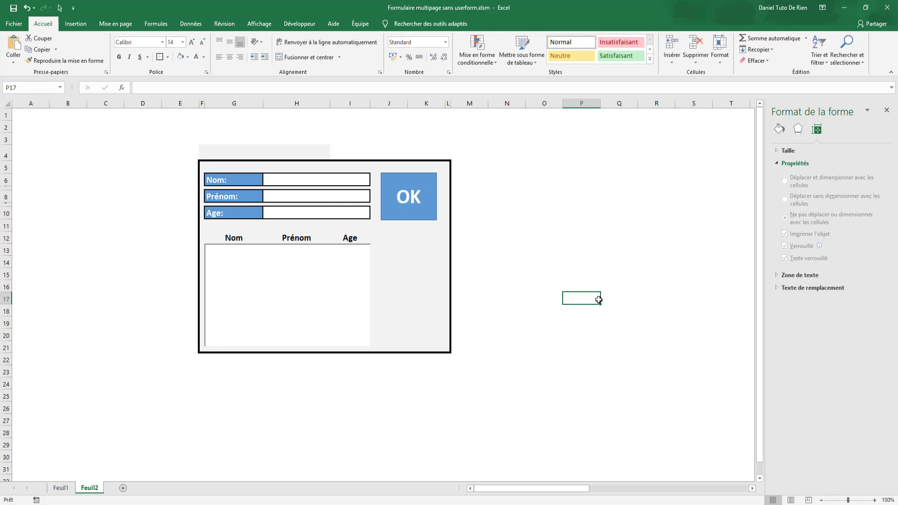
pyautogui.click(887, 110)
# Draw a rectangle for the Client tab and move it above the form's top edge.
pyautogui.click(656, 167)
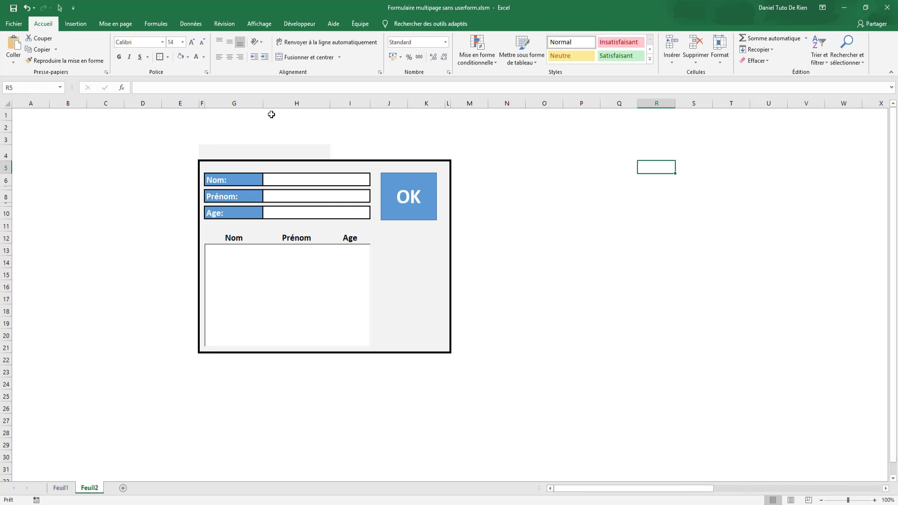
pyautogui.click(76, 24)
pyautogui.click(166, 49)
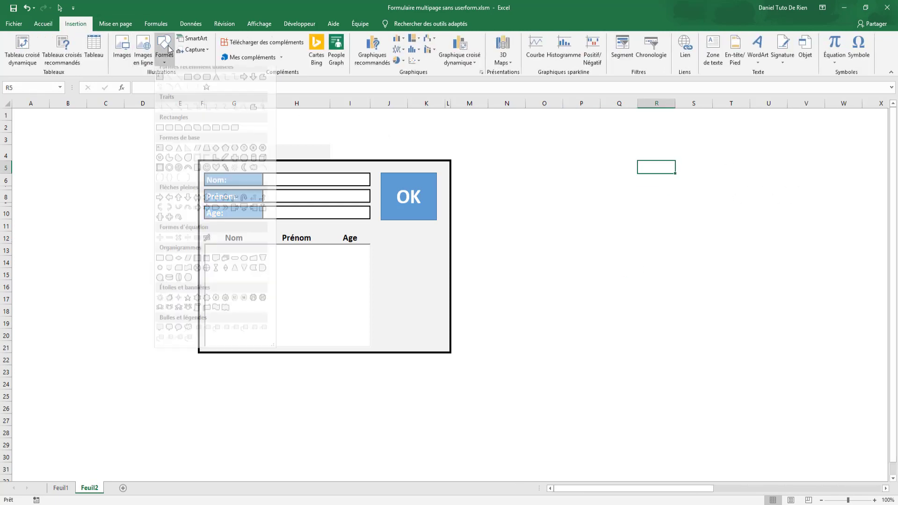
pyautogui.click(187, 83)
pyautogui.moveTo(476, 170)
pyautogui.mouseDown()
pyautogui.moveTo(563, 187)
pyautogui.moveTo(553, 185)
pyautogui.mouseUp()
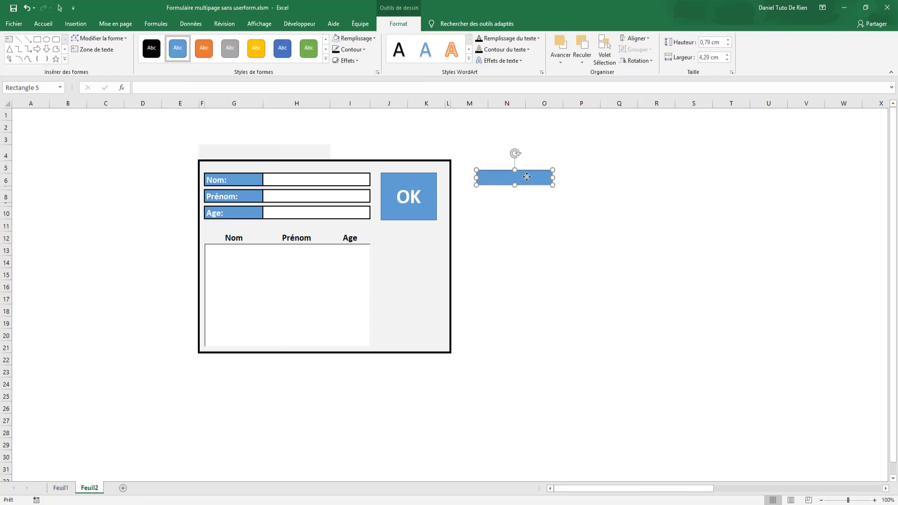
pyautogui.write('Client')
pyautogui.click(645, 214)
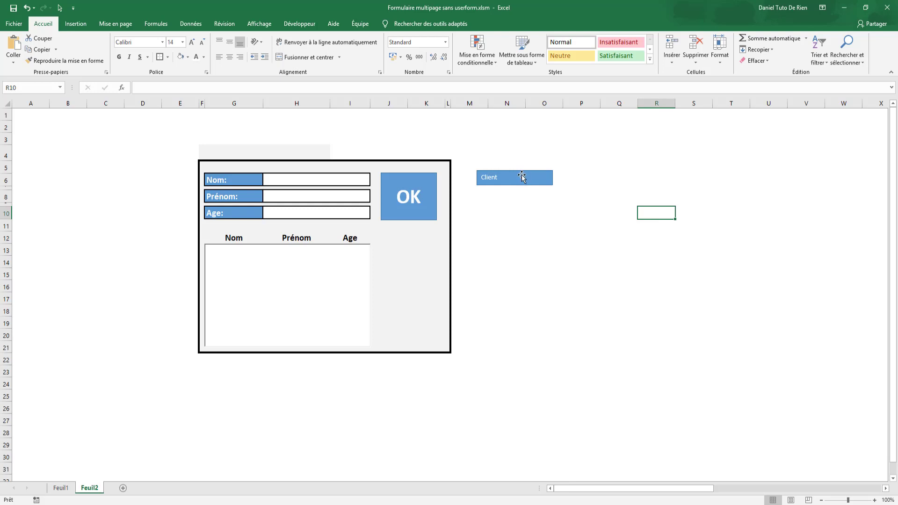
pyautogui.moveTo(519, 177)
pyautogui.mouseDown()
pyautogui.moveTo(245, 147)
pyautogui.moveTo(253, 156)
pyautogui.mouseUp()
pyautogui.click(244, 149)
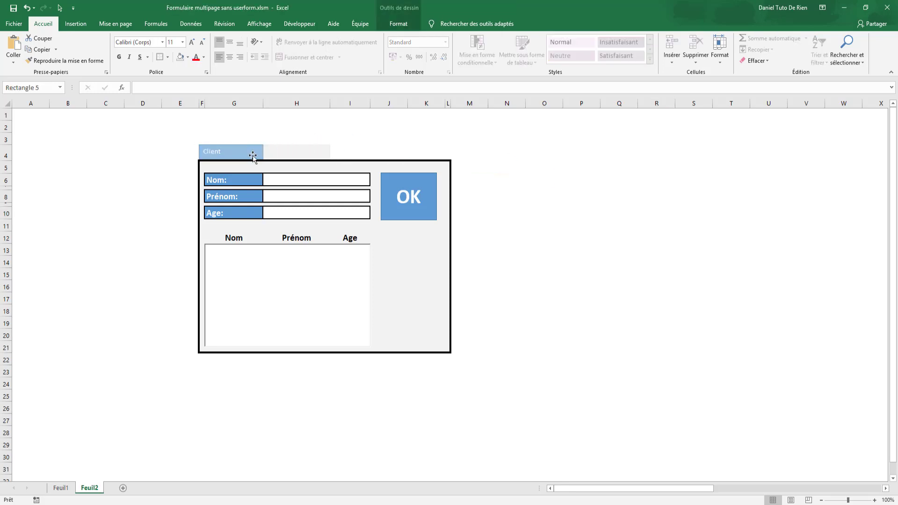
pyautogui.click(510, 167)
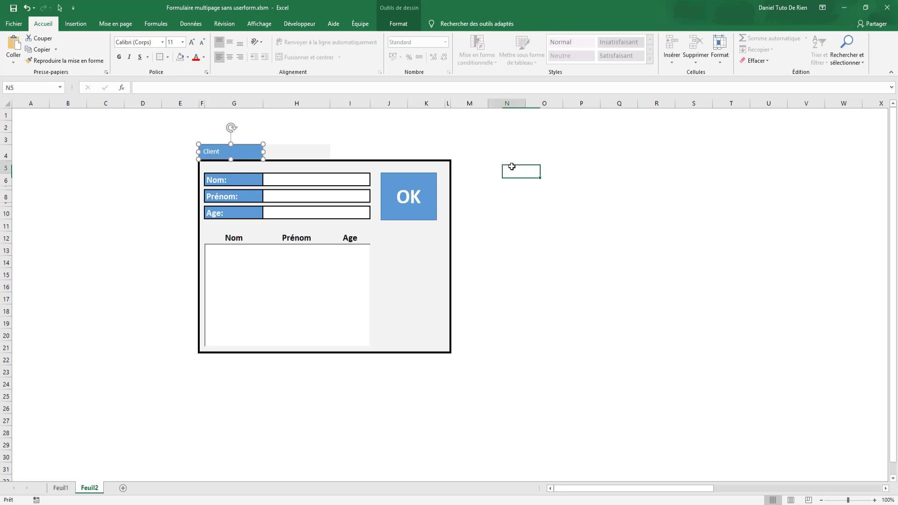
# Set the Client tab shape's width to 3 cm.
pyautogui.click(260, 152)
pyautogui.click(414, 25)
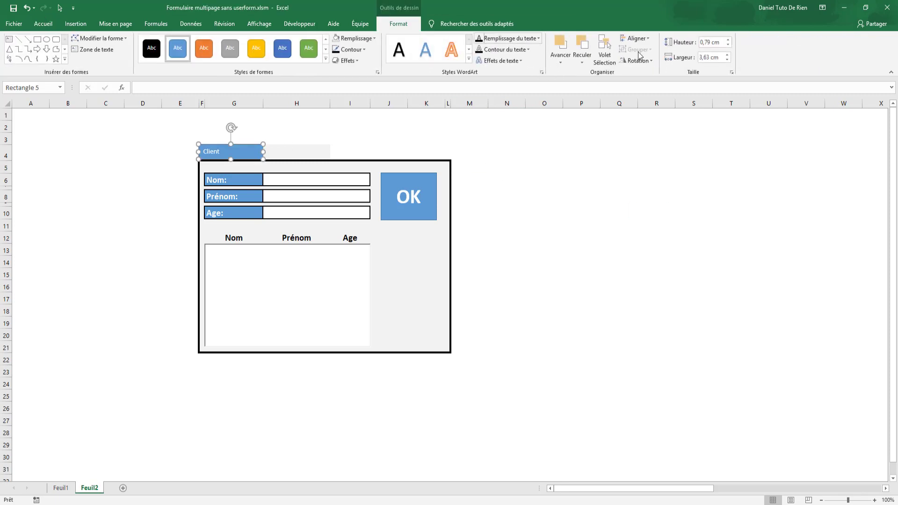
pyautogui.click(711, 57)
pyautogui.write('3')
pyautogui.press('Return')
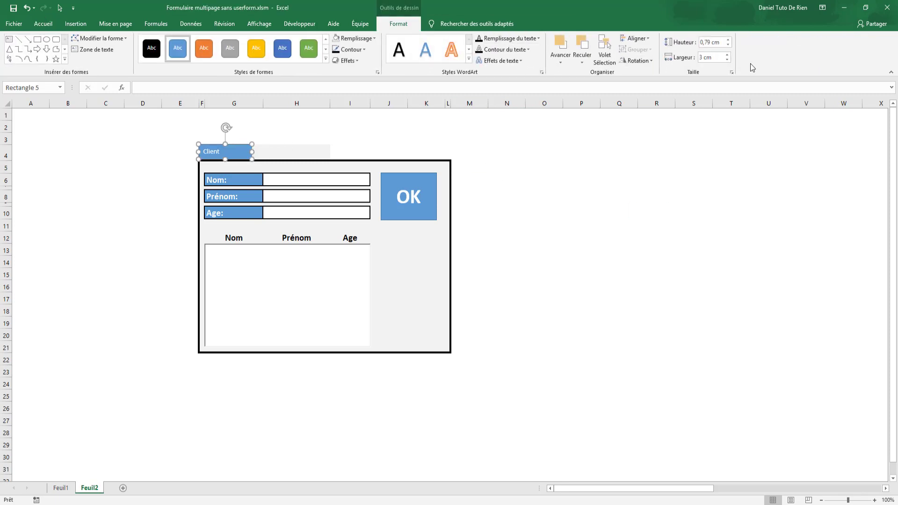
# Copy it as a 'Fournisseur' tab beside Client and widen both tabs to 3,78 cm.
pyautogui.keyDown('ctrl'); pyautogui.moveTo(248, 152); pyautogui.dragTo(562, 196); pyautogui.keyUp('ctrl')
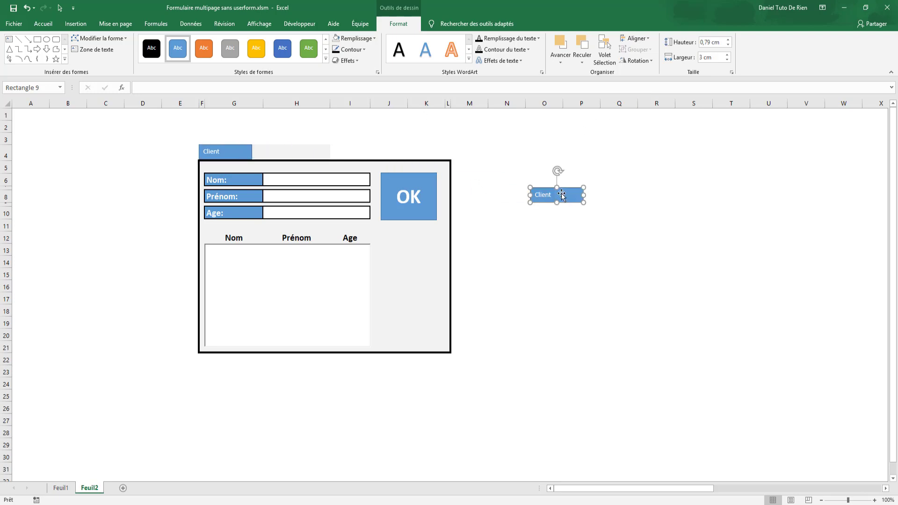
pyautogui.click(563, 195)
pyautogui.click(579, 207)
pyautogui.moveTo(560, 200)
pyautogui.mouseDown()
pyautogui.moveTo(329, 153)
pyautogui.moveTo(306, 157)
pyautogui.mouseUp()
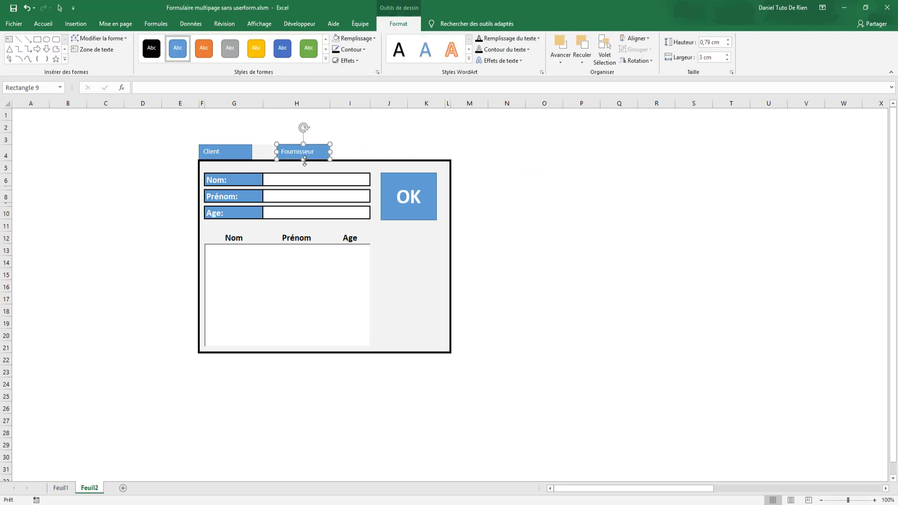
pyautogui.keyDown('ctrl'); pyautogui.click(245, 154); pyautogui.keyUp('ctrl')
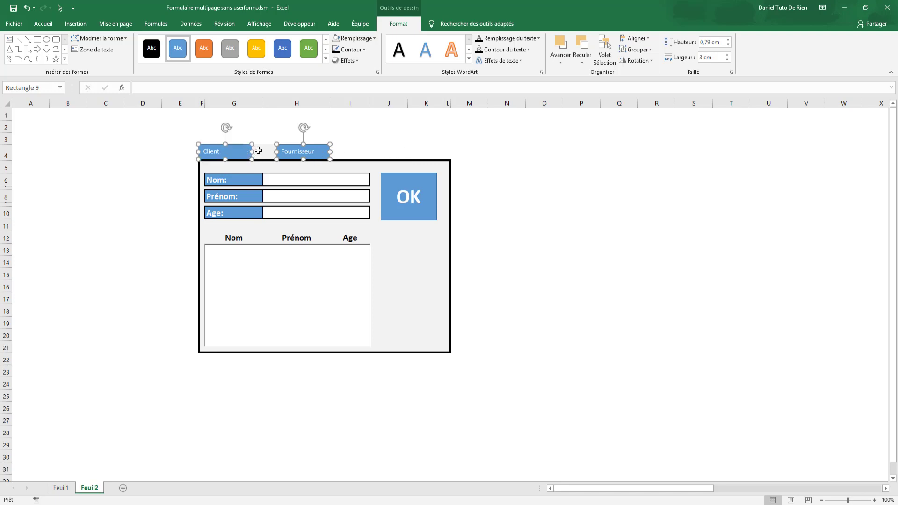
pyautogui.moveTo(252, 151); pyautogui.dragTo(266, 151)
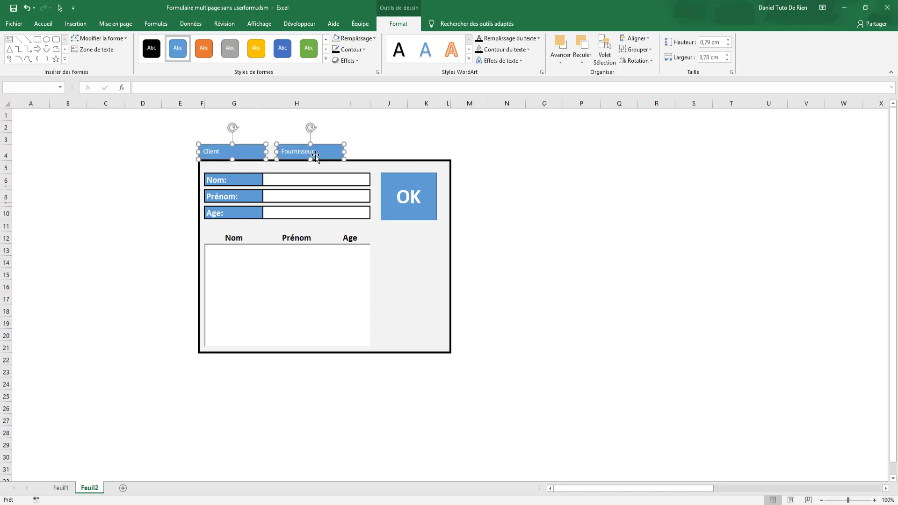
pyautogui.click(336, 143)
pyautogui.click(309, 151)
pyautogui.press('Left')
pyautogui.press('Left')
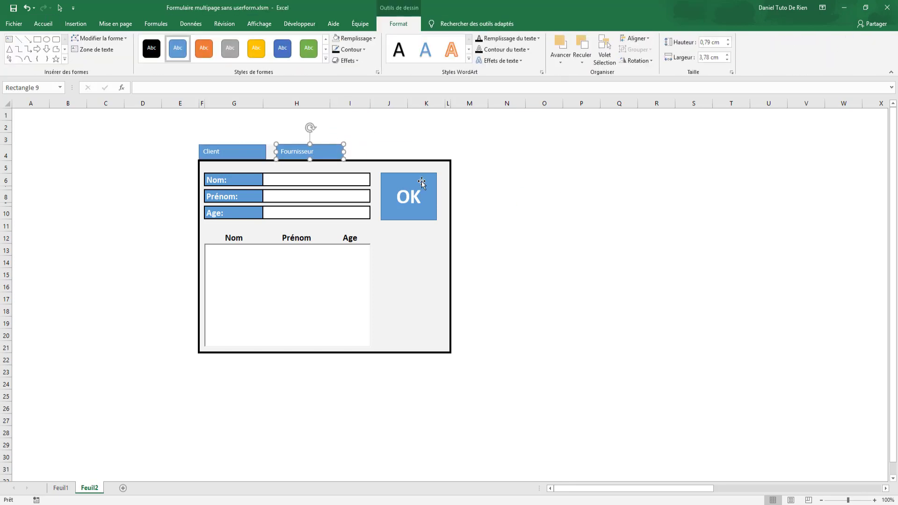
pyautogui.press('Left')
pyautogui.press('Left')
pyautogui.press('Left')
pyautogui.press('Left')
pyautogui.press('Left')
pyautogui.press('Left')
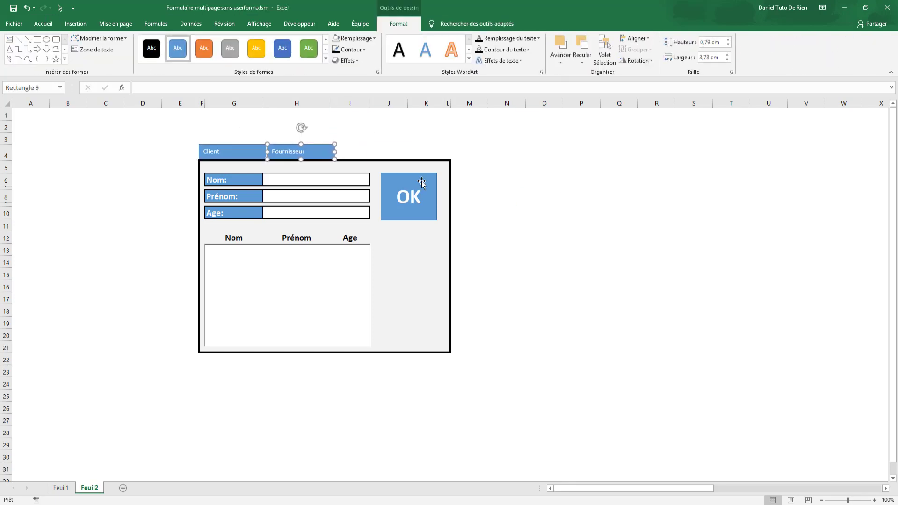
# Give both tabs centred, bold, black labels and remove their blue fill.
pyautogui.click(616, 261)
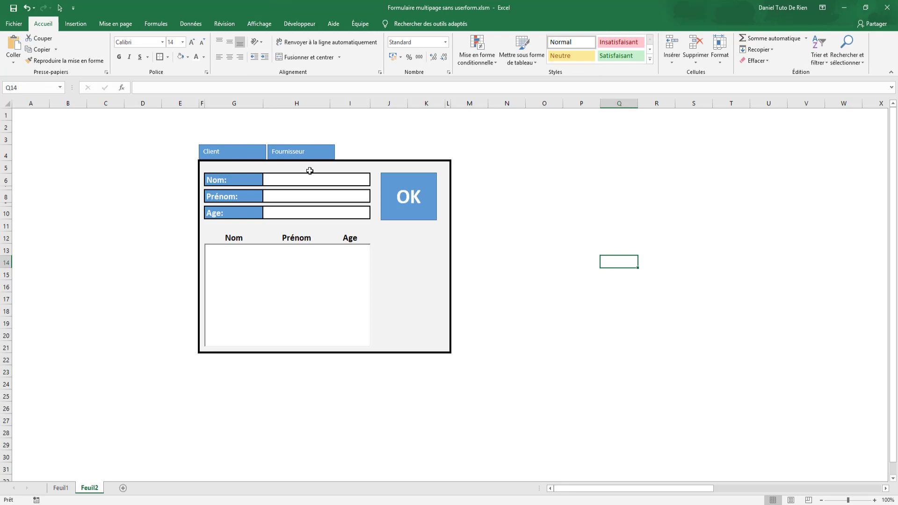
pyautogui.click(250, 152)
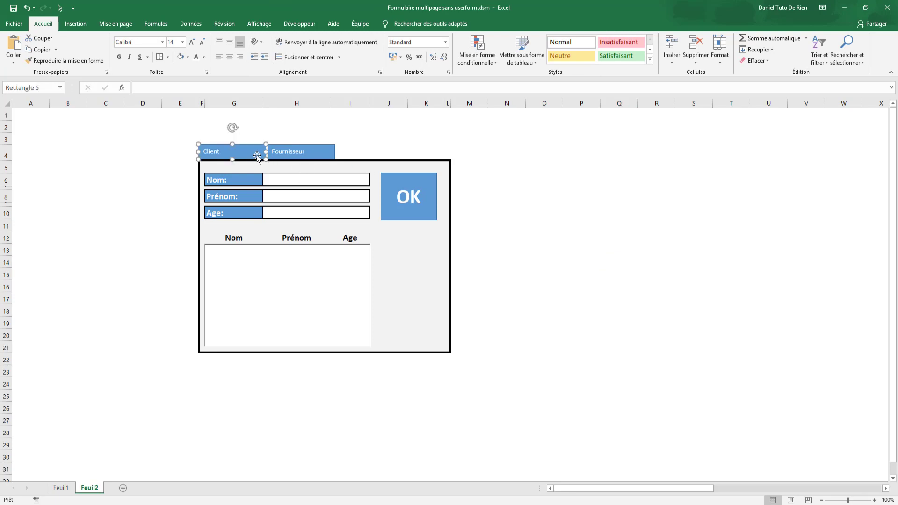
pyautogui.keyDown('ctrl'); pyautogui.click(296, 153); pyautogui.keyUp('ctrl')
pyautogui.click(43, 23)
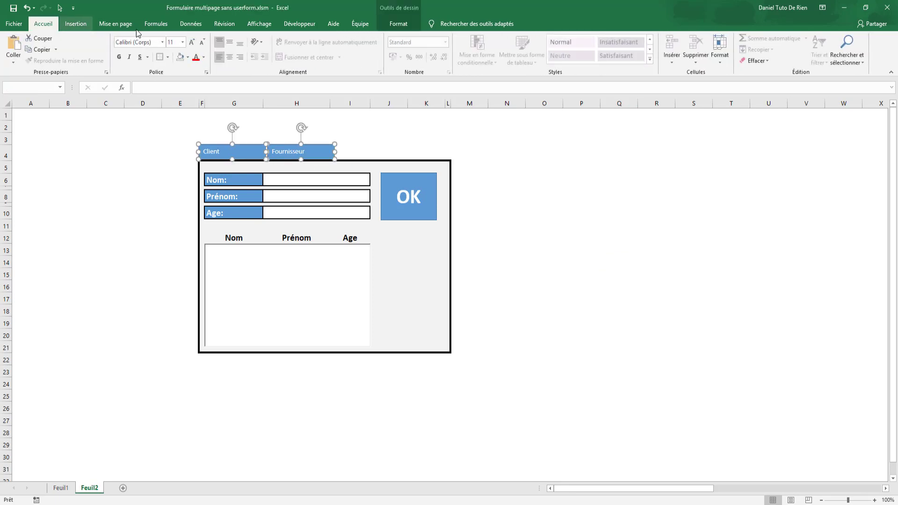
pyautogui.click(229, 57)
pyautogui.hotkey('ctrl', 'g')
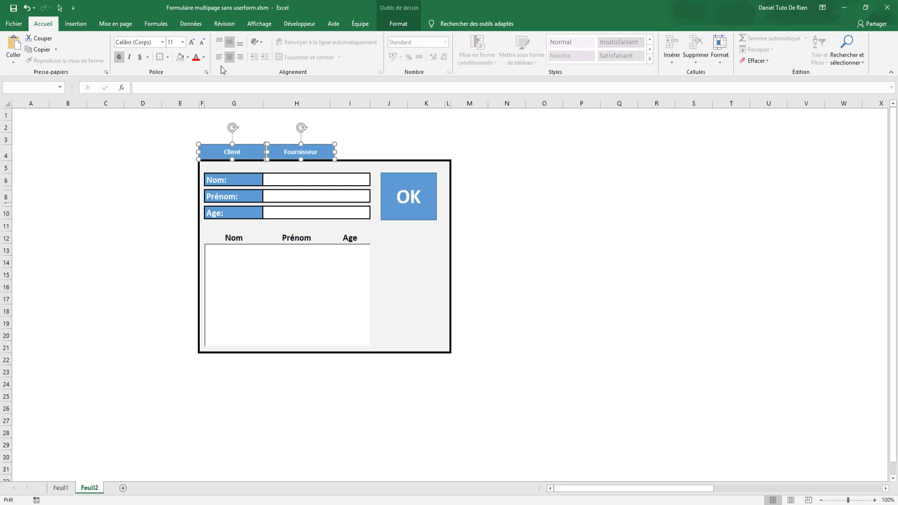
pyautogui.click(188, 57)
pyautogui.click(180, 103)
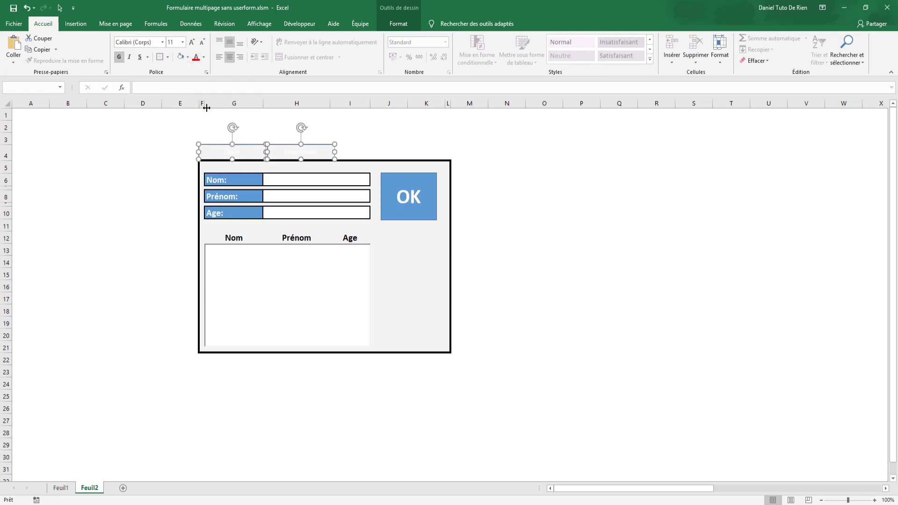
pyautogui.click(204, 57)
pyautogui.click(202, 69)
pyautogui.click(537, 167)
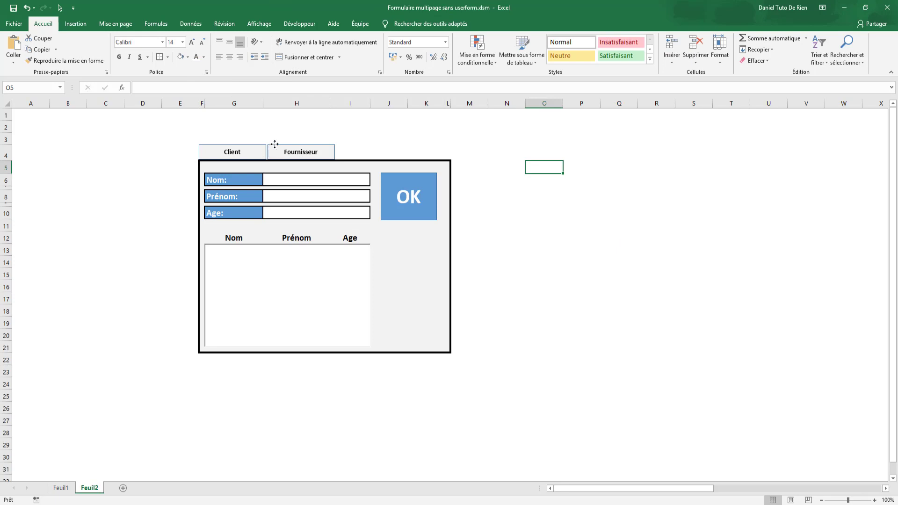
# Give the Client and Fournisseur tabs a 3 pt outline.
pyautogui.click(300, 147)
pyautogui.keyDown('ctrl'); pyautogui.click(253, 147); pyautogui.keyUp('ctrl')
pyautogui.click(407, 25)
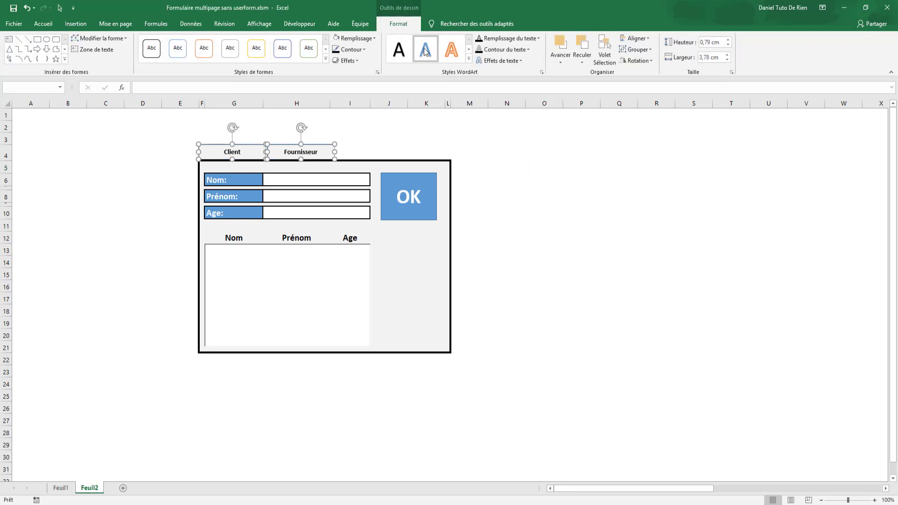
pyautogui.click(349, 49)
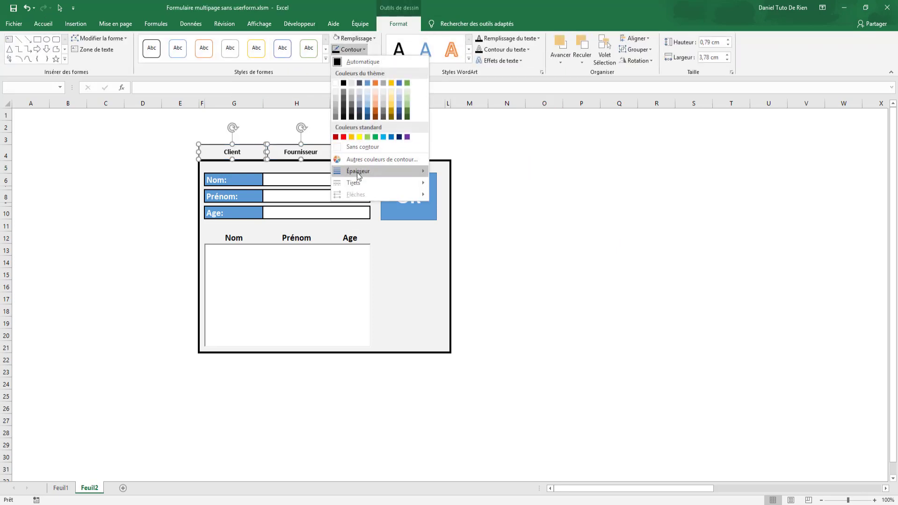
pyautogui.moveTo(357, 172)
pyautogui.click(472, 234)
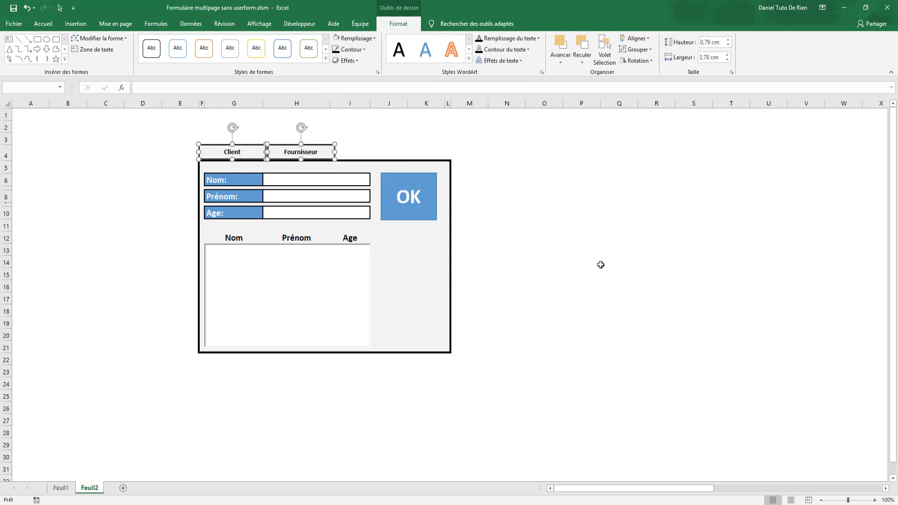
pyautogui.click(603, 262)
# Nudge both tabs down so they sit on the form's top edge.
pyautogui.click(325, 152)
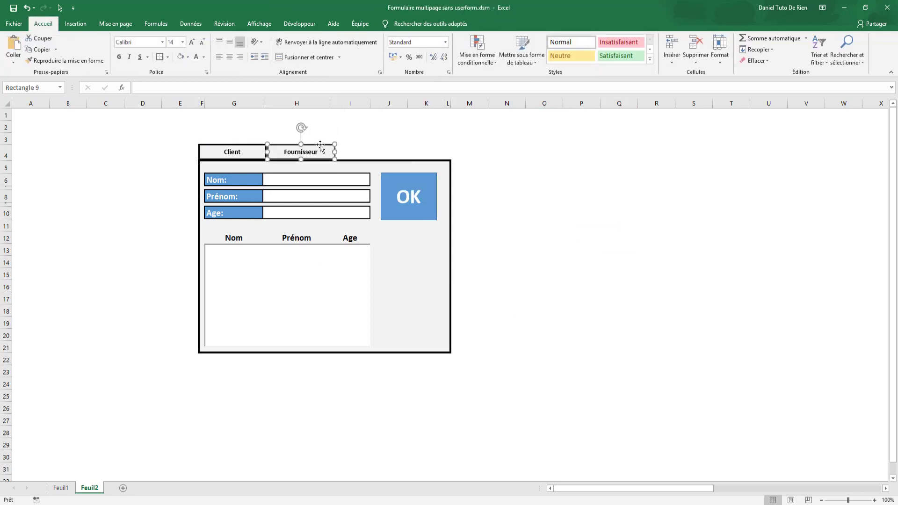
pyautogui.keyDown('shift'); pyautogui.click(232, 152); pyautogui.keyUp('shift')
pyautogui.press('Down')
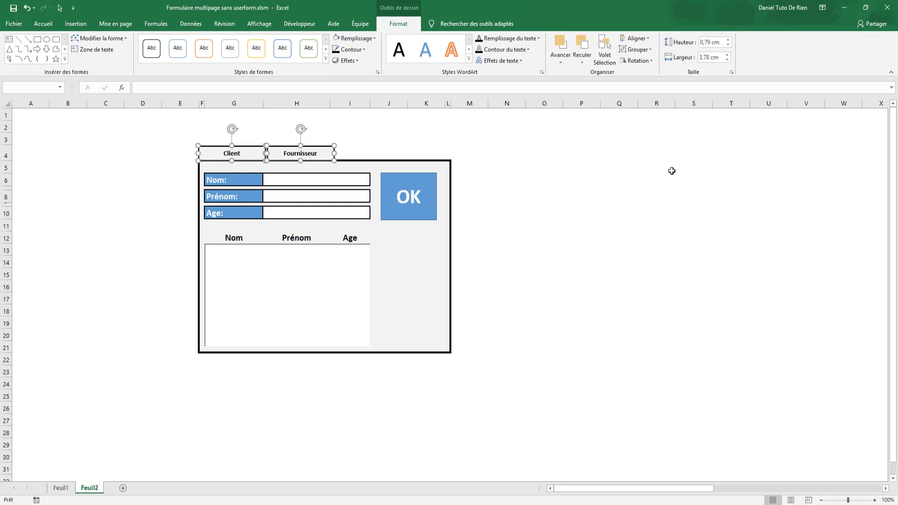
pyautogui.click(672, 170)
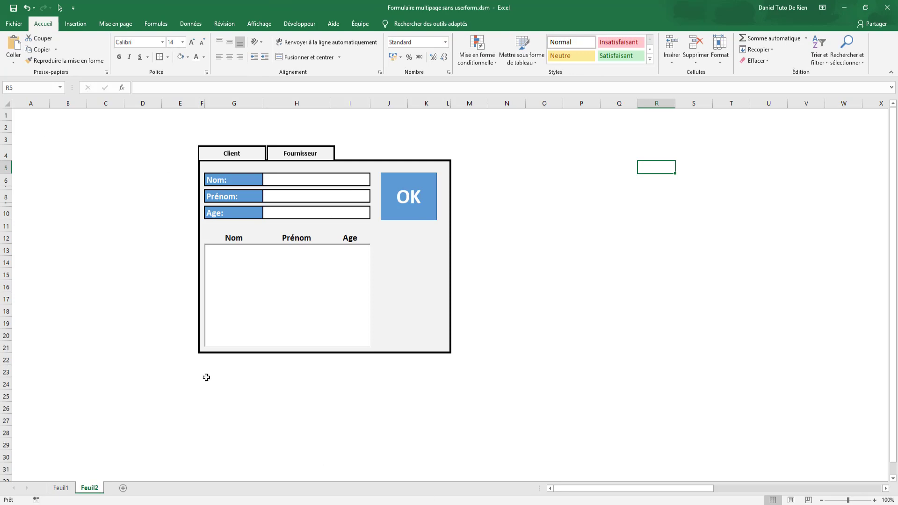
# Set both tabs to 'Ne pas déplacer ou dimensionner avec les cellules' in Format de la forme.
pyautogui.click(538, 225)
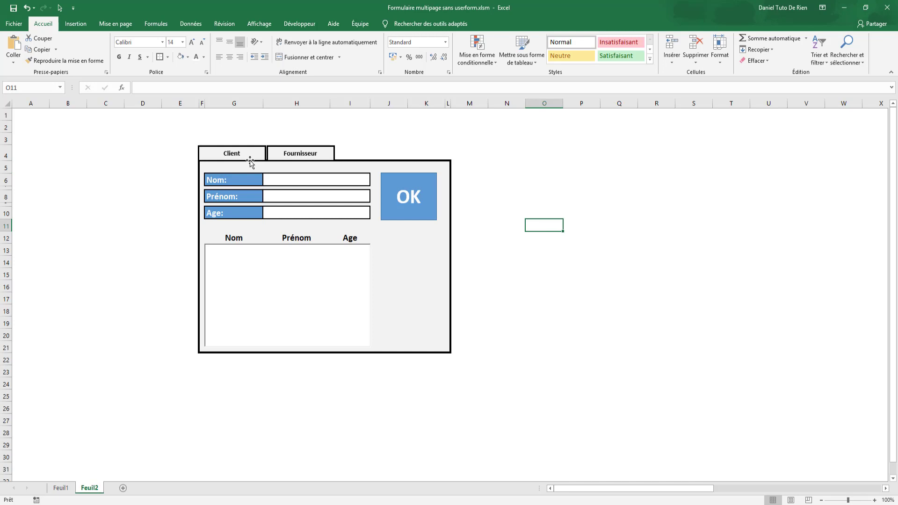
pyautogui.click(252, 155)
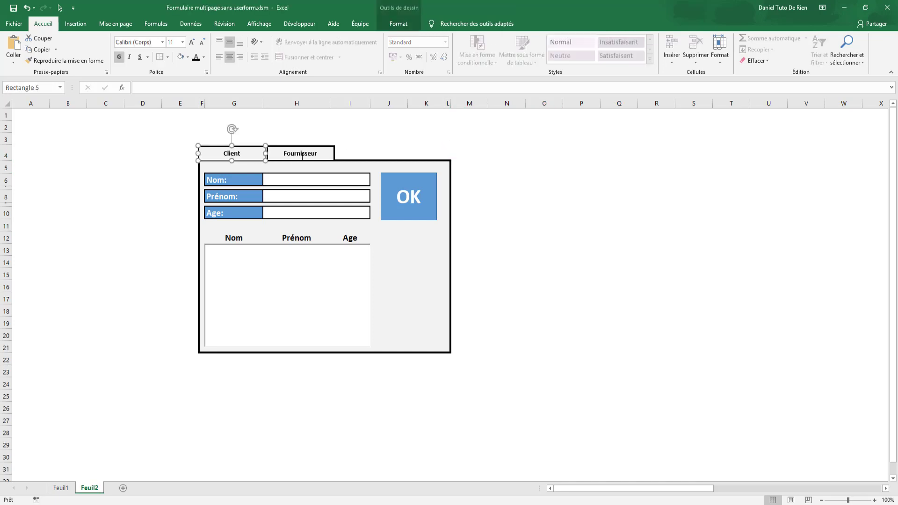
pyautogui.keyDown('shift'); pyautogui.click(313, 151); pyautogui.keyUp('shift')
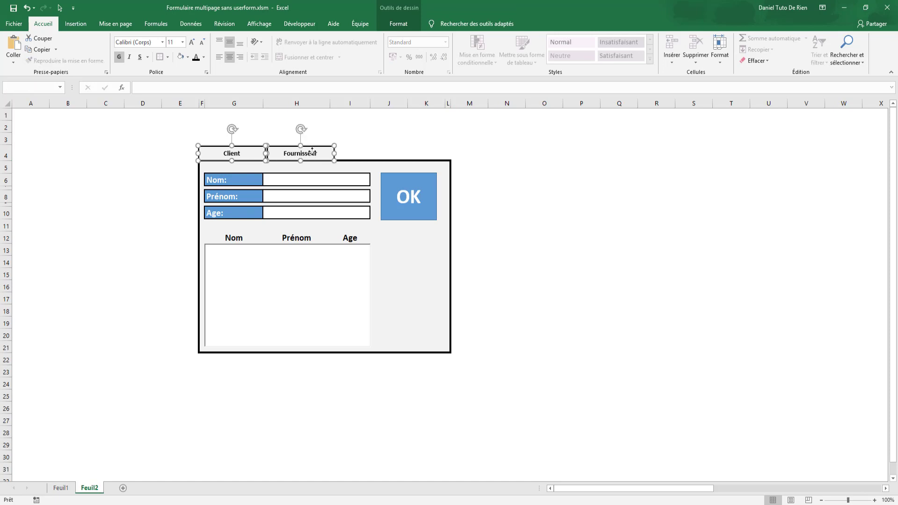
pyautogui.rightClick(313, 151)
pyautogui.press('Escape')
pyautogui.keyDown('shift'); pyautogui.click(234, 150); pyautogui.keyUp('shift')
pyautogui.rightClick(237, 149)
pyautogui.click(287, 289)
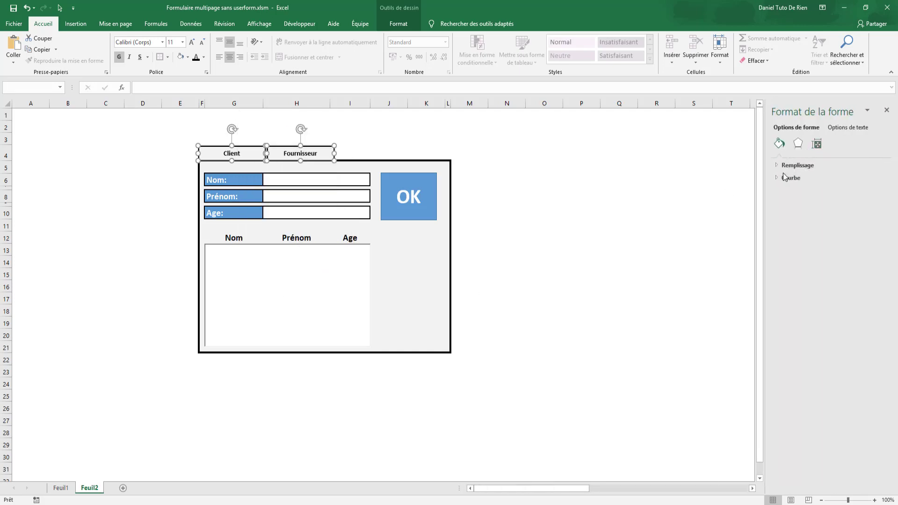
pyautogui.click(816, 144)
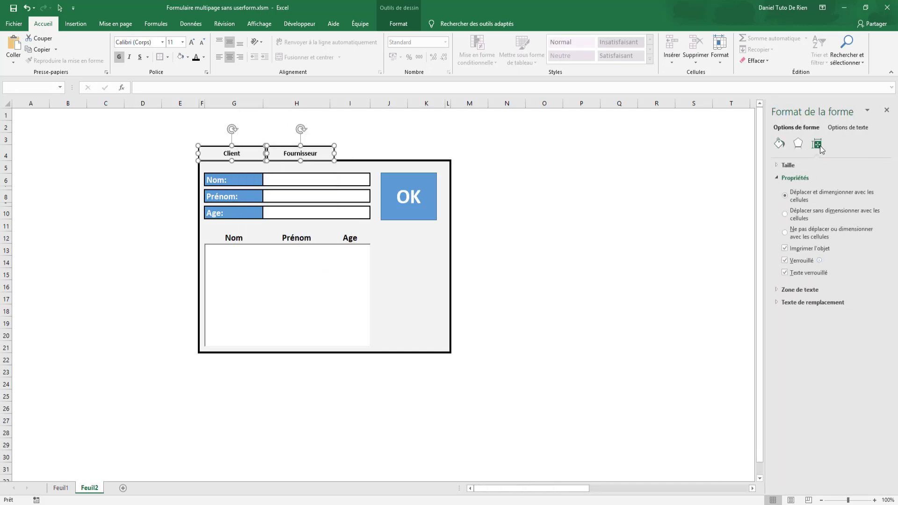
pyautogui.click(800, 233)
pyautogui.click(886, 110)
pyautogui.click(619, 196)
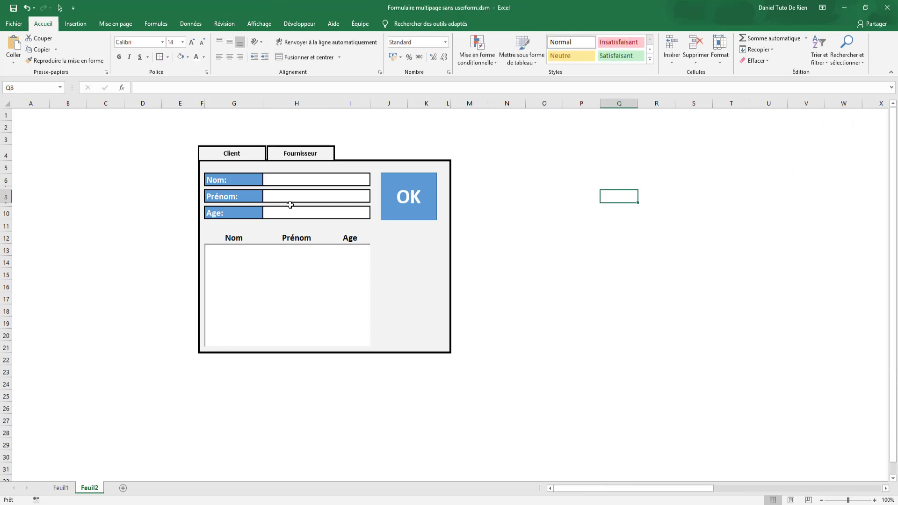
# Assign the Module2.masquer macro to the Client tab shape.
pyautogui.click(248, 154)
pyautogui.rightClick(254, 158)
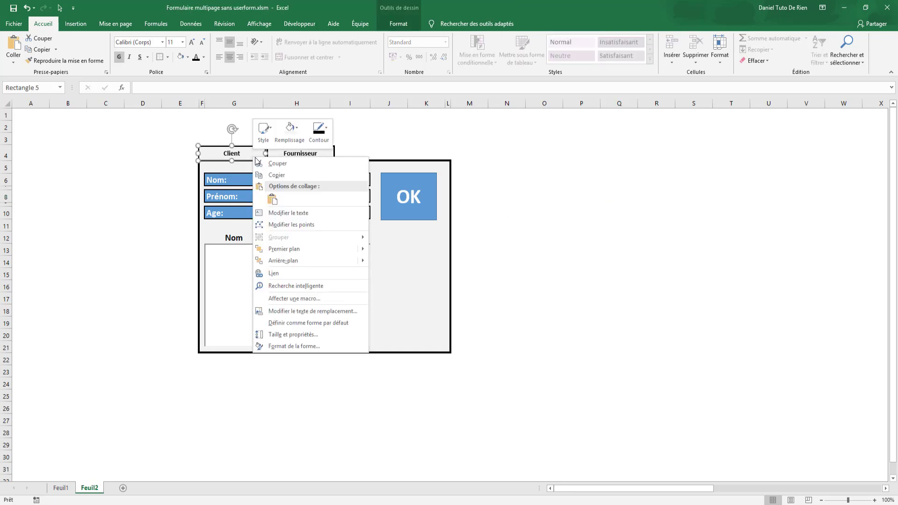
pyautogui.click(330, 299)
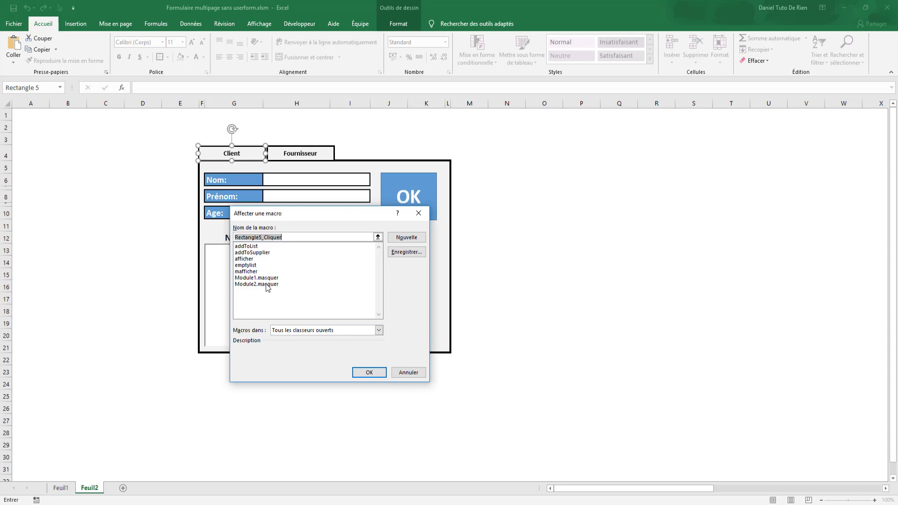
pyautogui.doubleClick(266, 284)
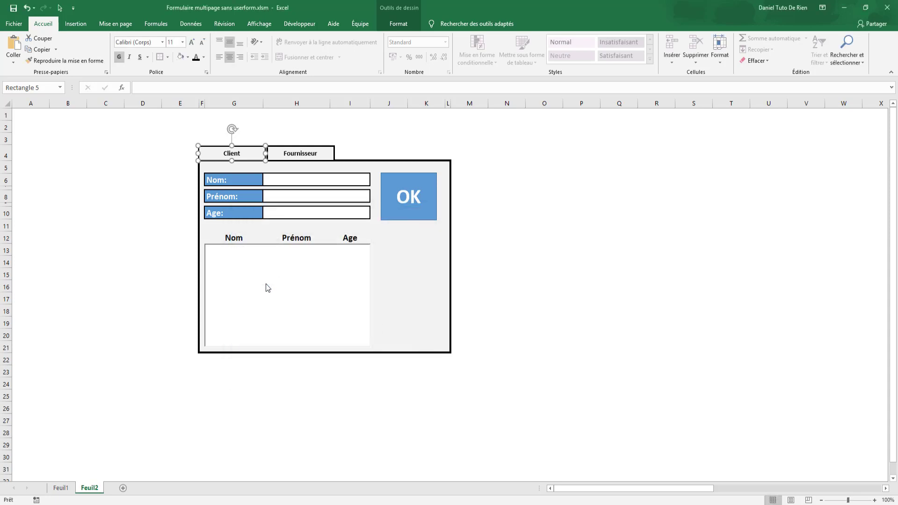
pyautogui.click(543, 286)
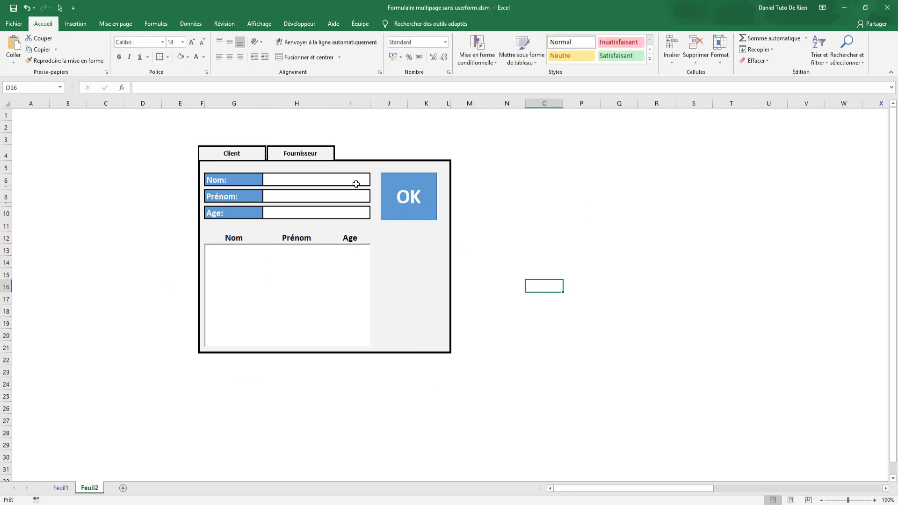
# Open Affecter une macro for Fournisseur, cancel it, and check Module2 in the VBA editor.
pyautogui.rightClick(320, 156)
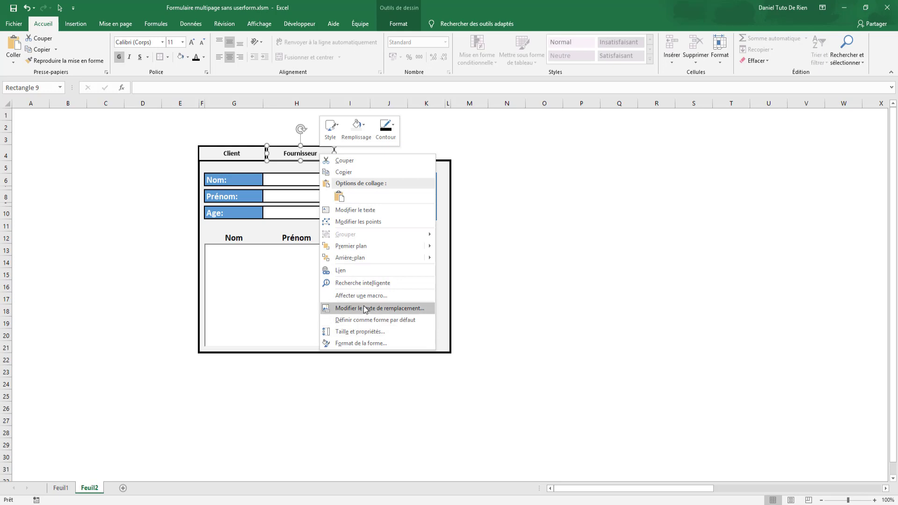
pyautogui.click(366, 295)
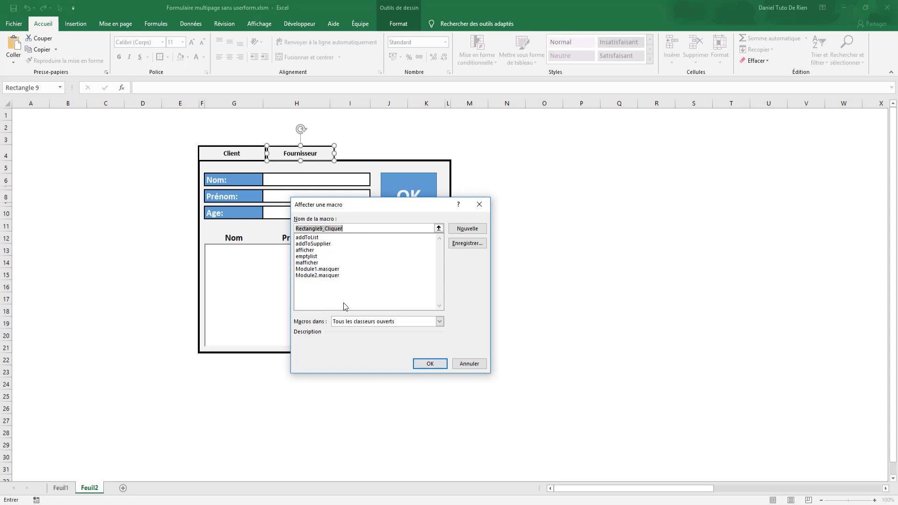
pyautogui.click(470, 364)
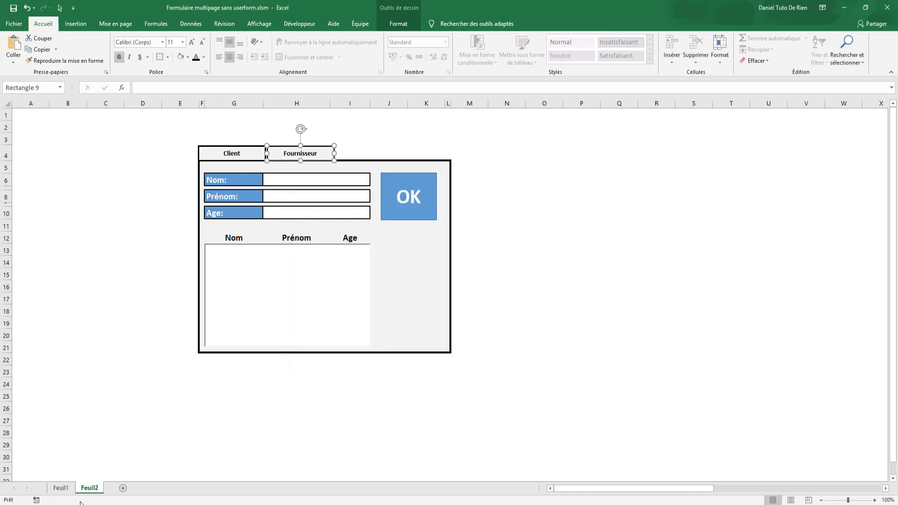
pyautogui.click(211, 467)
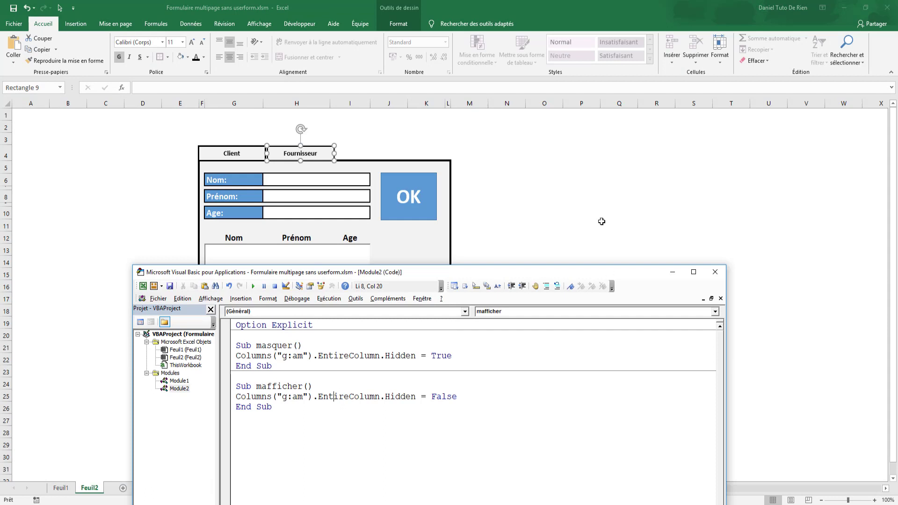
pyautogui.click(544, 168)
# Assign the mafficher macro to the Fournisseur tab shape.
pyautogui.rightClick(326, 152)
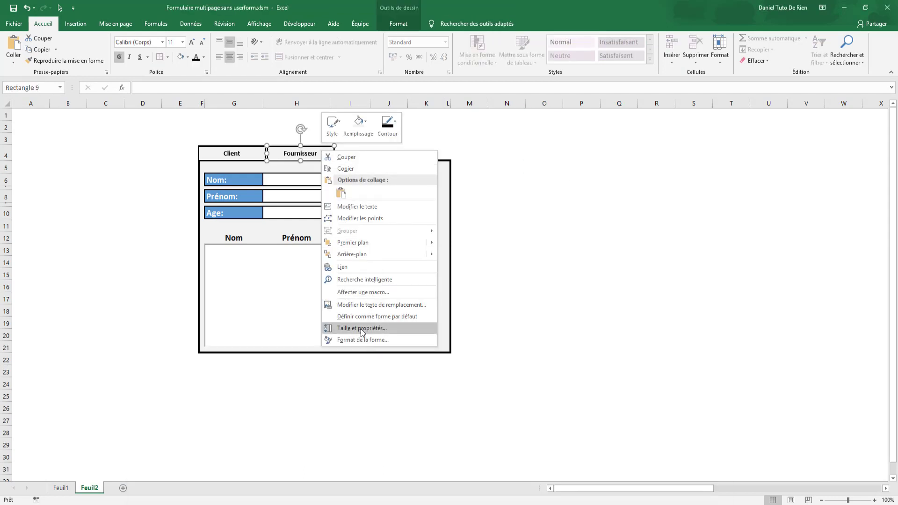
pyautogui.click(363, 292)
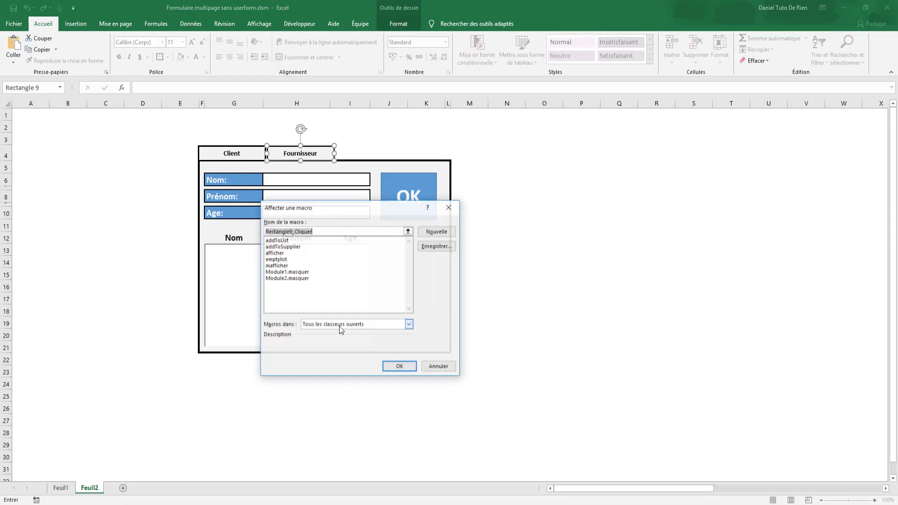
pyautogui.doubleClick(281, 266)
pyautogui.click(572, 289)
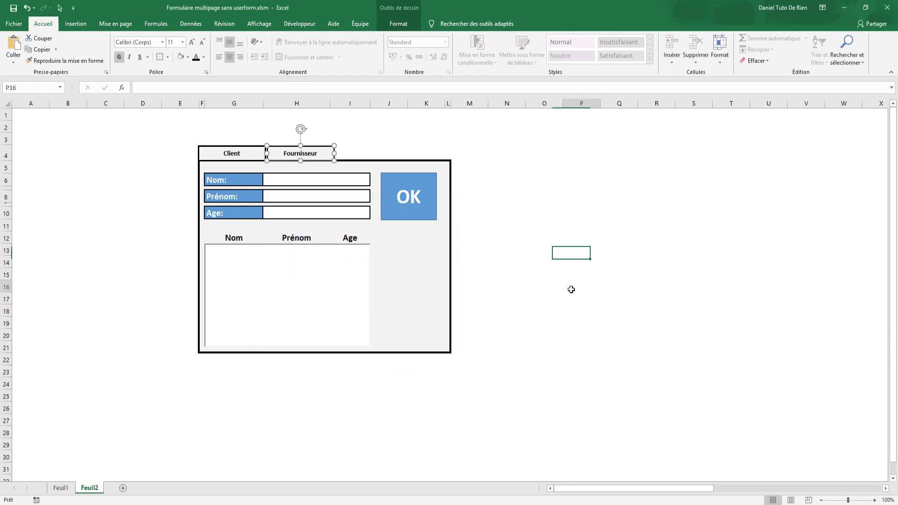
pyautogui.click(517, 205)
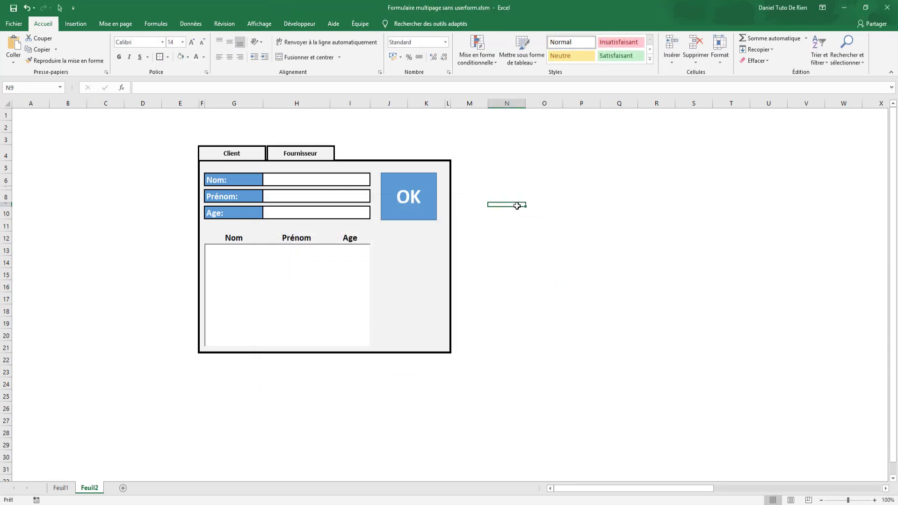
# Test the tabs, then assign Module1.masquer to the Client tab shape.
pyautogui.click(227, 158)
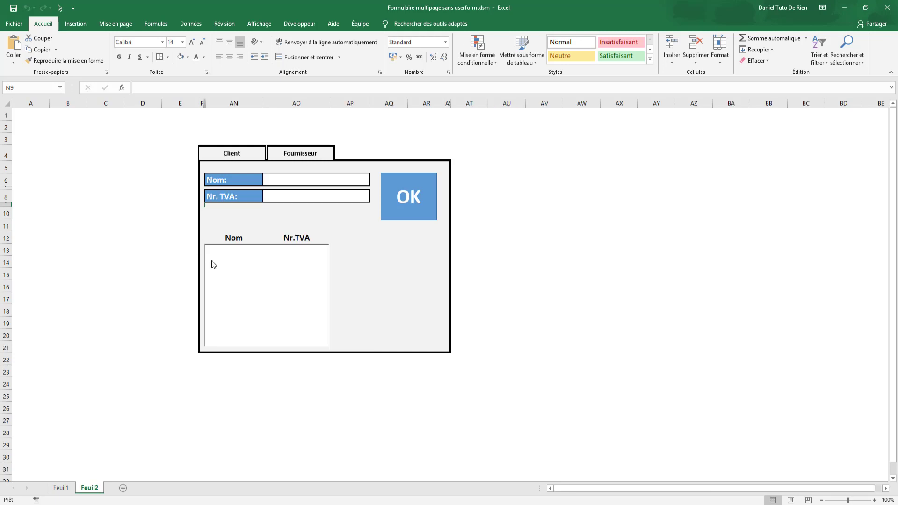
pyautogui.click(299, 159)
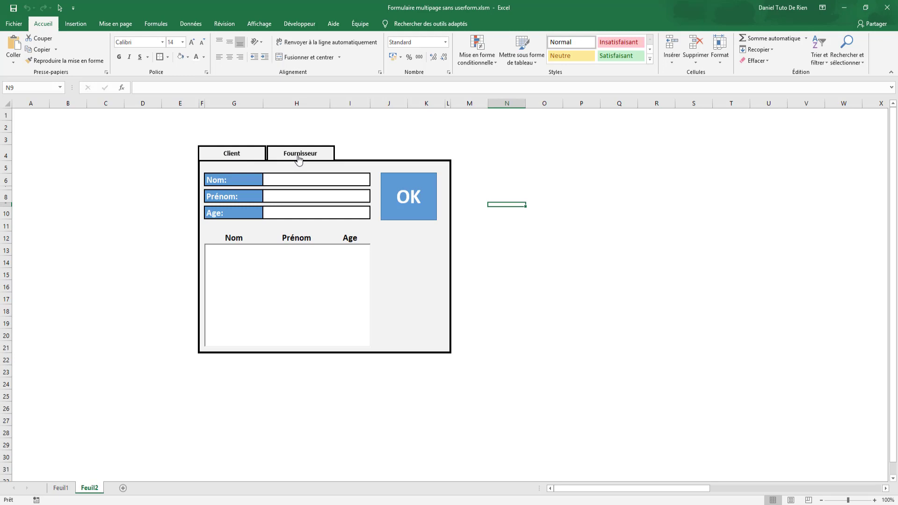
pyautogui.click(245, 159)
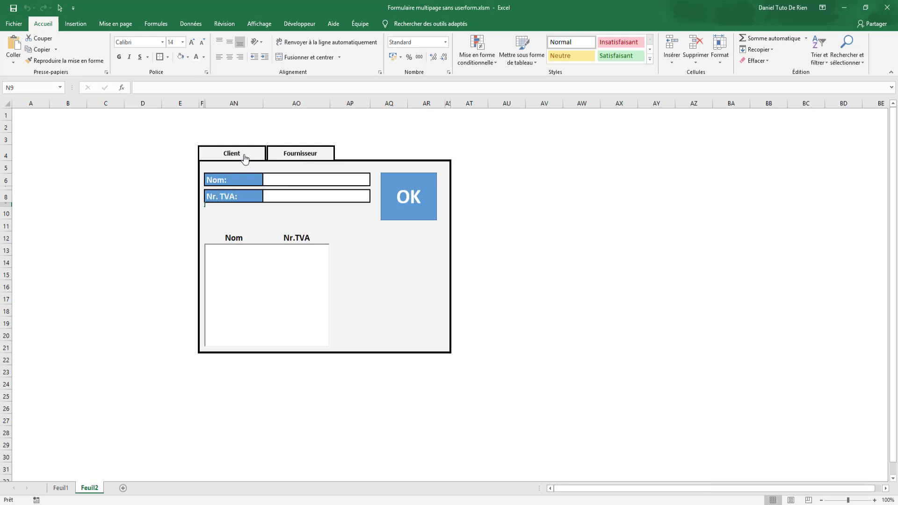
pyautogui.rightClick(244, 159)
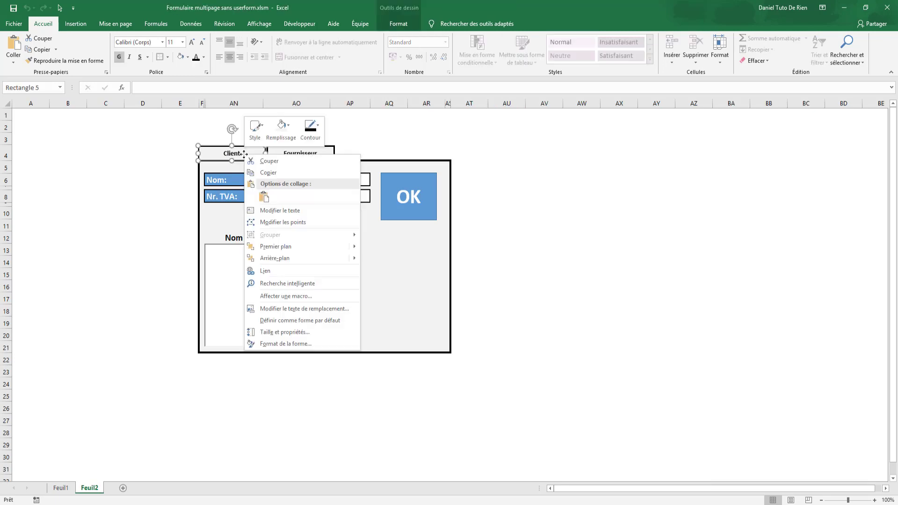
pyautogui.click(286, 296)
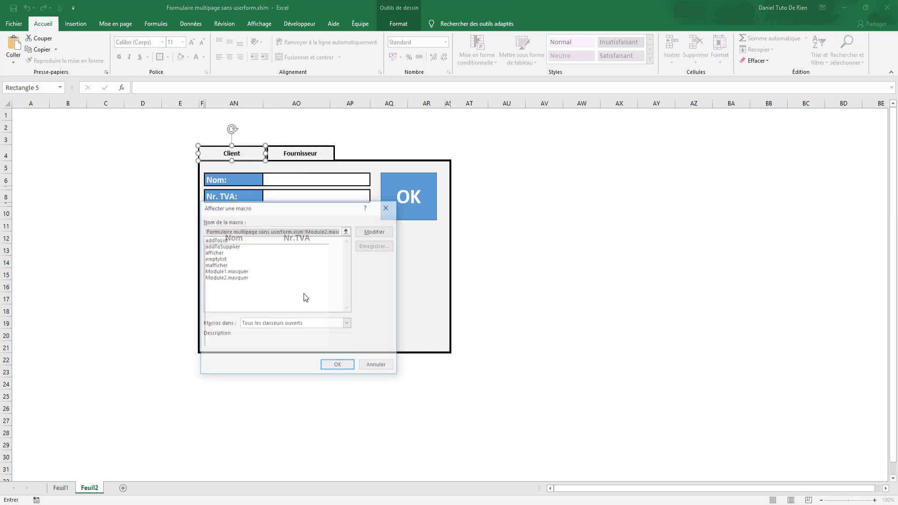
pyautogui.doubleClick(222, 271)
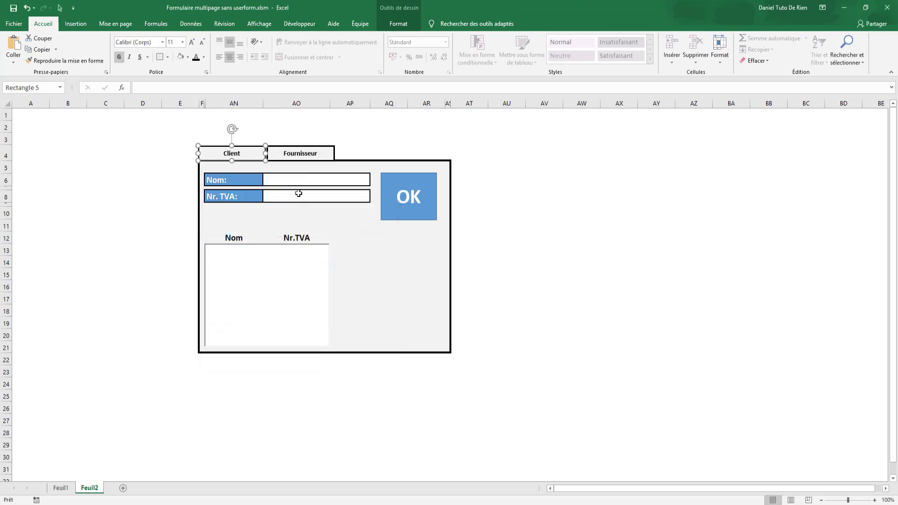
# Assign Module2.masquer to the Fournisseur tab, then click Client to show the client form.
pyautogui.rightClick(304, 156)
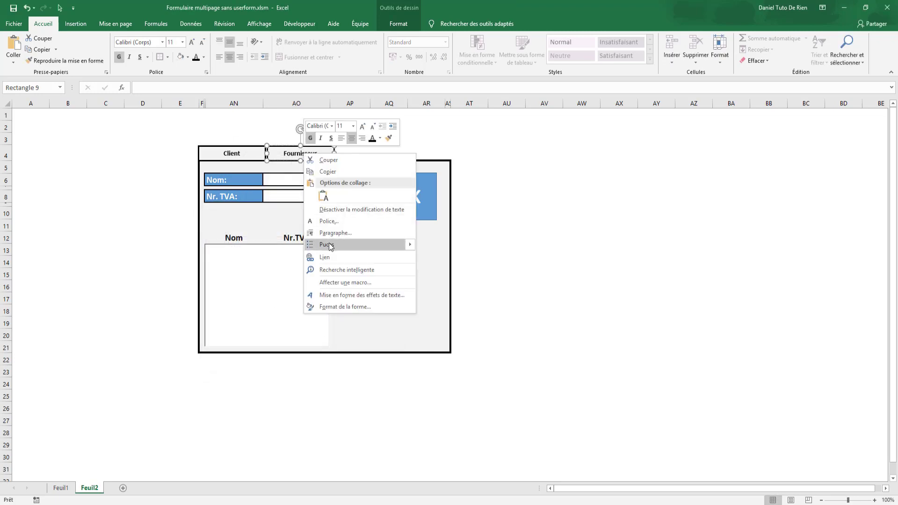
pyautogui.click(325, 282)
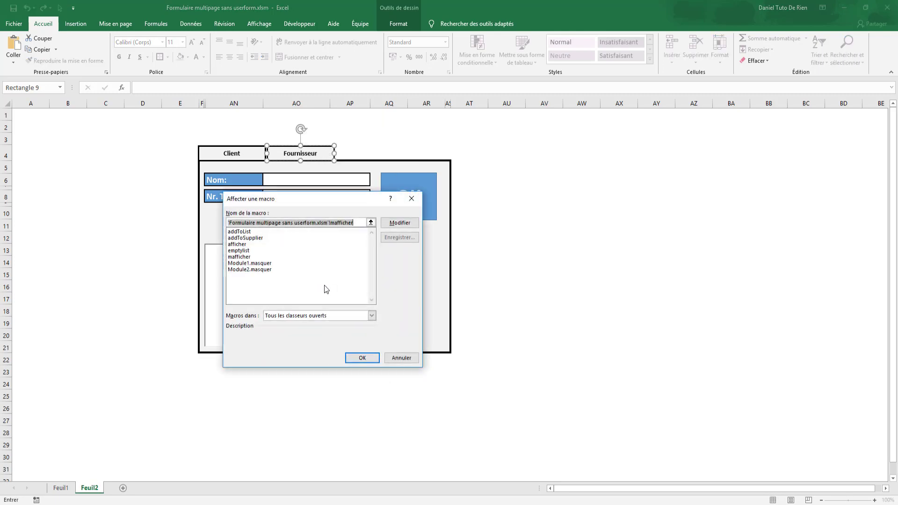
pyautogui.doubleClick(259, 269)
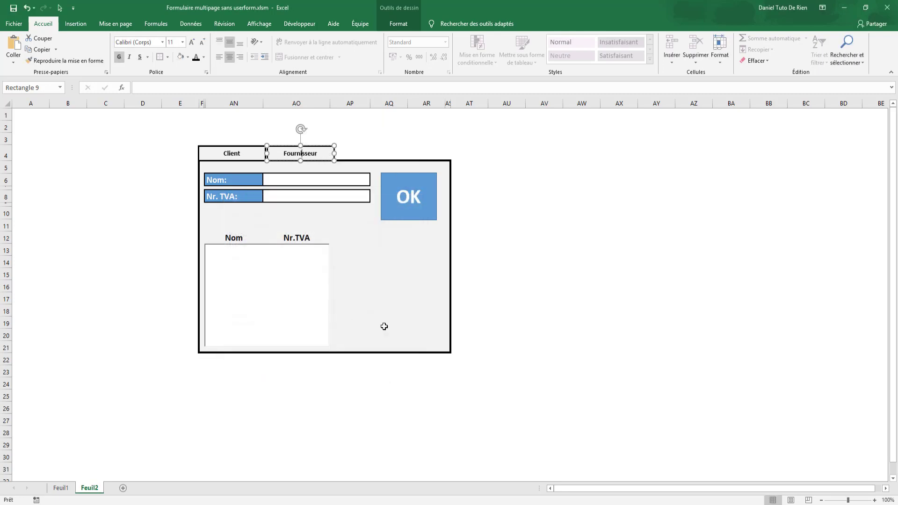
pyautogui.click(573, 312)
pyautogui.click(254, 156)
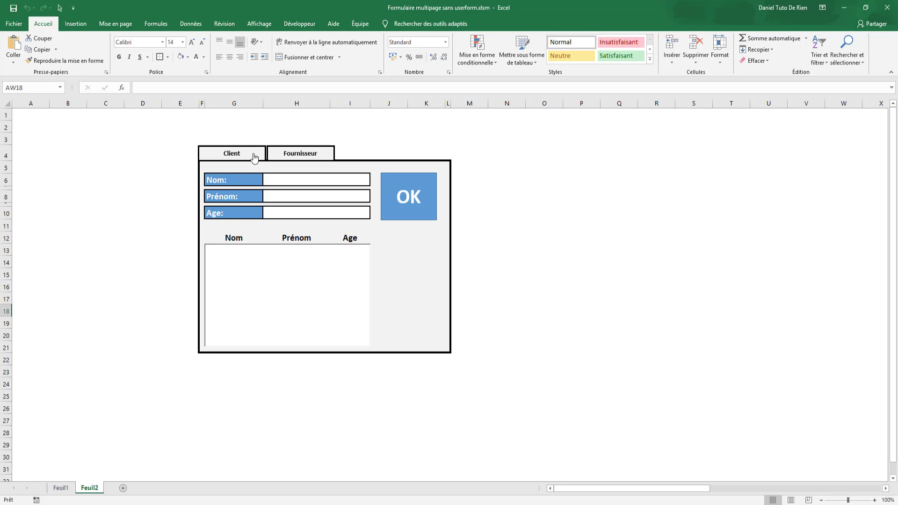
pyautogui.click(297, 159)
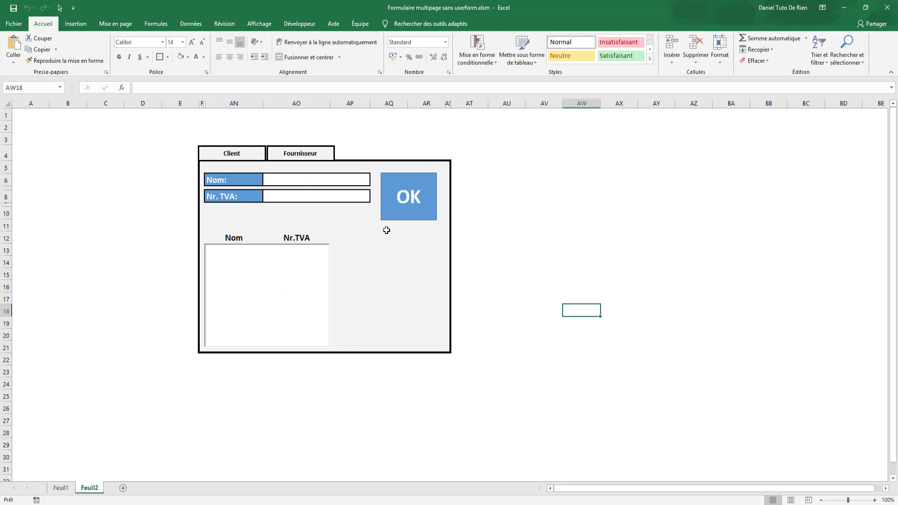
pyautogui.click(244, 158)
pyautogui.click(283, 159)
pyautogui.click(235, 153)
pyautogui.click(296, 158)
pyautogui.click(240, 156)
pyautogui.click(280, 160)
pyautogui.click(264, 160)
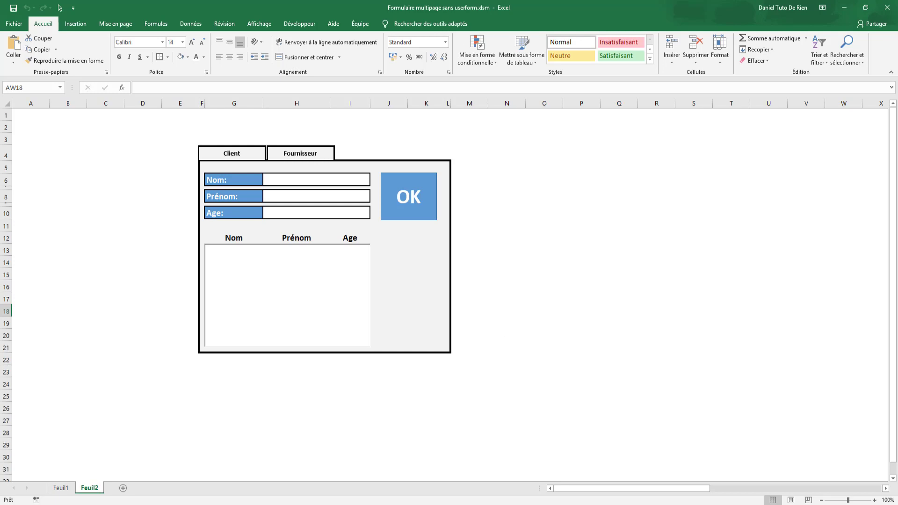
# Insert a blank line after Hidden = True in Module2's masquer, then close the VBA editor.
pyautogui.hotkey('alt', 'F11')
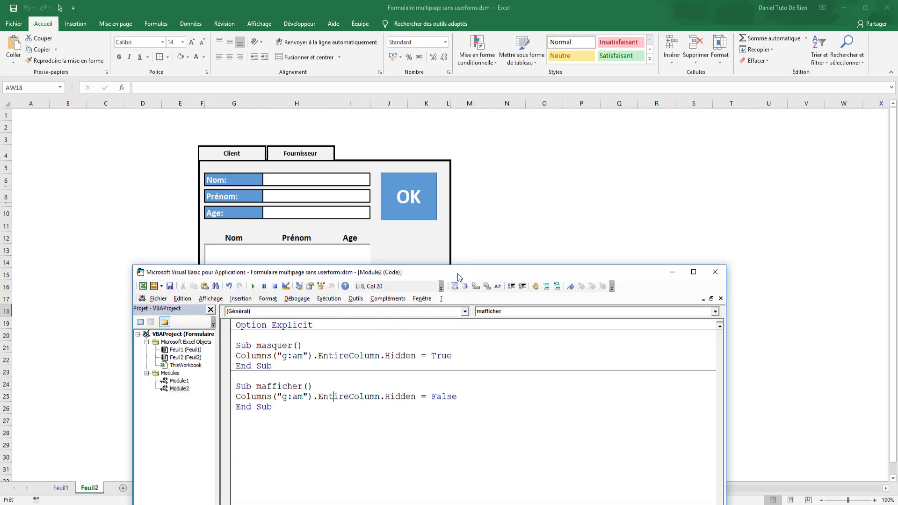
pyautogui.moveTo(458, 276); pyautogui.dragTo(512, 184)
pyautogui.click(523, 263)
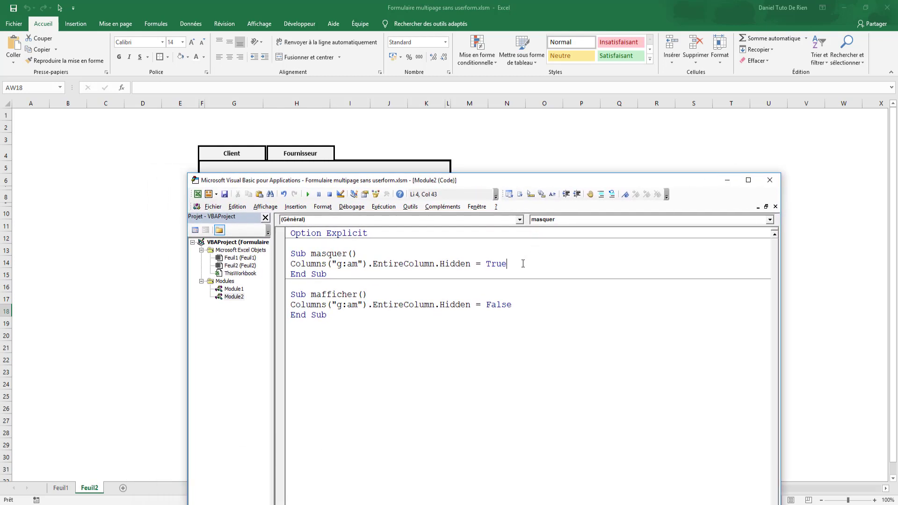
pyautogui.press('Return')
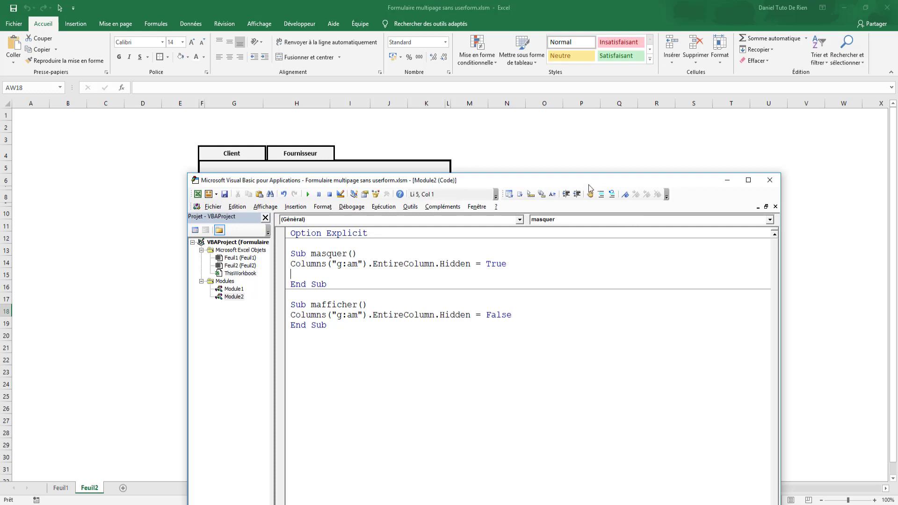
pyautogui.hotkey('alt', 'F11')
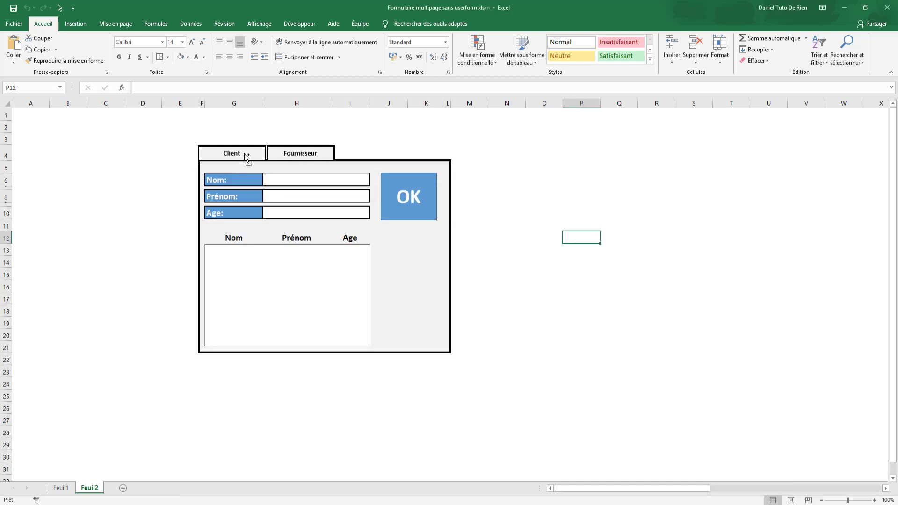
# Name the Client tab shape 'Client' in the Name Box and test its macro.
pyautogui.click(239, 155)
pyautogui.click(44, 88)
pyautogui.write('Client')
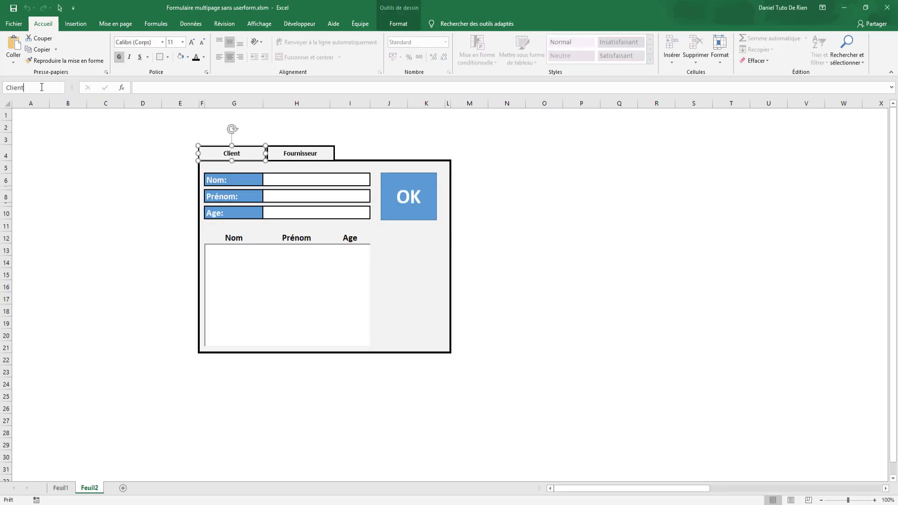
pyautogui.press('Return')
pyautogui.click(316, 158)
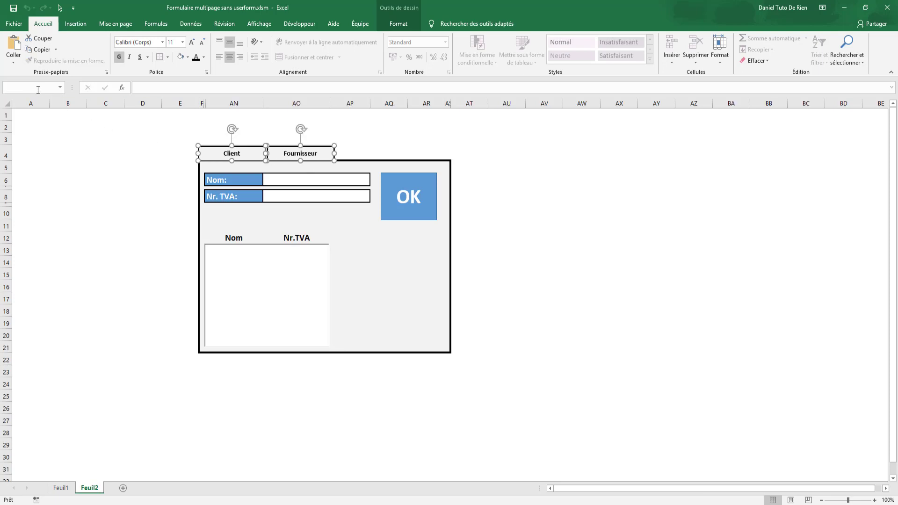
pyautogui.moveTo(380, 140); pyautogui.dragTo(366, 137)
# Name the supplier tab shape 'Fournisseur' in the Name Box, check both tabs, and open the VBA editor.
pyautogui.keyDown('ctrl'); pyautogui.click(304, 156); pyautogui.keyUp('ctrl')
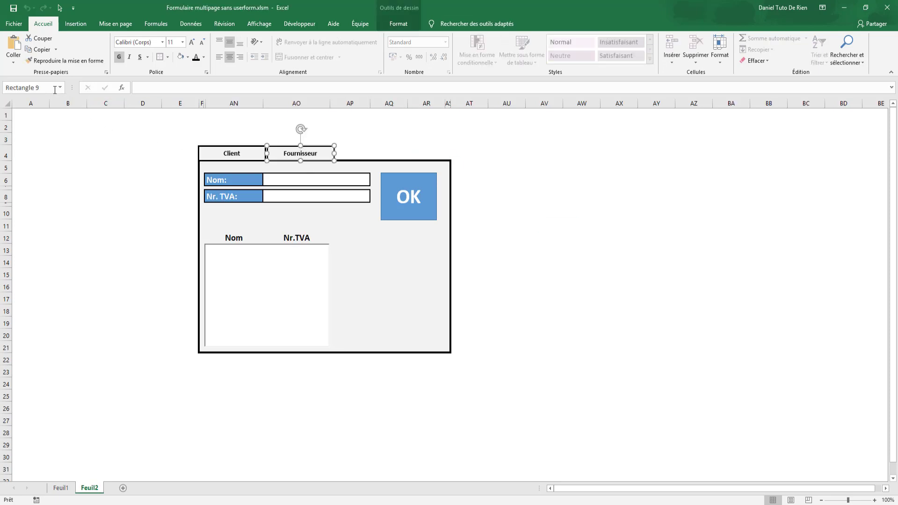
pyautogui.click(6, 88)
pyautogui.write('F')
pyautogui.write('seur')
pyautogui.press('Return')
pyautogui.click(580, 195)
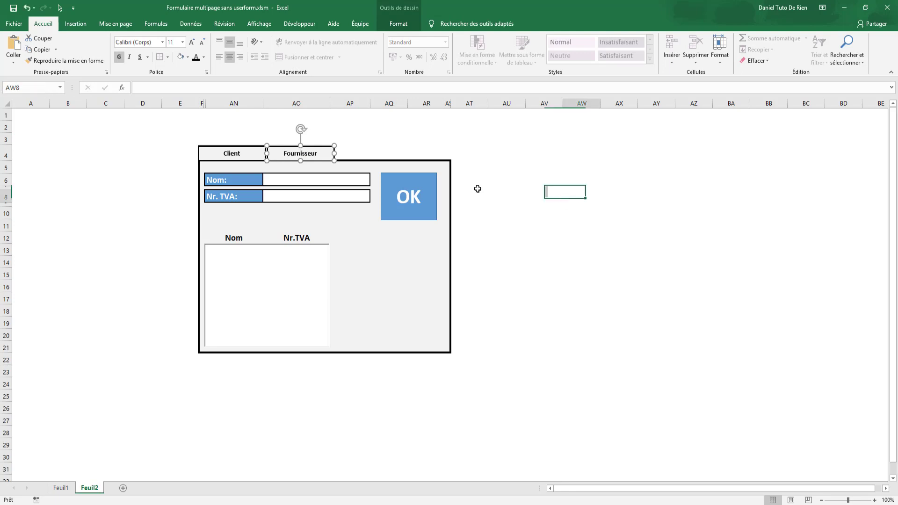
pyautogui.keyDown('ctrl'); pyautogui.click(243, 153); pyautogui.keyUp('ctrl')
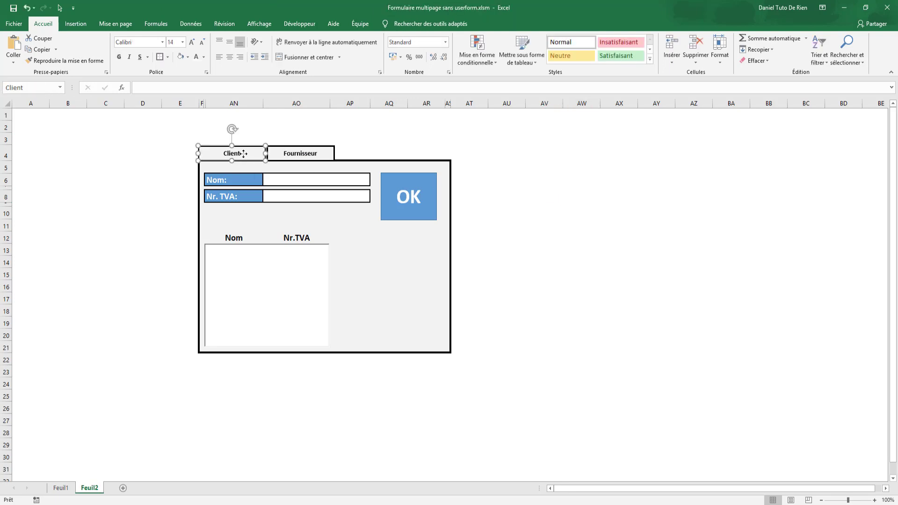
pyautogui.keyDown('ctrl'); pyautogui.click(308, 158); pyautogui.keyUp('ctrl')
pyautogui.click(393, 140)
pyautogui.click(492, 166)
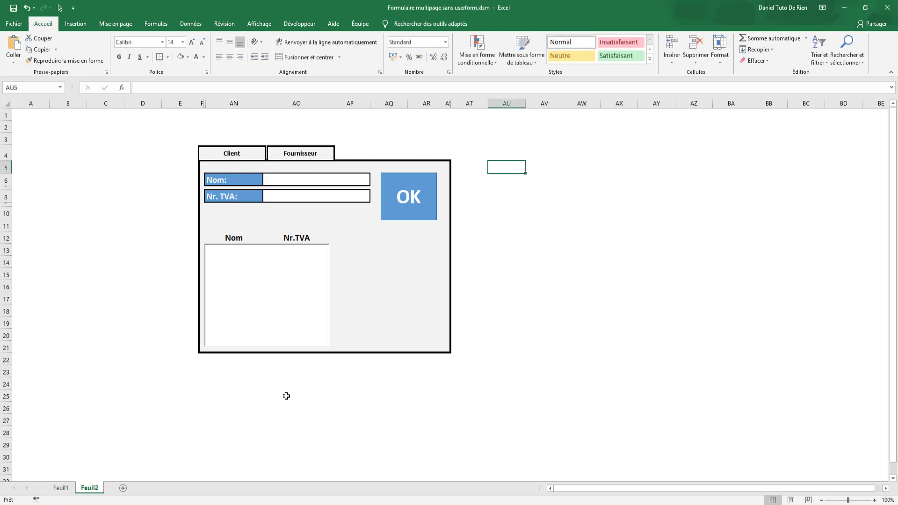
pyautogui.click(230, 467)
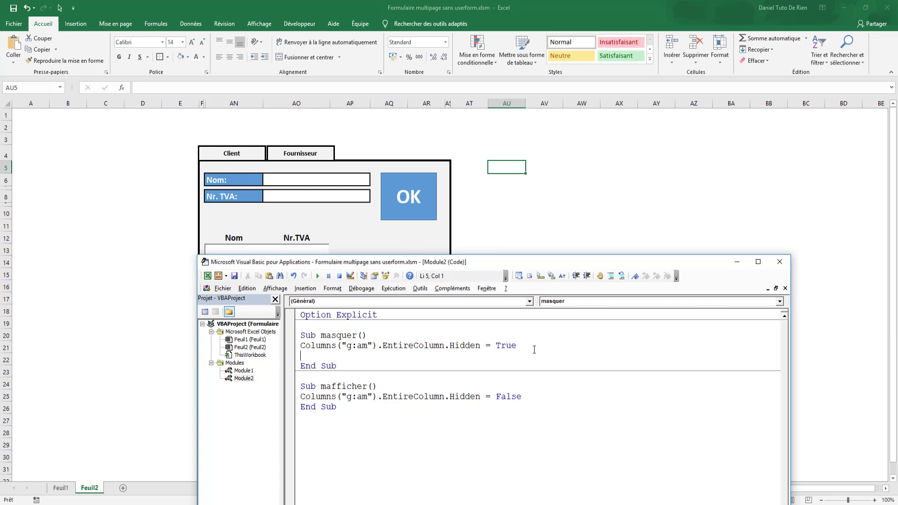
# In masquer, add ActiveSheet.Shapes("fournisseur").Fill.ForeColor.RGB = RGB(91,155,213) and run it.
pyautogui.press('Return')
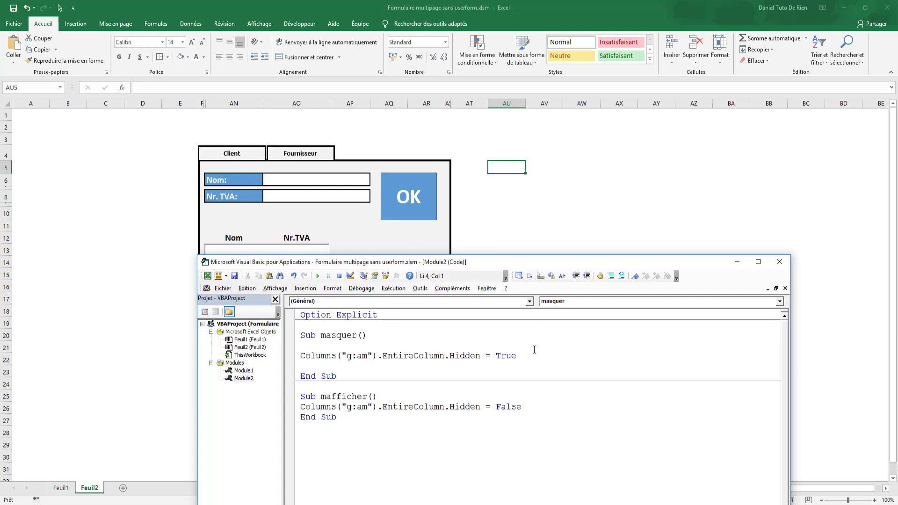
pyautogui.write('activeshe')
pyautogui.write('et.shapes')
pyautogui.write('urnisseur").f')
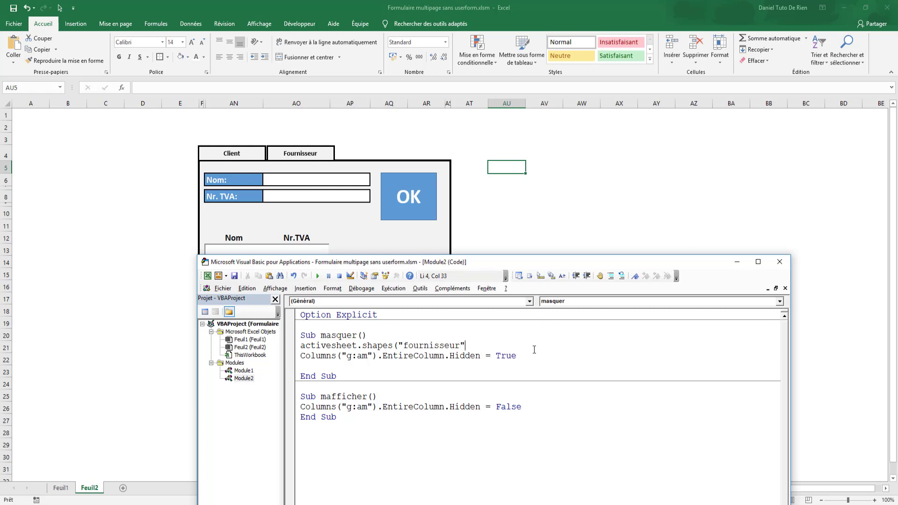
pyautogui.write('ill')
pyautogui.write('.forecol')
pyautogui.write('or.')
pyautogui.write('regb')
pyautogui.press('BackSpace')
pyautogui.press('BackSpace')
pyautogui.press('BackSpace')
pyautogui.write('gb=rg')
pyautogui.write('b(')
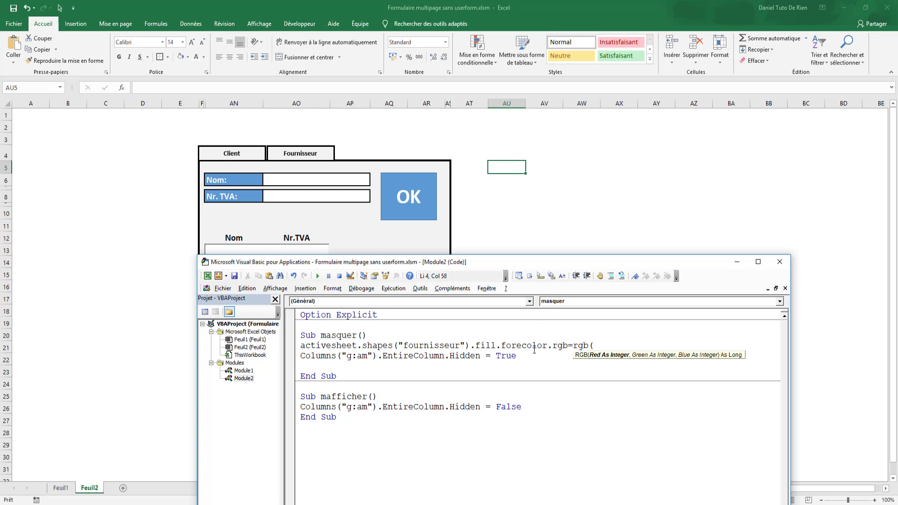
pyautogui.write('91')
pyautogui.write(',155')
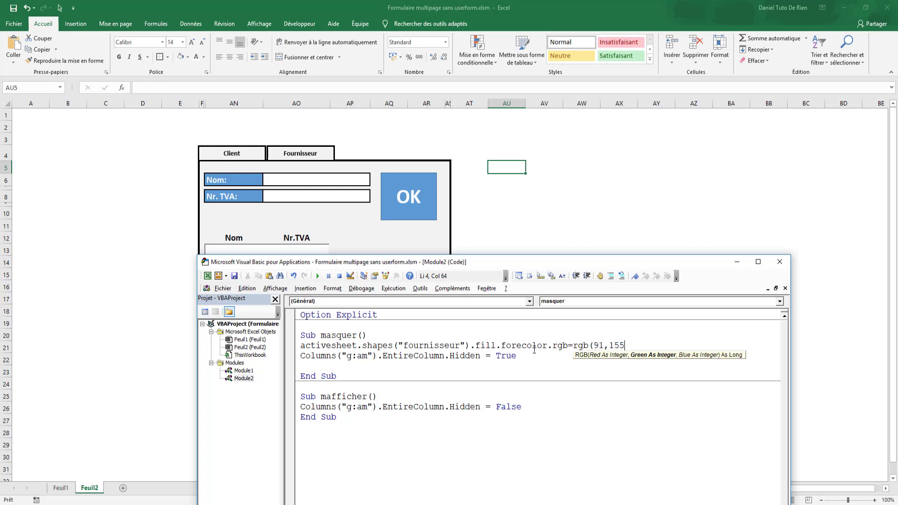
pyautogui.write(',213')
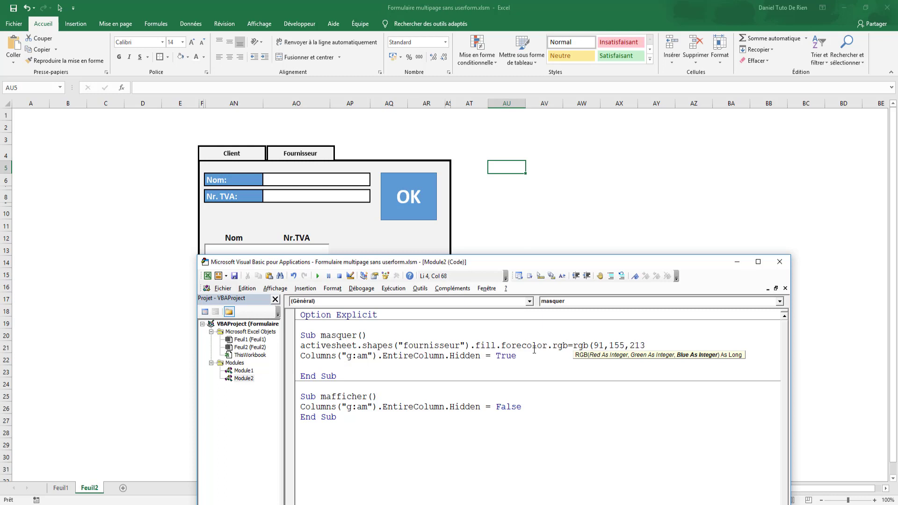
pyautogui.write(')')
pyautogui.press('Return')
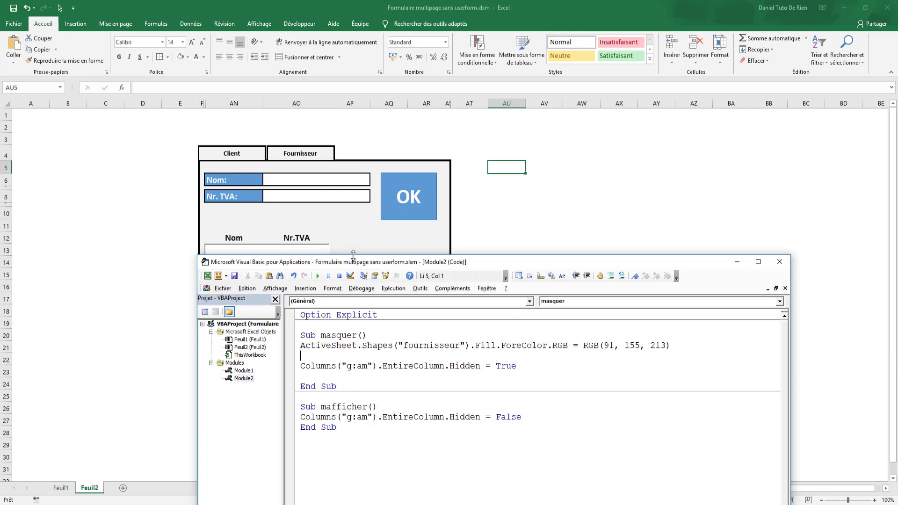
pyautogui.click(318, 275)
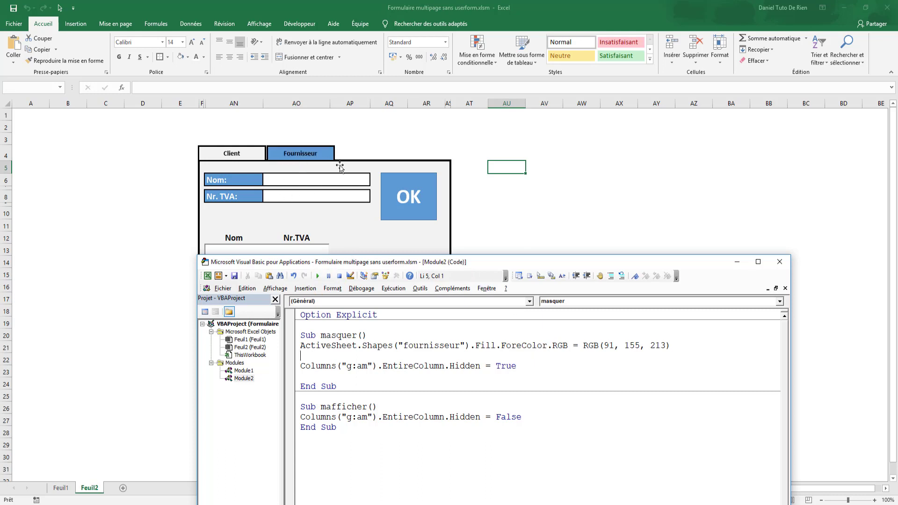
# Copy the colour line into mafficher with shape name "client" and run it.
pyautogui.click(473, 410)
pyautogui.press('Return')
pyautogui.moveTo(673, 345); pyautogui.dragTo(293, 345)
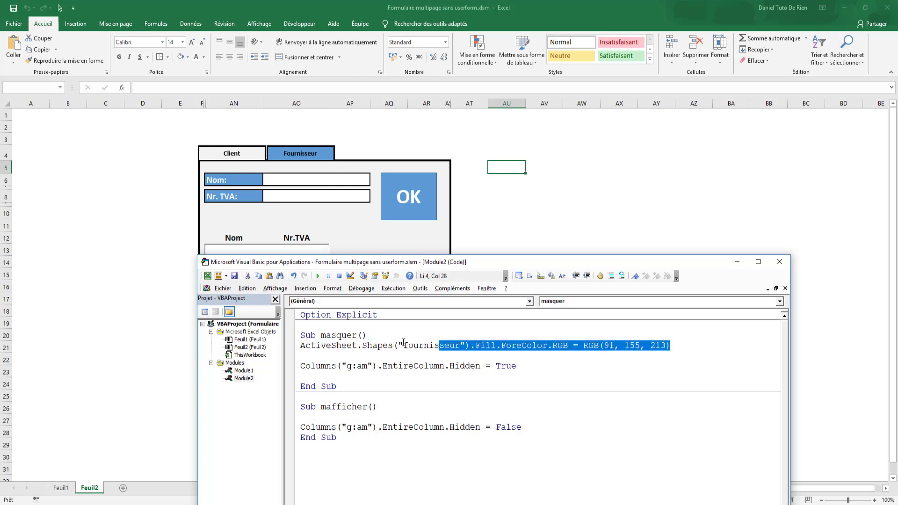
pyautogui.click(326, 421)
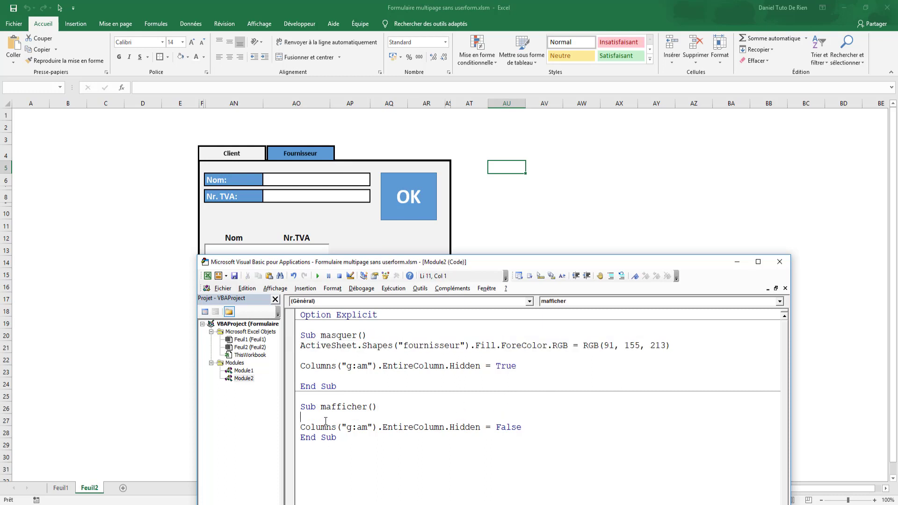
pyautogui.write('ActiveSheet.Shapes("fournisseur").Fill.ForeColor.RGB = RGB(91, 155, 213)')
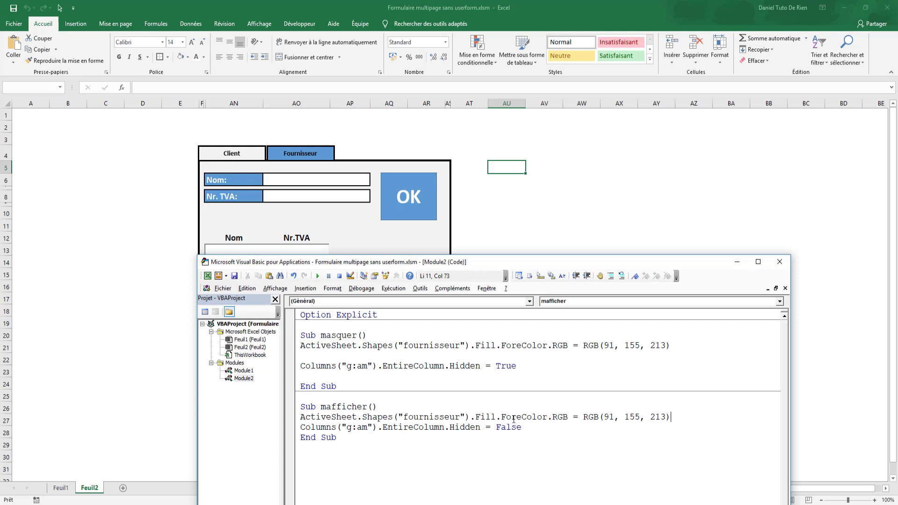
pyautogui.doubleClick(458, 418)
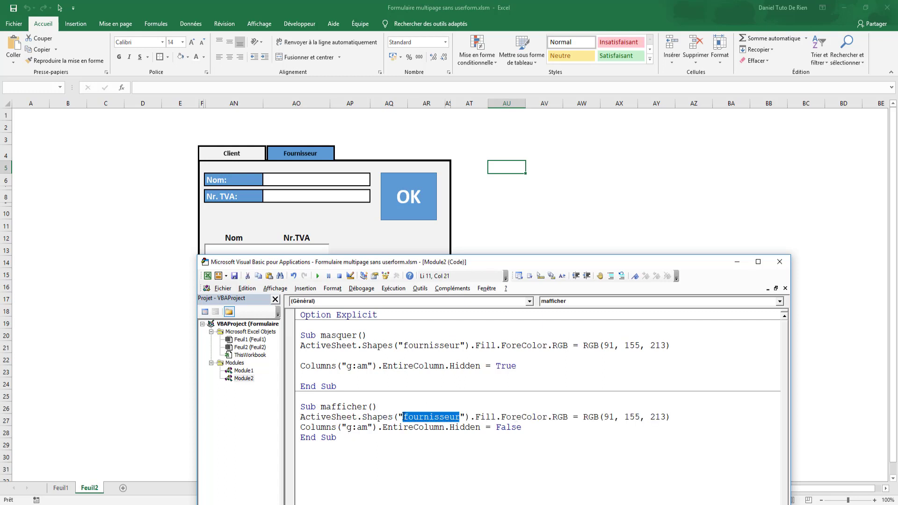
pyautogui.write('client')
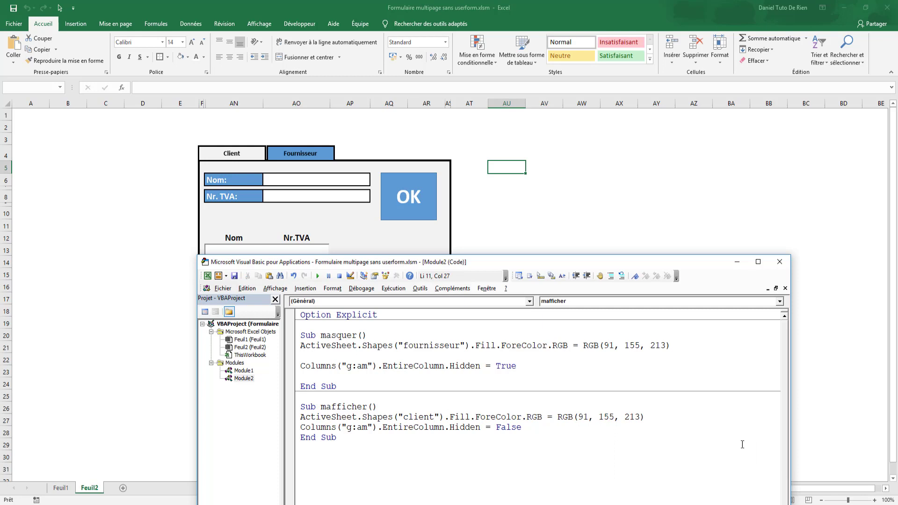
pyautogui.click(318, 276)
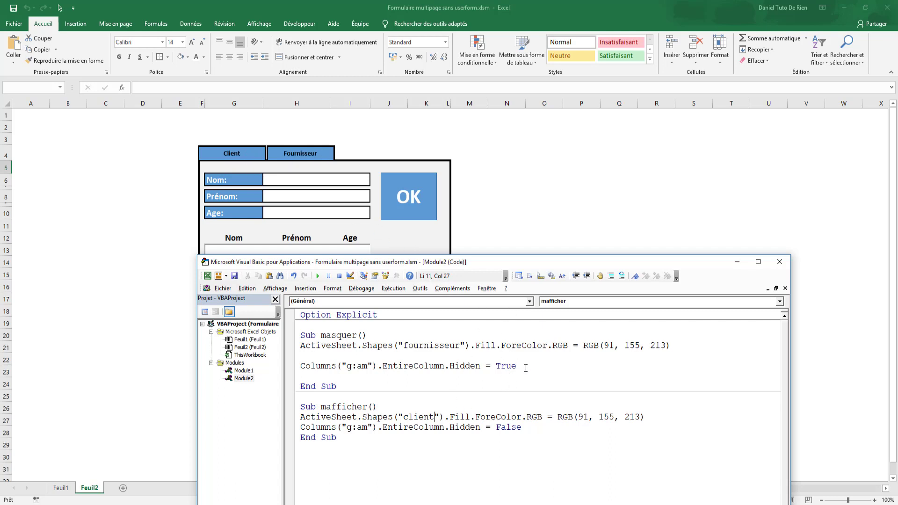
# Add a line to masquer colouring the "client" shape RGB(242, 242, 242), then run it.
pyautogui.click(686, 345)
pyautogui.press('Return')
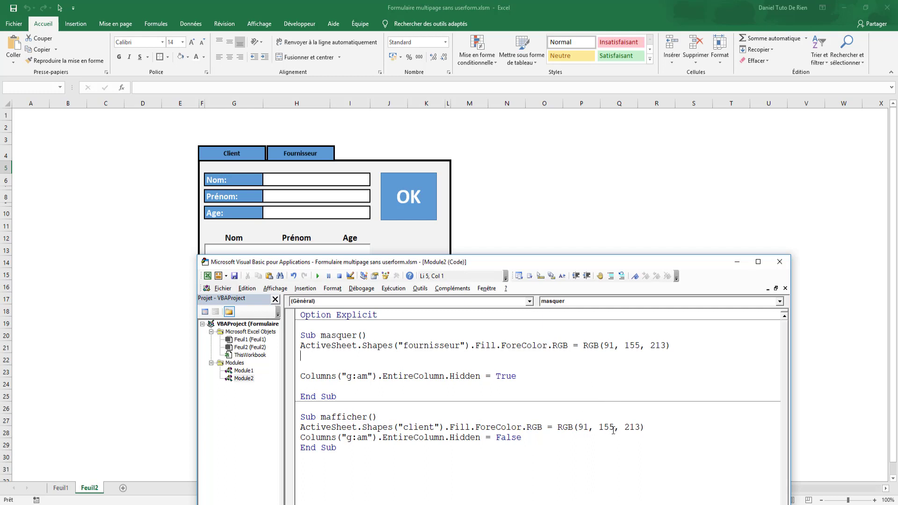
pyautogui.moveTo(646, 427); pyautogui.dragTo(299, 427)
pyautogui.hotkey('ctrl', 'c')
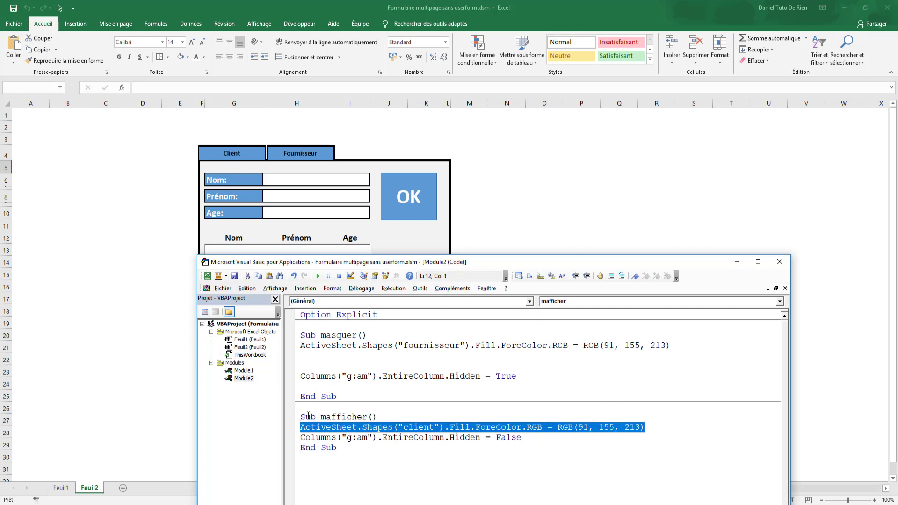
pyautogui.click(323, 355)
pyautogui.hotkey('ctrl', 'v')
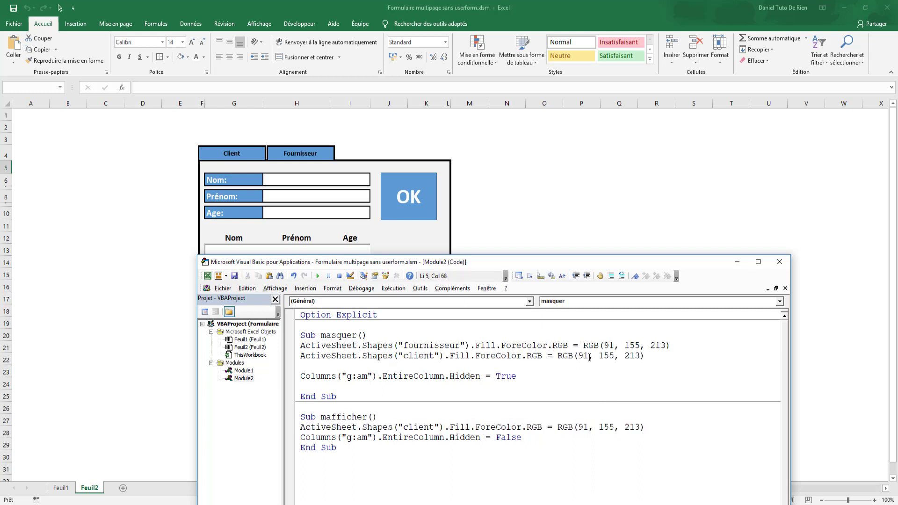
pyautogui.press('BackSpace')
pyautogui.press('BackSpace')
pyautogui.write('242')
pyautogui.press('BackSpace')
pyautogui.press('BackSpace')
pyautogui.press('BackSpace')
pyautogui.write('242')
pyautogui.press('BackSpace')
pyautogui.press('BackSpace')
pyautogui.press('BackSpace')
pyautogui.write('242')
pyautogui.click(318, 276)
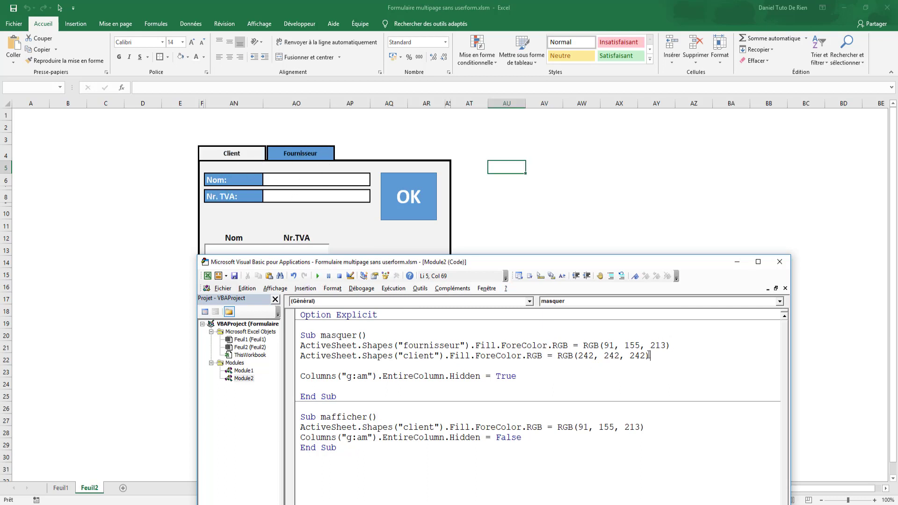
# Add the grey line to mafficher for the "fournisseur" shape, then minimize the VBA editor.
pyautogui.moveTo(650, 356); pyautogui.dragTo(294, 360)
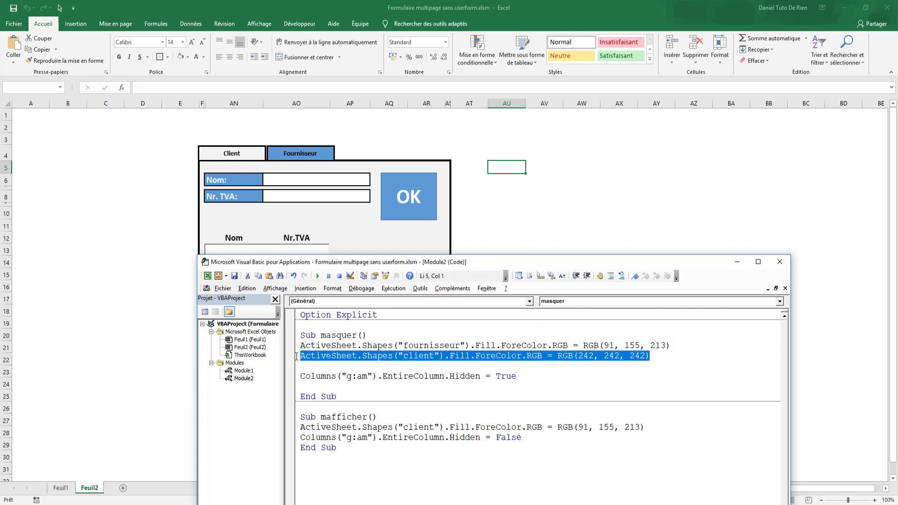
pyautogui.hotkey('ctrl', 'c')
pyautogui.click(653, 428)
pyautogui.press('Return')
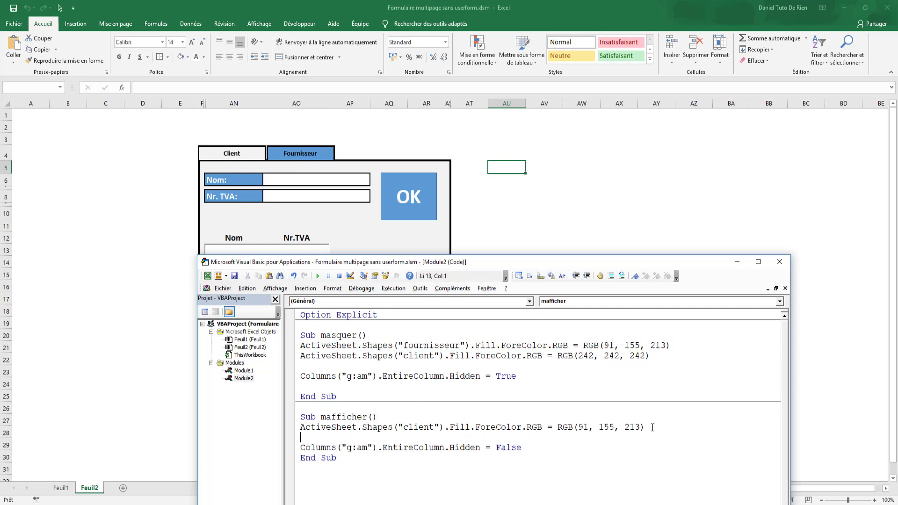
pyautogui.hotkey('ctrl', 'v')
pyautogui.doubleClick(414, 437)
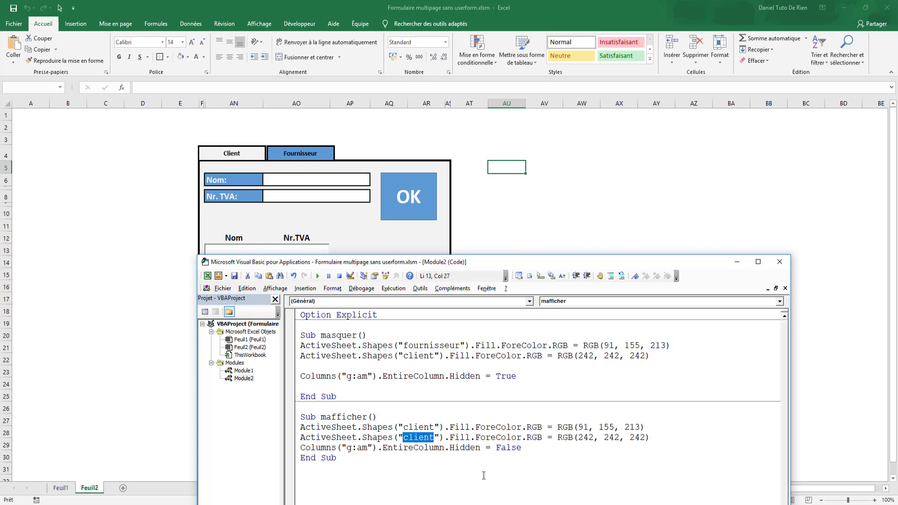
pyautogui.write('fournisse')
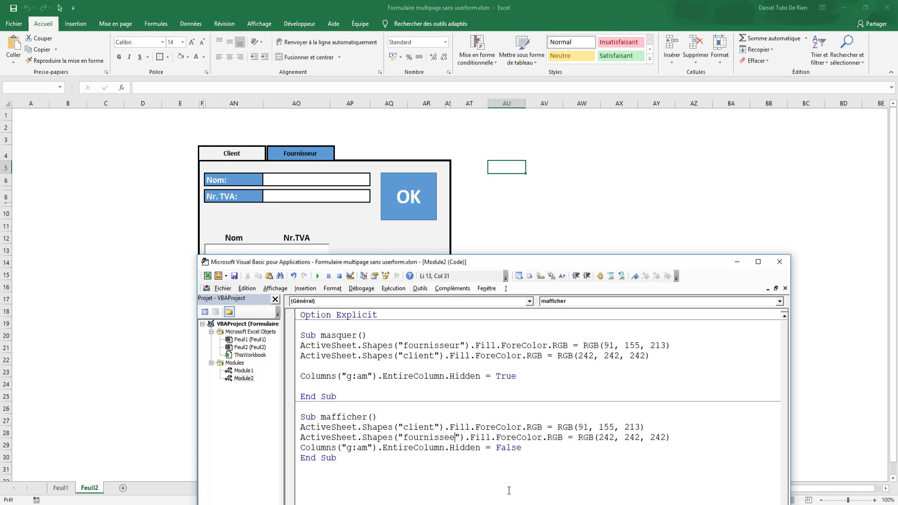
pyautogui.write('e')
pyautogui.press('BackSpace')
pyautogui.write('ur')
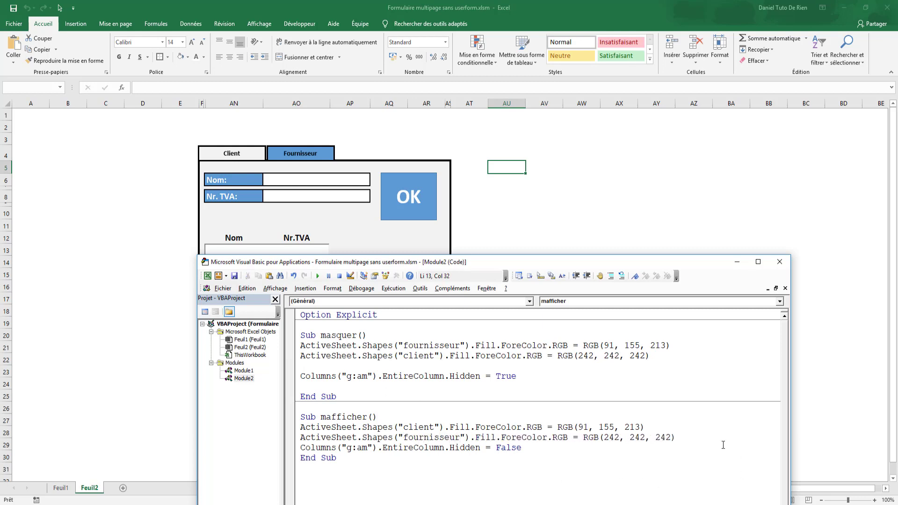
pyautogui.click(737, 262)
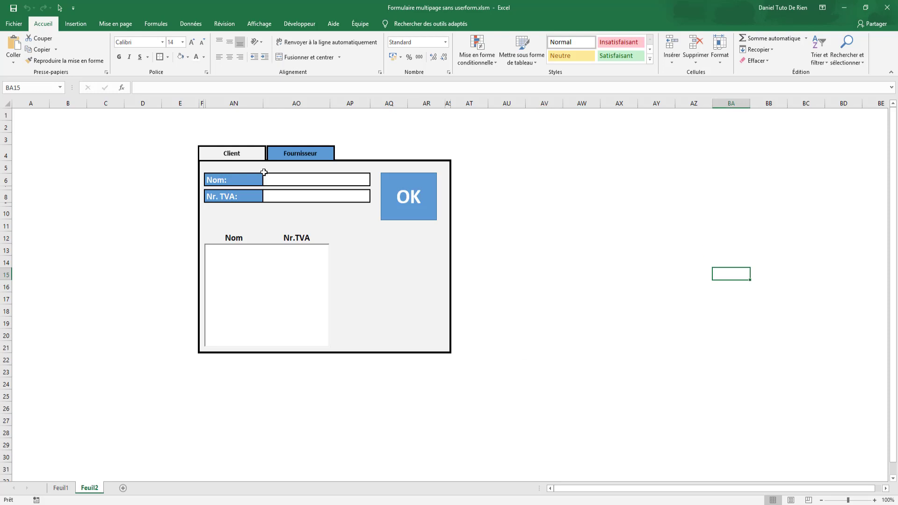
# Switch repeatedly between the Client and Fournisseur tabs, ending on the Client page.
pyautogui.click(249, 155)
pyautogui.click(304, 155)
pyautogui.click(256, 157)
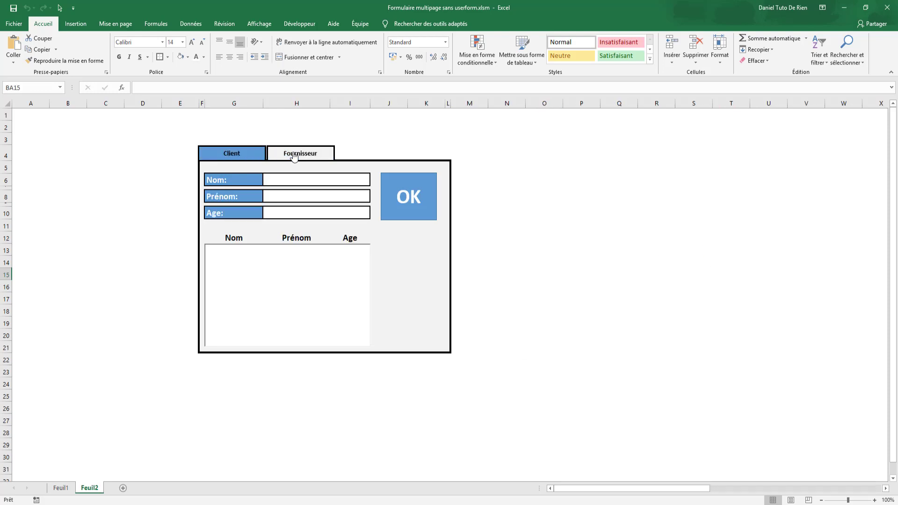
pyautogui.click(304, 159)
pyautogui.click(239, 157)
pyautogui.click(295, 157)
pyautogui.click(257, 156)
pyautogui.click(293, 158)
pyautogui.click(241, 157)
pyautogui.click(285, 156)
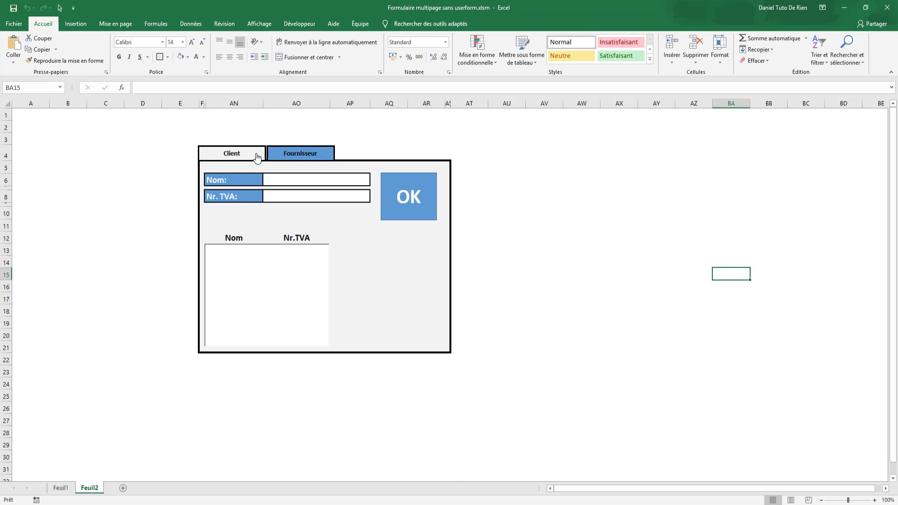
pyautogui.click(257, 157)
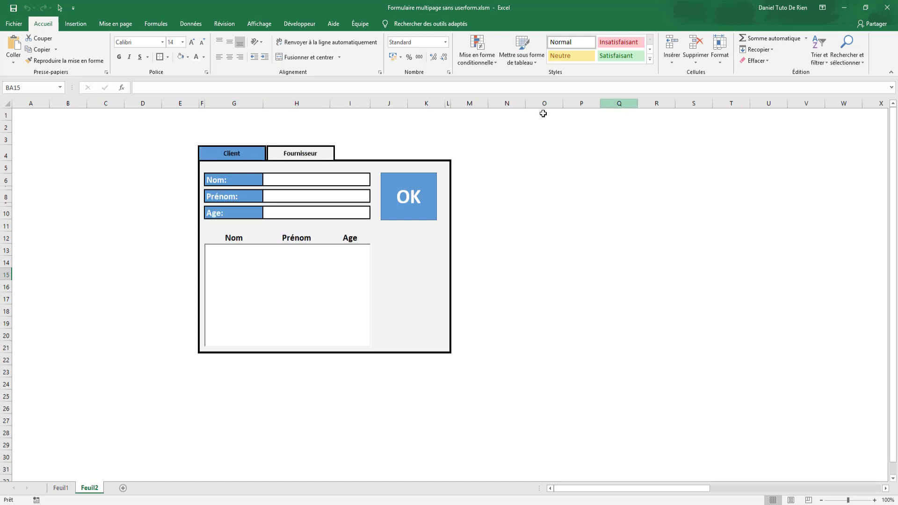
pyautogui.click(300, 158)
pyautogui.click(241, 156)
pyautogui.click(286, 157)
pyautogui.click(241, 156)
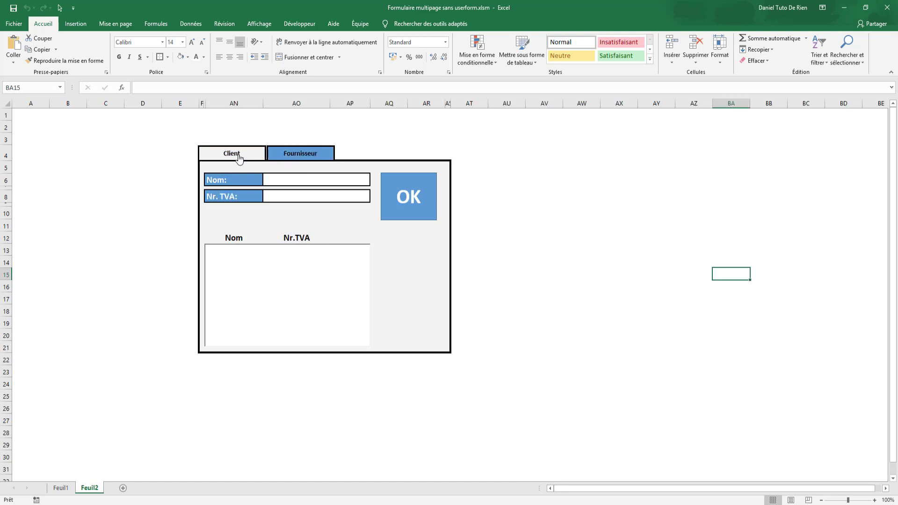
pyautogui.click(287, 156)
pyautogui.click(251, 154)
pyautogui.click(288, 154)
pyautogui.click(251, 154)
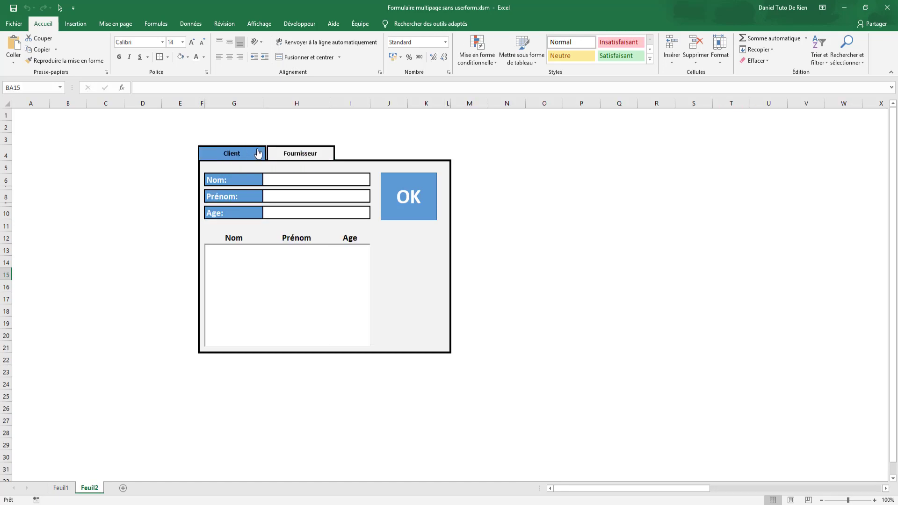
pyautogui.click(289, 154)
pyautogui.click(252, 153)
pyautogui.click(302, 157)
pyautogui.click(255, 157)
# Turn on Mode Création from the Développeur tab and select the Client list box.
pyautogui.click(337, 256)
pyautogui.click(393, 276)
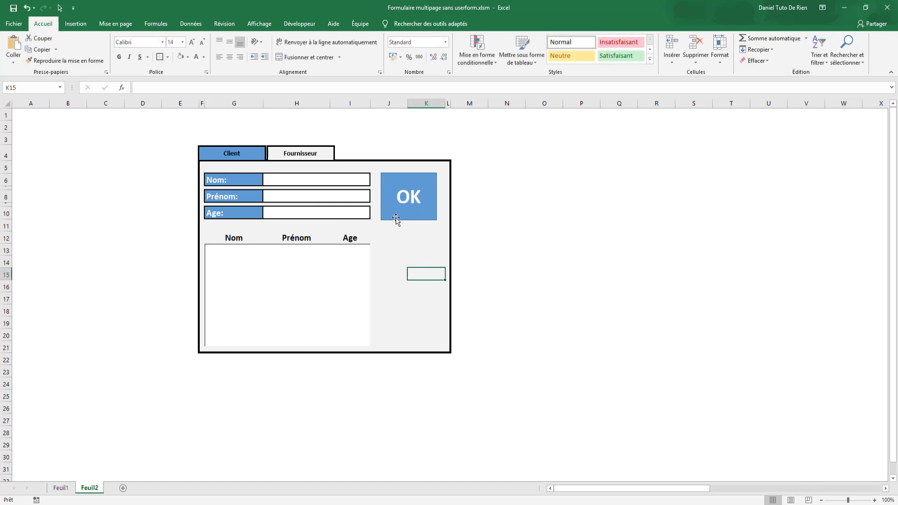
pyautogui.click(316, 281)
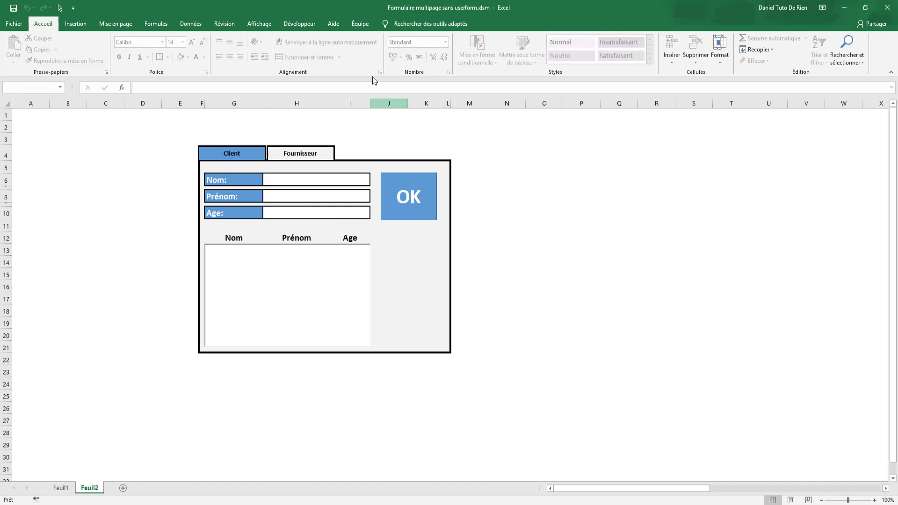
pyautogui.click(300, 24)
pyautogui.click(288, 49)
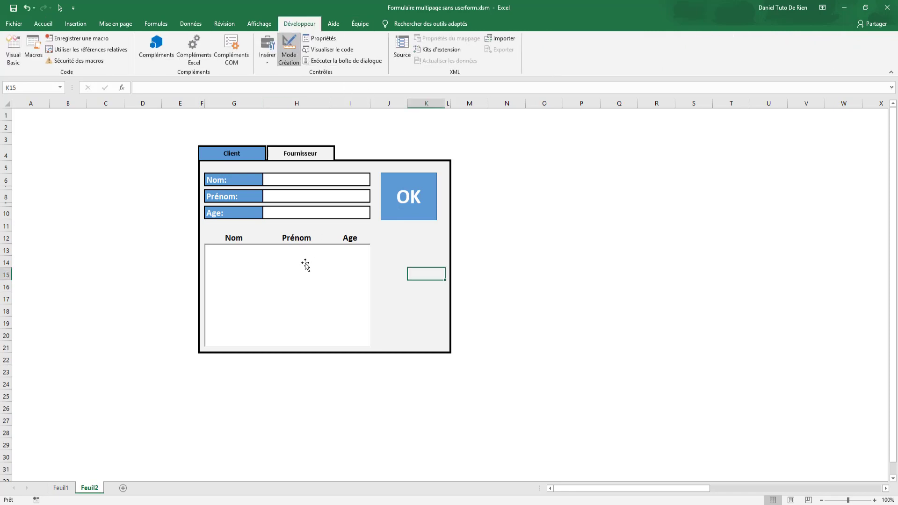
pyautogui.click(305, 264)
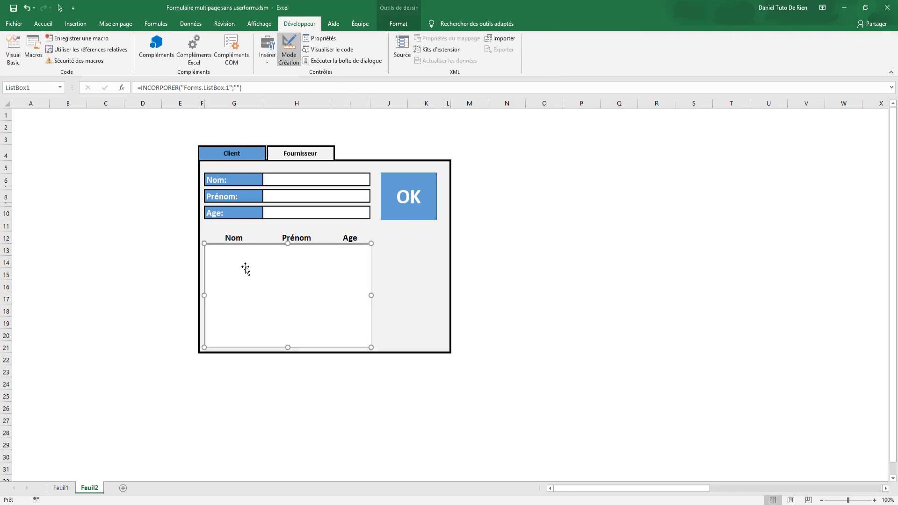
# Create empty Click procedures for ListBox1 and ListBox2 from the Client and Fournisseur list boxes.
pyautogui.doubleClick(289, 291)
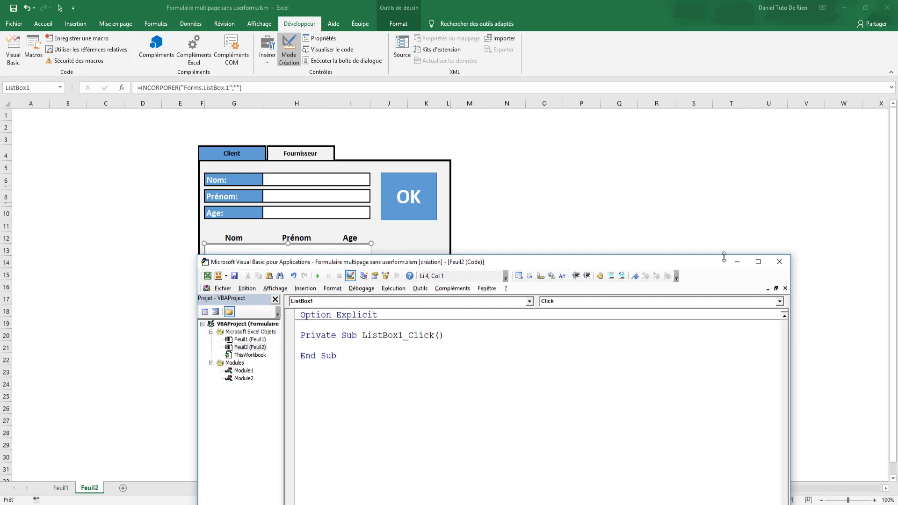
pyautogui.click(299, 155)
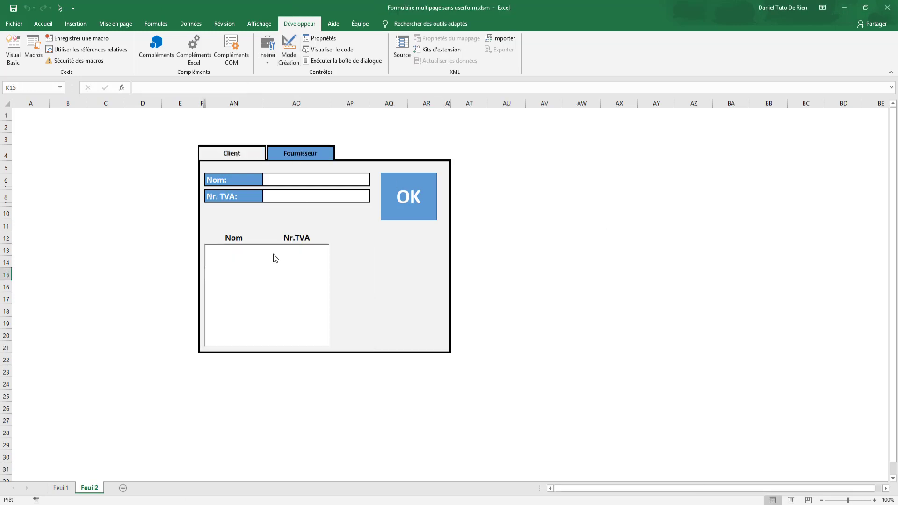
pyautogui.click(288, 52)
pyautogui.doubleClick(267, 279)
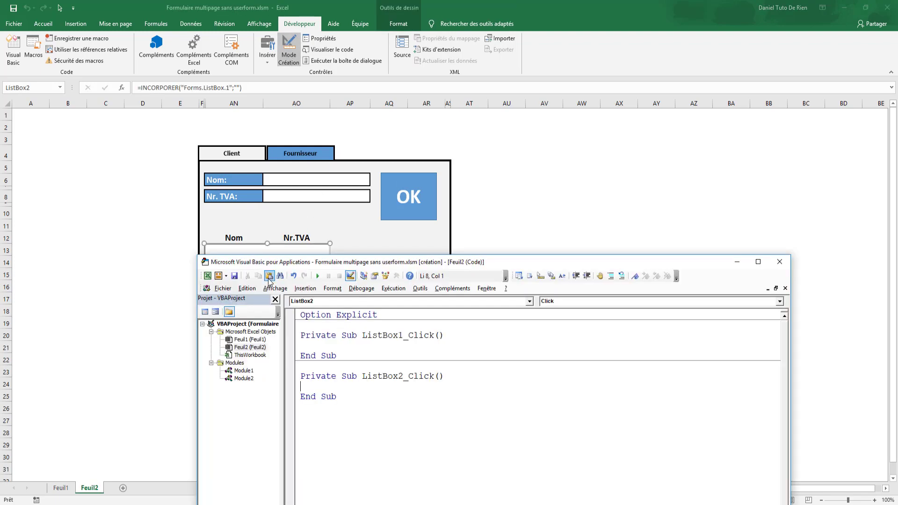
pyautogui.click(779, 262)
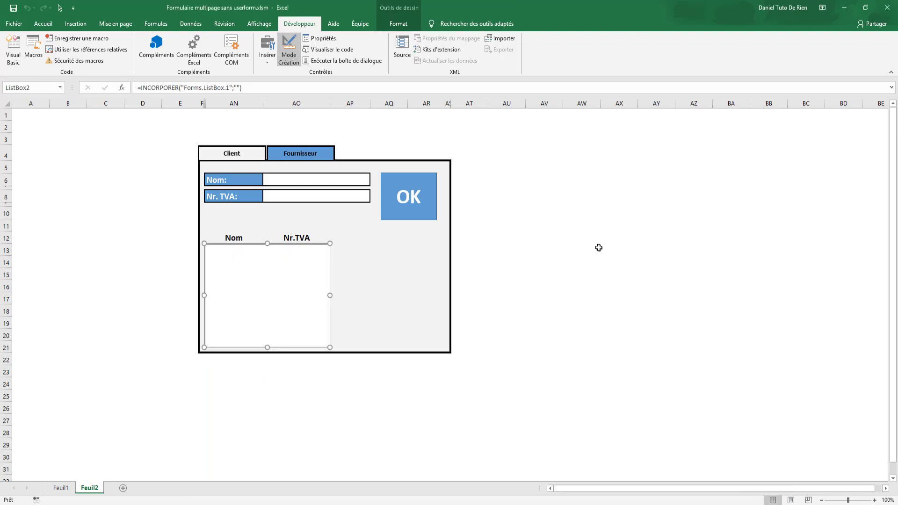
# Return the form to the Client page, selecting and then deselecting the OK shape.
pyautogui.click(662, 273)
pyautogui.click(240, 158)
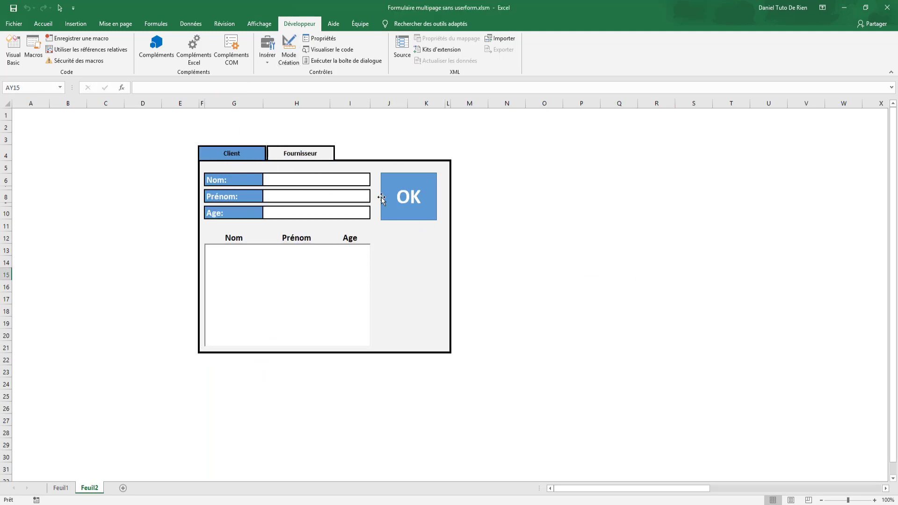
pyautogui.click(411, 197)
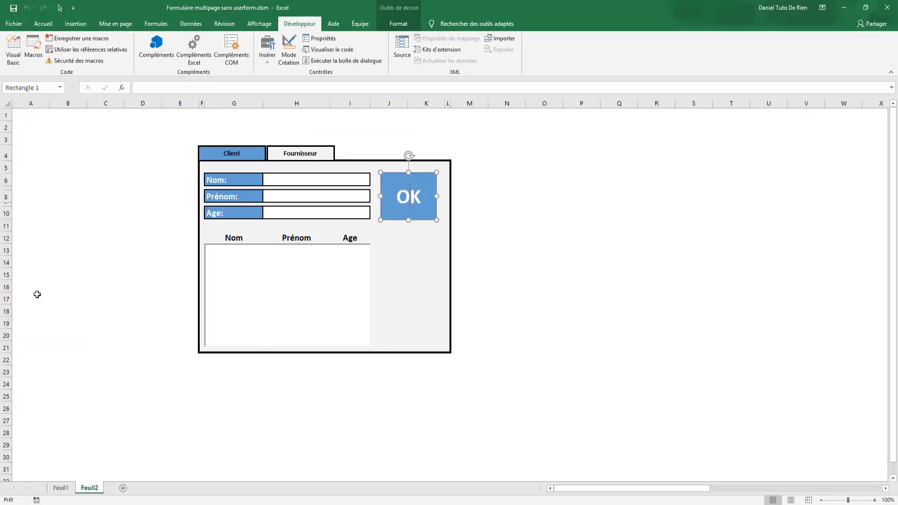
pyautogui.click(36, 295)
pyautogui.click(155, 321)
# Open Module2 and declare a new Sub clientok() below the last procedure.
pyautogui.hotkey('alt', 'F11')
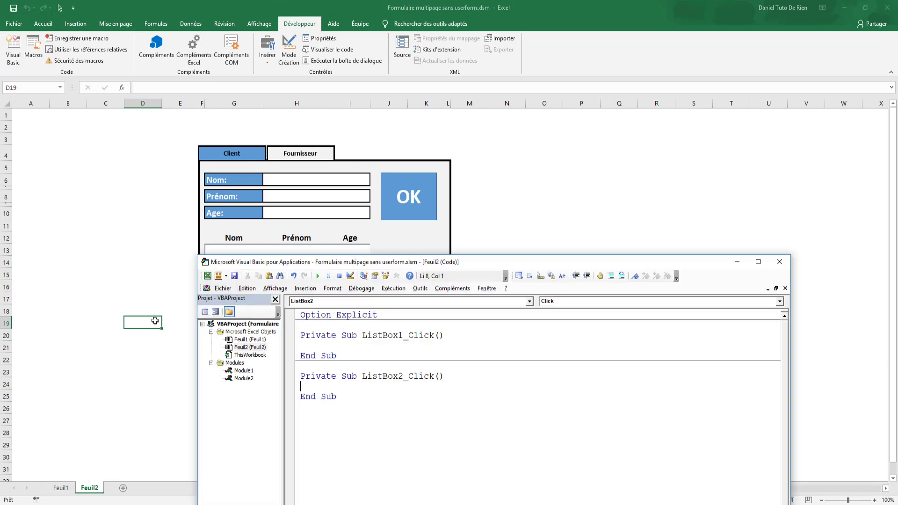
pyautogui.moveTo(501, 263); pyautogui.dragTo(509, 215)
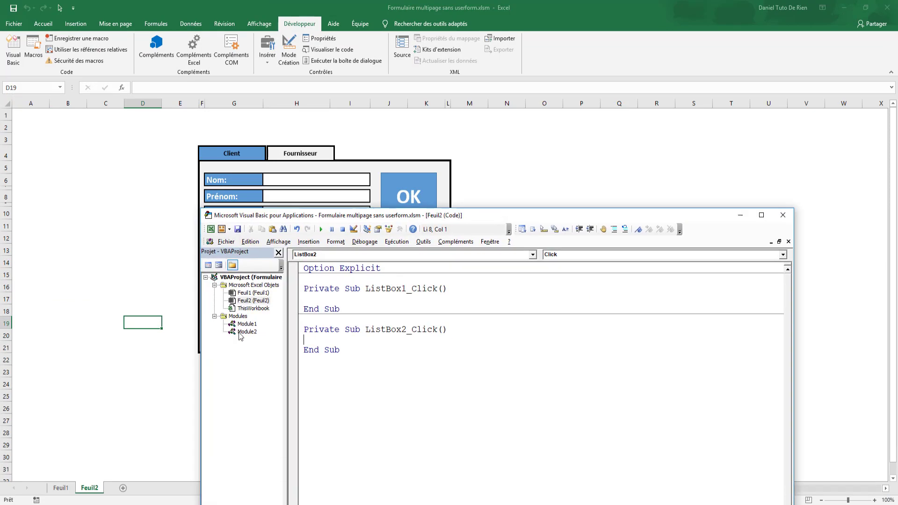
pyautogui.doubleClick(247, 331)
pyautogui.click(350, 415)
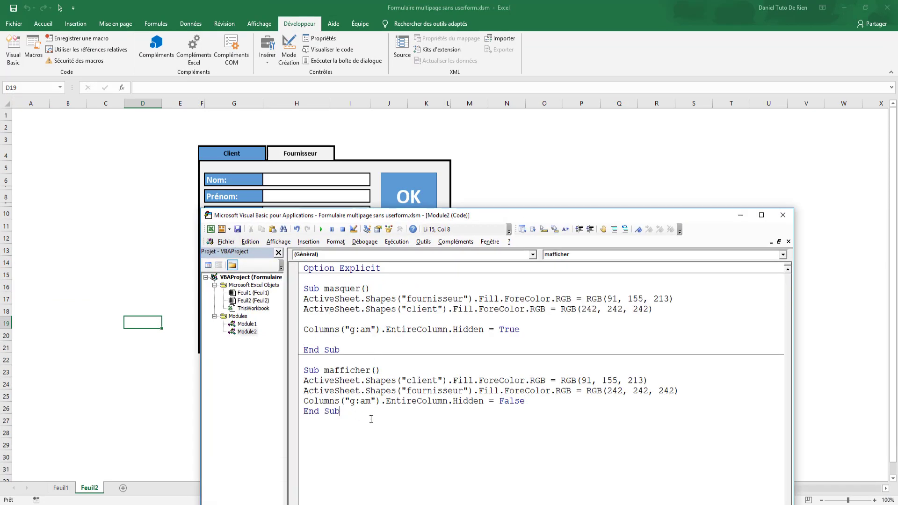
pyautogui.press('Return')
pyautogui.write('su')
pyautogui.press('BackSpace')
pyautogui.write('b cli')
pyautogui.write('entok')
pyautogui.press('Return')
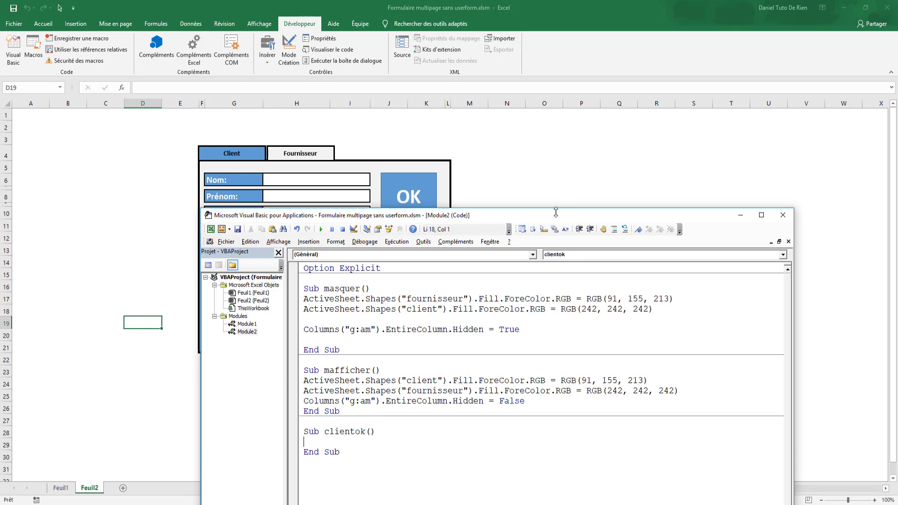
pyautogui.moveTo(570, 212)
pyautogui.mouseDown()
pyautogui.moveTo(698, 145)
pyautogui.moveTo(665, 77)
pyautogui.mouseUp()
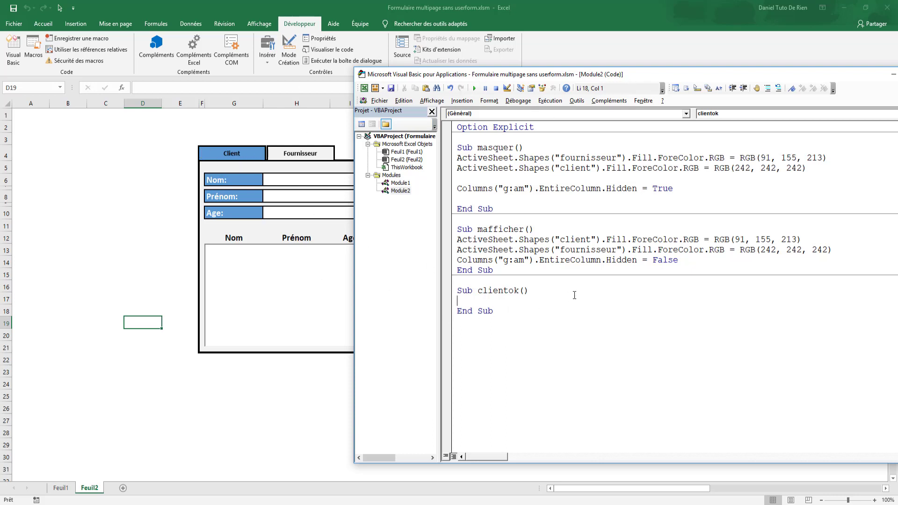
# Add a With ActiveSheet.ListBox1 … End With block inside clientok.
pyautogui.write('with')
pyautogui.write('c')
pyautogui.write('tiveshe')
pyautogui.press('BackSpace')
pyautogui.press('BackSpace')
pyautogui.press('BackSpace')
pyautogui.write('sheet.l')
pyautogui.write('is')
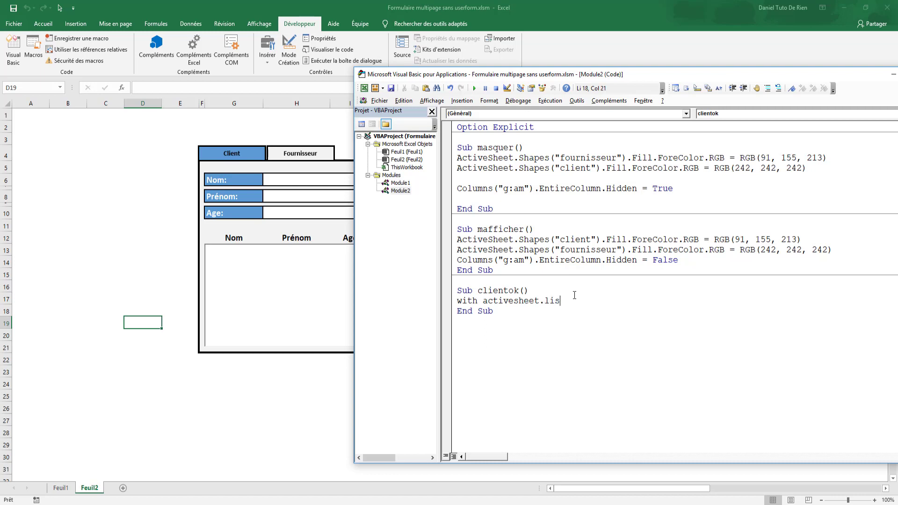
pyautogui.write('tbox1')
pyautogui.press('Return')
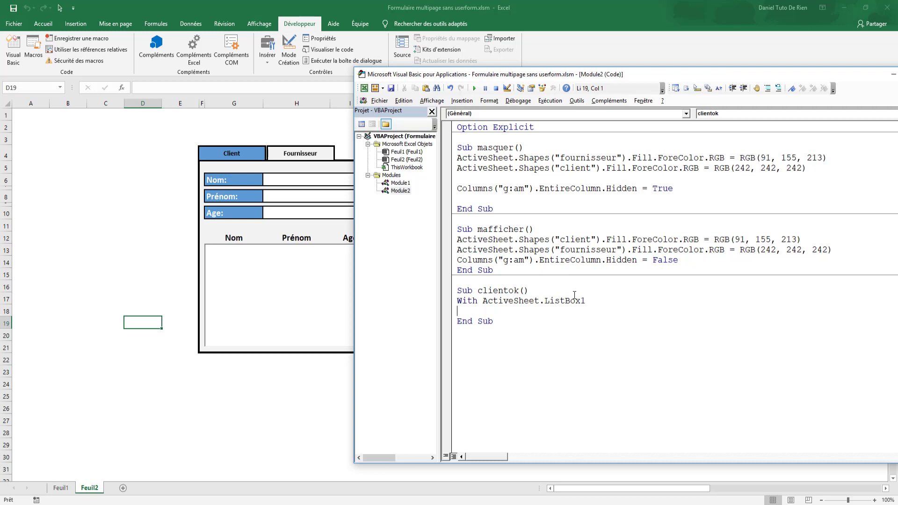
pyautogui.write('end with')
pyautogui.press('Left')
pyautogui.press('Return')
pyautogui.press('BackSpace')
# Fill the block with .AddItem and .List(.ListCount - 1, 0) = Range("h6").
pyautogui.write('add')
pyautogui.write('em')
pyautogui.press('Return')
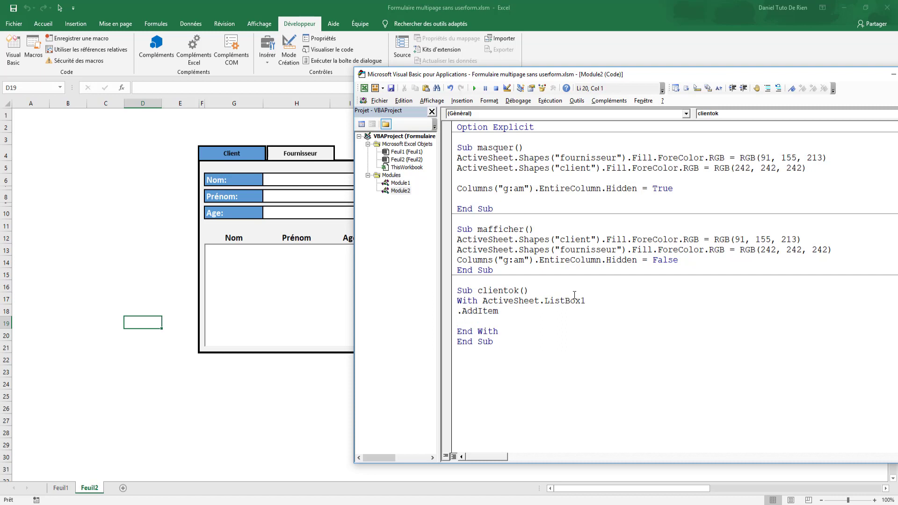
pyautogui.write('ist(')
pyautogui.write('.li')
pyautogui.write('stcount -1,0)=')
pyautogui.write('ran')
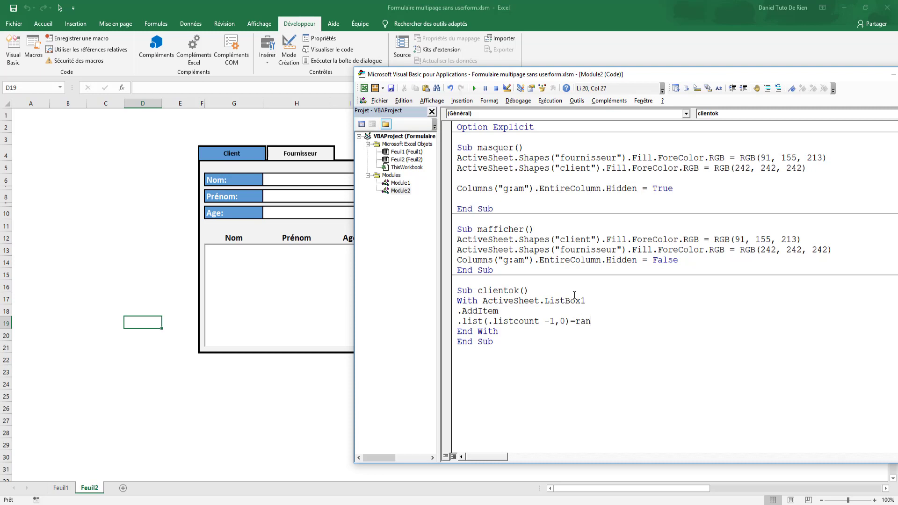
pyautogui.write('ge("')
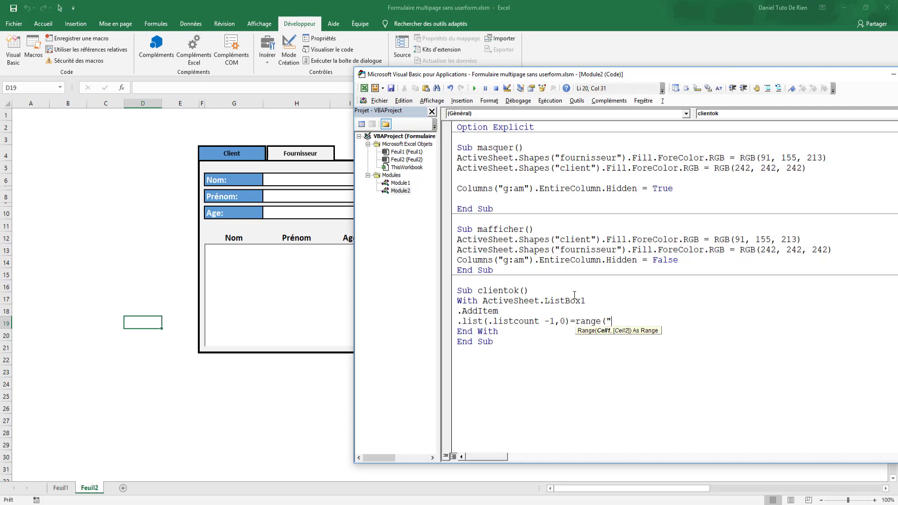
pyautogui.write('6"')
pyautogui.write(')')
pyautogui.press('Return')
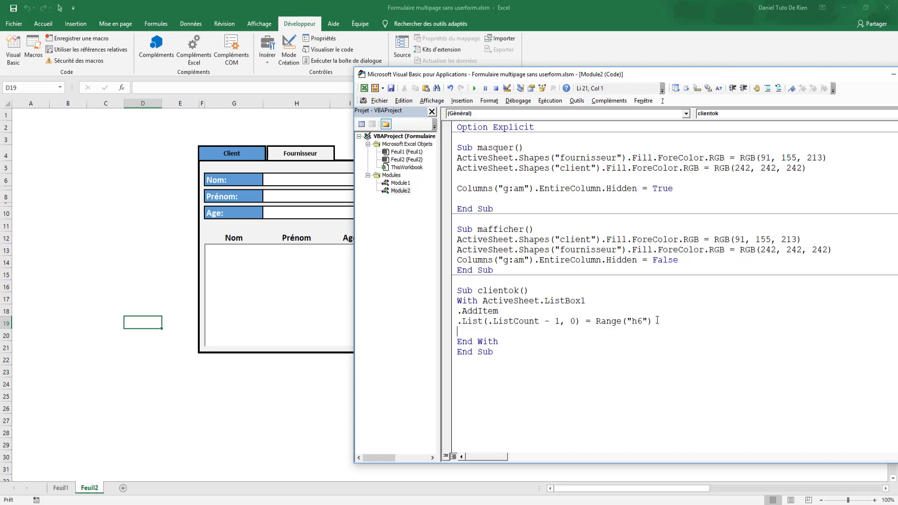
pyautogui.moveTo(655, 321); pyautogui.dragTo(456, 323)
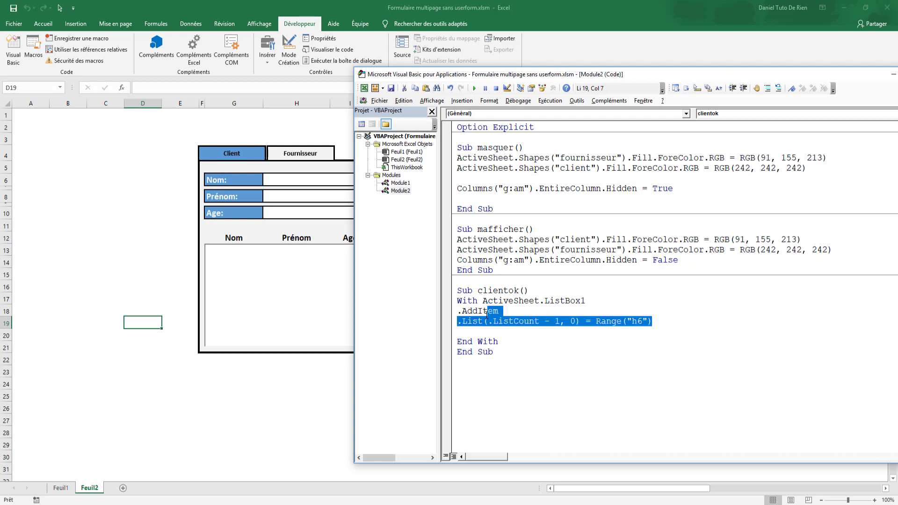
# Paste two copies of the .List assignment line below the original.
pyautogui.hotkey('ctrl', 'c')
pyautogui.click(500, 329)
pyautogui.hotkey('ctrl', 'v')
pyautogui.press('Return')
pyautogui.hotkey('ctrl', 'v')
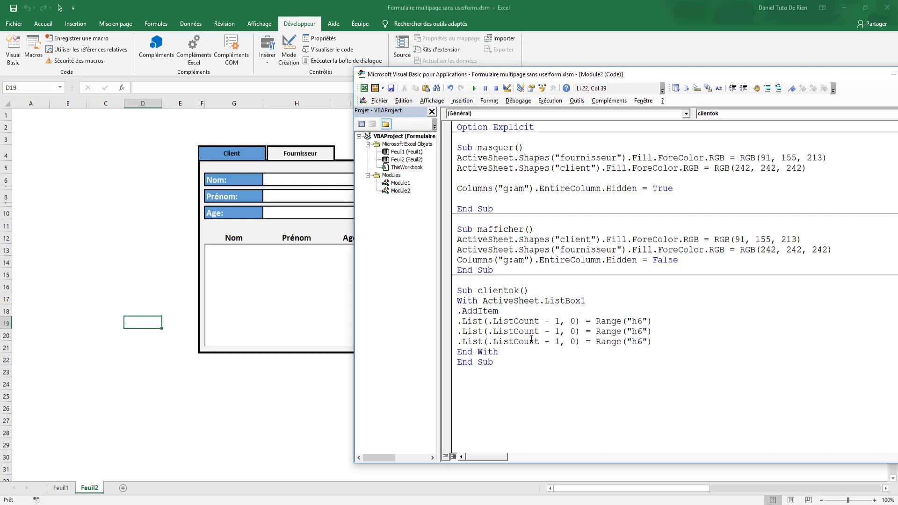
# Change the copies to fill list columns 1 and 2 from H8 and H10.
pyautogui.click(570, 332)
pyautogui.press('Delete')
pyautogui.write('1')
pyautogui.press('BackSpace')
pyautogui.write('2')
pyautogui.press('BackSpace')
pyautogui.write('8')
pyautogui.press('Down')
pyautogui.press('BackSpace')
pyautogui.write('10')
# Add Range("h6:h10") = Empty after End With to clear the input cells.
pyautogui.press('Return')
pyautogui.press('Return')
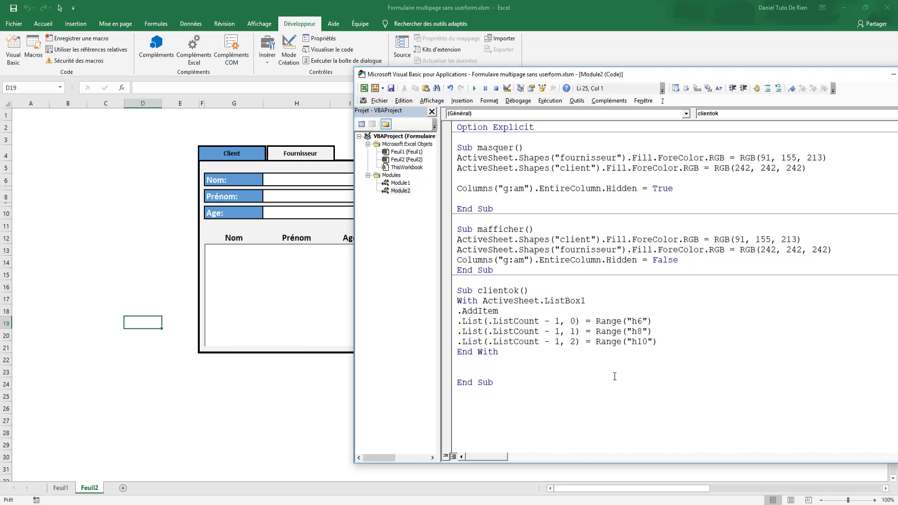
pyautogui.press('Return')
pyautogui.write('ange("')
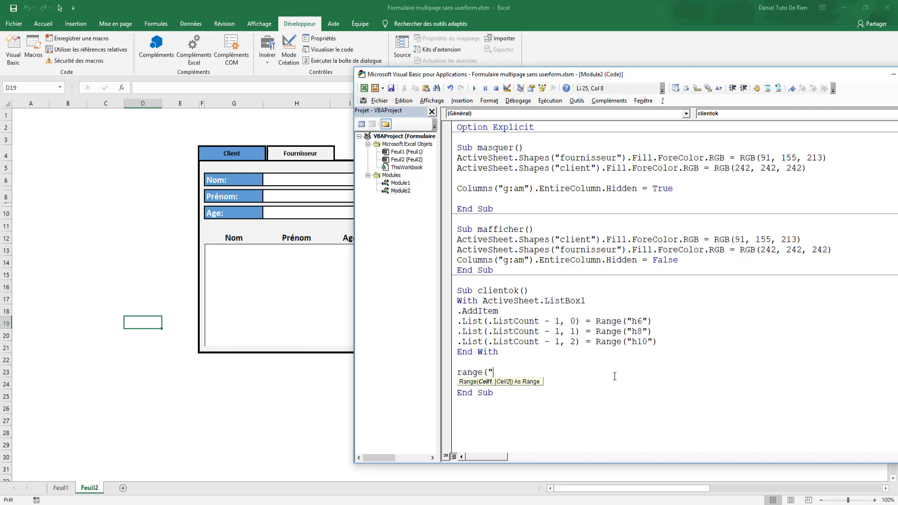
pyautogui.write('h6:h')
pyautogui.write('10')
pyautogui.write(')=em')
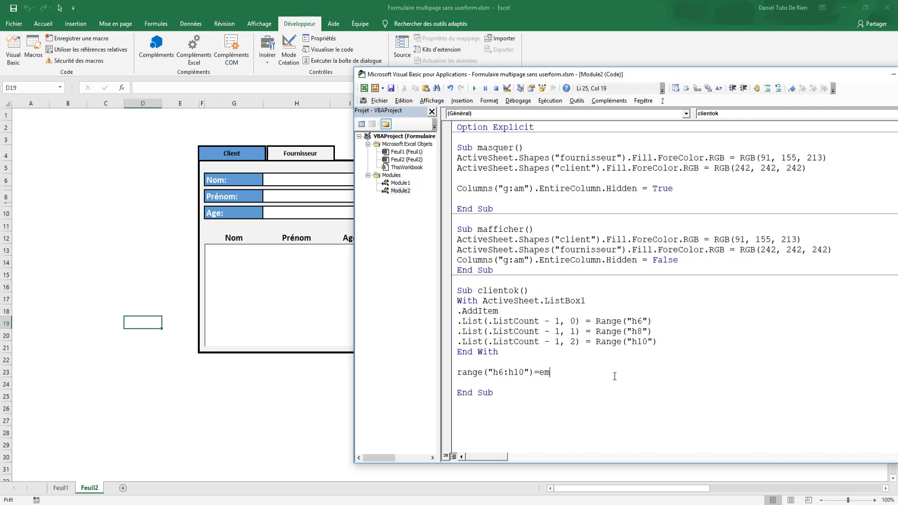
pyautogui.write('pty')
pyautogui.press('Return')
pyautogui.moveTo(650, 78); pyautogui.dragTo(697, 92)
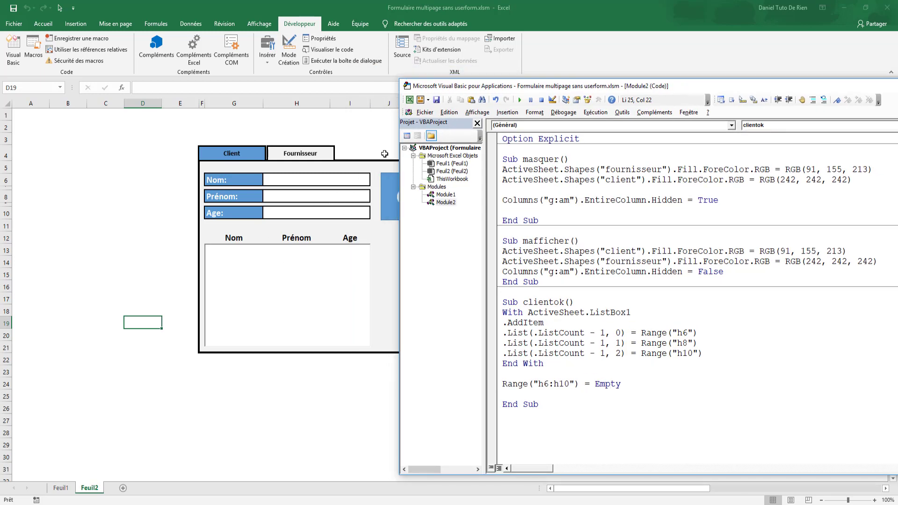
# Enter nom, prenom and 35 in the Client fields and run clientok to list them.
pyautogui.click(314, 179)
pyautogui.write('no')
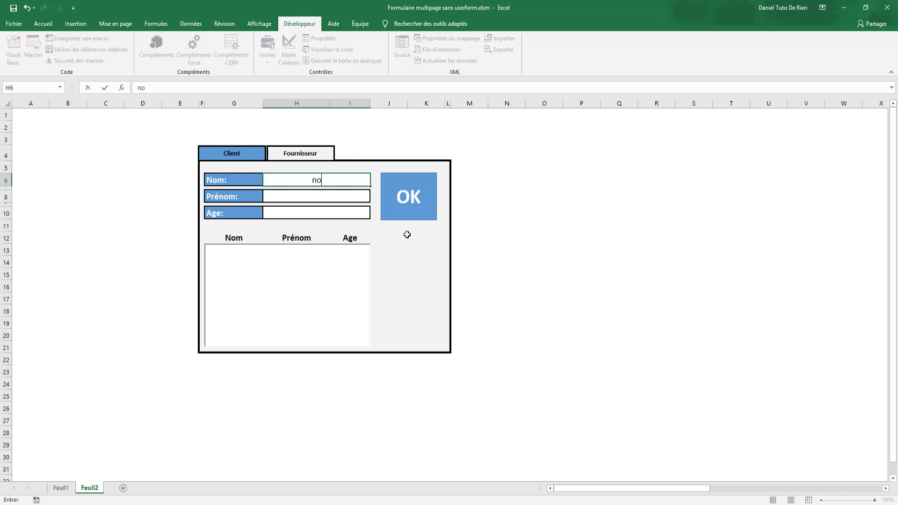
pyautogui.write('m')
pyautogui.click(408, 206)
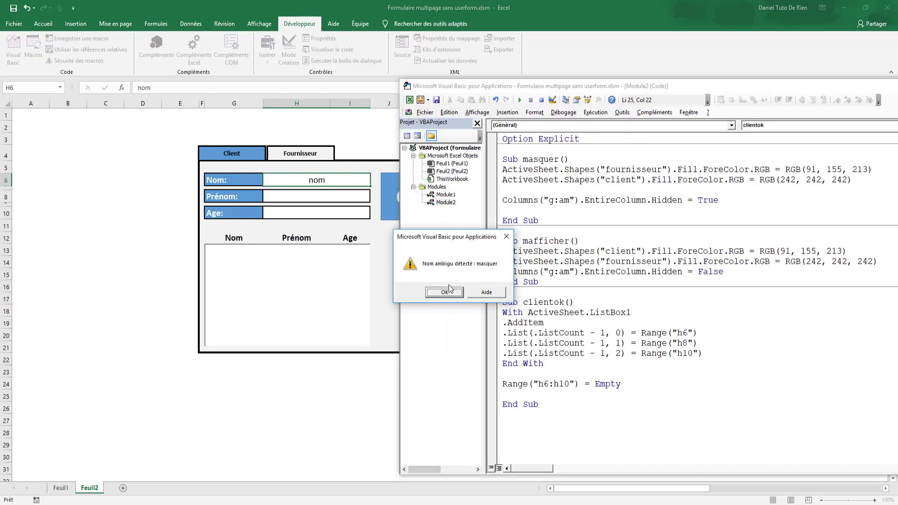
pyautogui.click(446, 293)
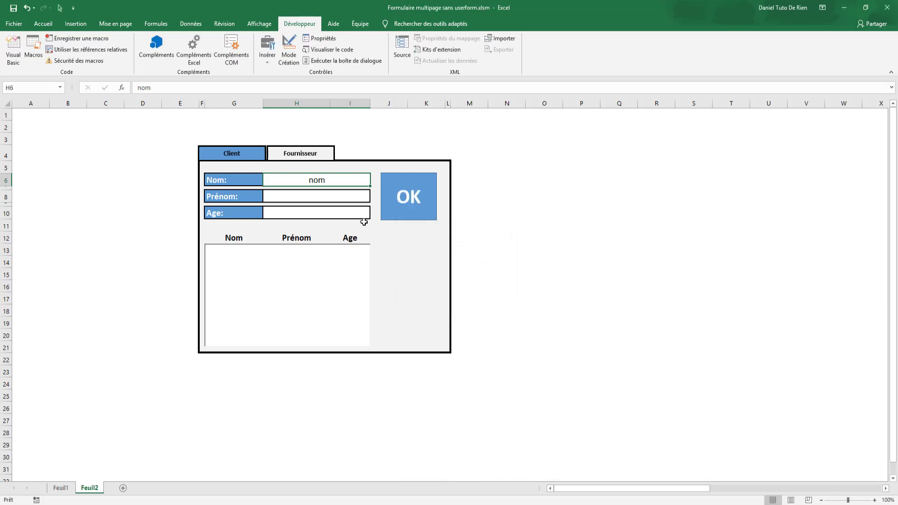
pyautogui.click(344, 205)
pyautogui.write('prenom')
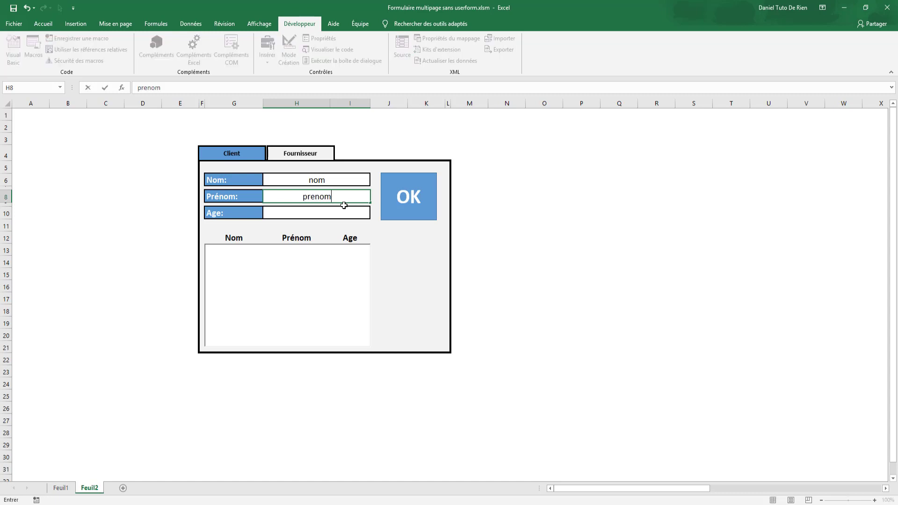
pyautogui.click(336, 215)
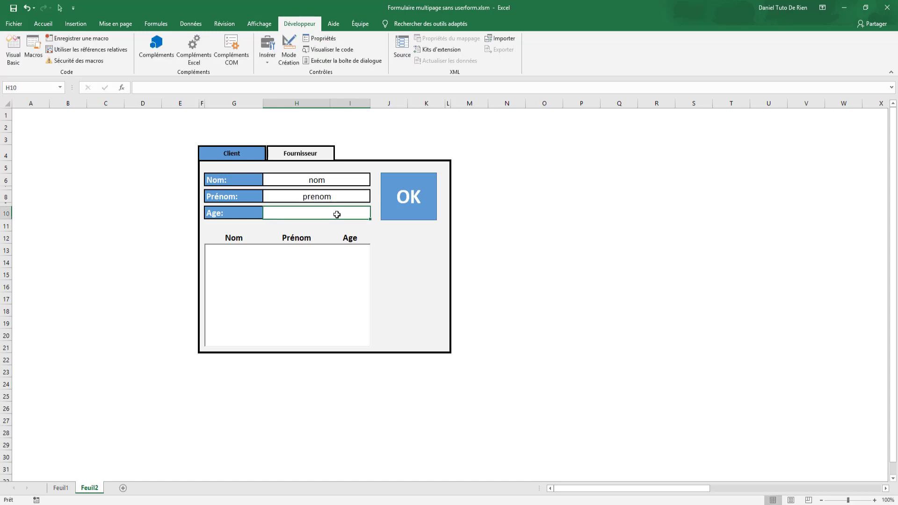
pyautogui.write('35')
pyautogui.click(507, 298)
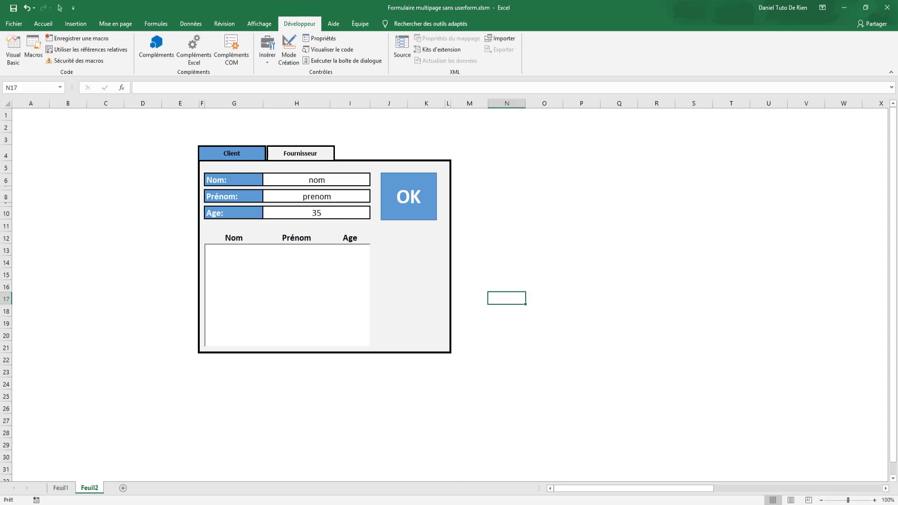
pyautogui.click(220, 467)
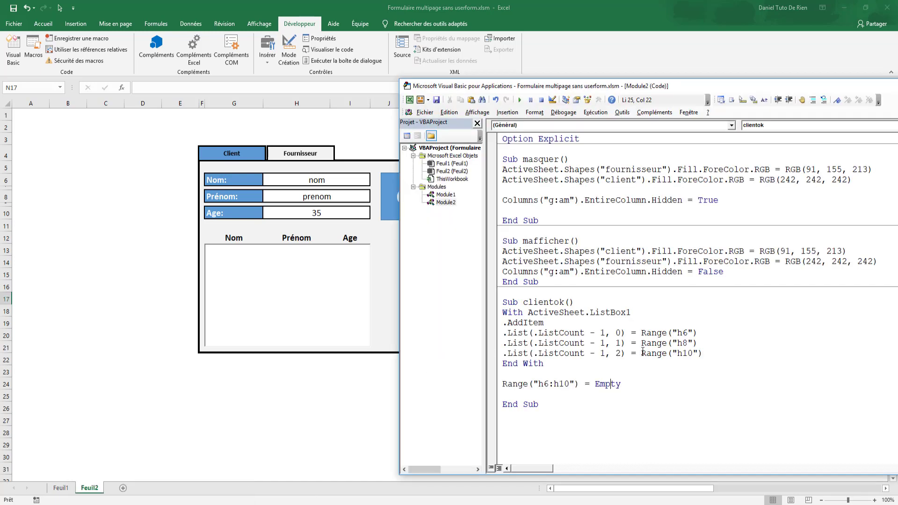
pyautogui.click(723, 335)
pyautogui.click(519, 100)
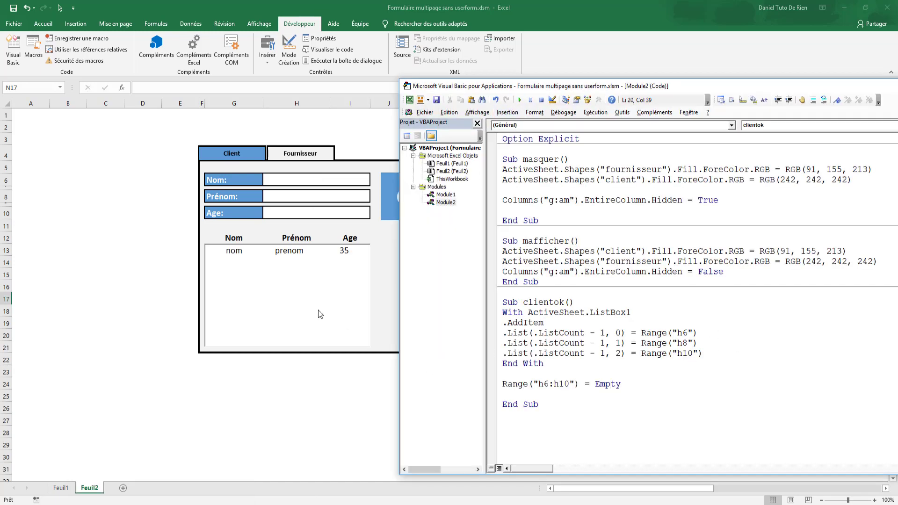
# Enter nom 2, prenom 2 and 16, then run clientok again to add the second row.
pyautogui.click(311, 181)
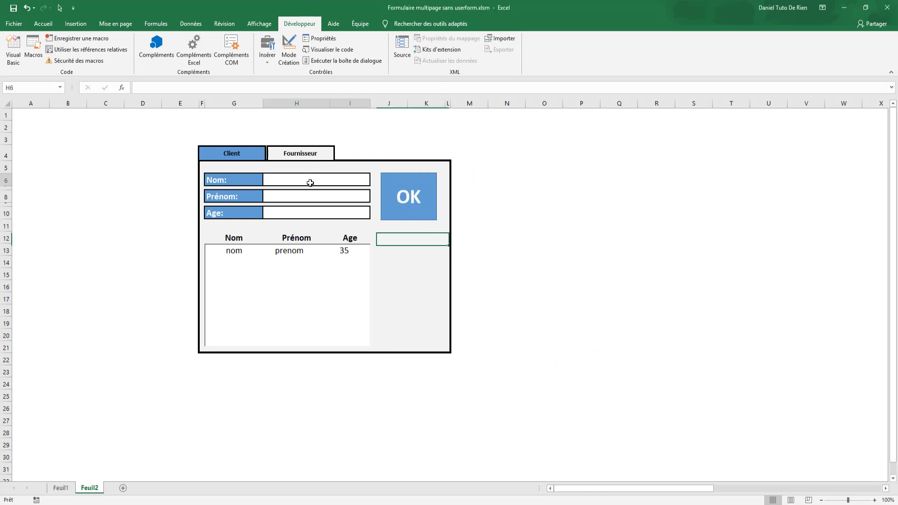
pyautogui.write('nom 3')
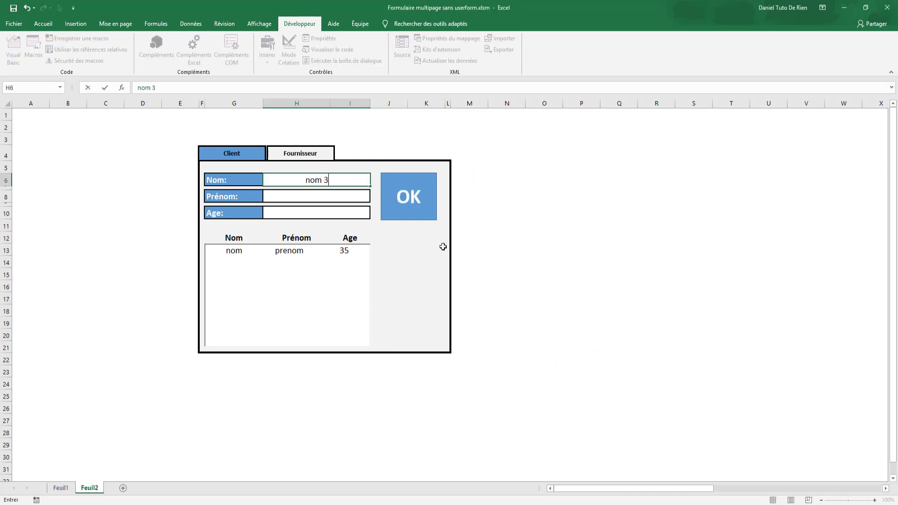
pyautogui.press('BackSpace')
pyautogui.write('2')
pyautogui.click(353, 196)
pyautogui.write('prenom')
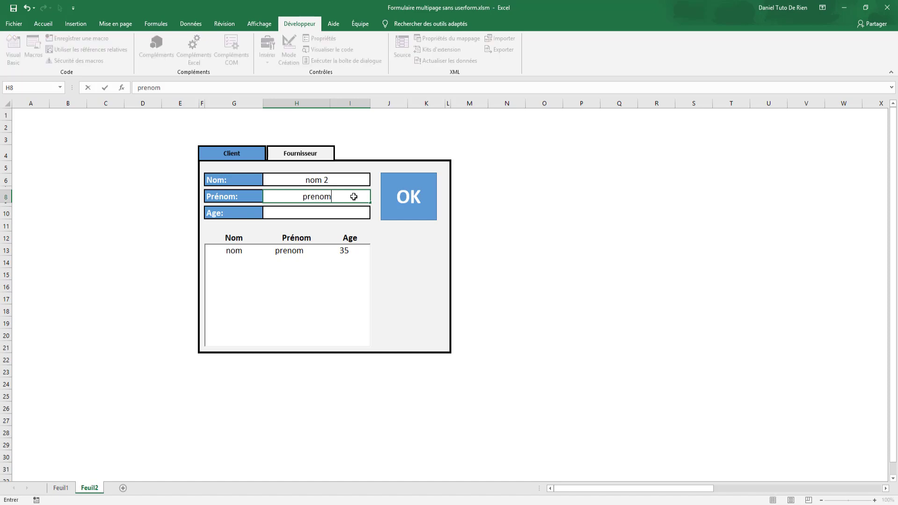
pyautogui.write(' 2')
pyautogui.click(344, 218)
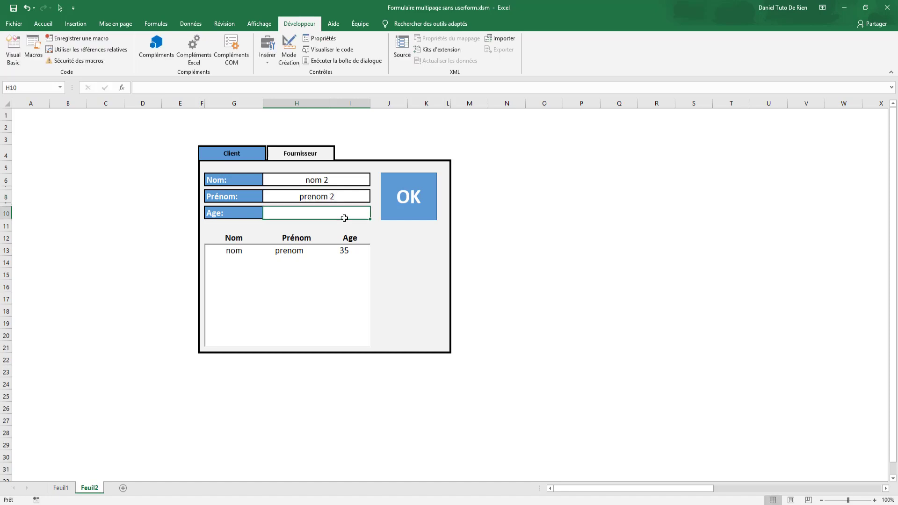
pyautogui.write('16')
pyautogui.click(384, 245)
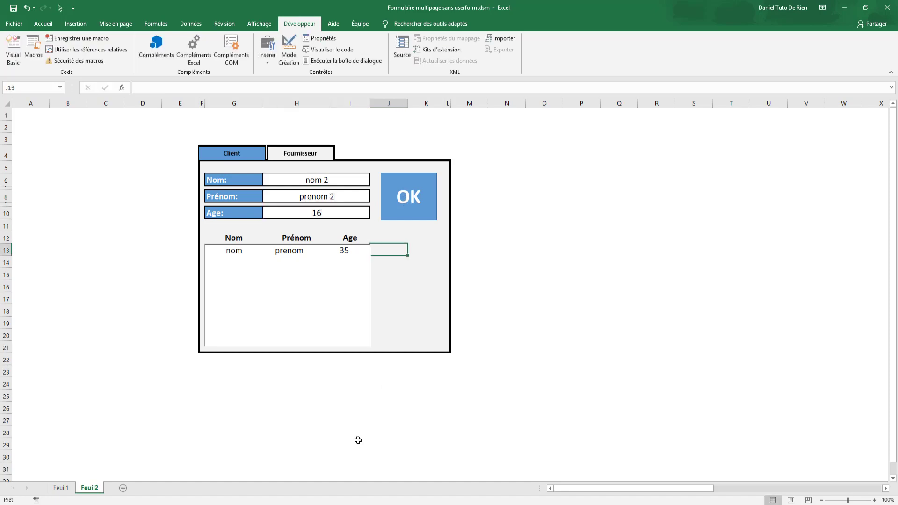
pyautogui.hotkey('alt', 'F11')
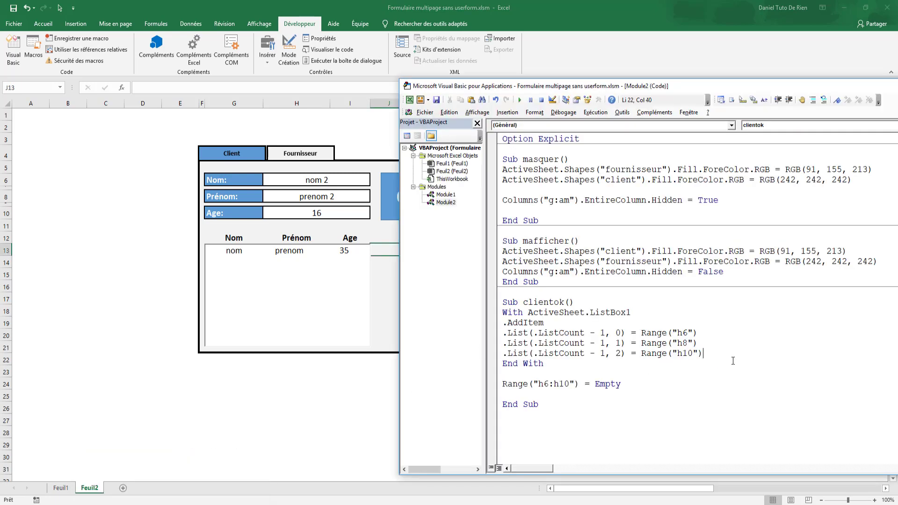
pyautogui.click(520, 100)
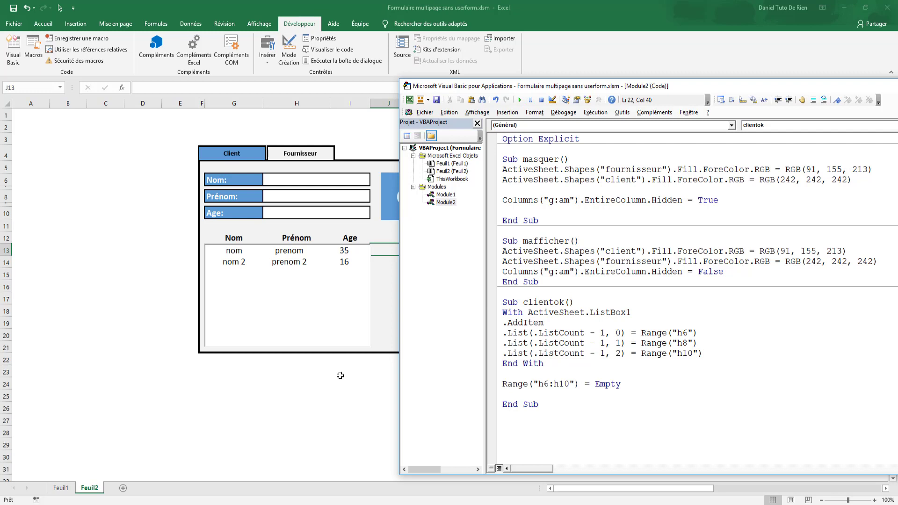
pyautogui.click(323, 388)
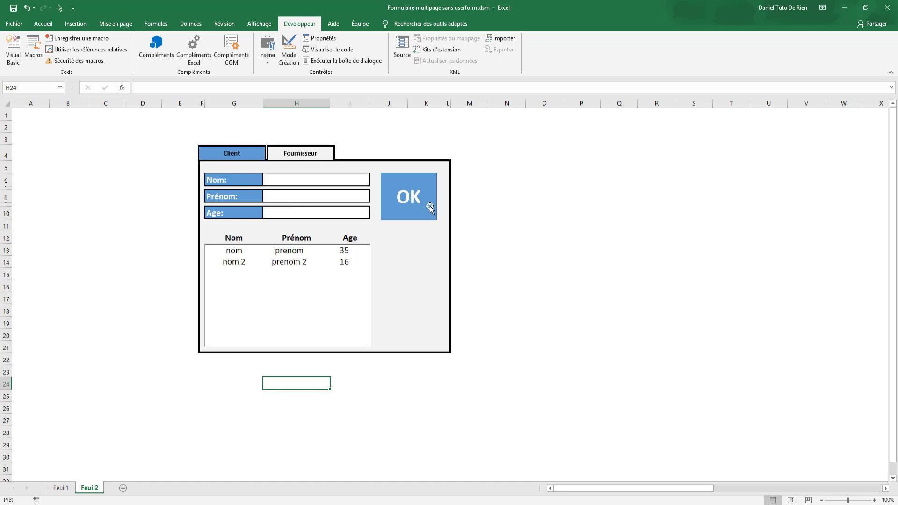
# Assign the clientok macro to the Client form's OK shape via Affecter une macro.
pyautogui.rightClick(423, 202)
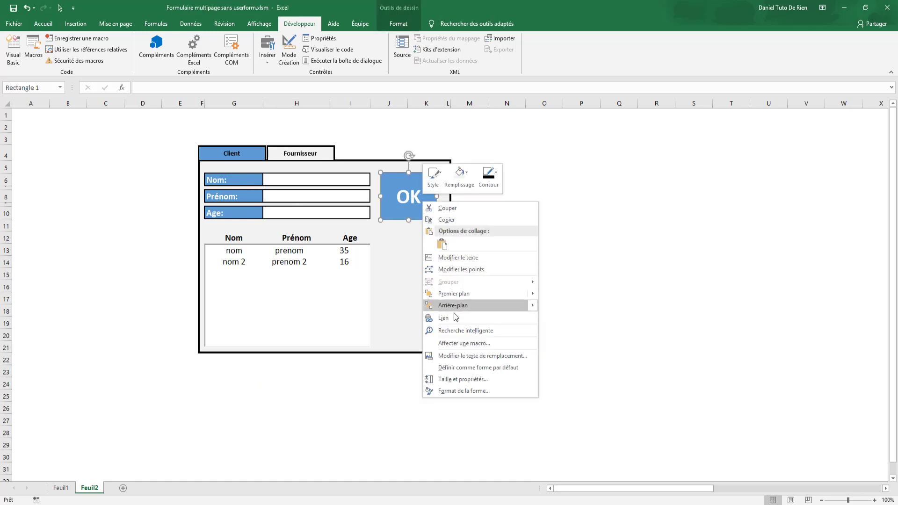
pyautogui.click(453, 343)
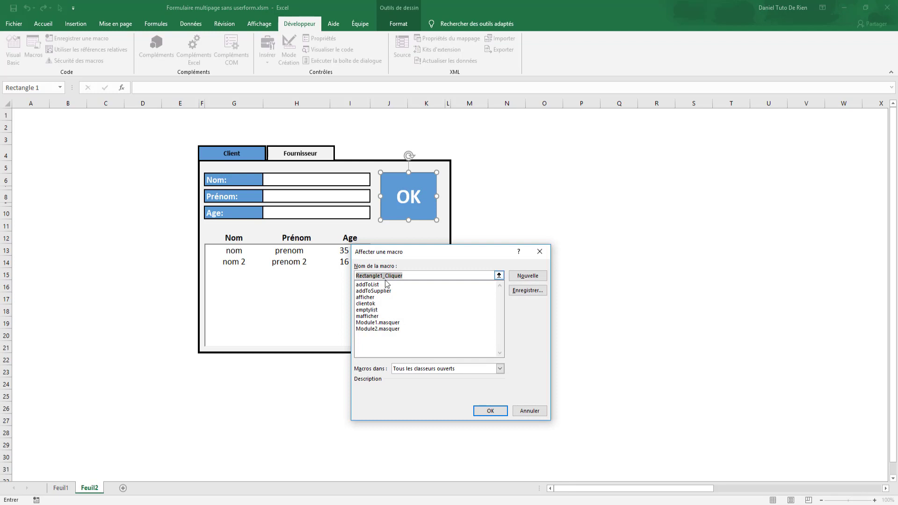
pyautogui.click(367, 304)
pyautogui.click(486, 411)
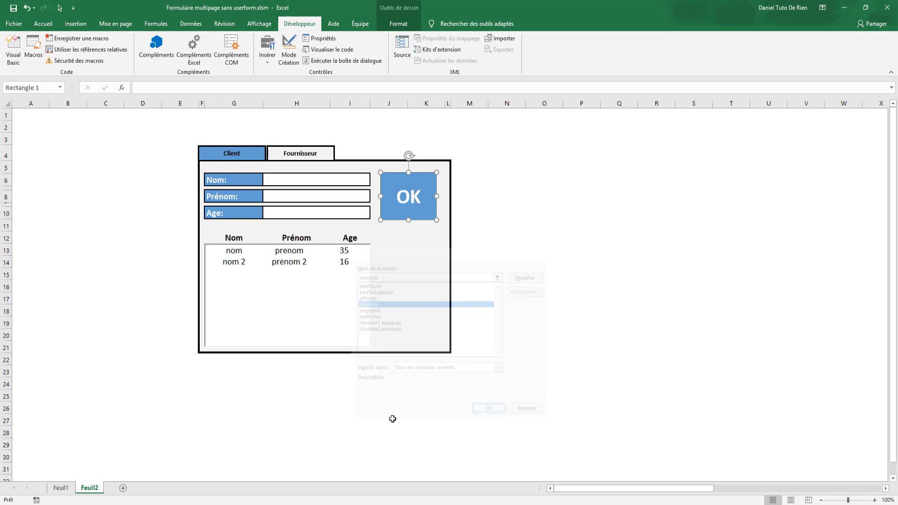
pyautogui.click(493, 216)
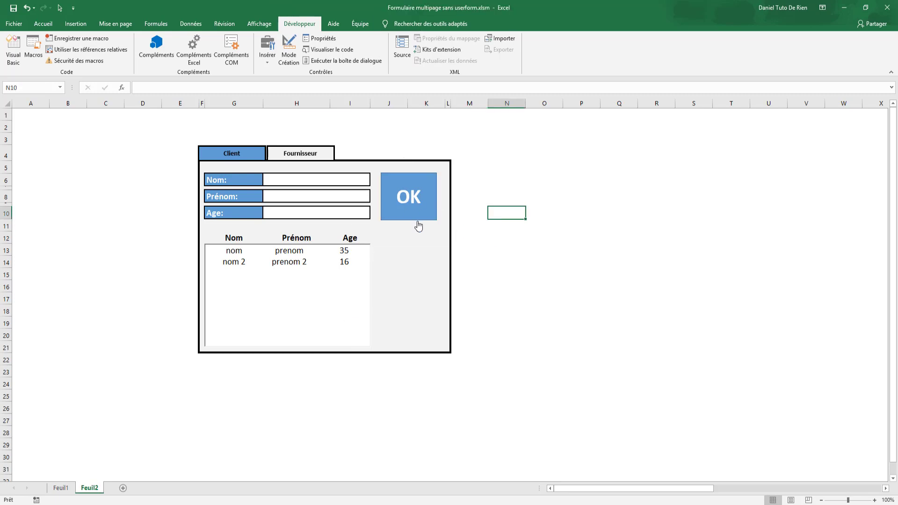
# Add client nom 3 / prenom 3 / 78 with the OK shape, then show the Fournisseur tab.
pyautogui.click(312, 179)
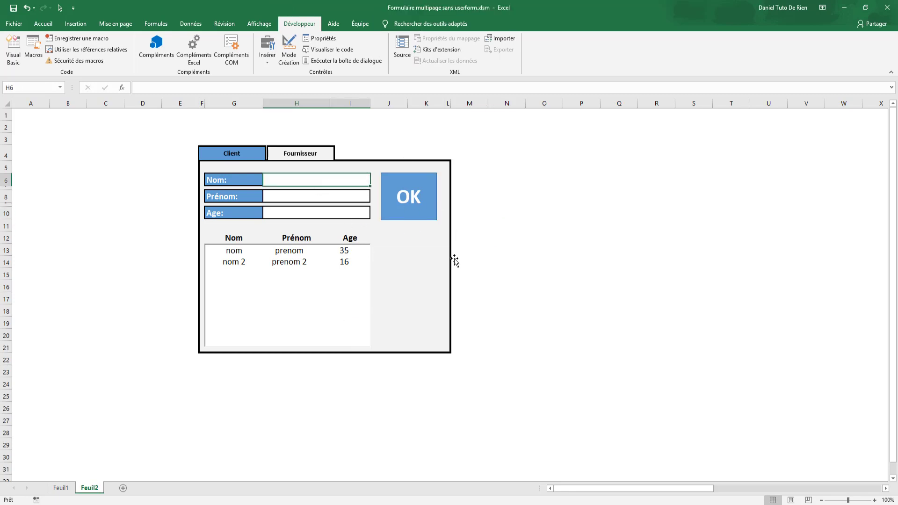
pyautogui.write('nom 3')
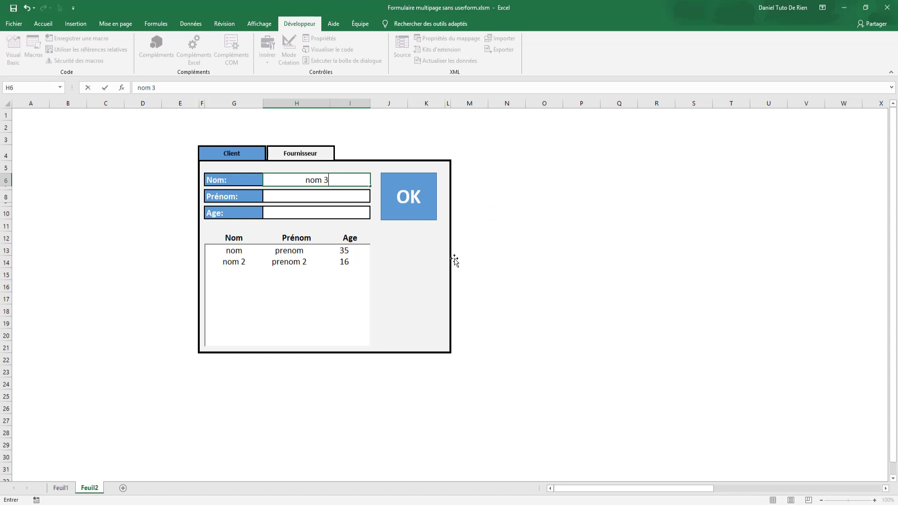
pyautogui.press('Return')
pyautogui.write('prenom ')
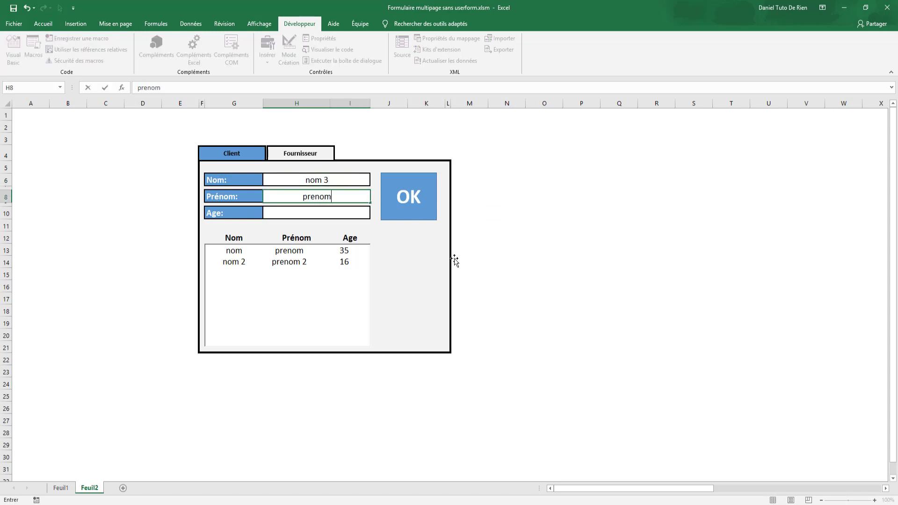
pyautogui.write('3')
pyautogui.press('Return')
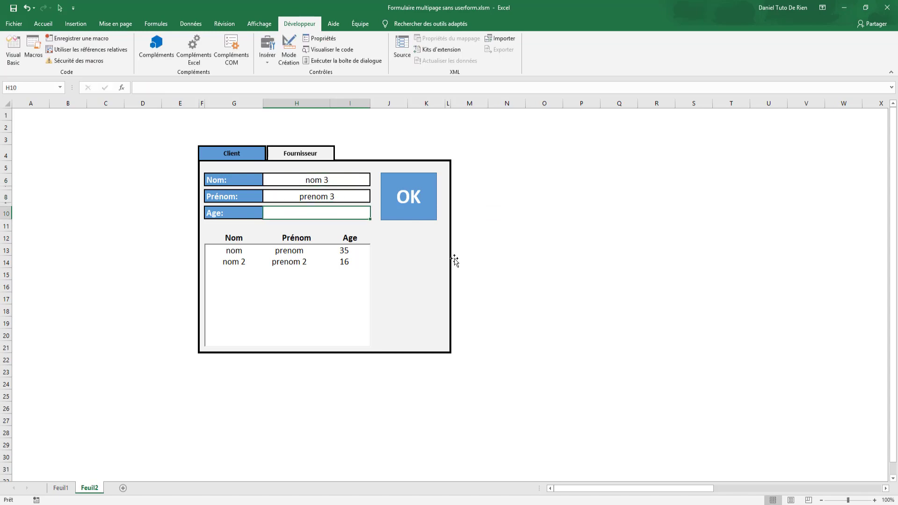
pyautogui.write('78')
pyautogui.click(412, 196)
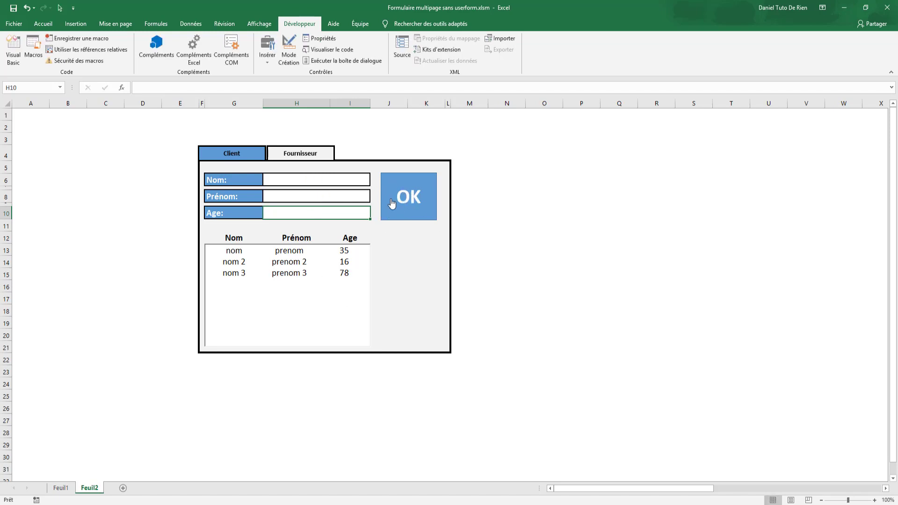
pyautogui.click(610, 277)
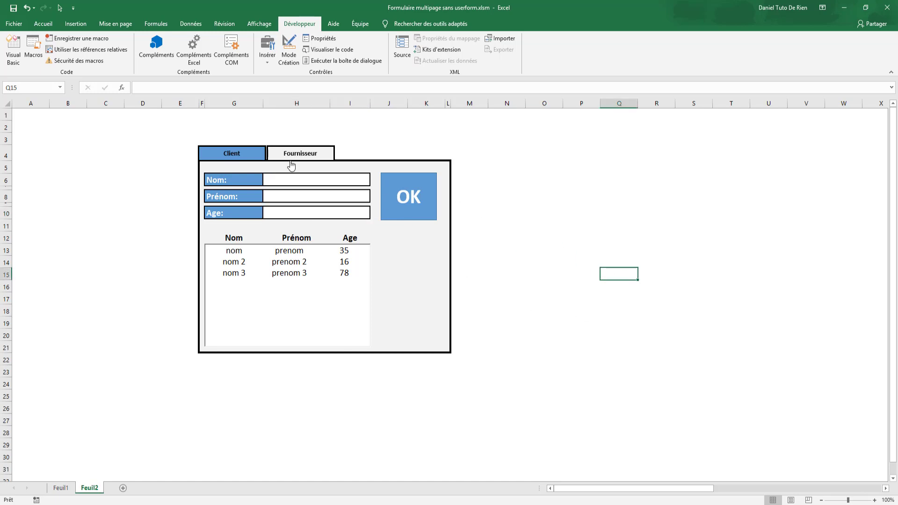
pyautogui.click(311, 155)
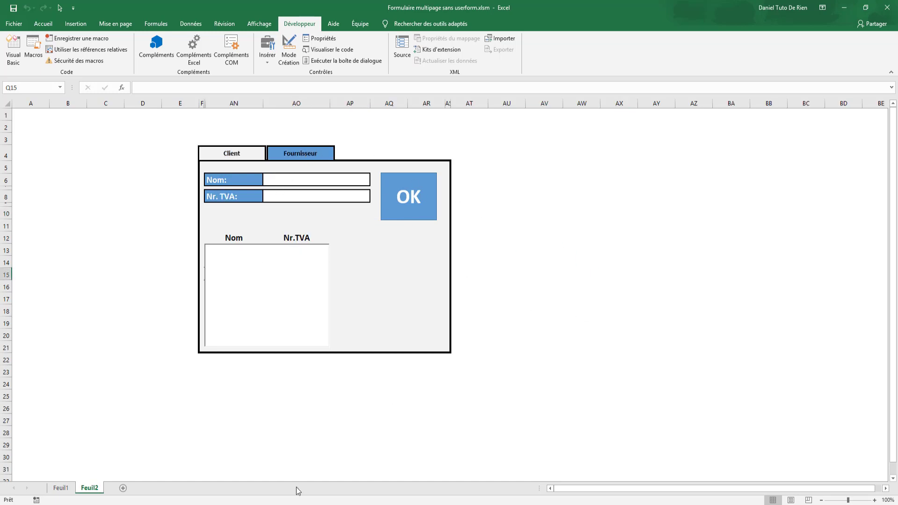
# Start a new fournisseurOk sub below the clientok macro.
pyautogui.click(206, 496)
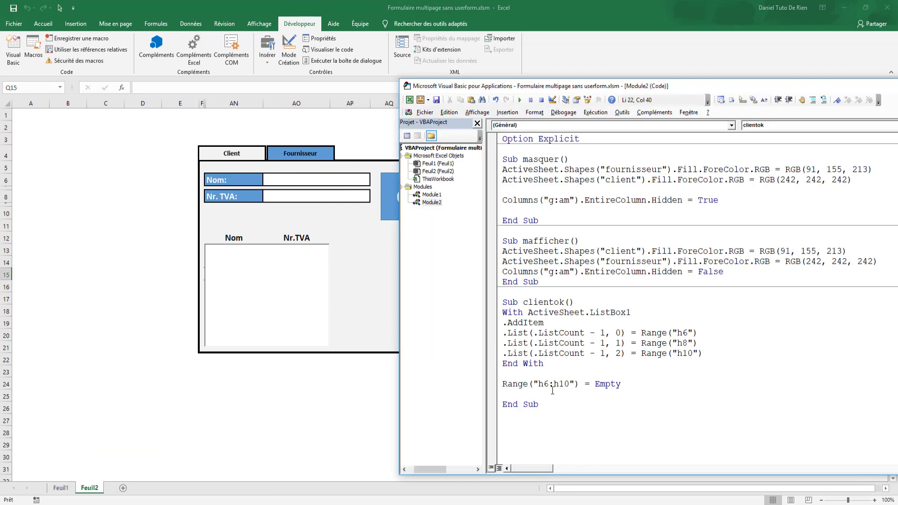
pyautogui.click(563, 405)
pyautogui.press('Return')
pyautogui.press('Return')
pyautogui.press('Return')
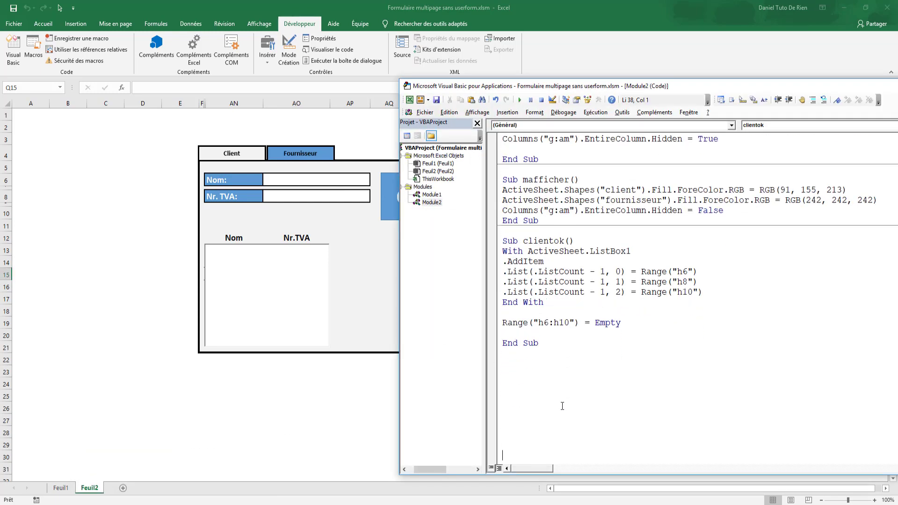
pyautogui.press('Return')
pyautogui.press('Return')
pyautogui.press('Return')
pyautogui.press('Return')
pyautogui.click(538, 201)
pyautogui.write('s')
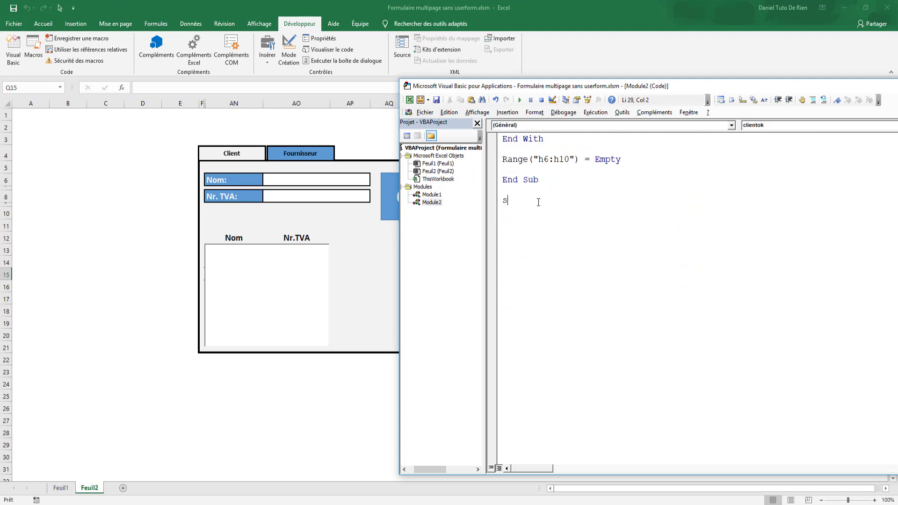
pyautogui.write('ub fourn')
pyautogui.write('isseurOk')
pyautogui.press('Return')
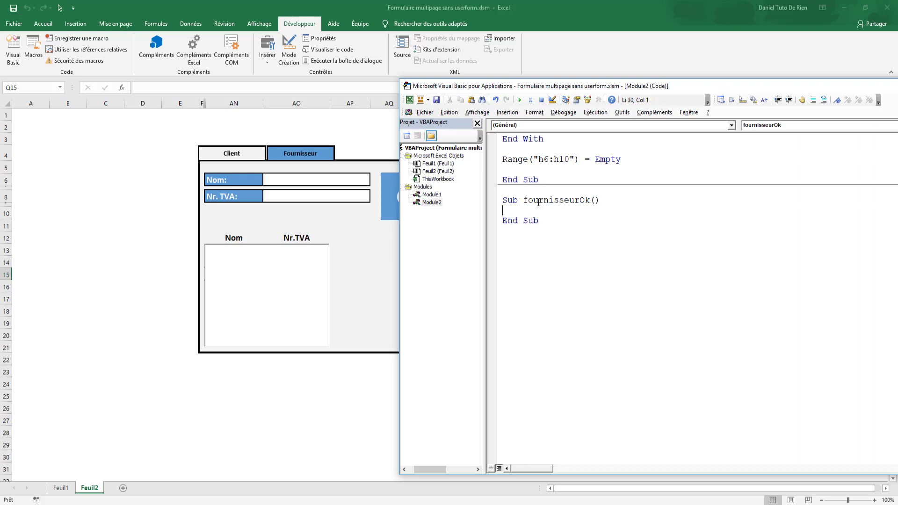
# Copy the clientok macro body into fournisseurOk.
pyautogui.scroll(6, 560, 182)
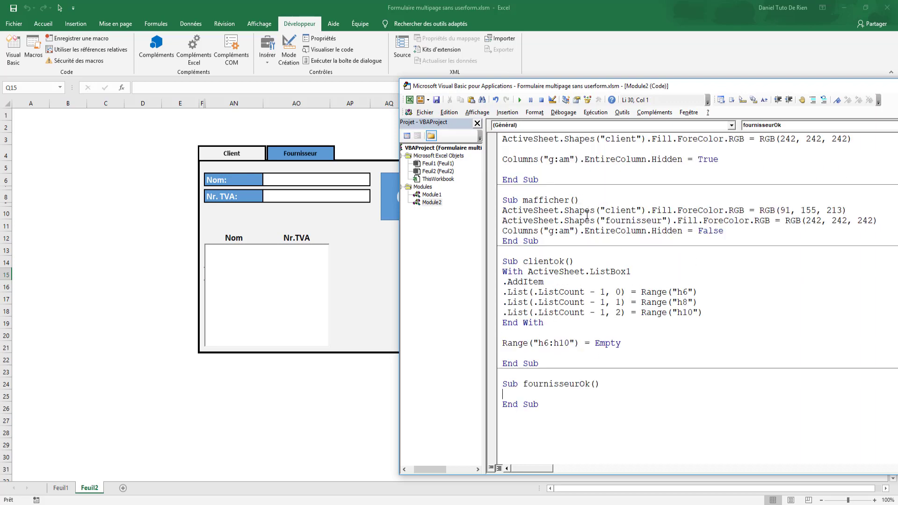
pyautogui.scroll(-1, 549, 291)
pyautogui.moveTo(631, 314)
pyautogui.mouseDown()
pyautogui.moveTo(503, 261)
pyautogui.moveTo(498, 242)
pyautogui.mouseUp()
pyautogui.hotkey('ctrl', 'c')
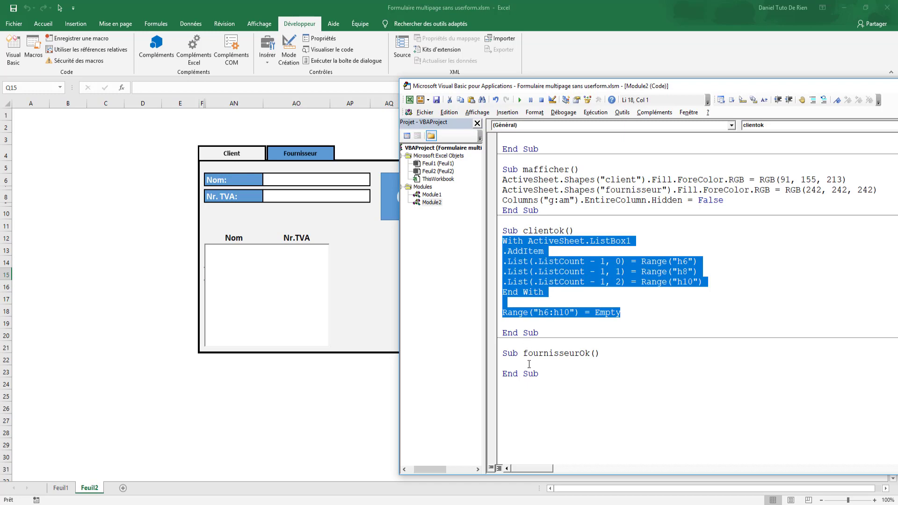
pyautogui.click(530, 364)
pyautogui.hotkey('ctrl', 'v')
# Delete the third-column .List line and change the source cells to AO6 and AO8.
pyautogui.scroll(-2, 530, 363)
pyautogui.click(631, 302)
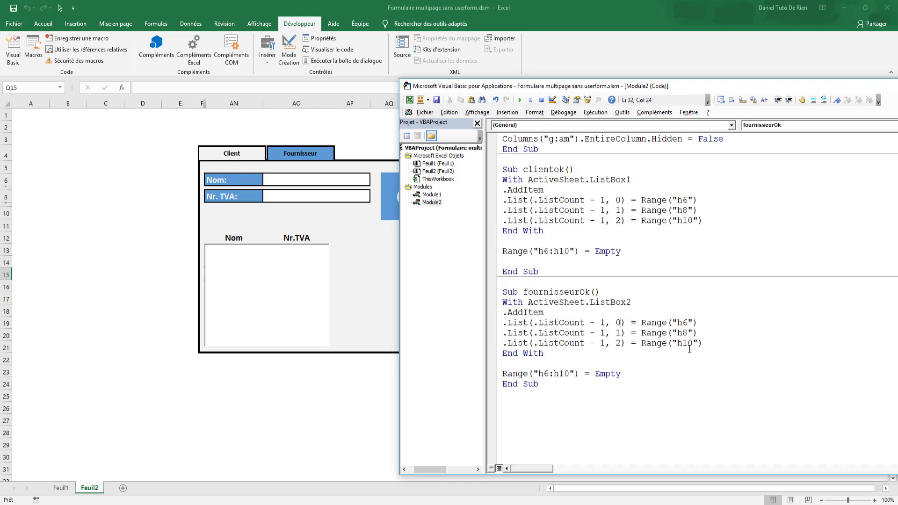
pyautogui.moveTo(712, 346); pyautogui.dragTo(497, 347)
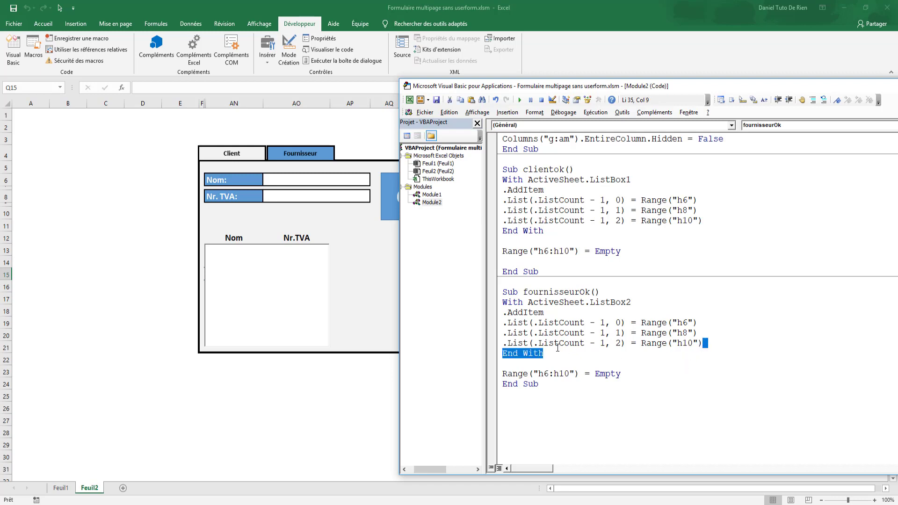
pyautogui.press('Delete')
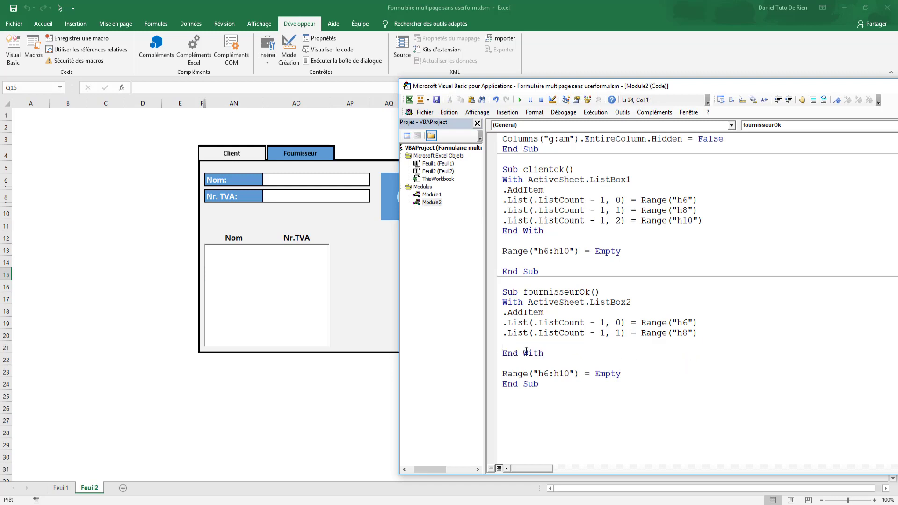
pyautogui.click(686, 323)
pyautogui.press('BackSpace')
pyautogui.press('BackSpace')
pyautogui.write('A')
pyautogui.write('o')
pyautogui.write('6')
pyautogui.press('Down')
pyautogui.press('BackSpace')
pyautogui.press('BackSpace')
pyautogui.write('AO8')
# Change the clearing range to Ao6:ao8 and return to Excel.
pyautogui.click(544, 373)
pyautogui.press('BackSpace')
pyautogui.write('A')
pyautogui.write('o')
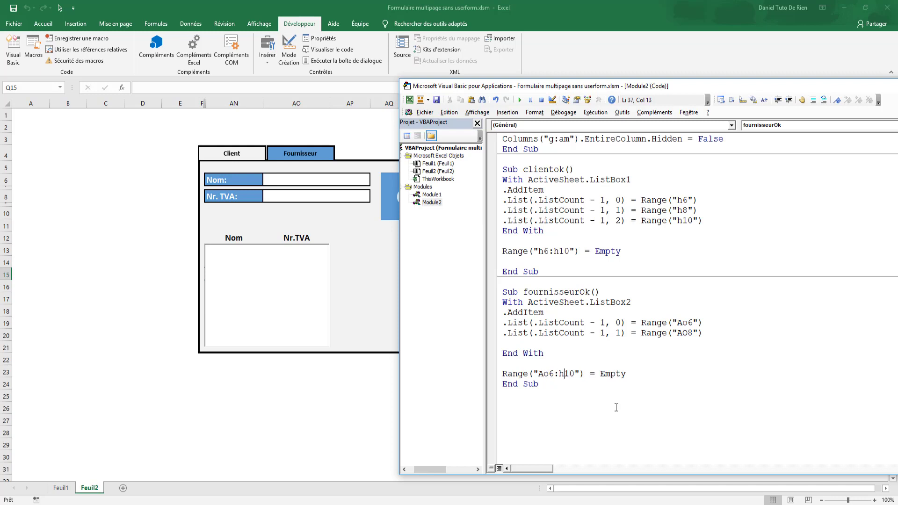
pyautogui.press('BackSpace')
pyautogui.write('a')
pyautogui.write('O')
pyautogui.press('BackSpace')
pyautogui.press('BackSpace')
pyautogui.press('BackSpace')
pyautogui.write('o8')
pyautogui.press('Down')
pyautogui.press('Down')
pyautogui.press('Down')
pyautogui.click(377, 272)
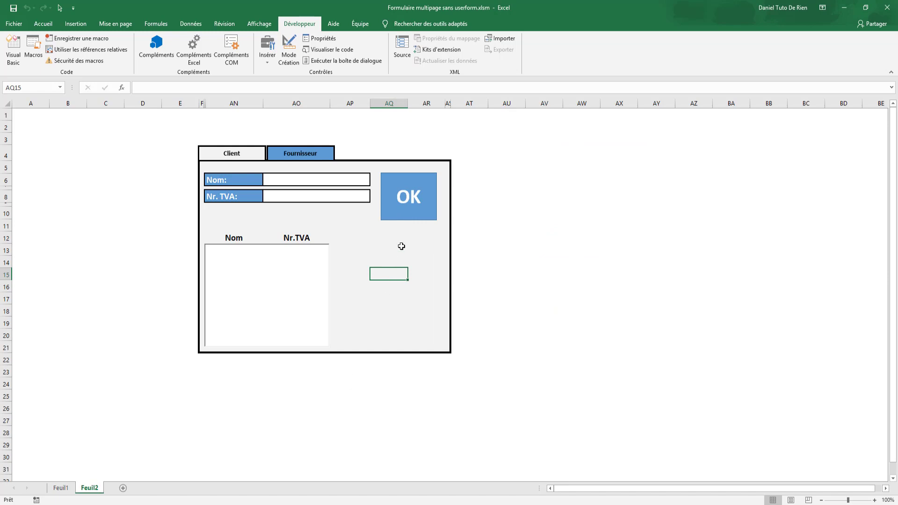
# Assign the fournisseurOk macro to the Fournisseur OK shape.
pyautogui.rightClick(408, 219)
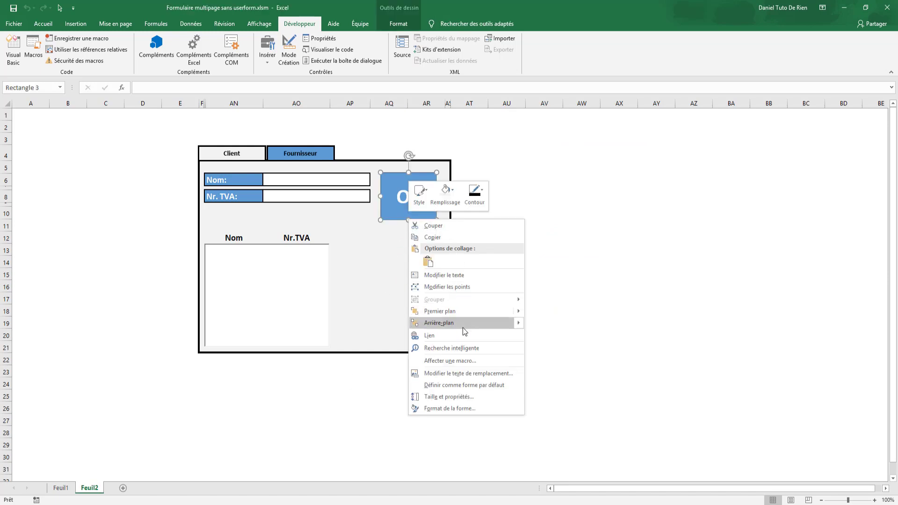
pyautogui.click(464, 362)
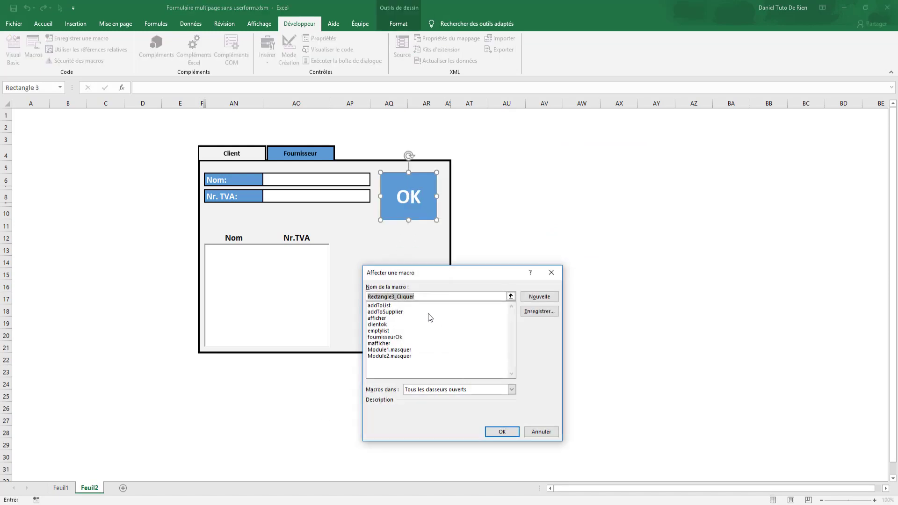
pyautogui.doubleClick(385, 337)
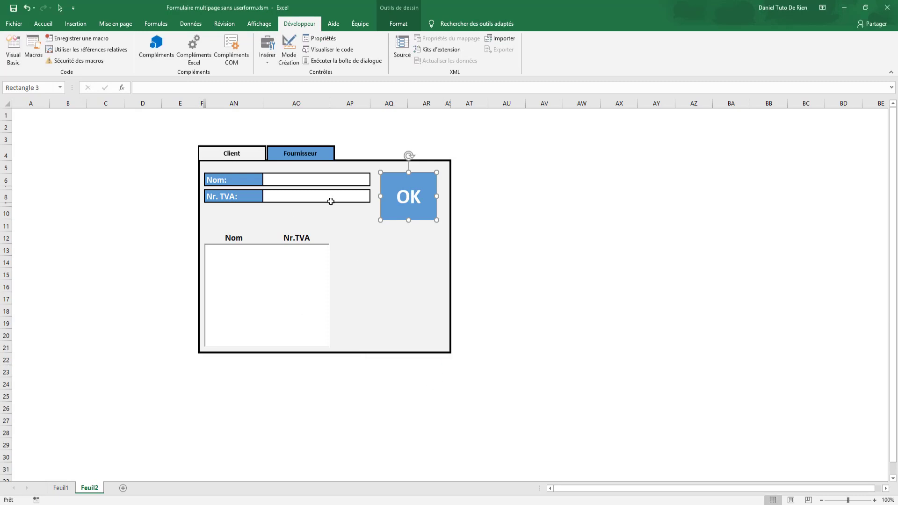
# Add supplier 'fournisseur 1' with its Nr. TVA number to the list.
pyautogui.click(321, 180)
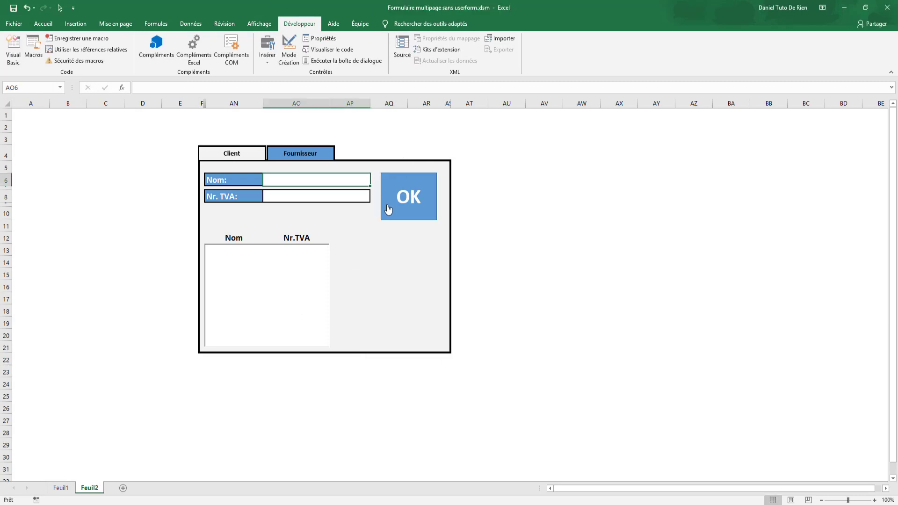
pyautogui.write('fournisseur ')
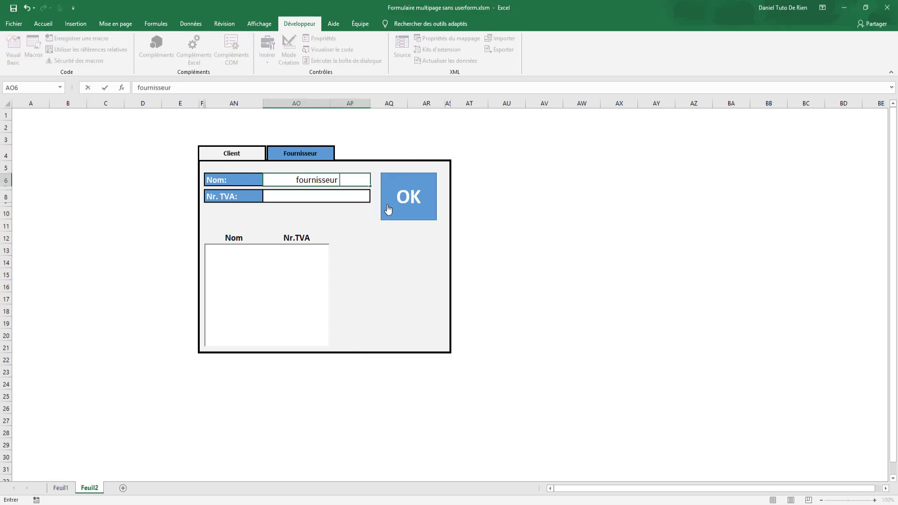
pyautogui.write('1')
pyautogui.click(388, 209)
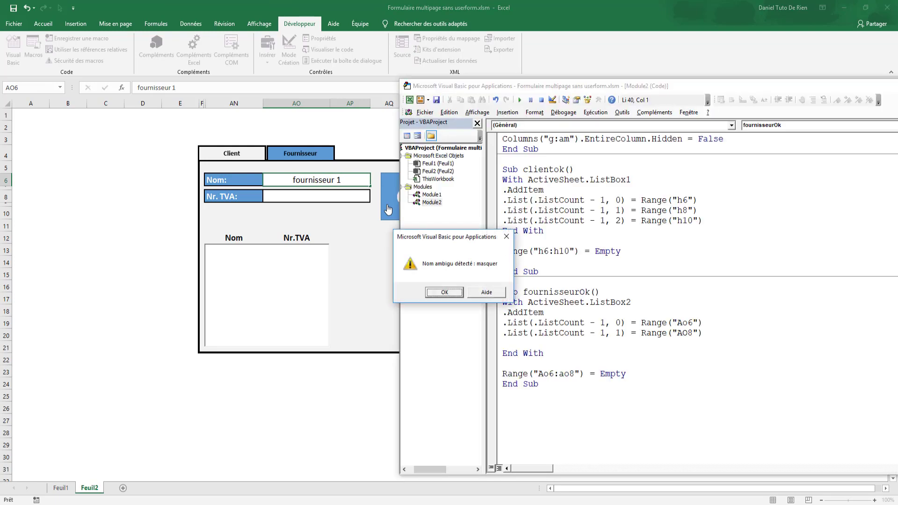
pyautogui.click(444, 292)
pyautogui.click(322, 194)
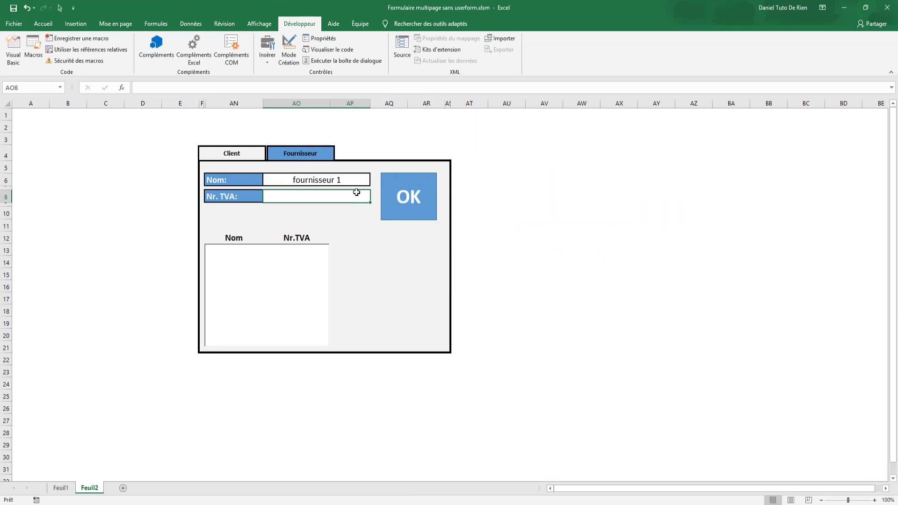
pyautogui.write('13265465465465')
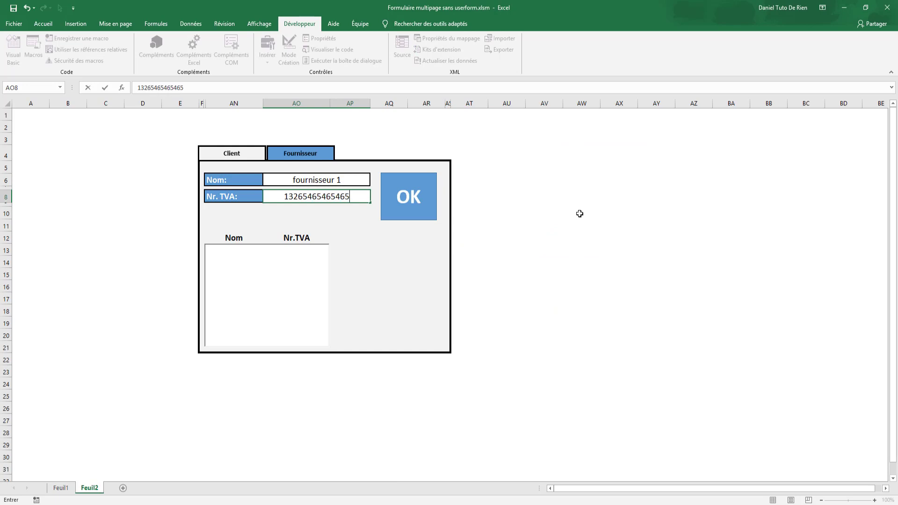
pyautogui.click(392, 213)
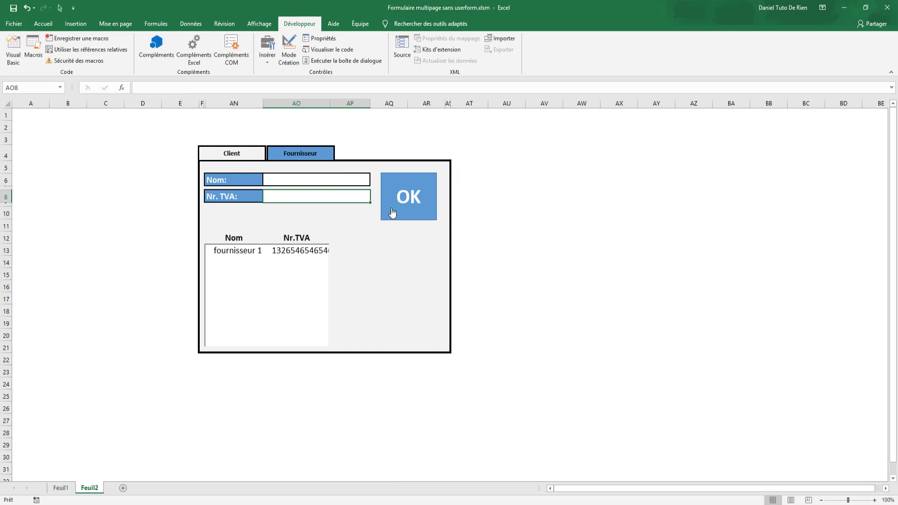
# Add a second supplier, 'fournisseur 2', with its Nr. TVA number.
pyautogui.click(320, 176)
pyautogui.write('fourn')
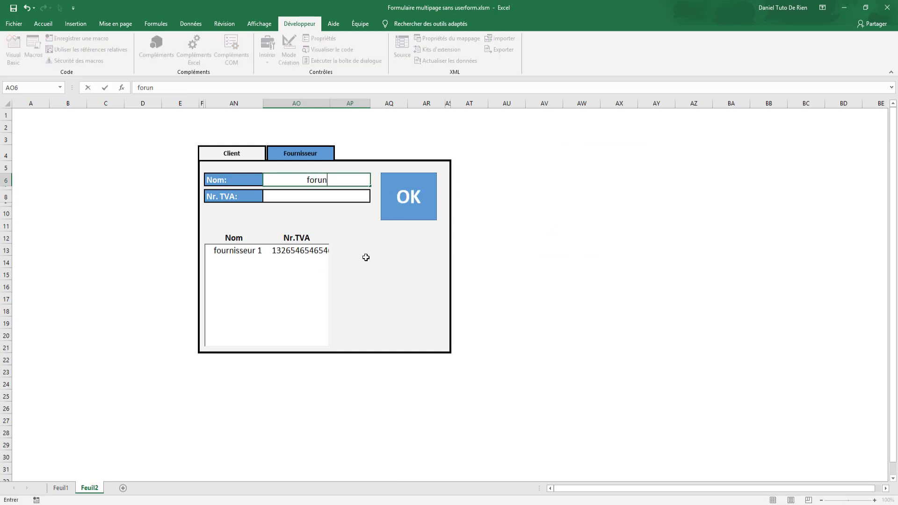
pyautogui.press('BackSpace')
pyautogui.press('BackSpace')
pyautogui.press('BackSpace')
pyautogui.write('urniss')
pyautogui.write('uer 2')
pyautogui.press('Return')
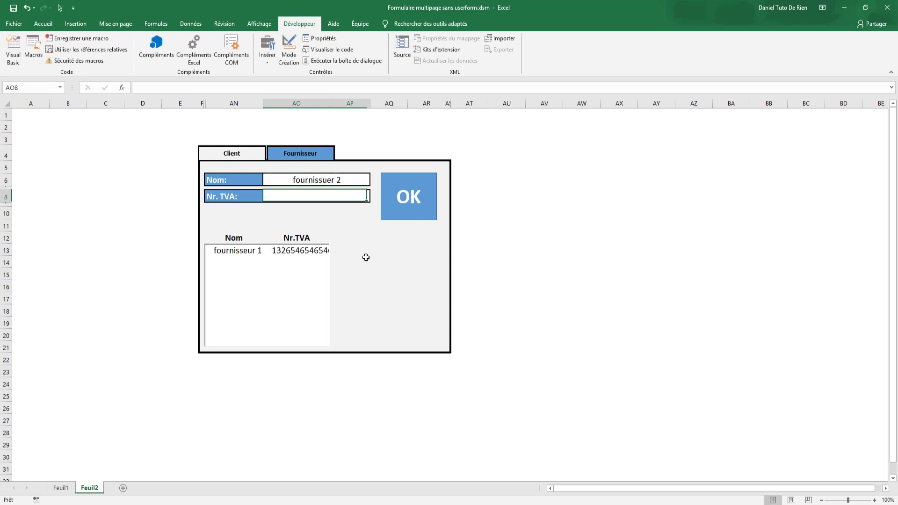
pyautogui.write('4654564656')
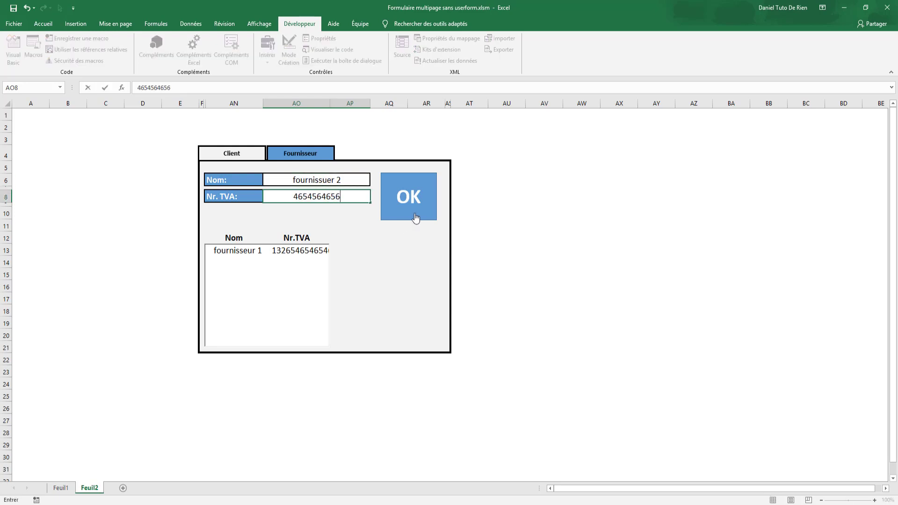
pyautogui.click(415, 217)
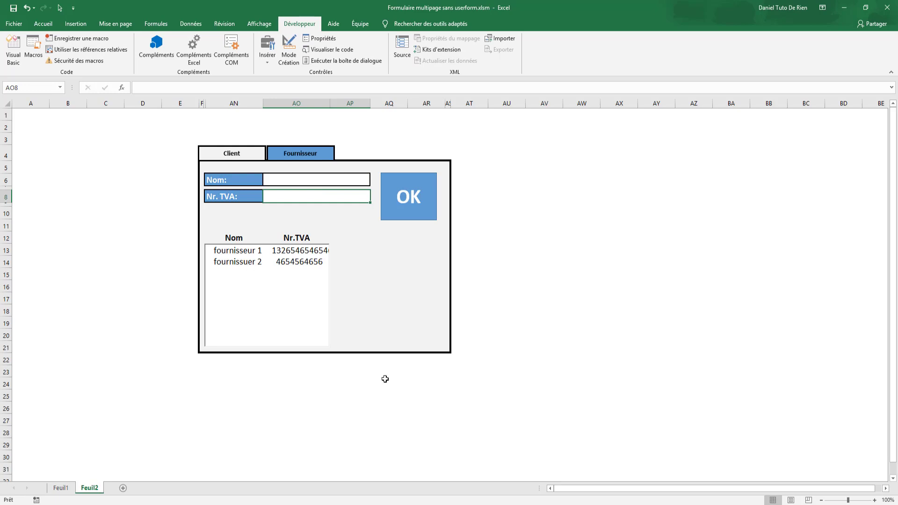
pyautogui.click(367, 289)
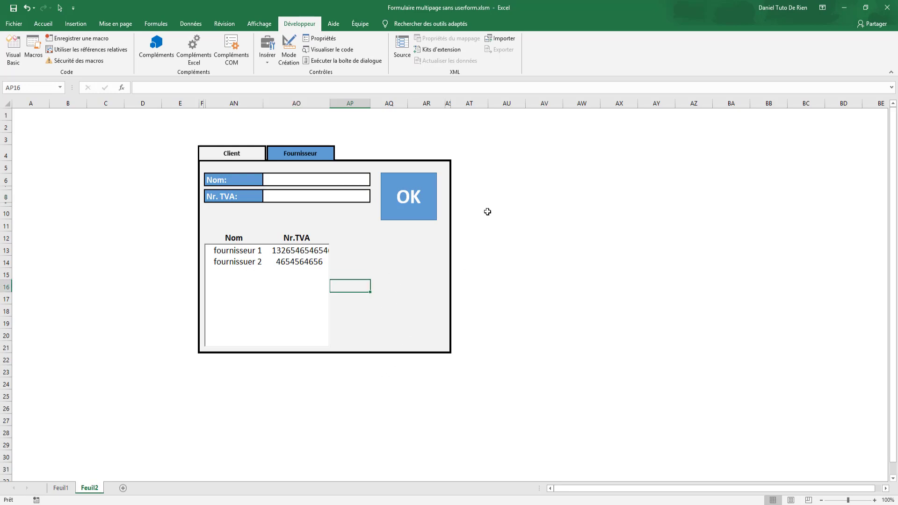
# Test switching the form between its Client and Fournisseur tabs.
pyautogui.click(253, 154)
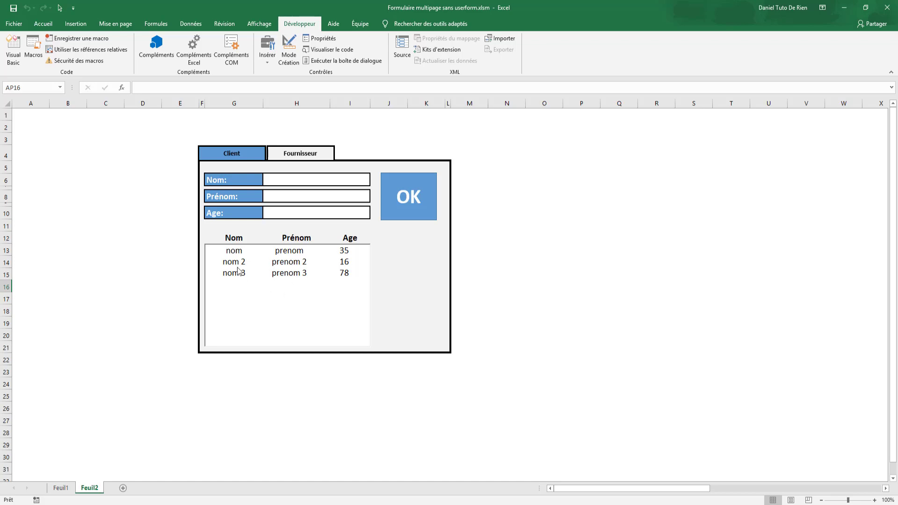
pyautogui.click(293, 154)
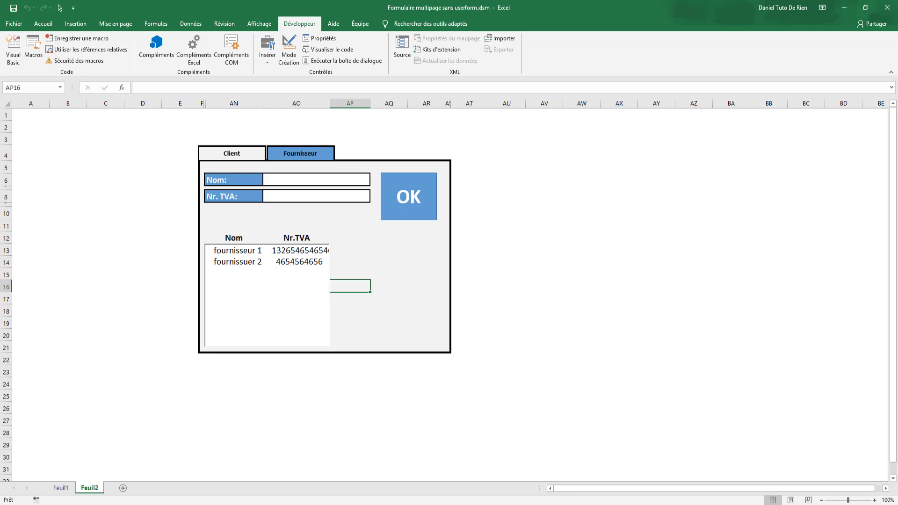
pyautogui.click(629, 196)
# Hide the formula bar and row/column headings from the Affichage tab.
pyautogui.click(259, 24)
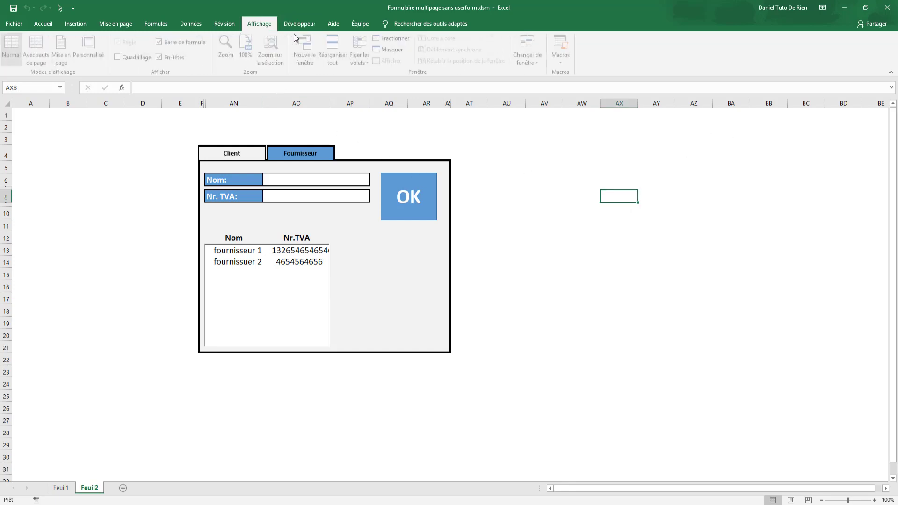
pyautogui.click(159, 42)
pyautogui.click(159, 57)
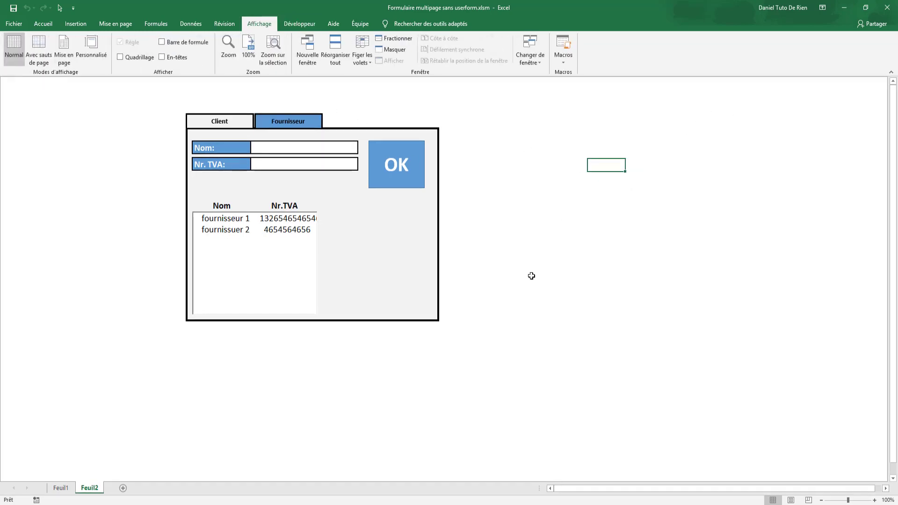
# Switch the form tabs again, ending on the Client page with its three rows.
pyautogui.click(237, 123)
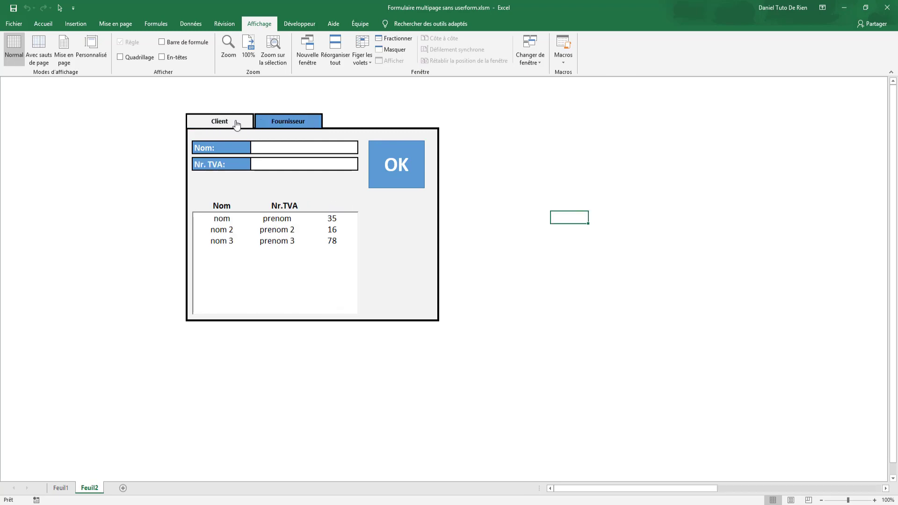
pyautogui.click(271, 122)
pyautogui.click(381, 205)
pyautogui.click(244, 121)
pyautogui.click(270, 126)
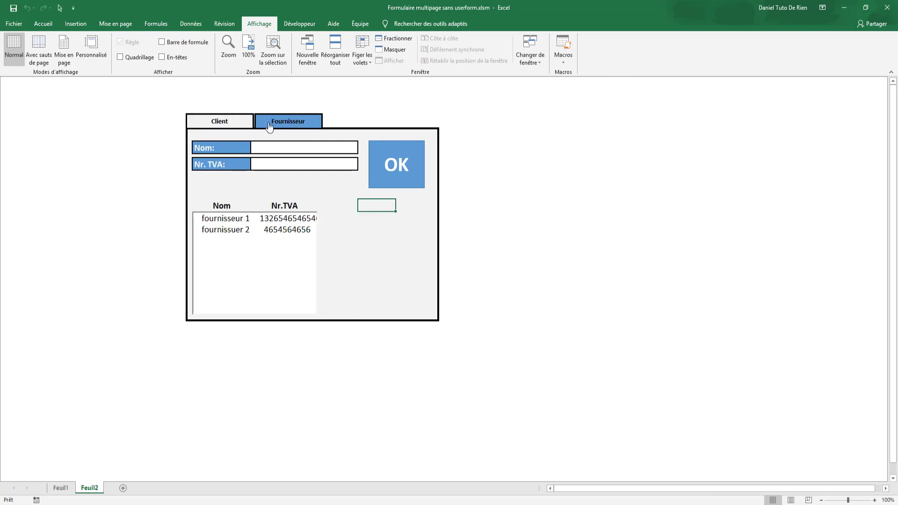
pyautogui.click(226, 122)
pyautogui.click(114, 135)
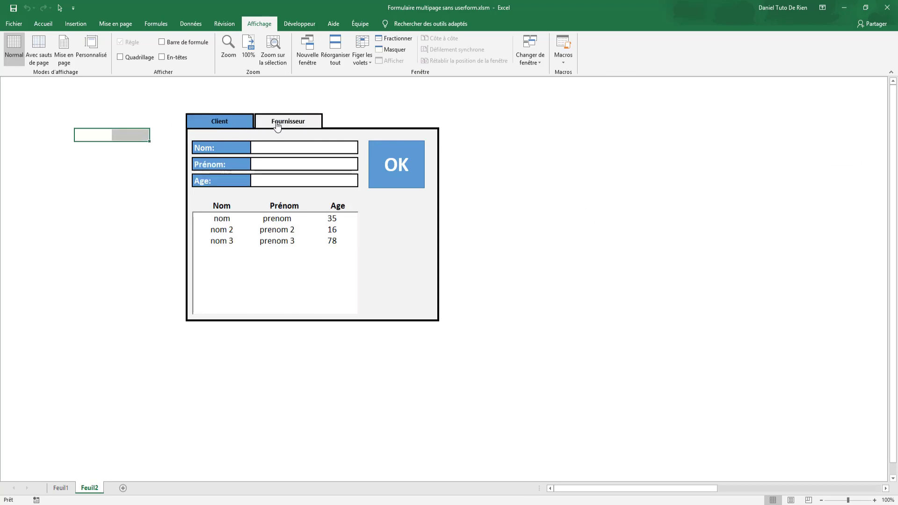
pyautogui.click(271, 122)
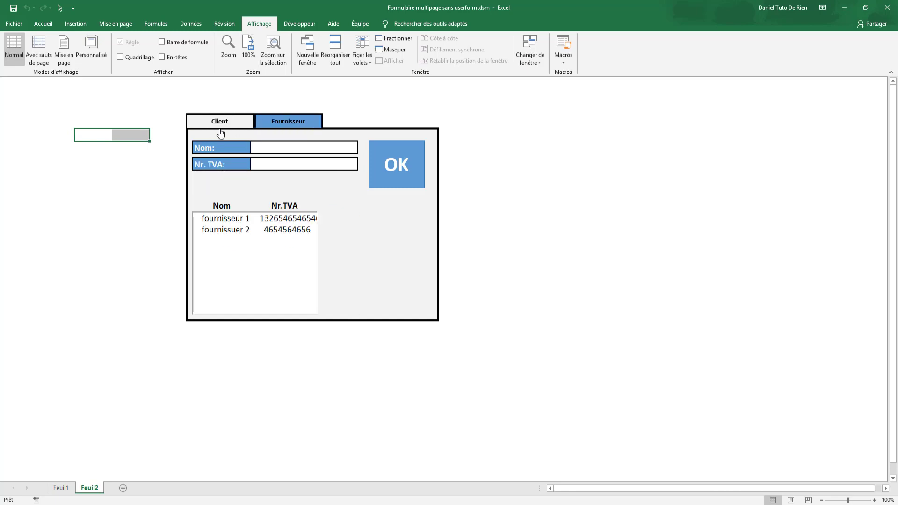
pyautogui.click(220, 133)
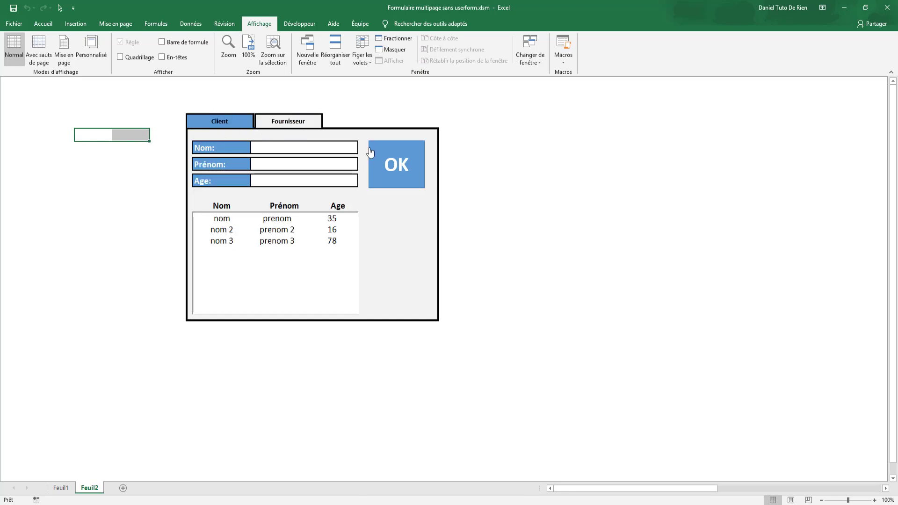